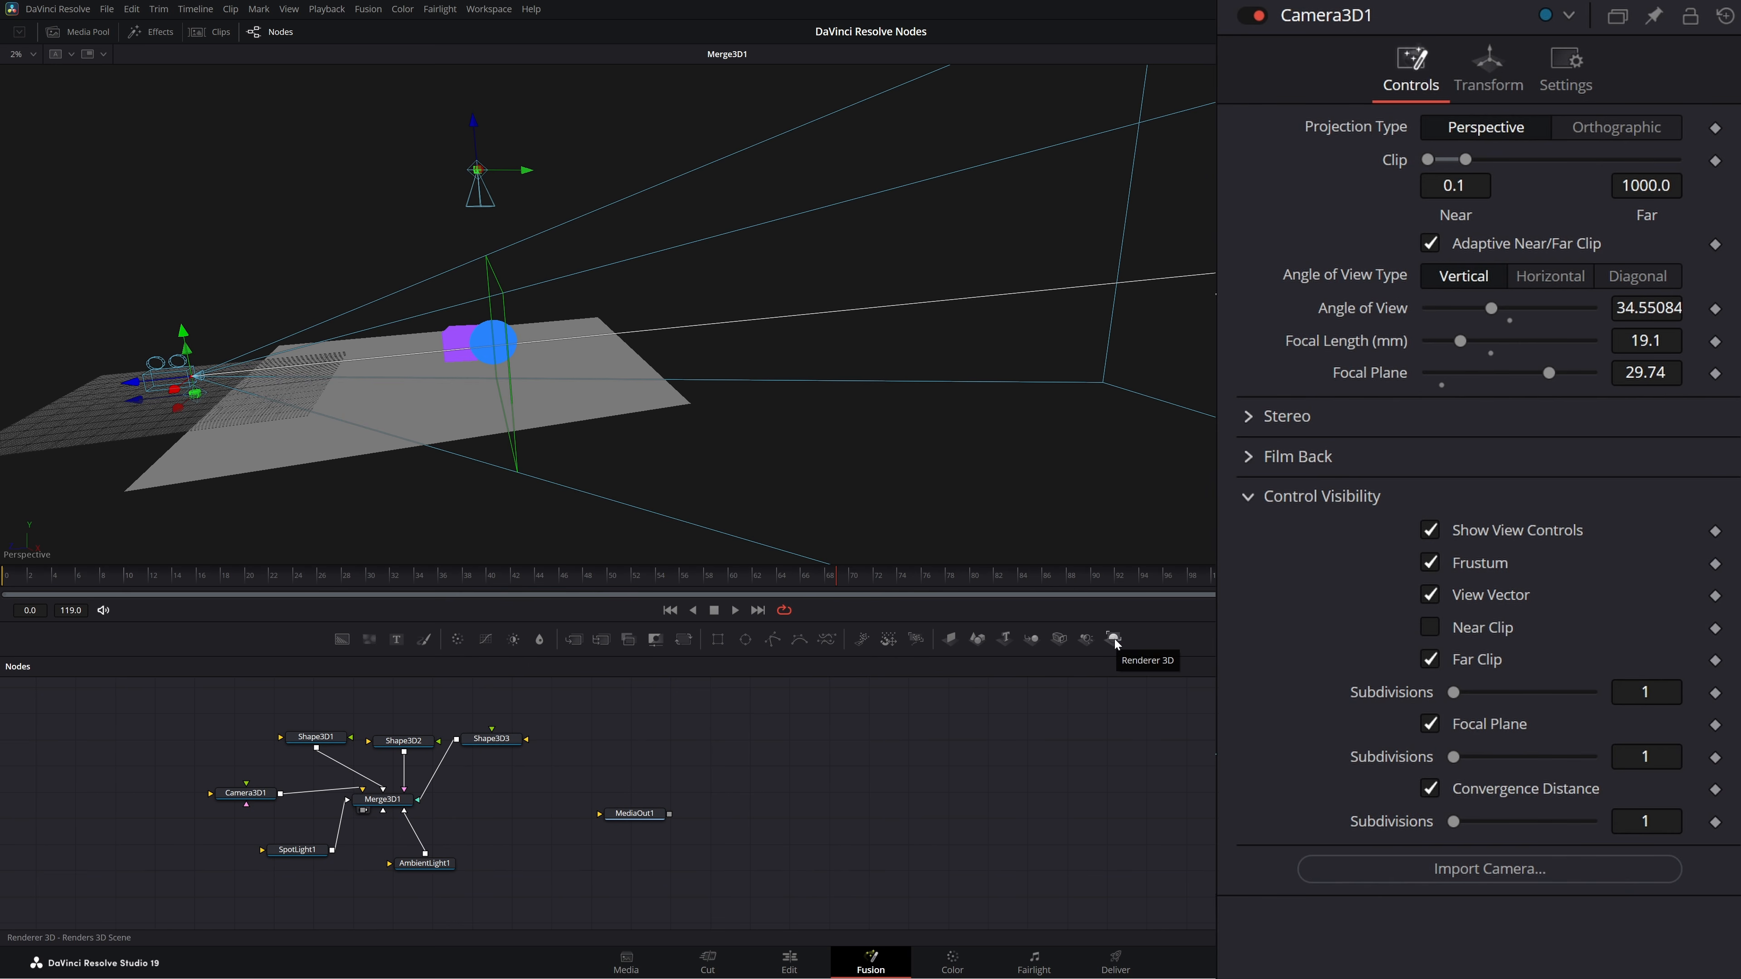
Step: Add a Renderer 3D node to the node graph between Merge3D1 and MediaOut1
left_click_drag(1114, 640, 517, 805)
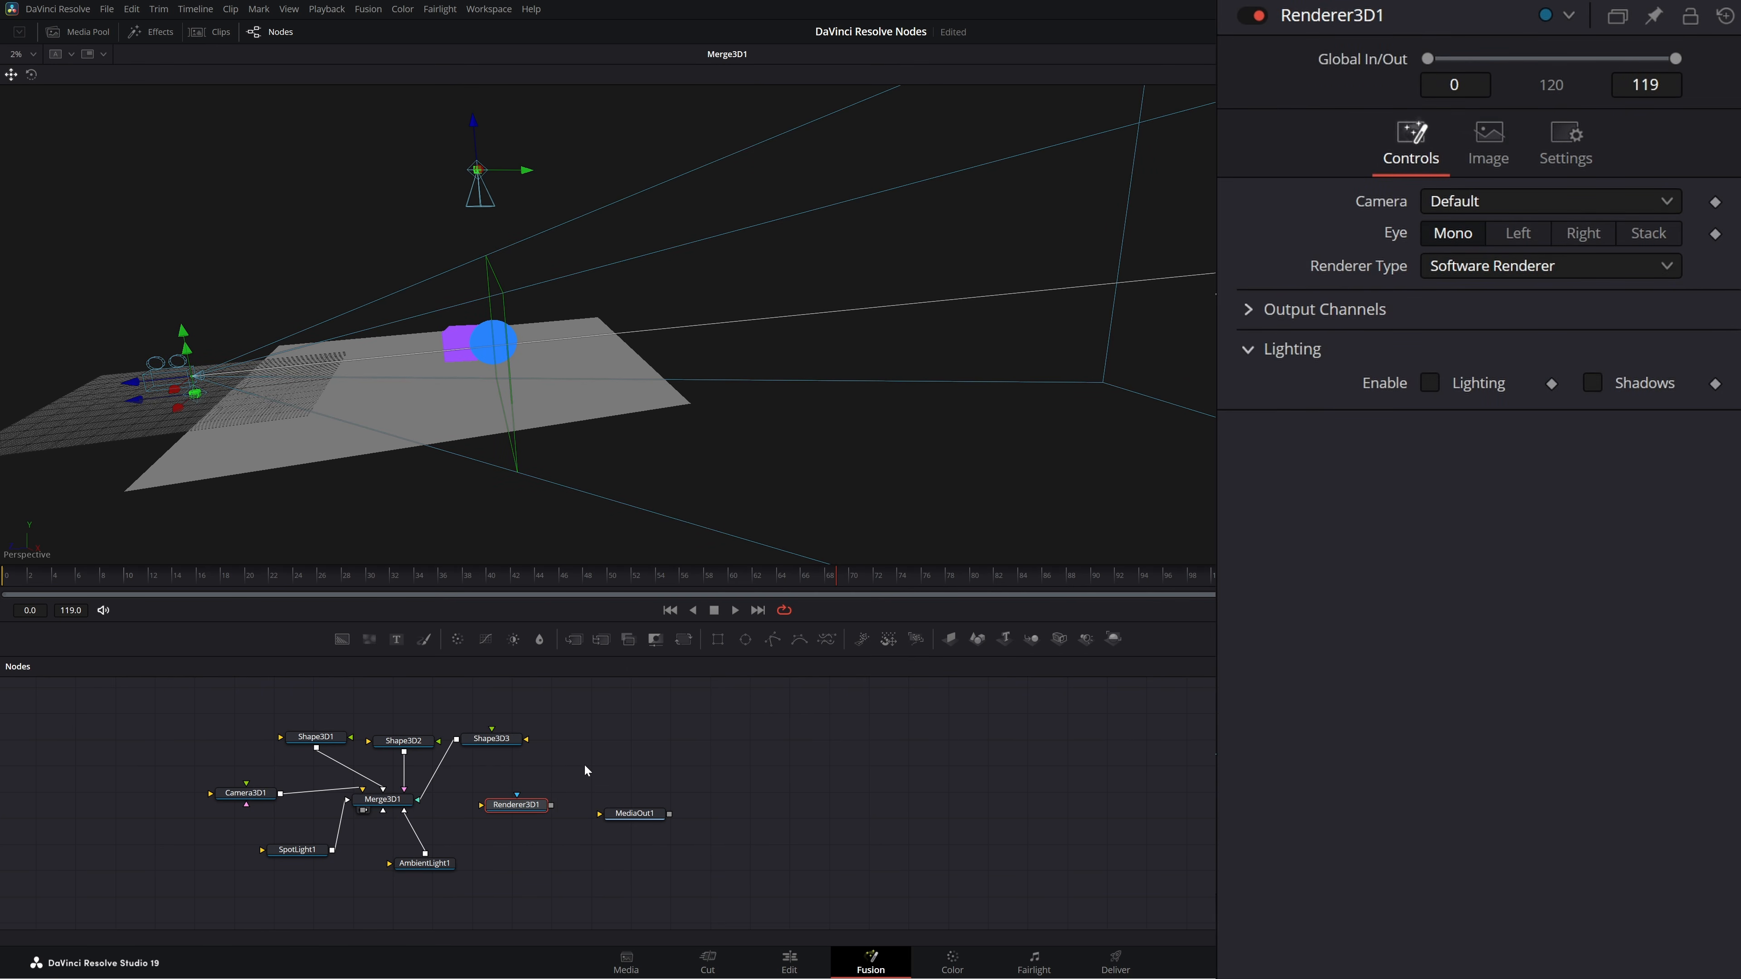
key("shift+space")
type("r")
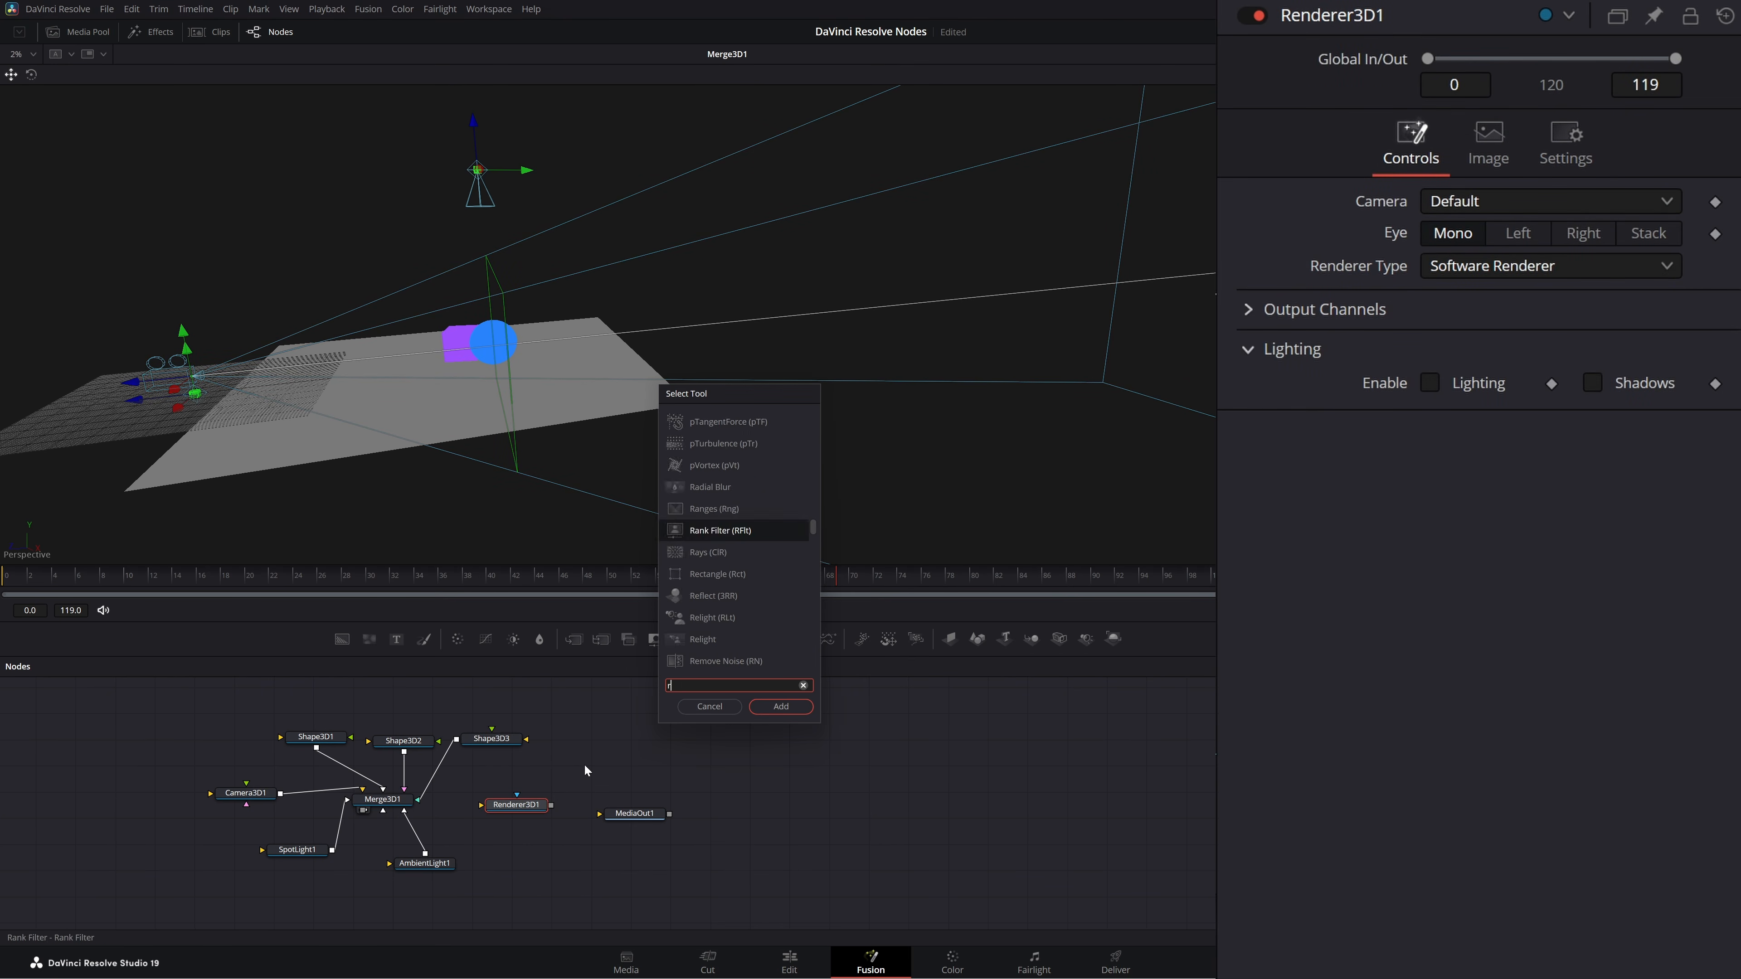
type("en")
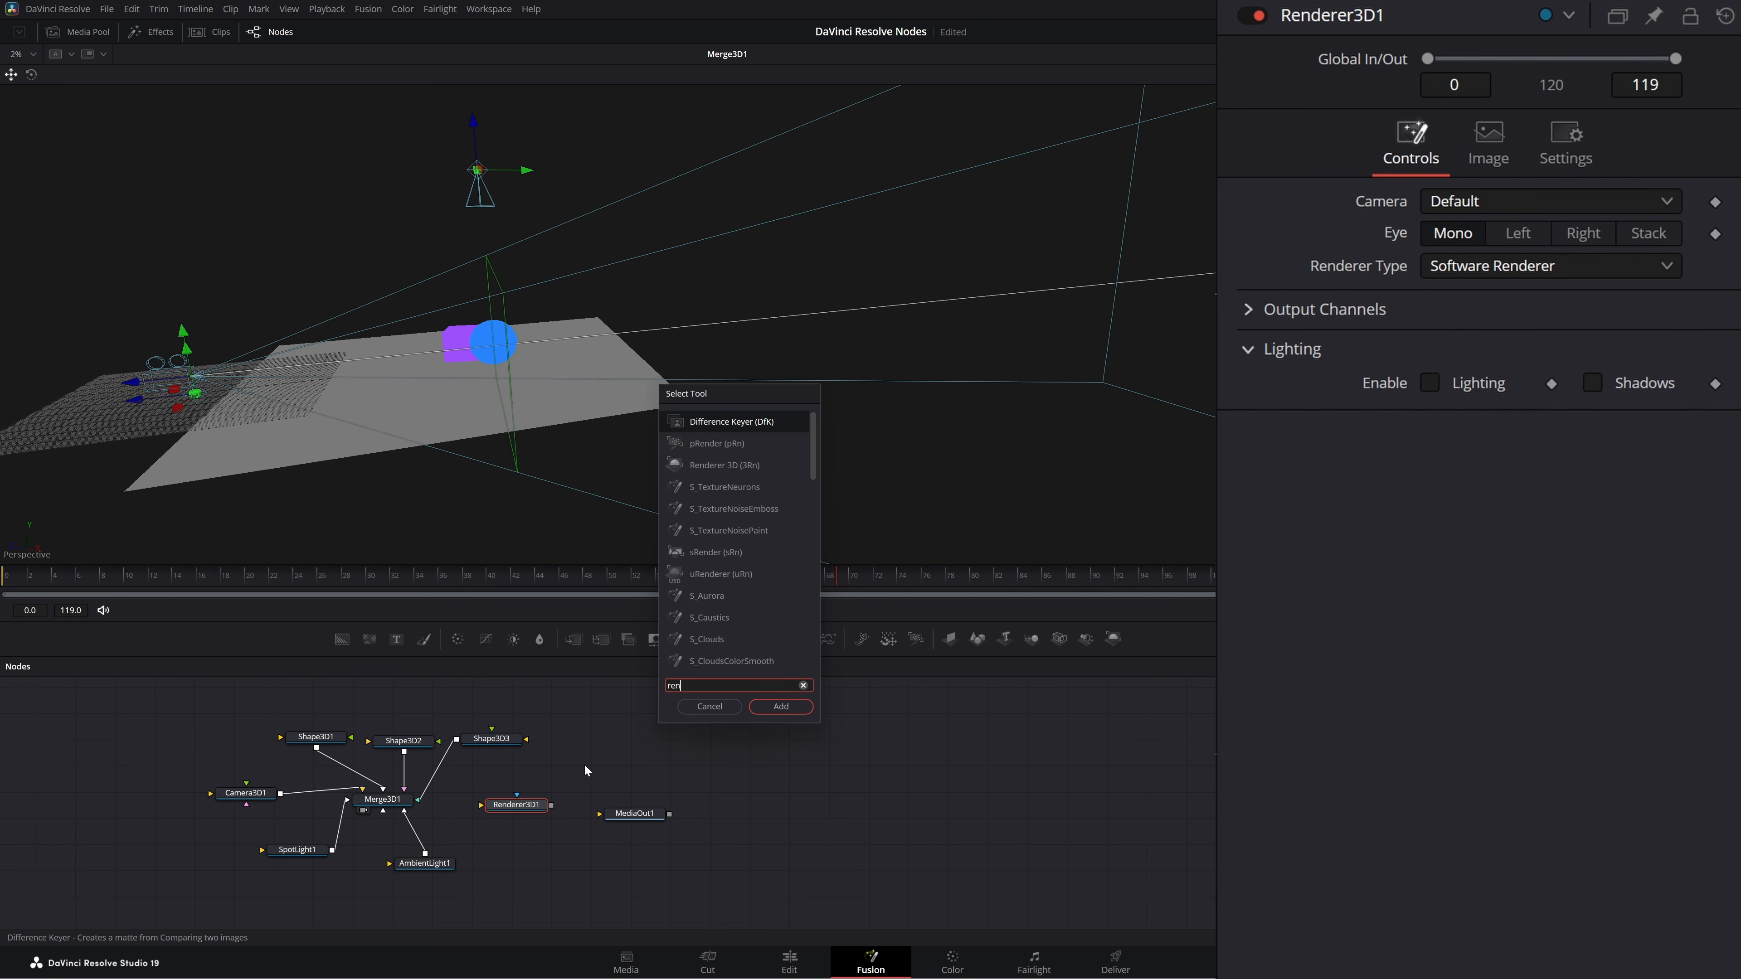
type("der")
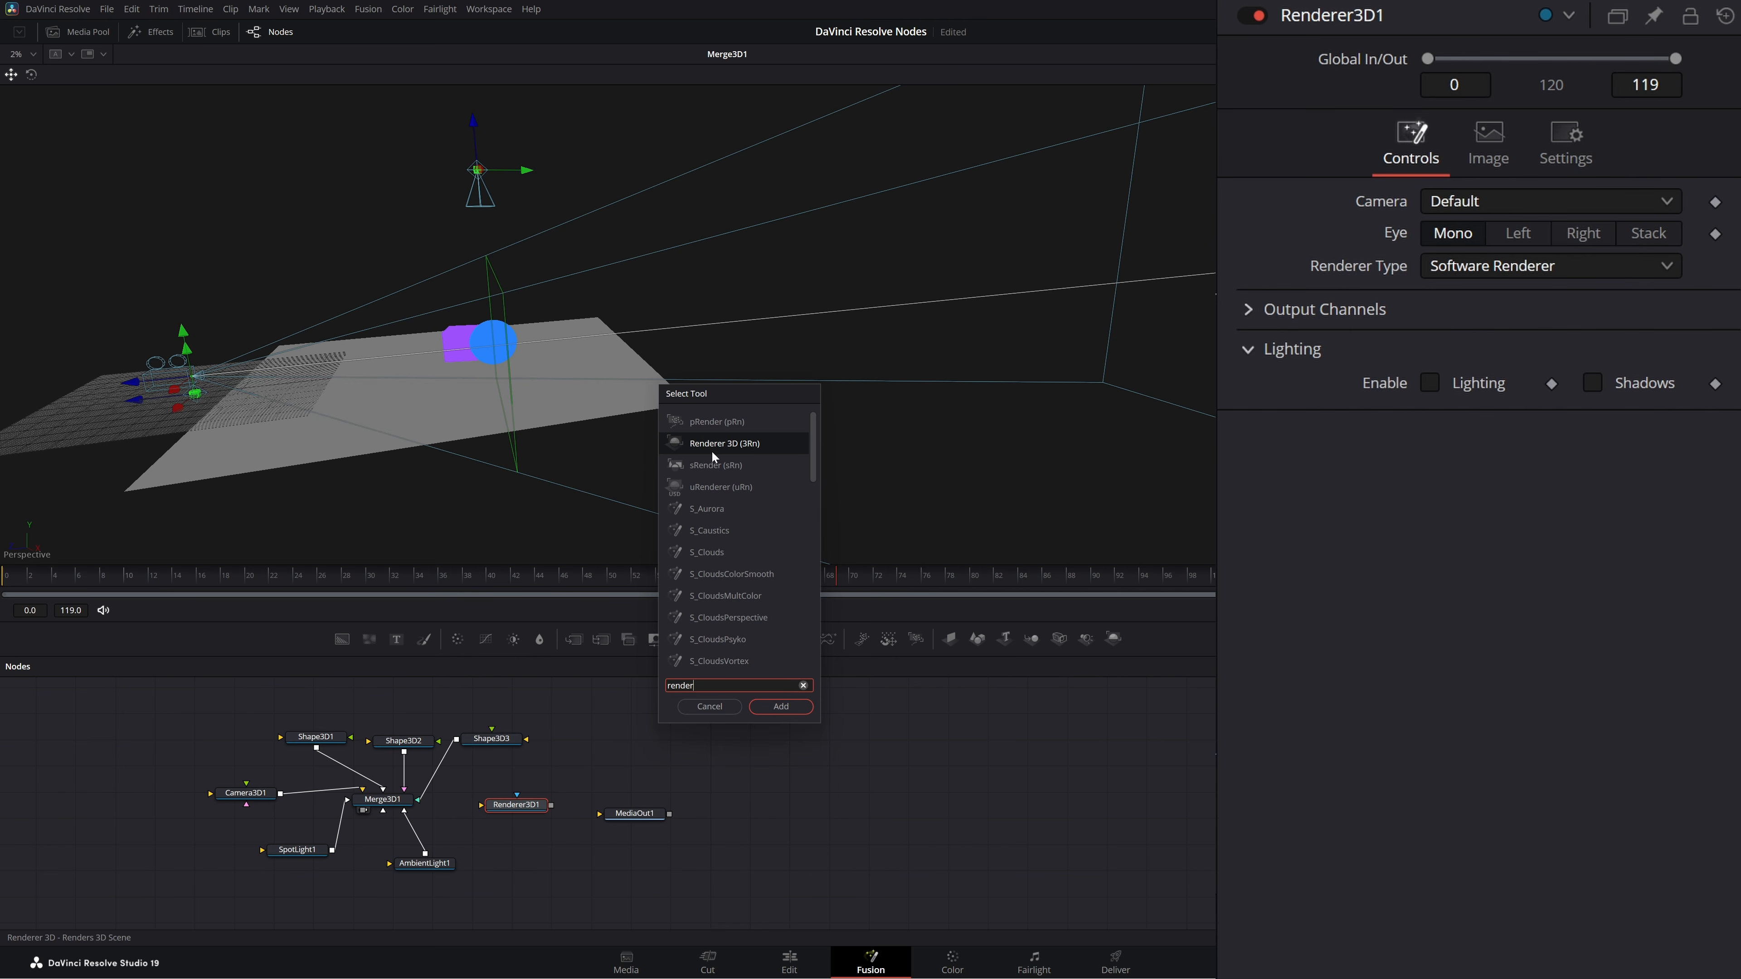
left_click(710, 707)
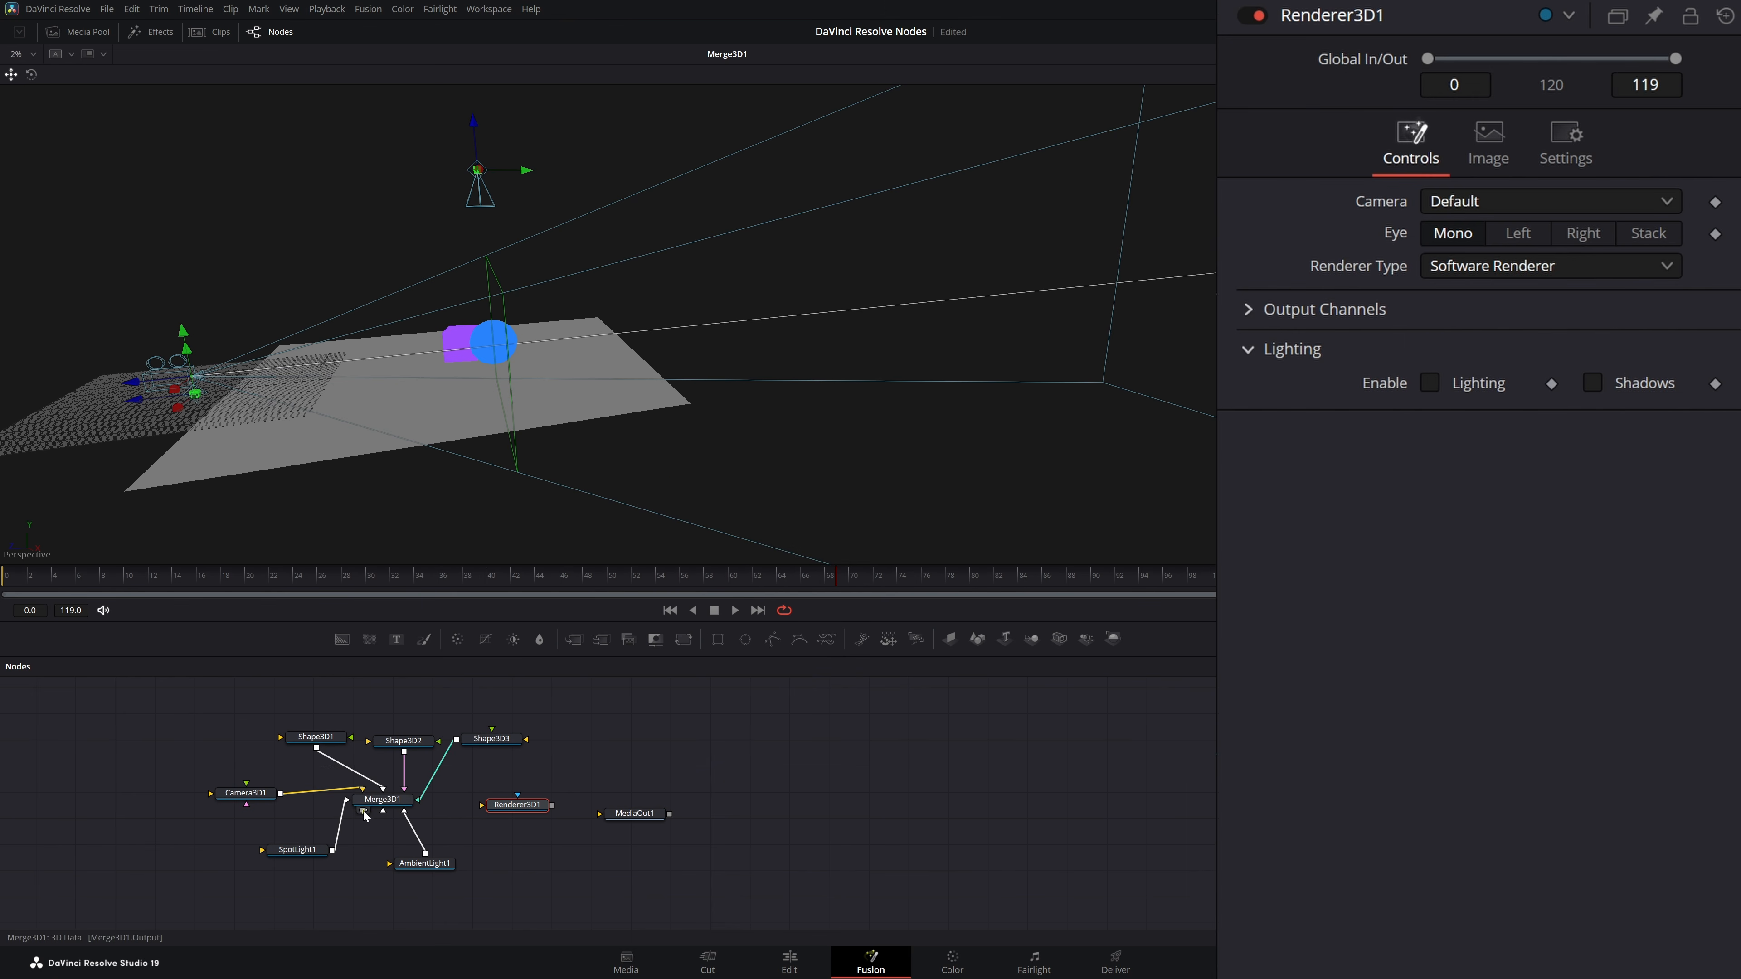
Step: Connect the output of Merge3D1 to the scene input of Renderer3D1 and show the rendered image in the viewer
left_click_drag(365, 816, 508, 811)
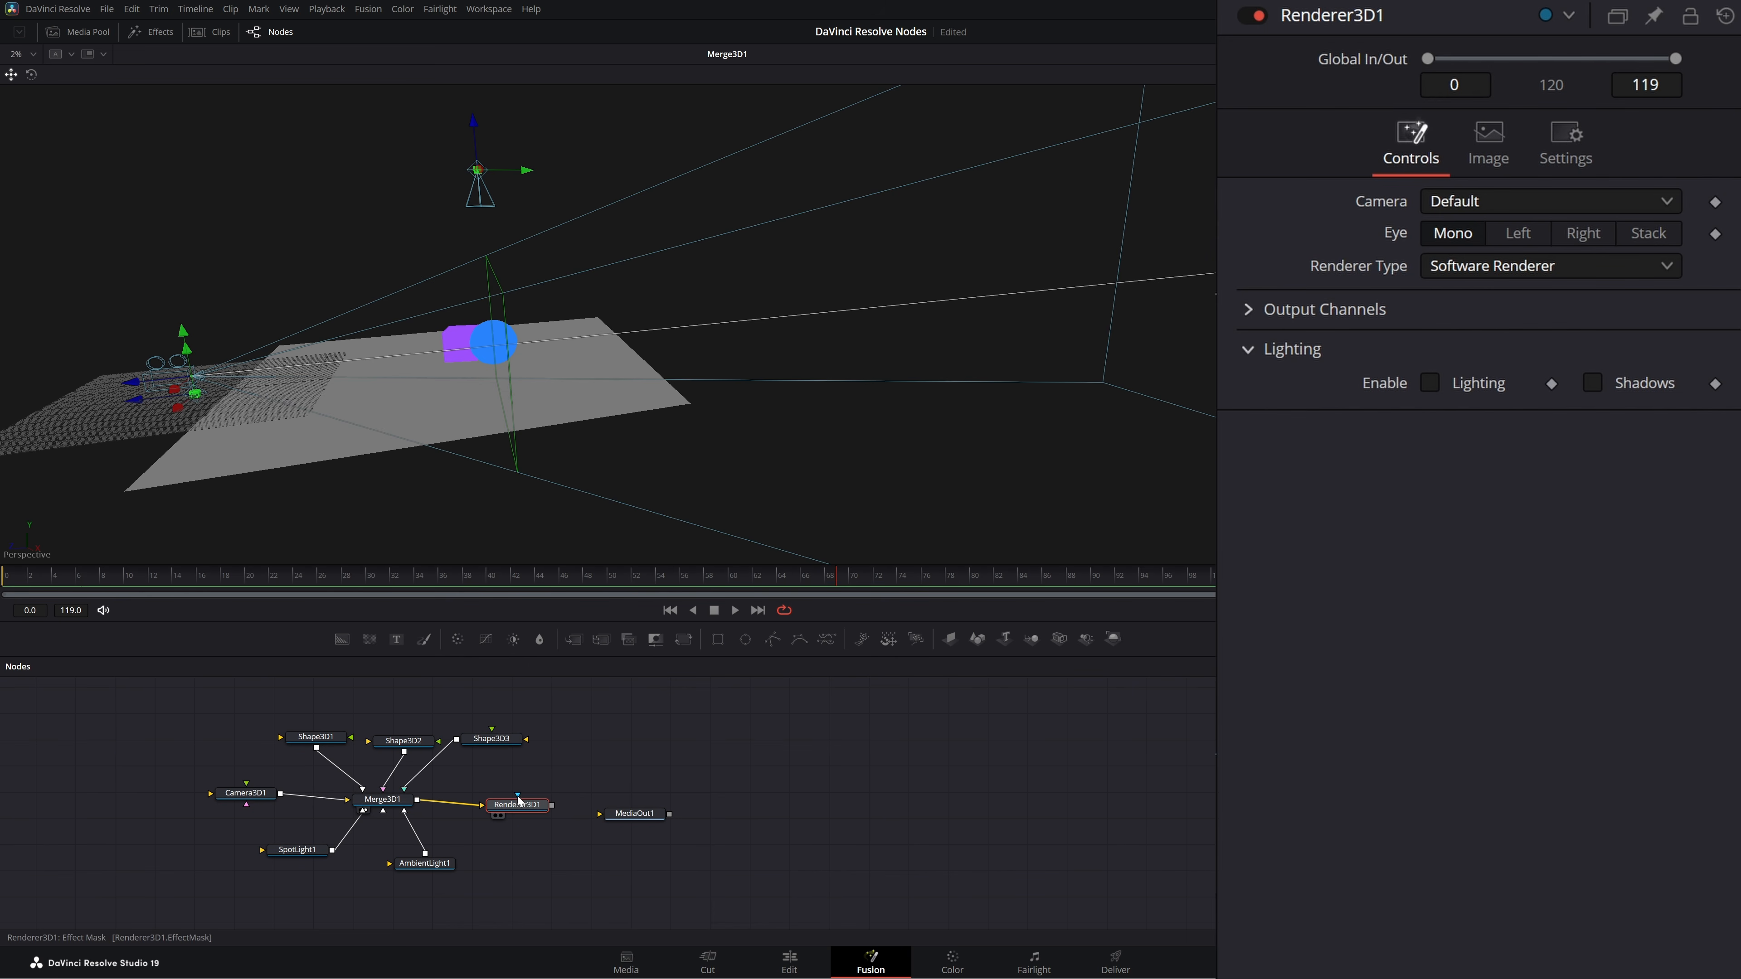
left_click_drag(518, 800, 536, 769)
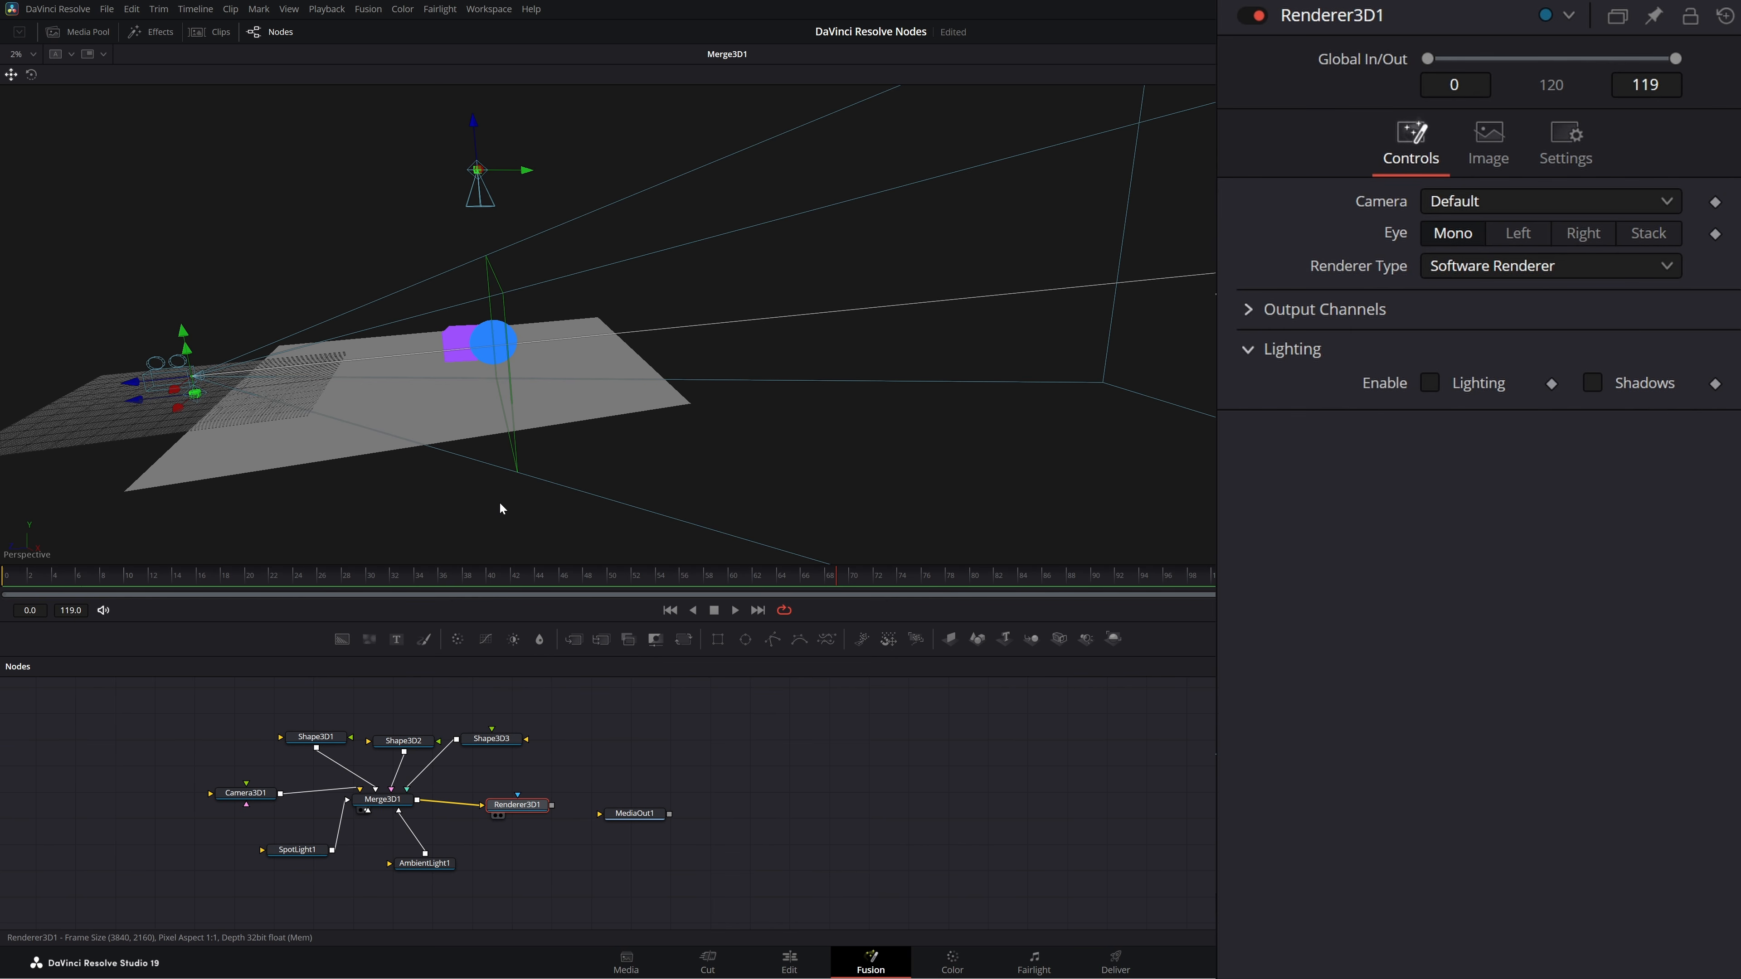
key("1")
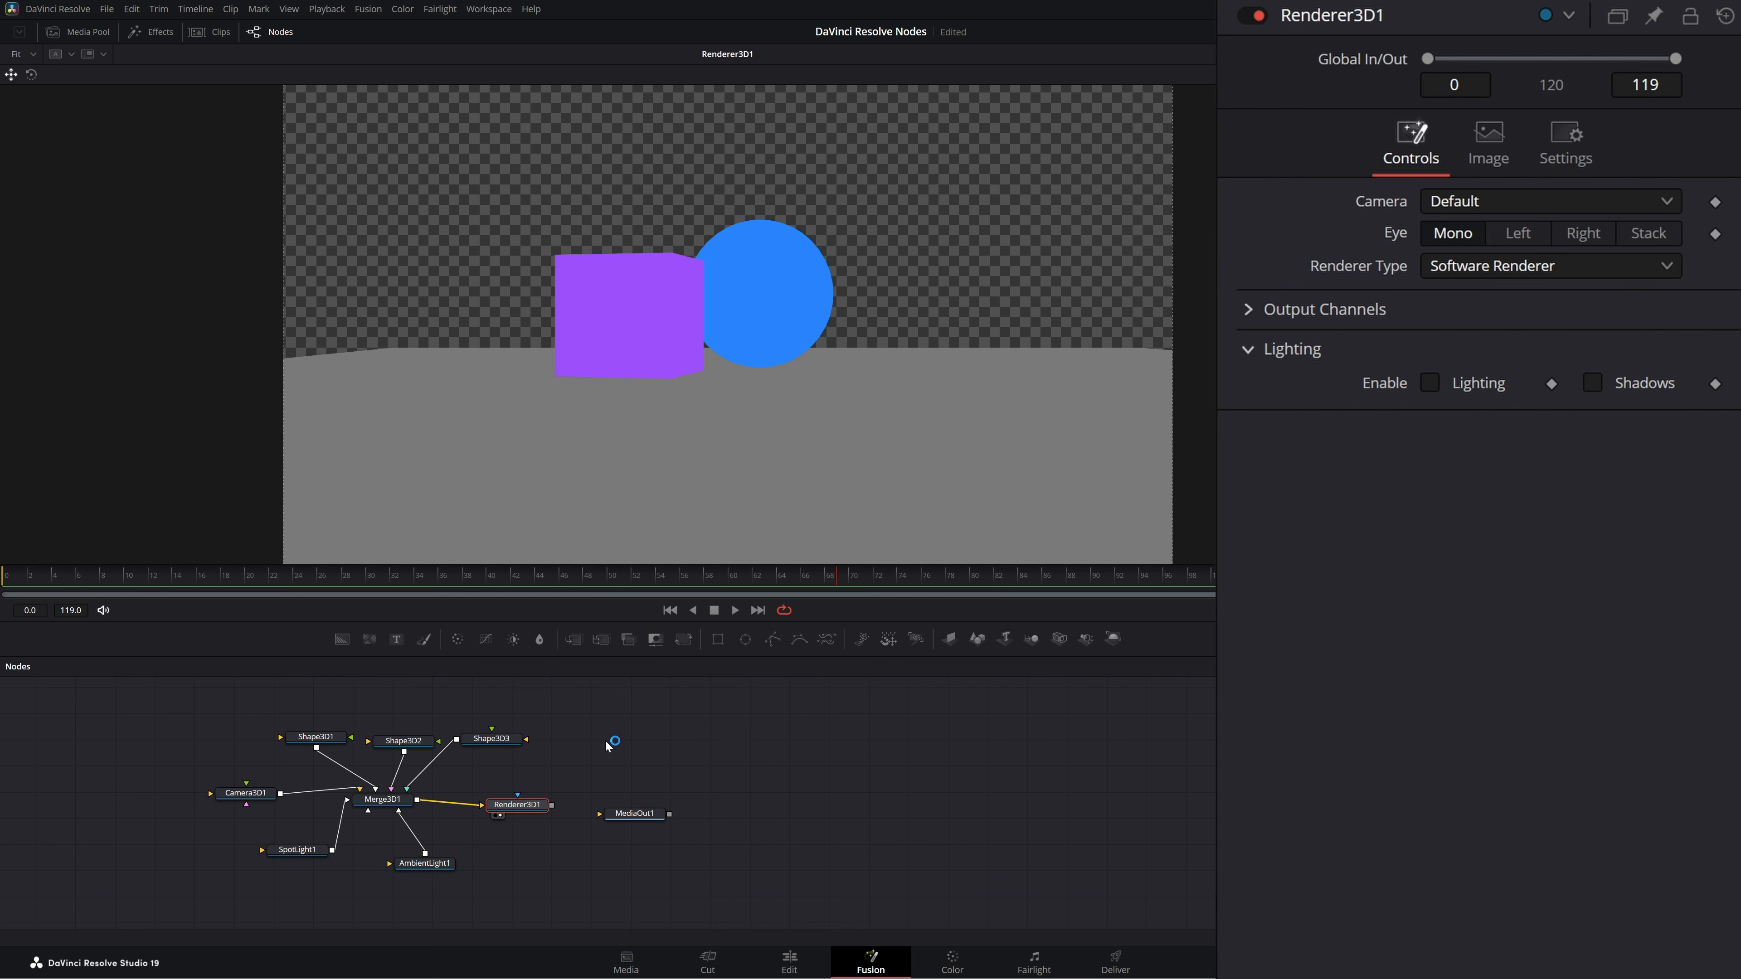
left_click_drag(603, 504, 359, 506)
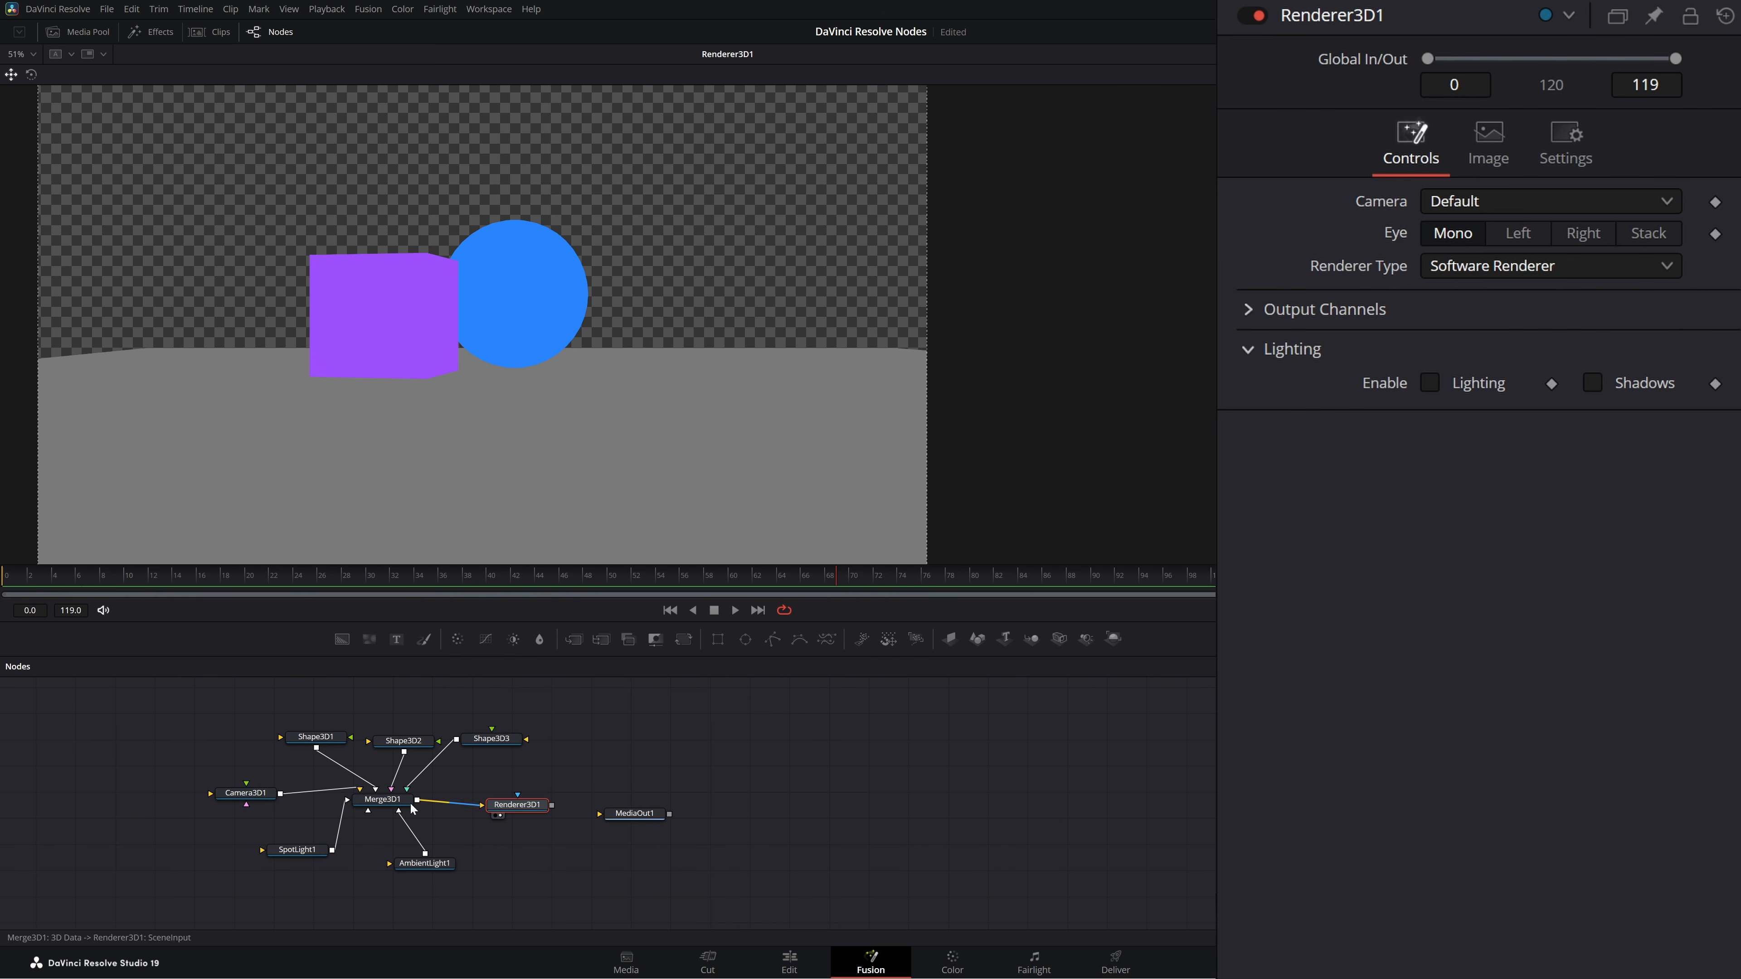
Step: Show the Merge3D1 scene in the viewer and line up the Camera3D1 and Renderer3D1 nodes with Merge3D1
left_click(249, 796)
left_click_drag(381, 802, 401, 429)
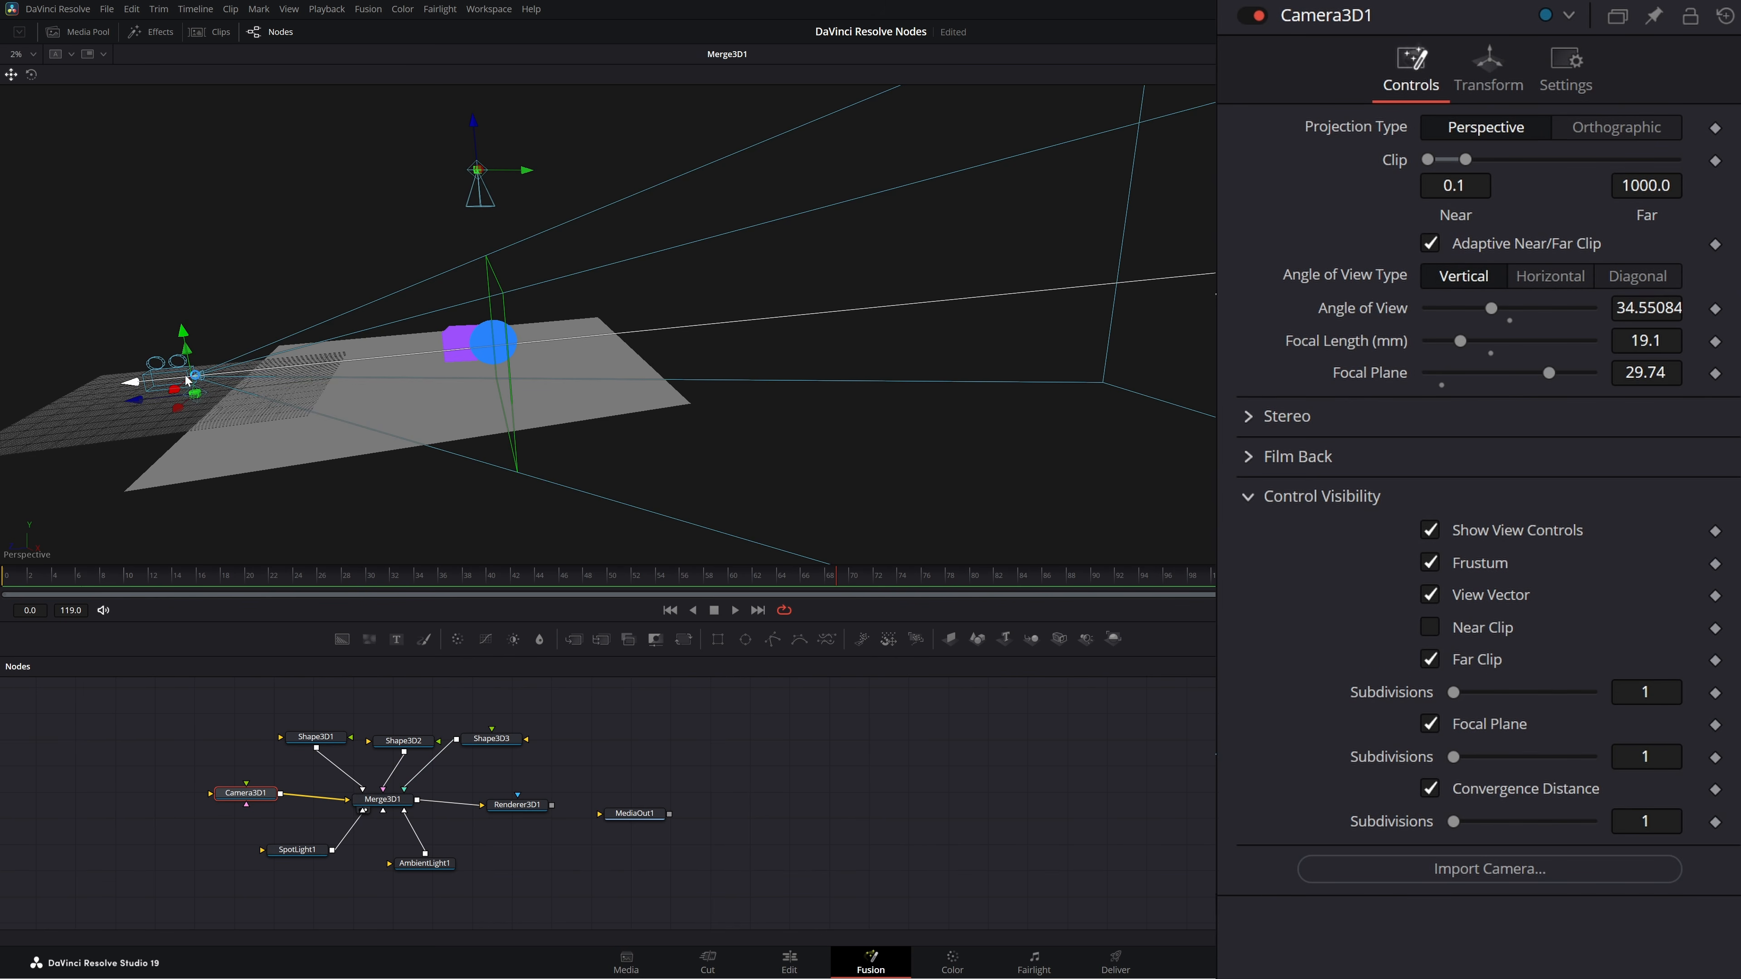
left_click_drag(248, 801, 282, 807)
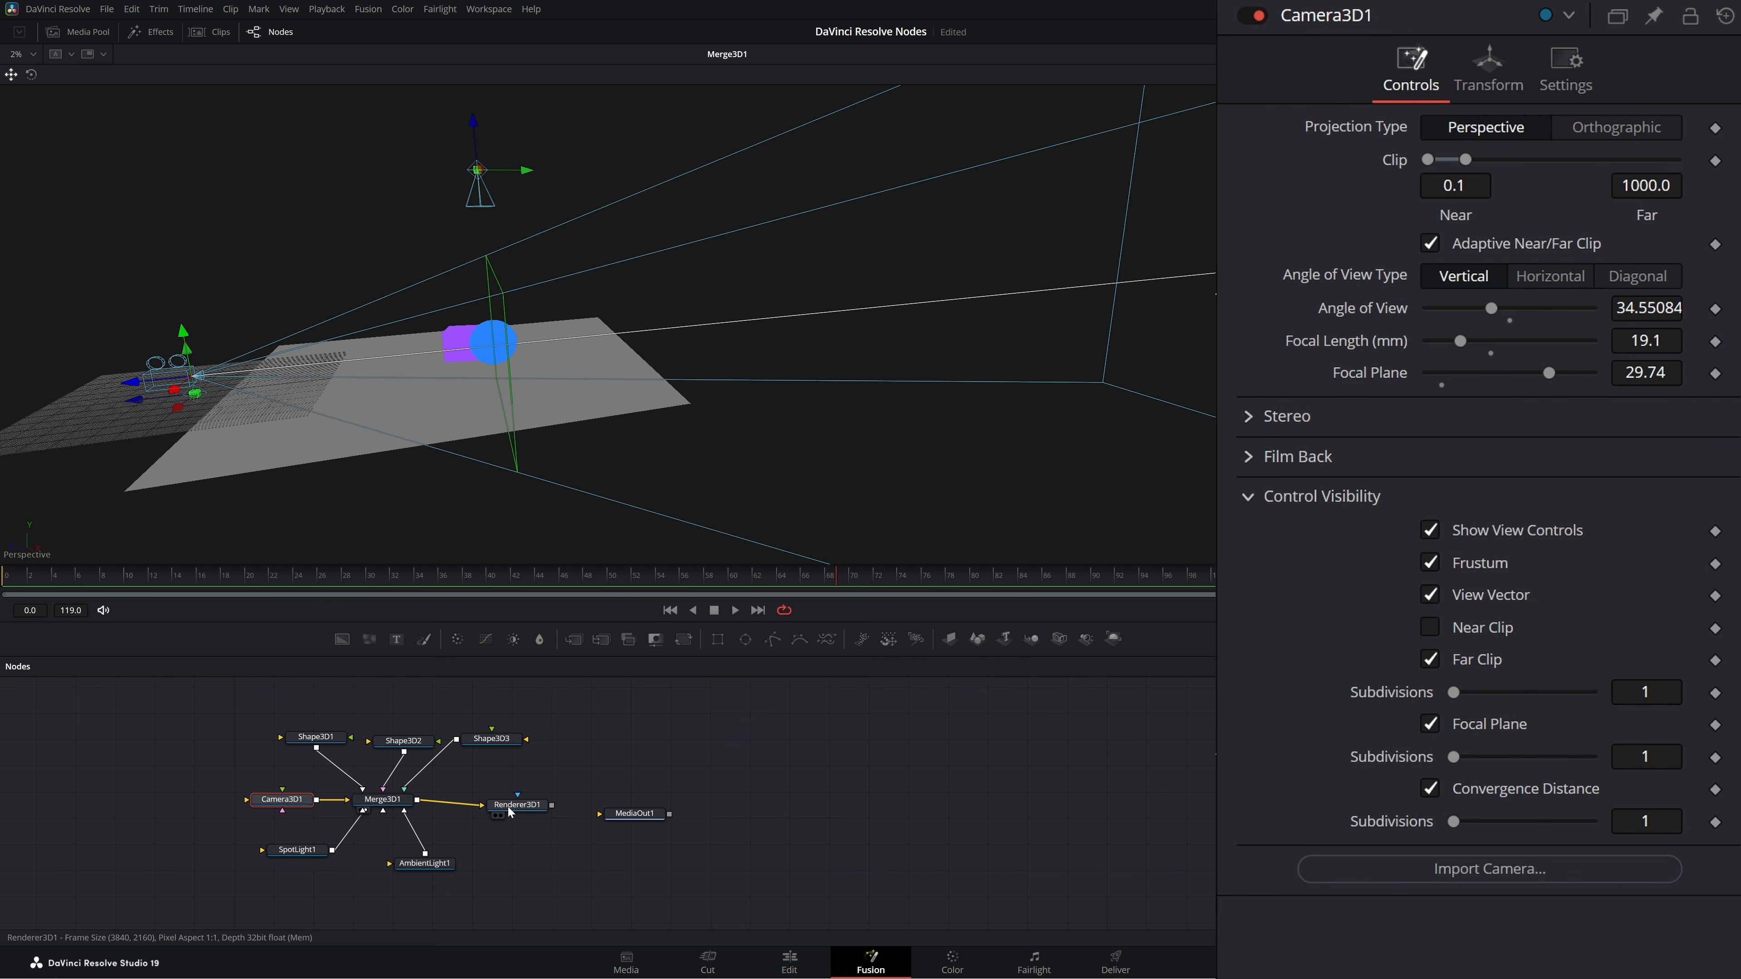
left_click_drag(518, 810, 515, 805)
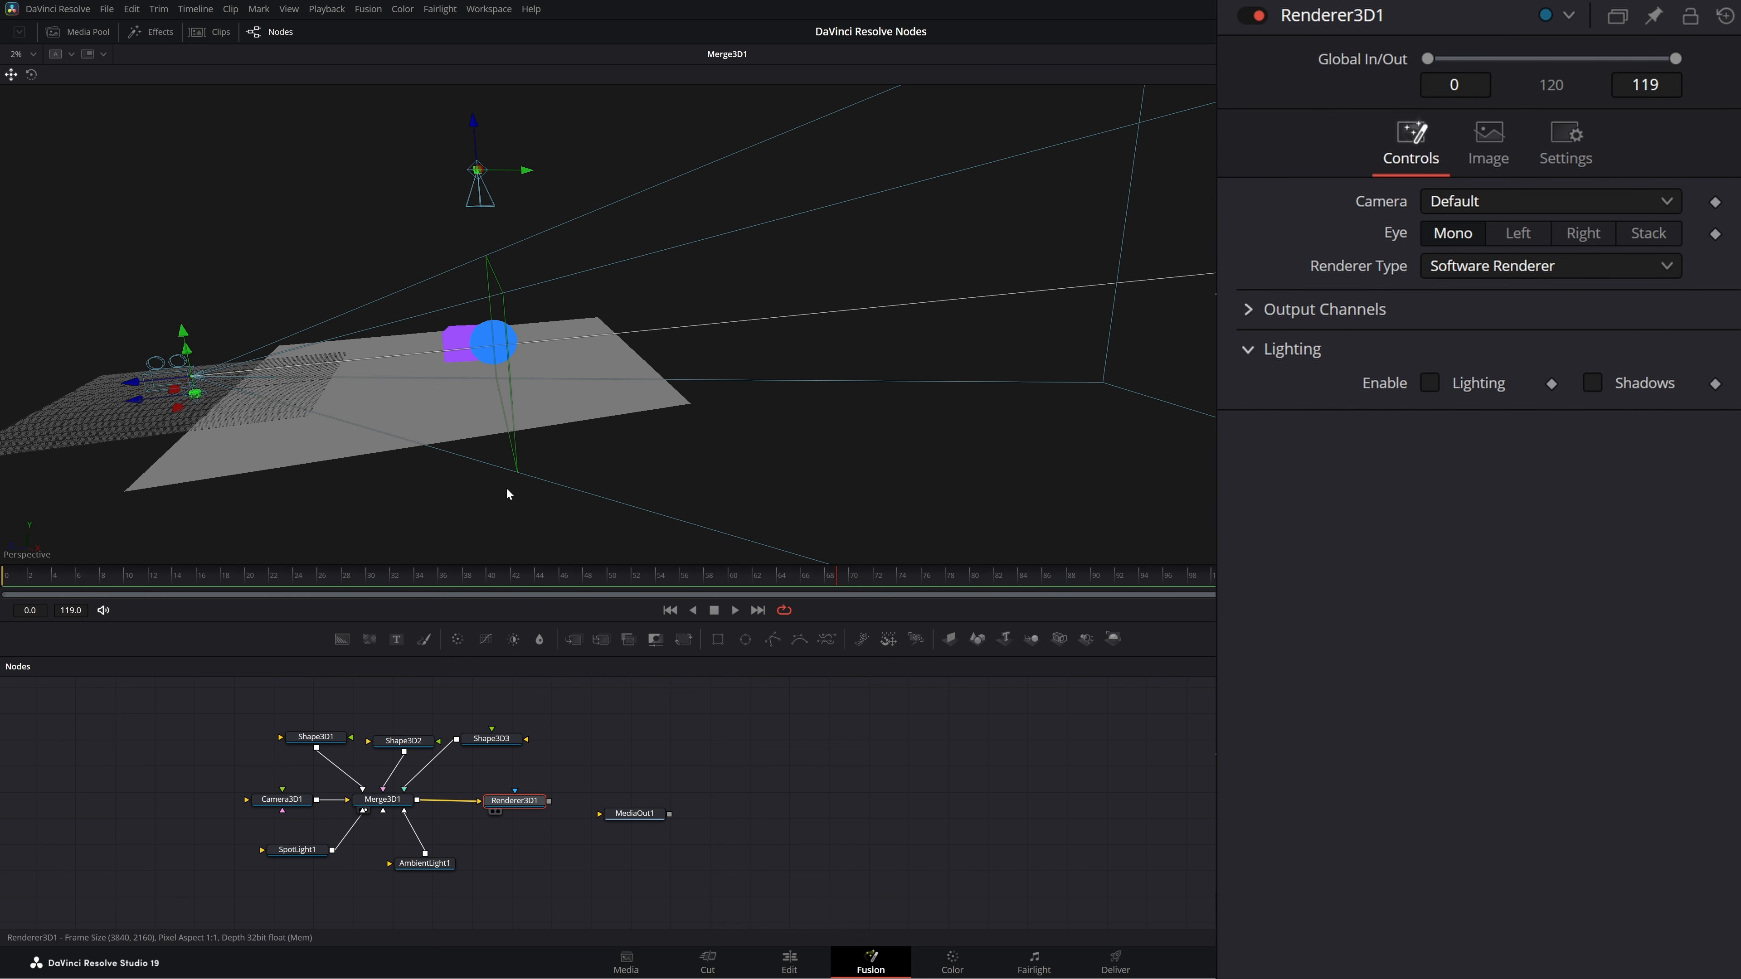
Step: Show Renderer3D1 in the viewer and look through its available camera choices
key("1")
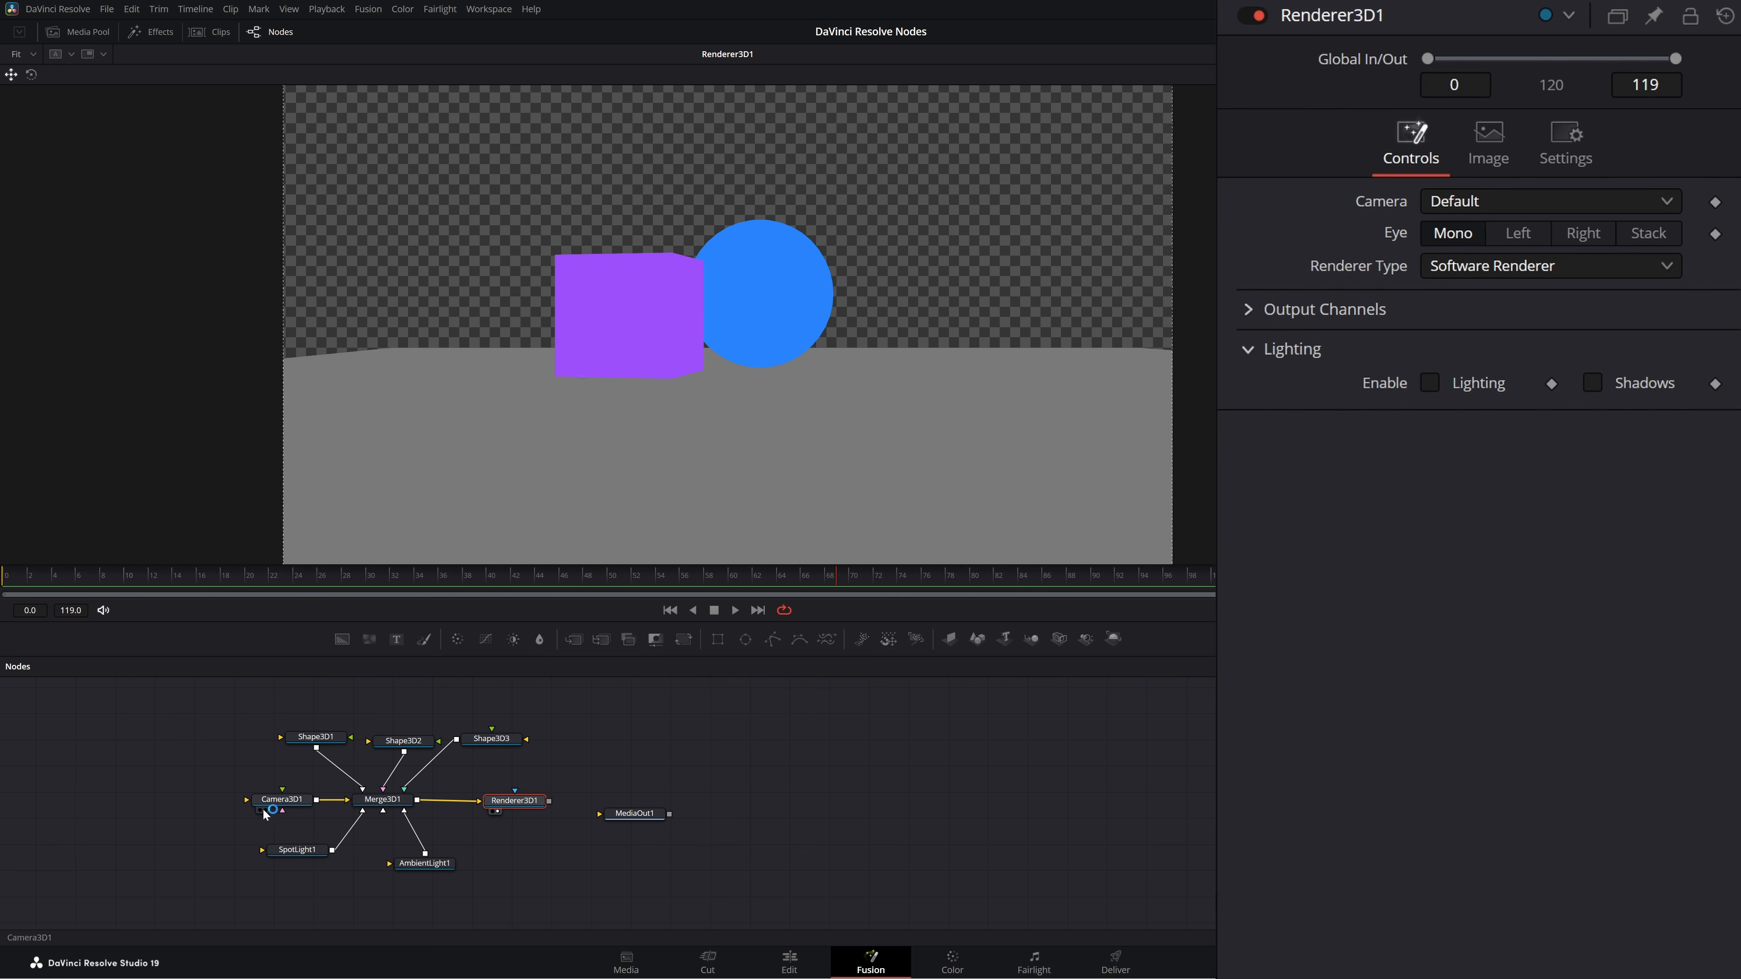
left_click(1466, 210)
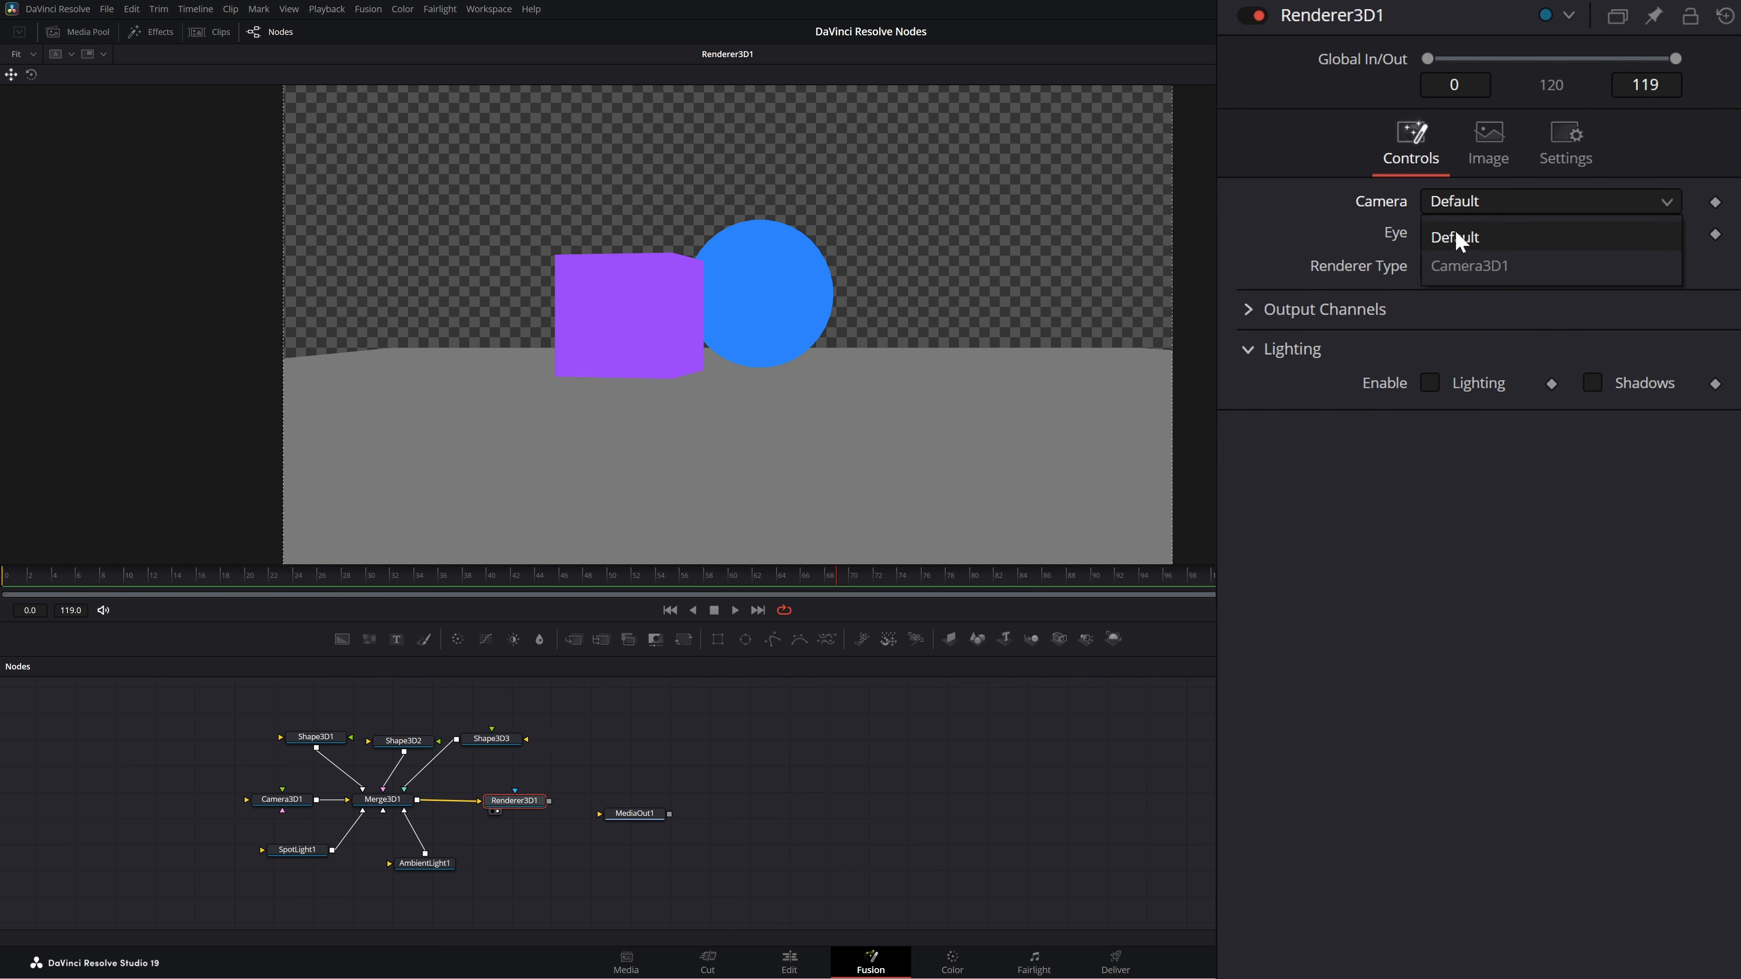
left_click(1411, 211)
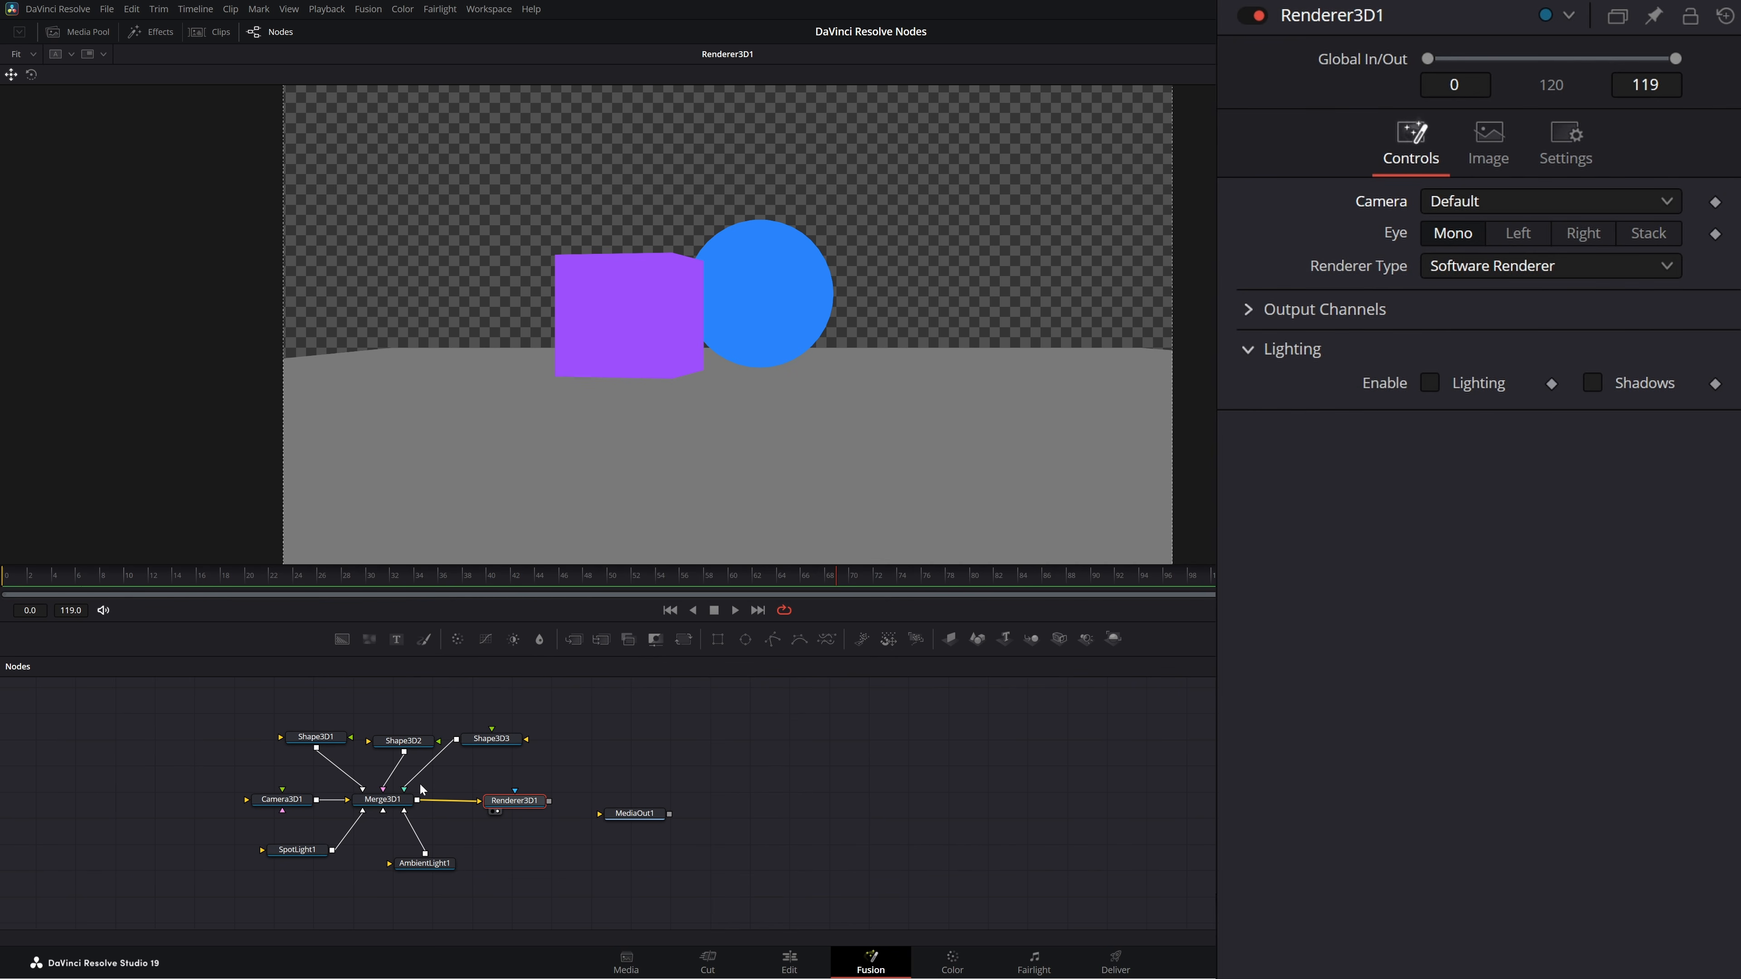
Step: Check the Pass Through Lights setting of Merge3D1, and enable Lighting and Shadows on Renderer3D1
left_click(395, 807)
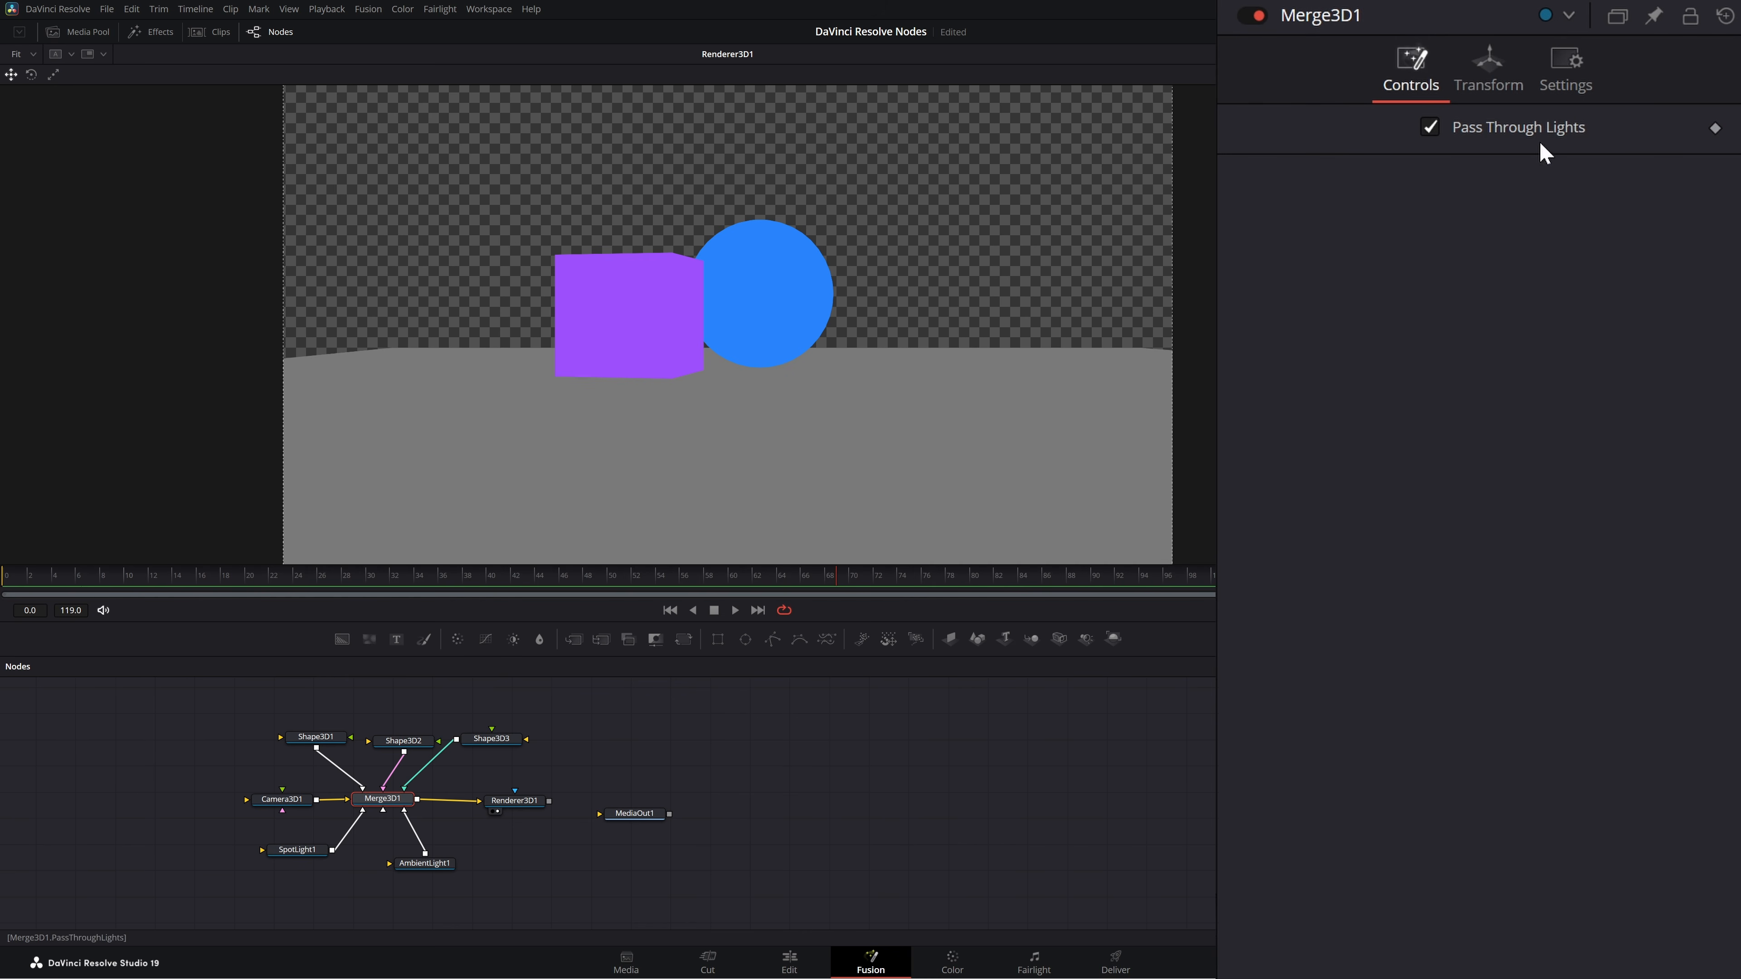
left_click(517, 801)
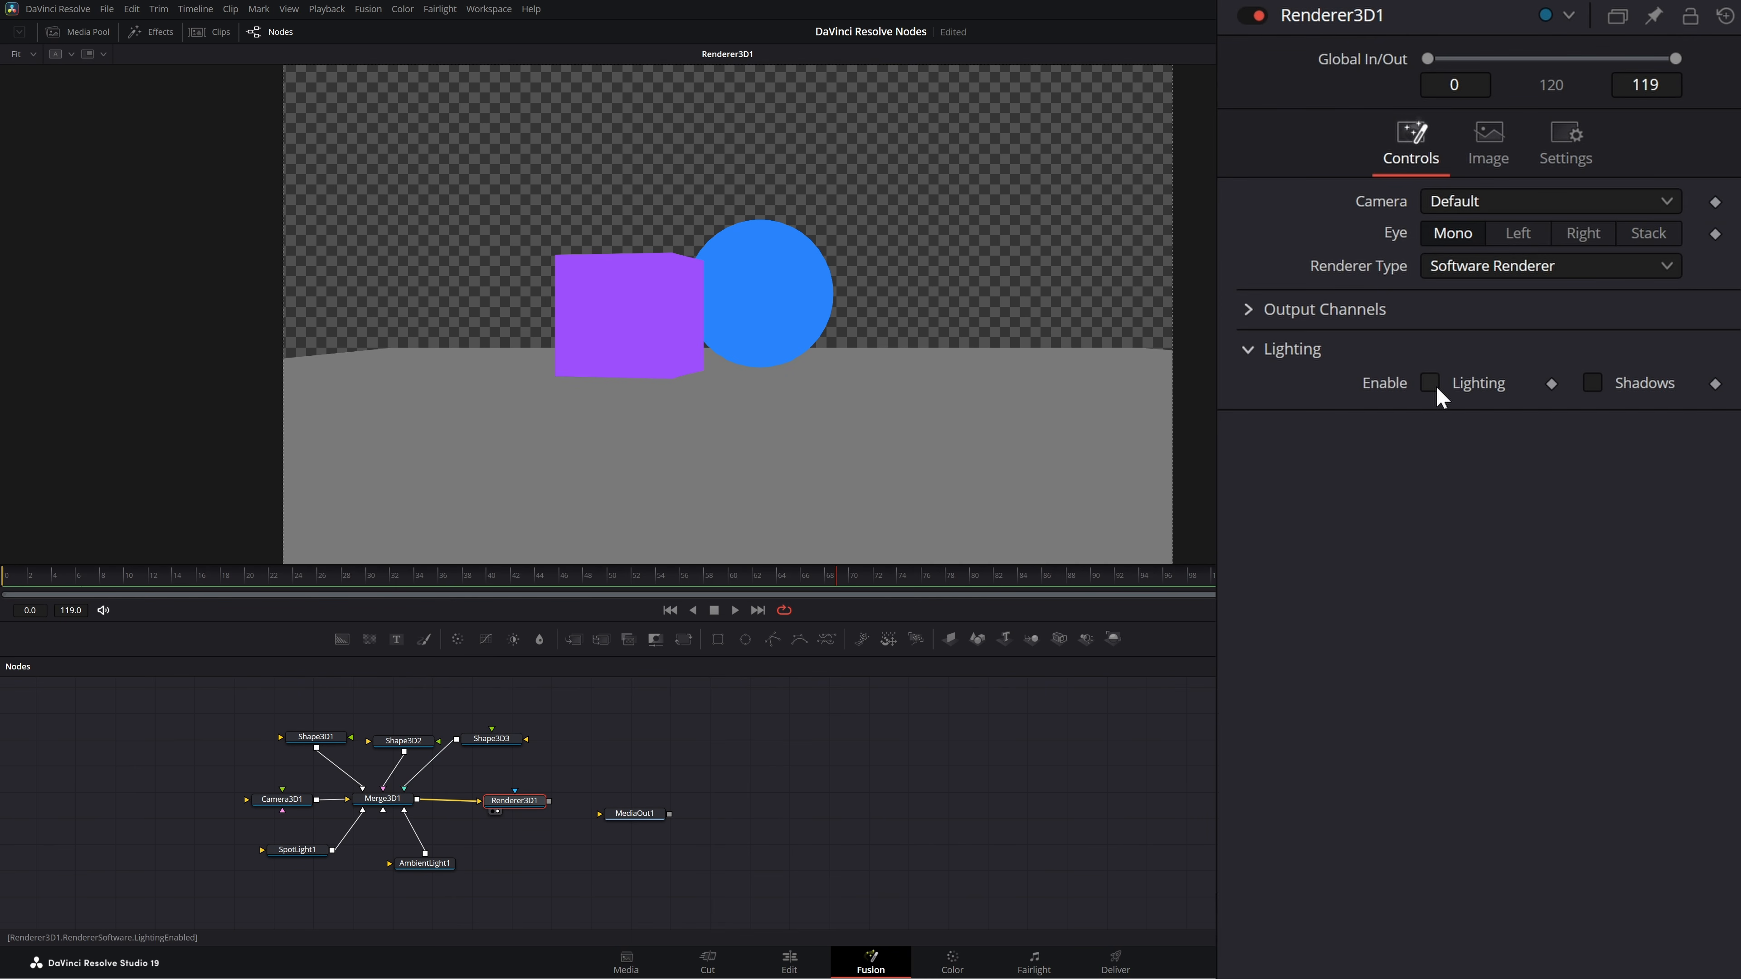
left_click(1431, 382)
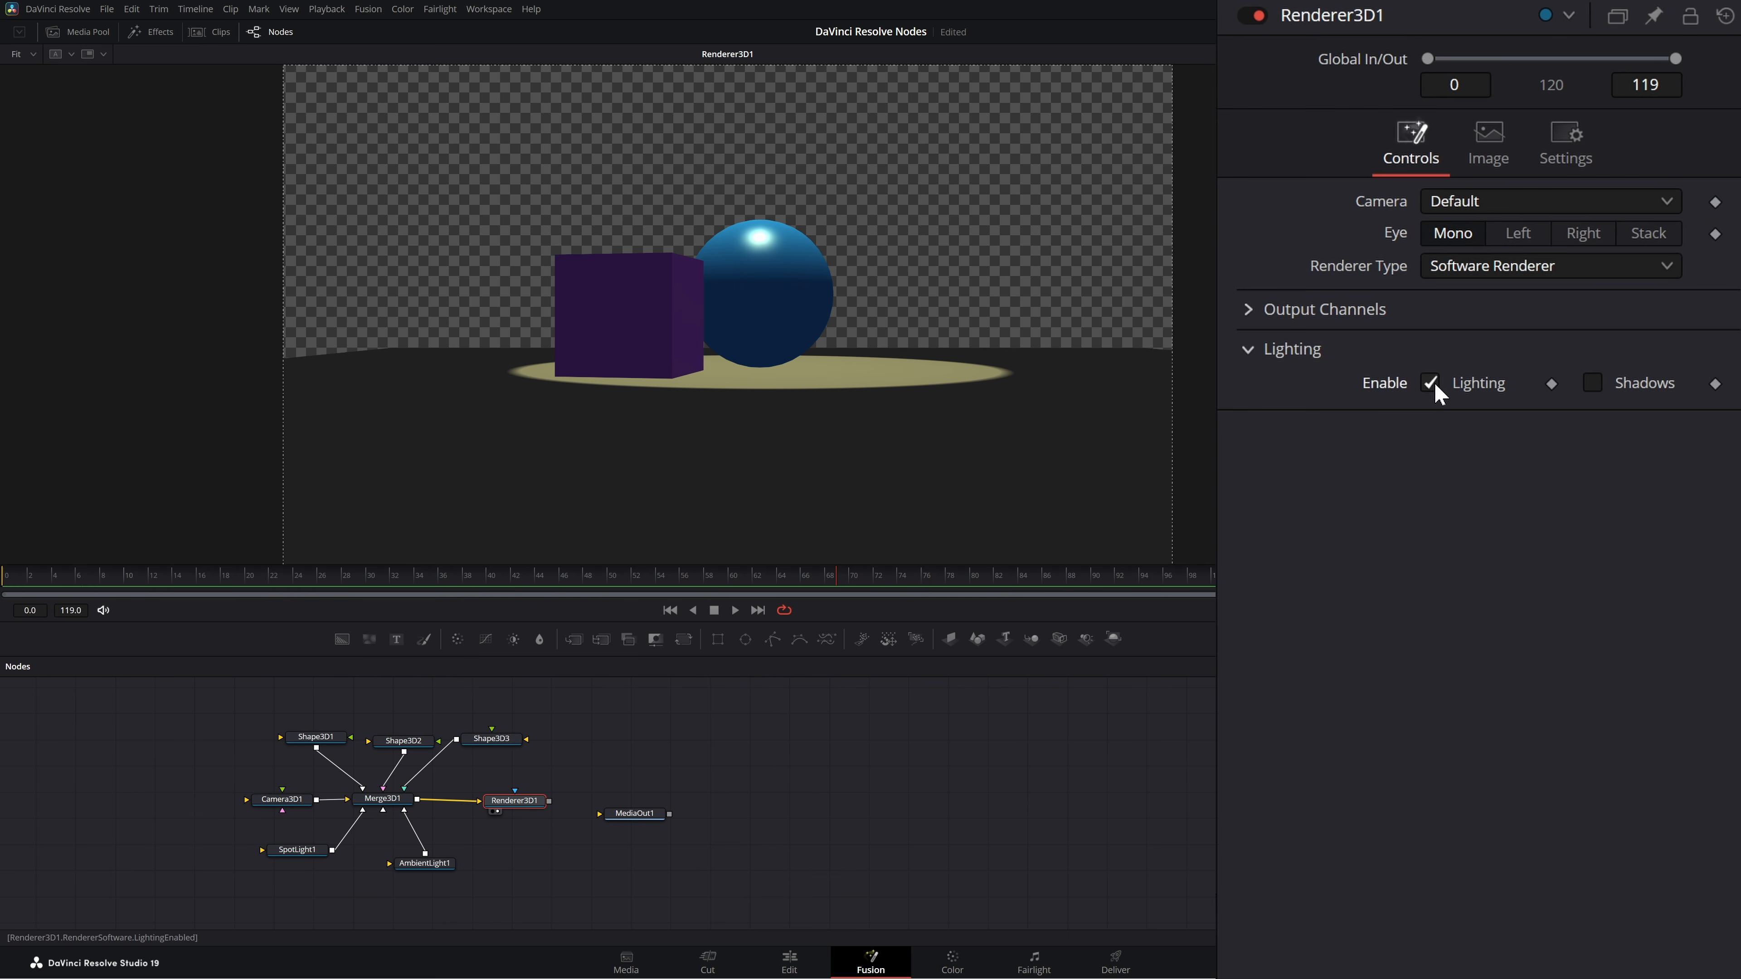
left_click(1594, 385)
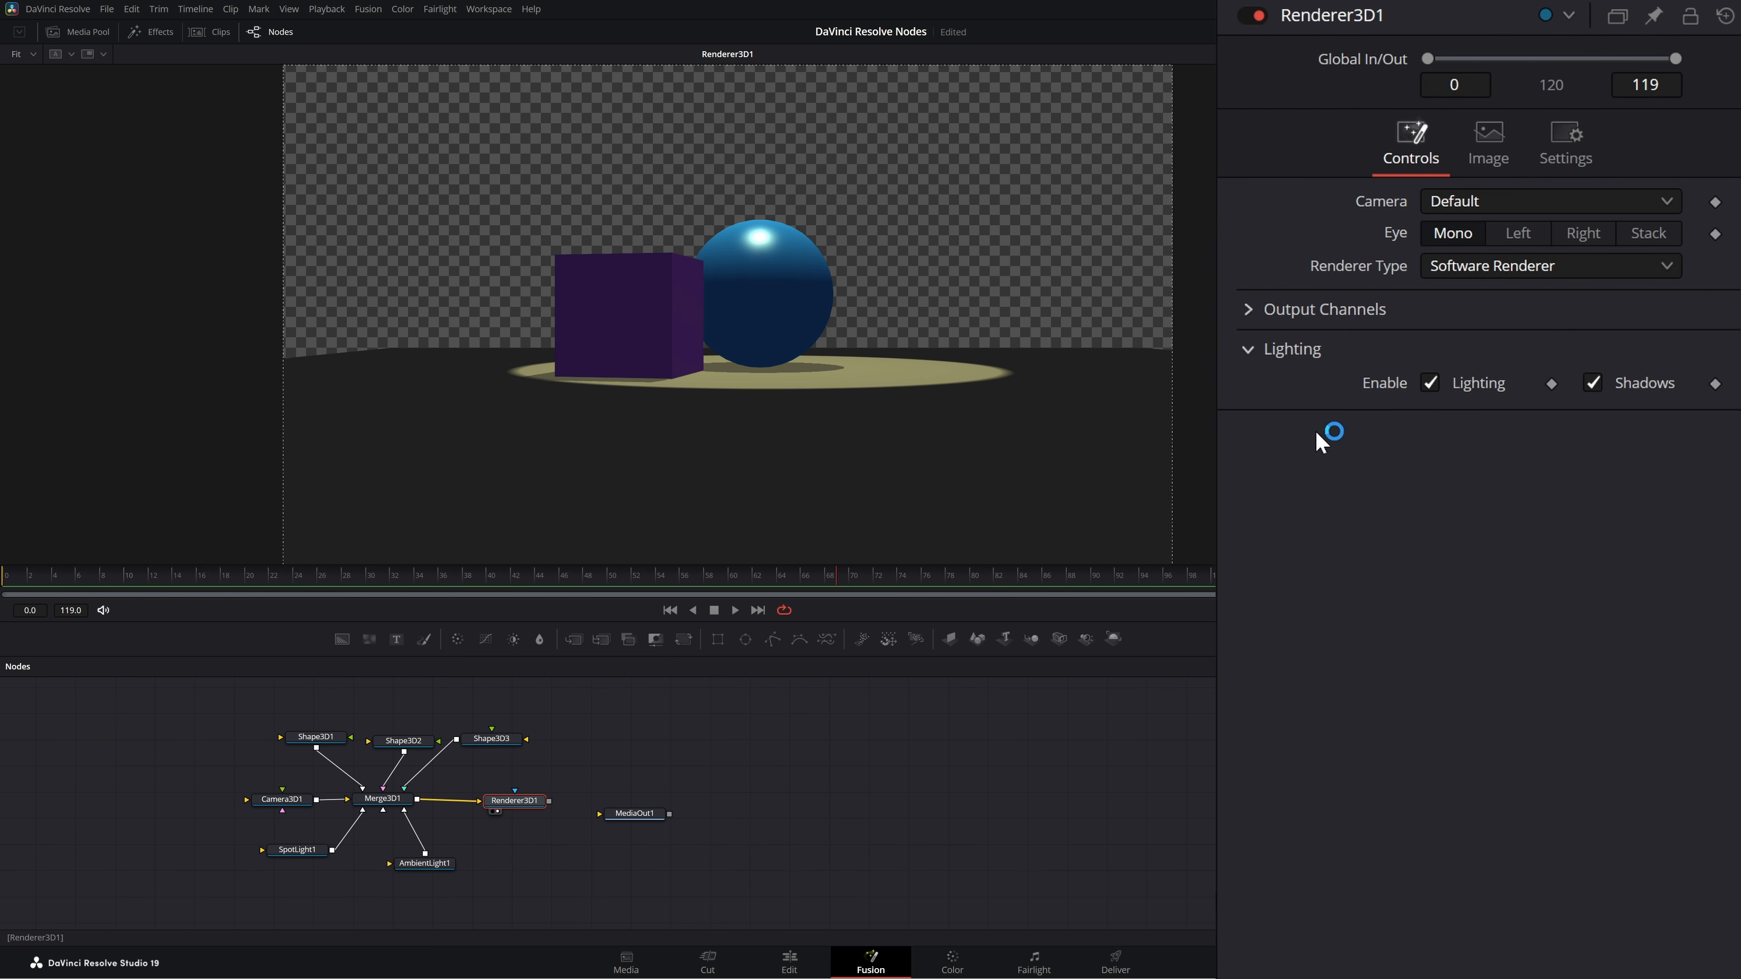
Step: Turn the RGBA output channel of Renderer3D1 off and on again to compare the render
left_click(1249, 312)
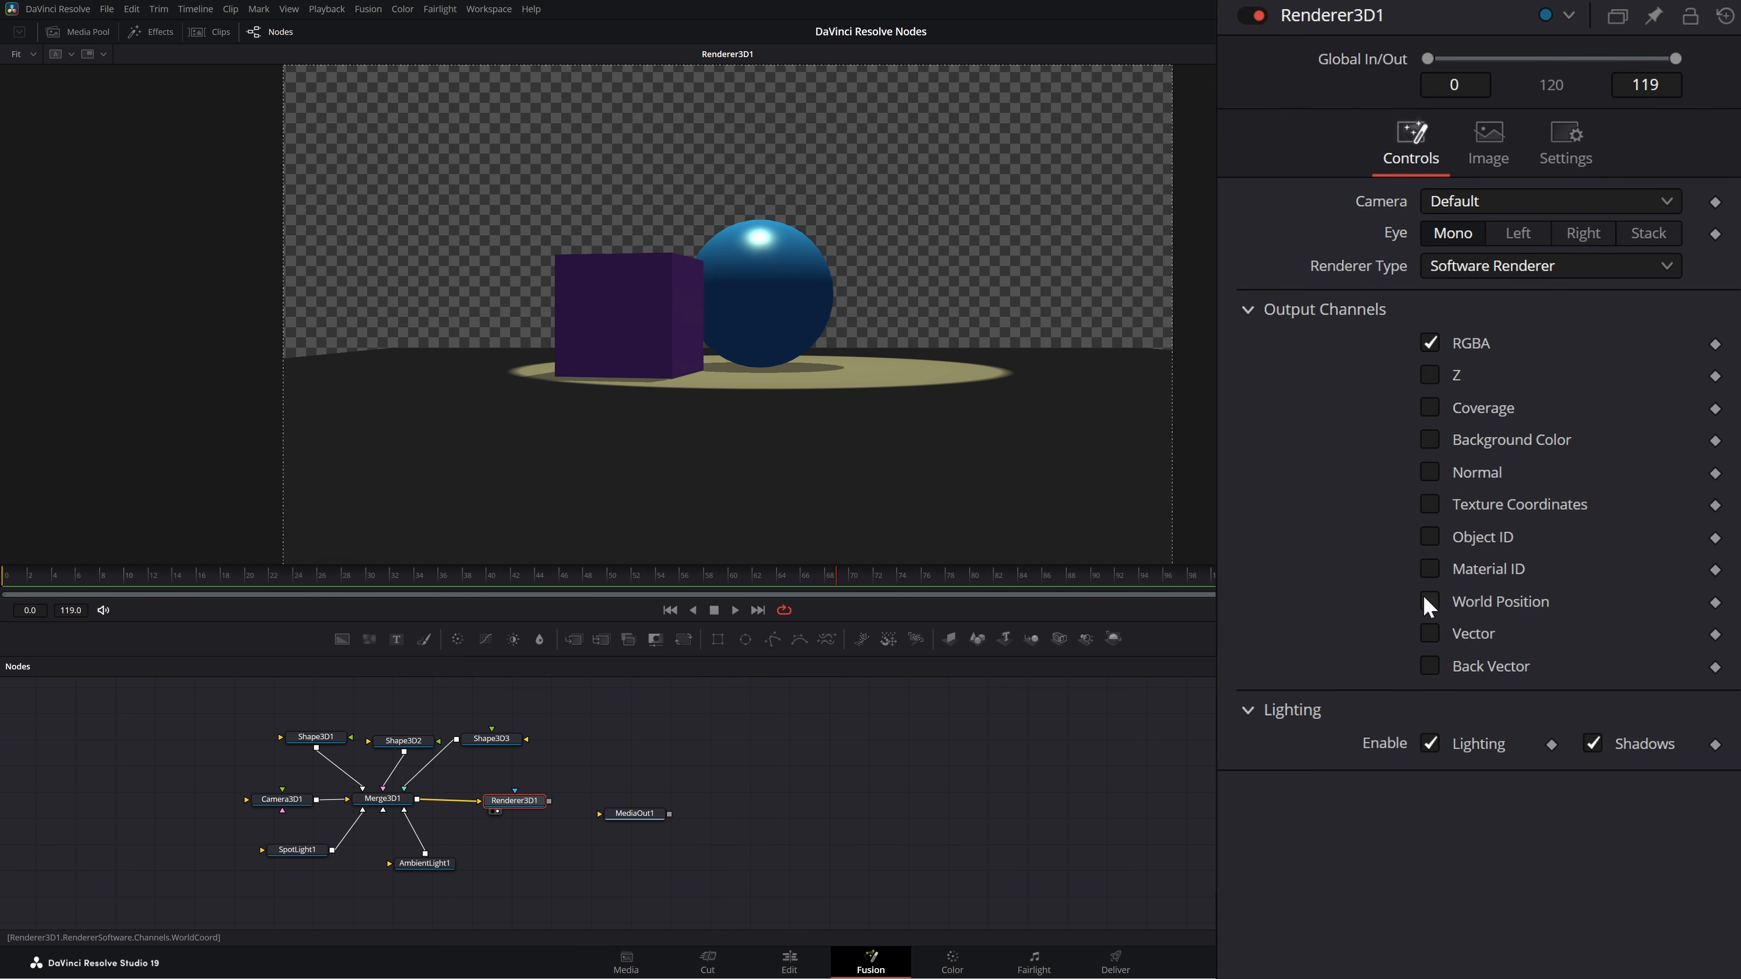
left_click(1432, 342)
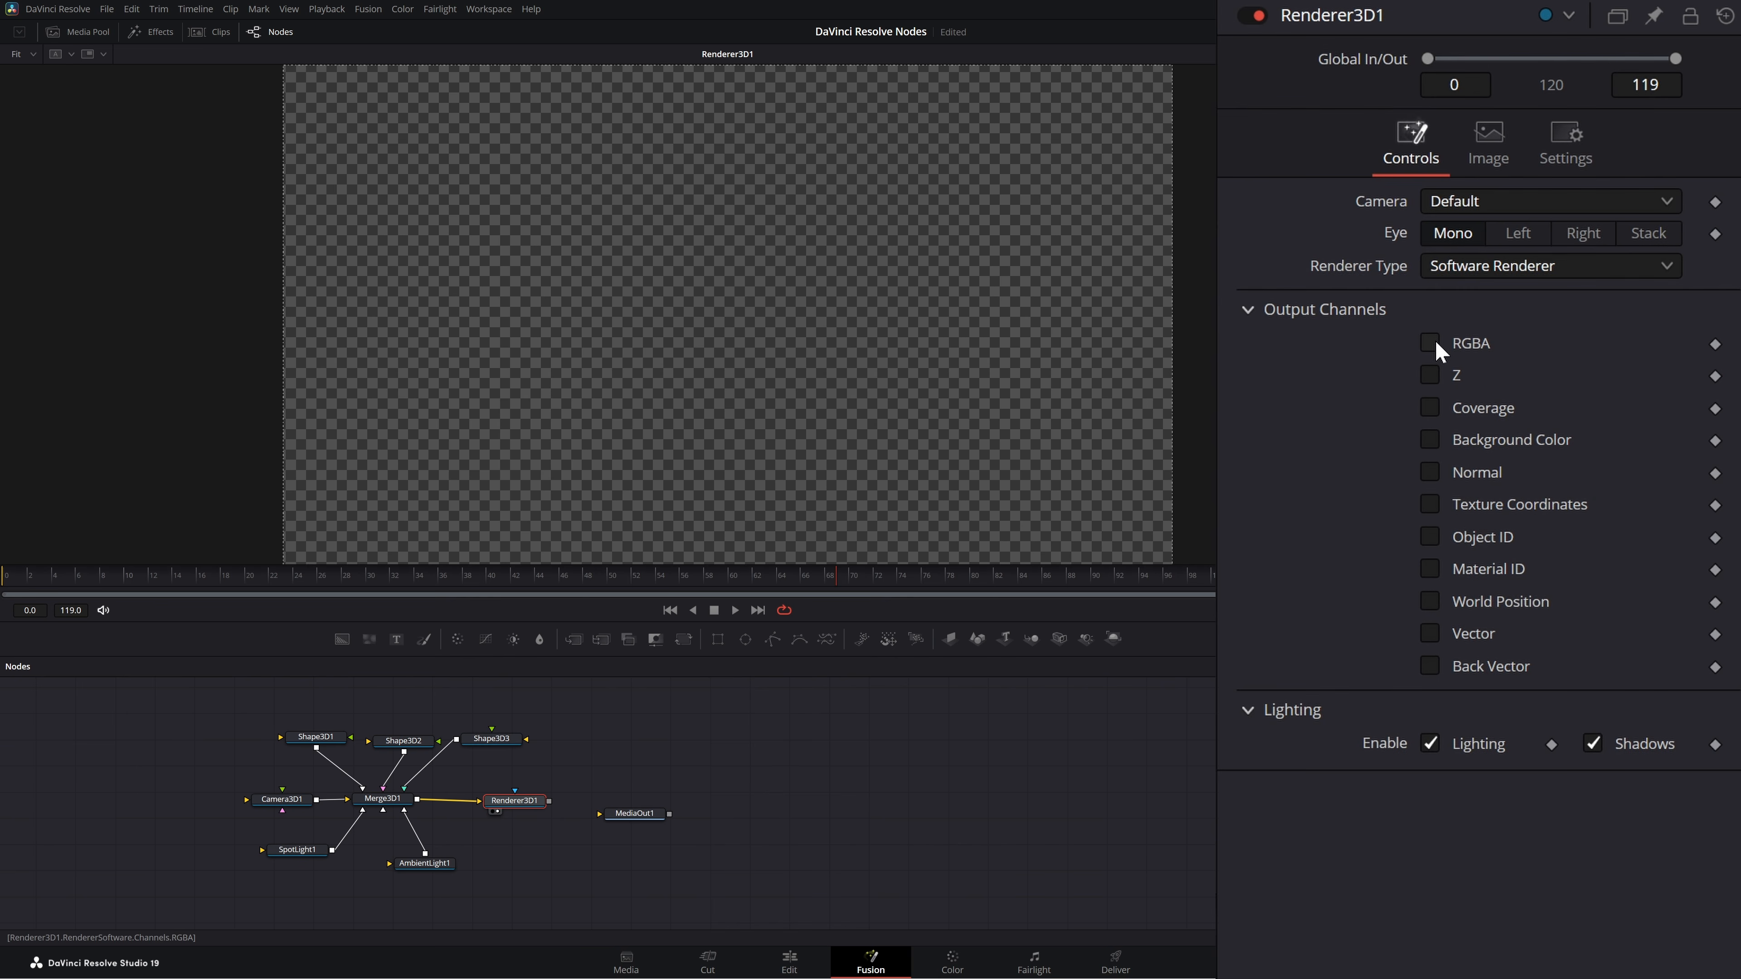
left_click(1432, 342)
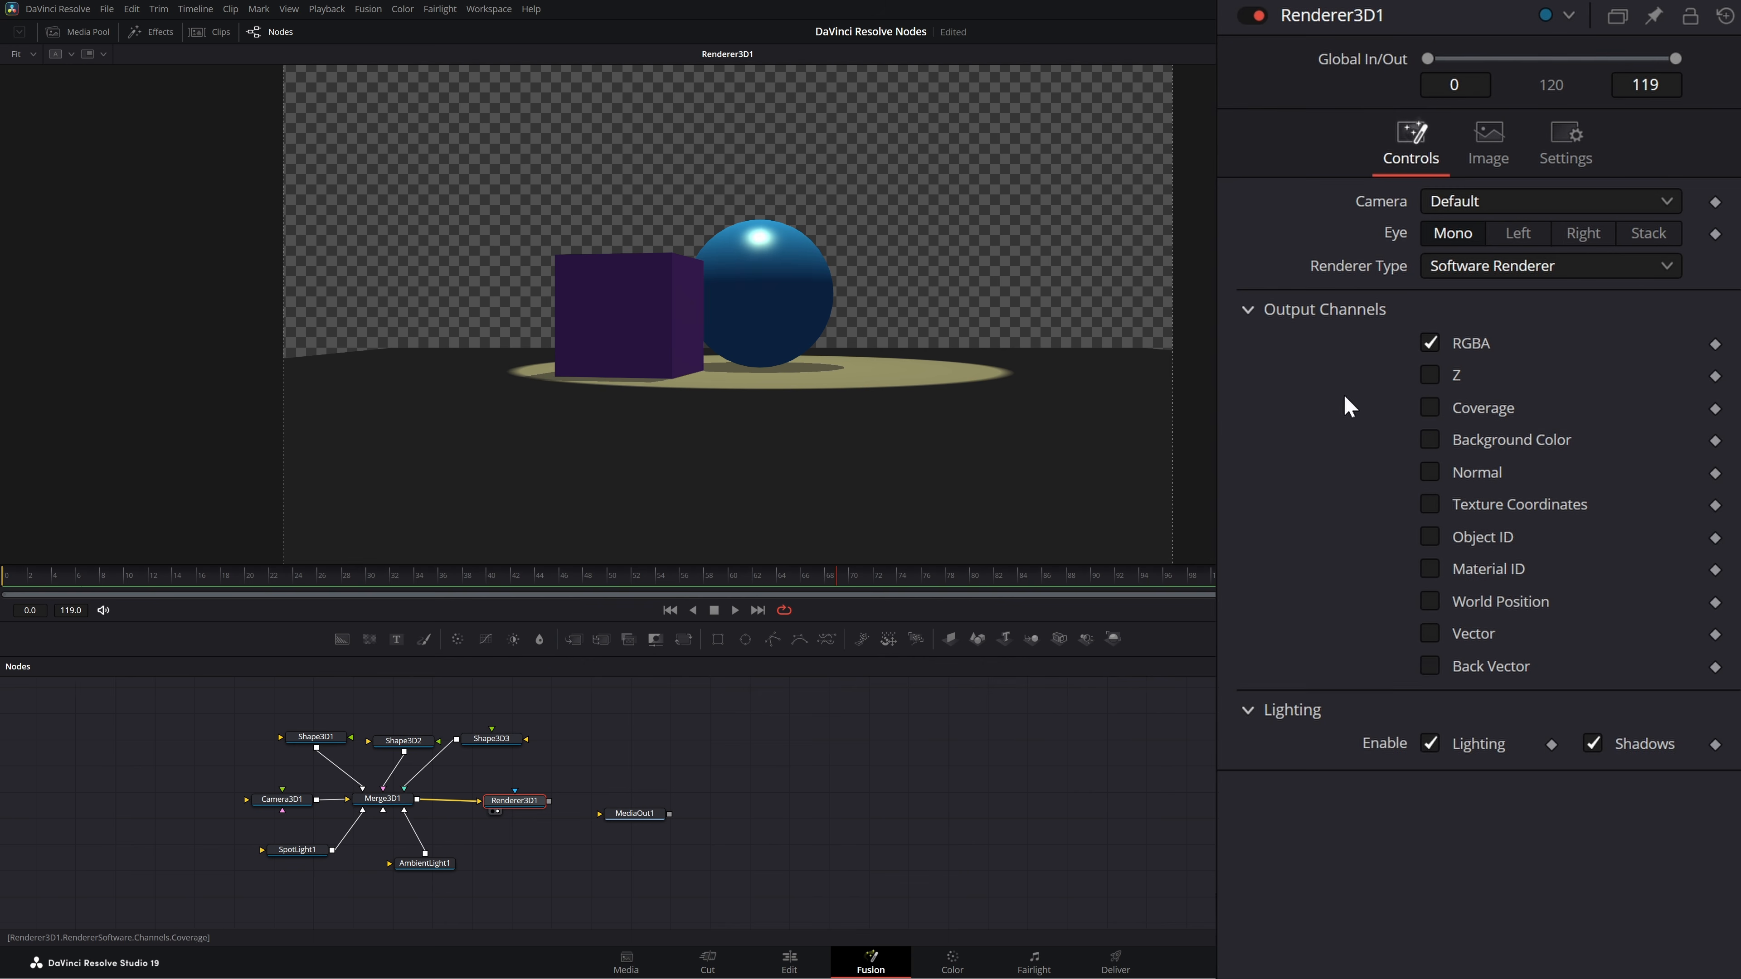
left_click(1249, 308)
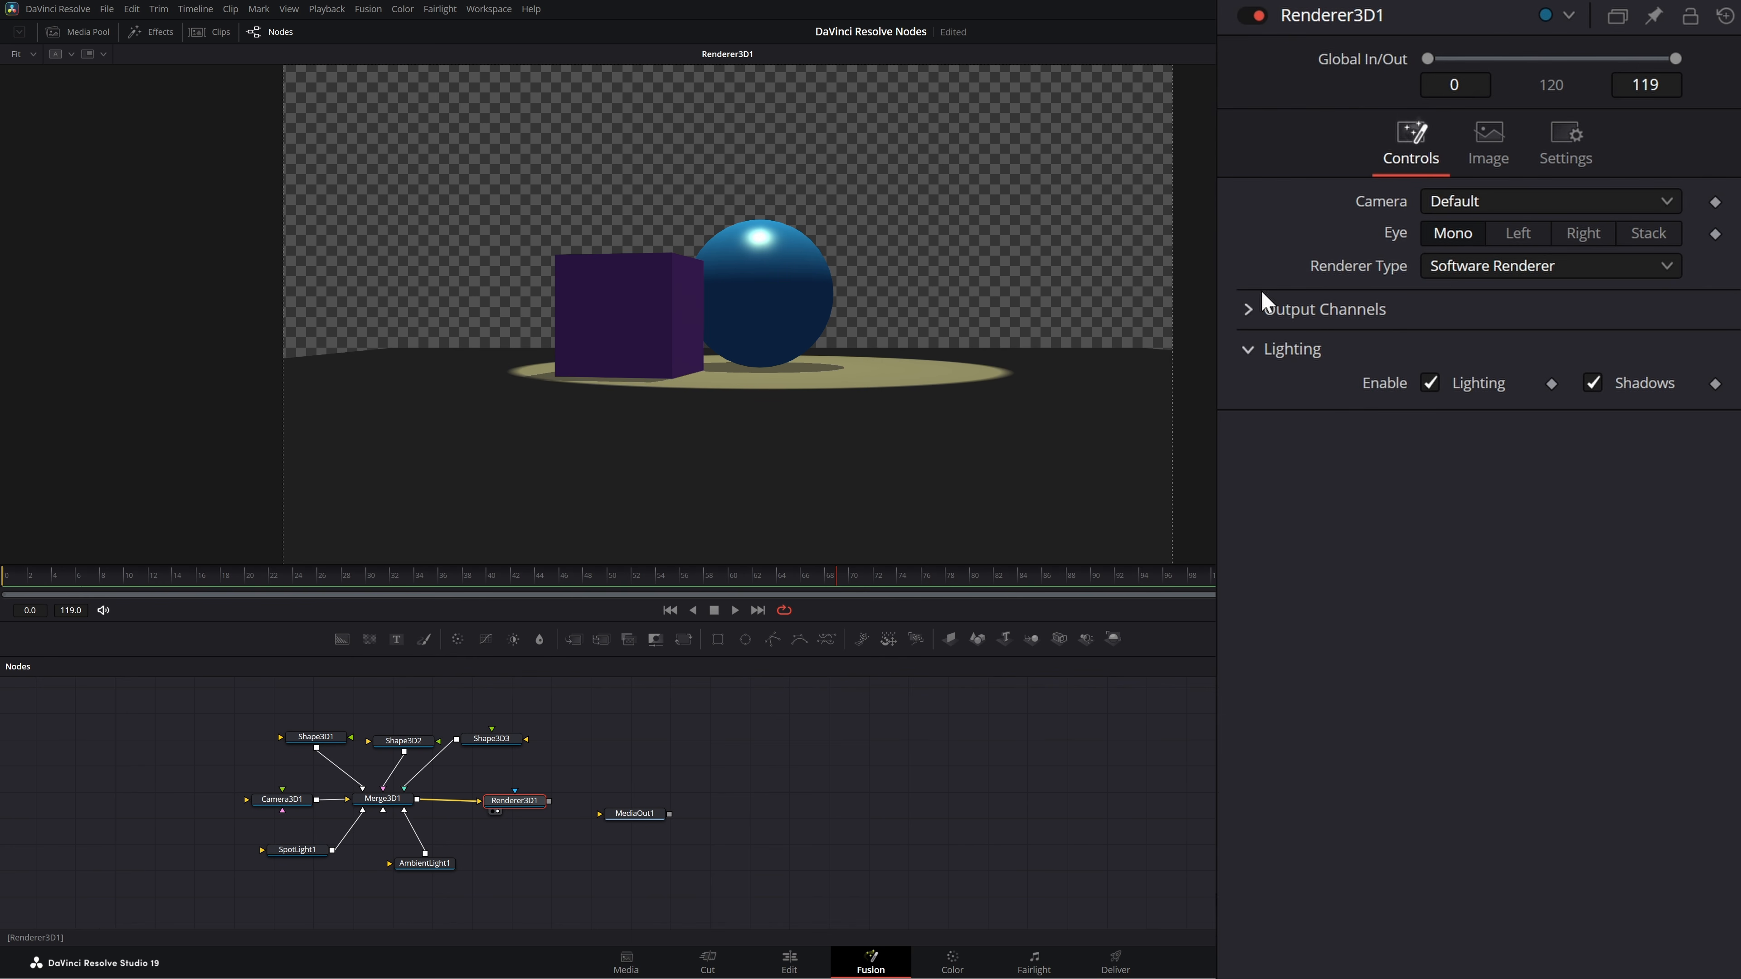
Step: Examine the edge of the sphere's shadow up close and look through the available renderer types
left_click_drag(745, 411, 470, 420)
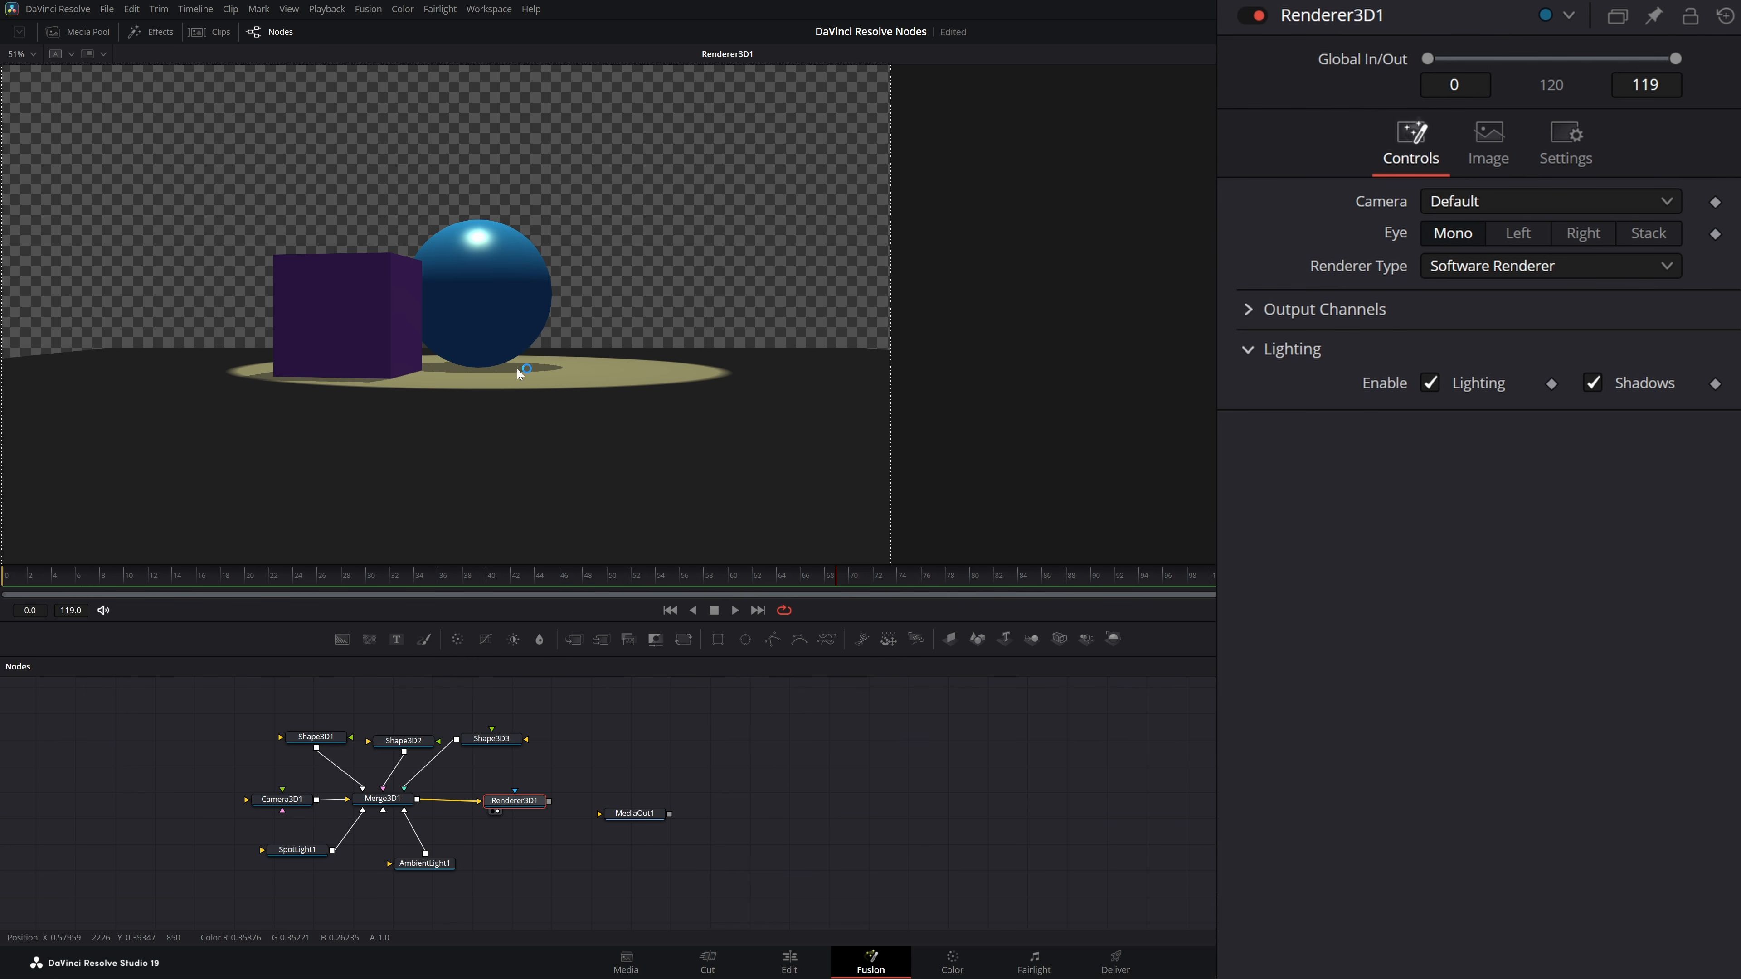
scroll(485, 381, "up", 6)
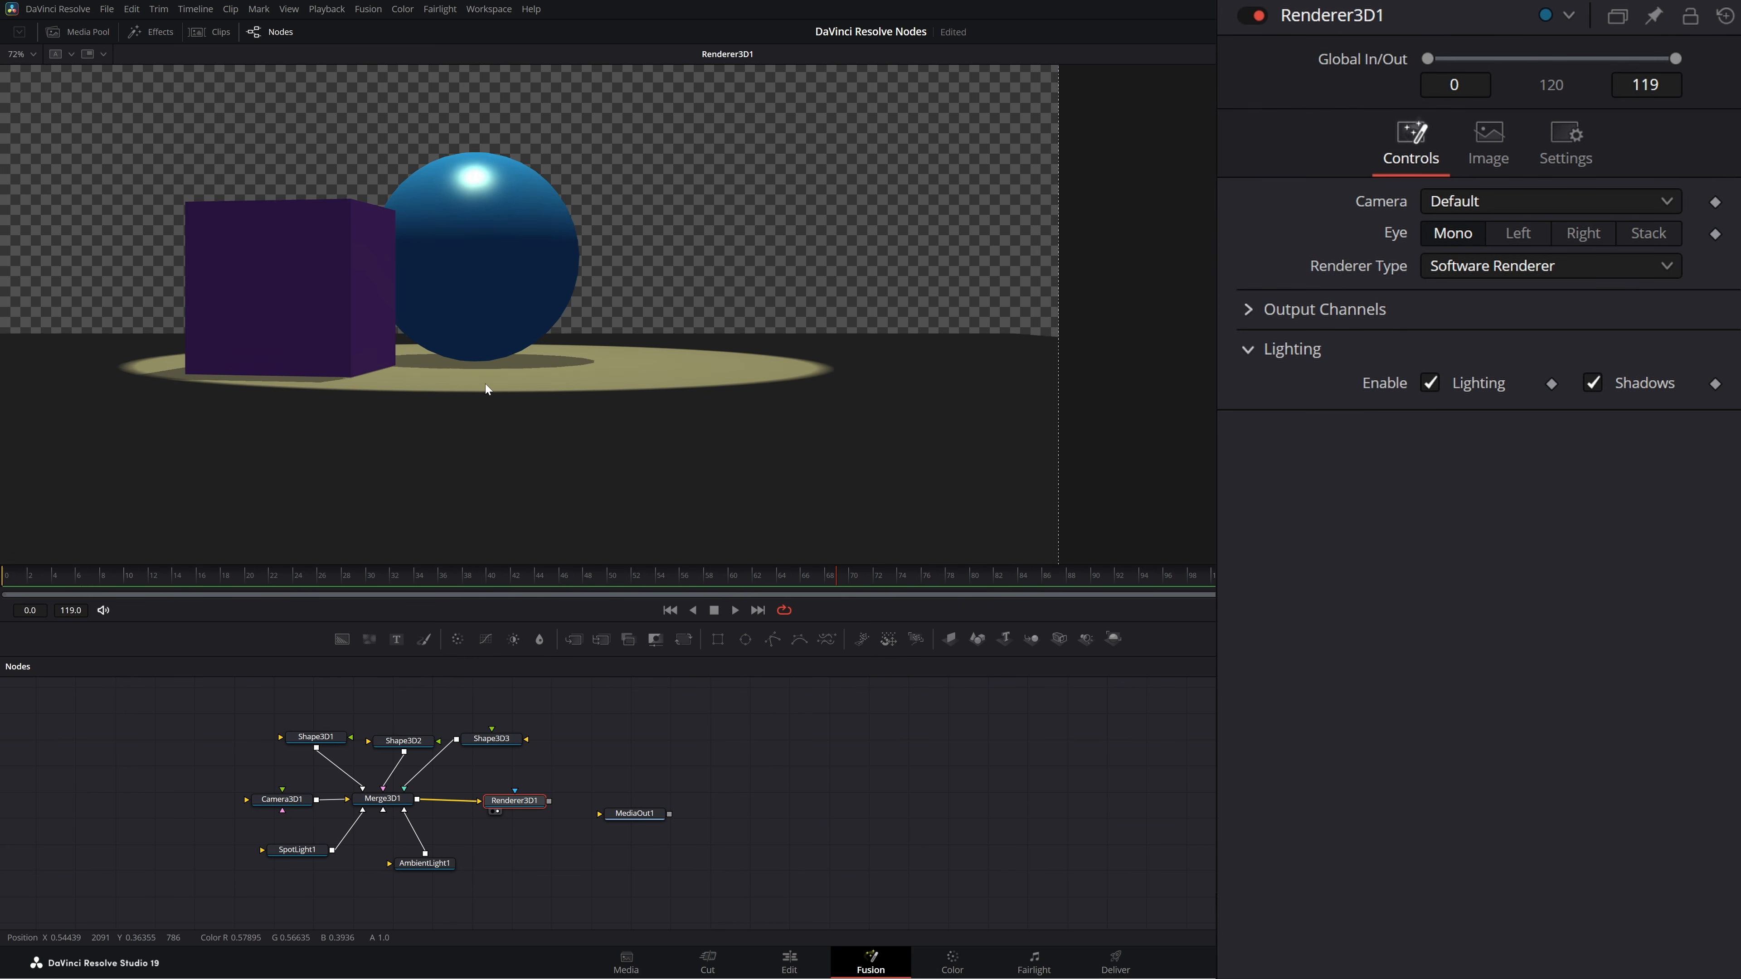
scroll(486, 388, "up", 1)
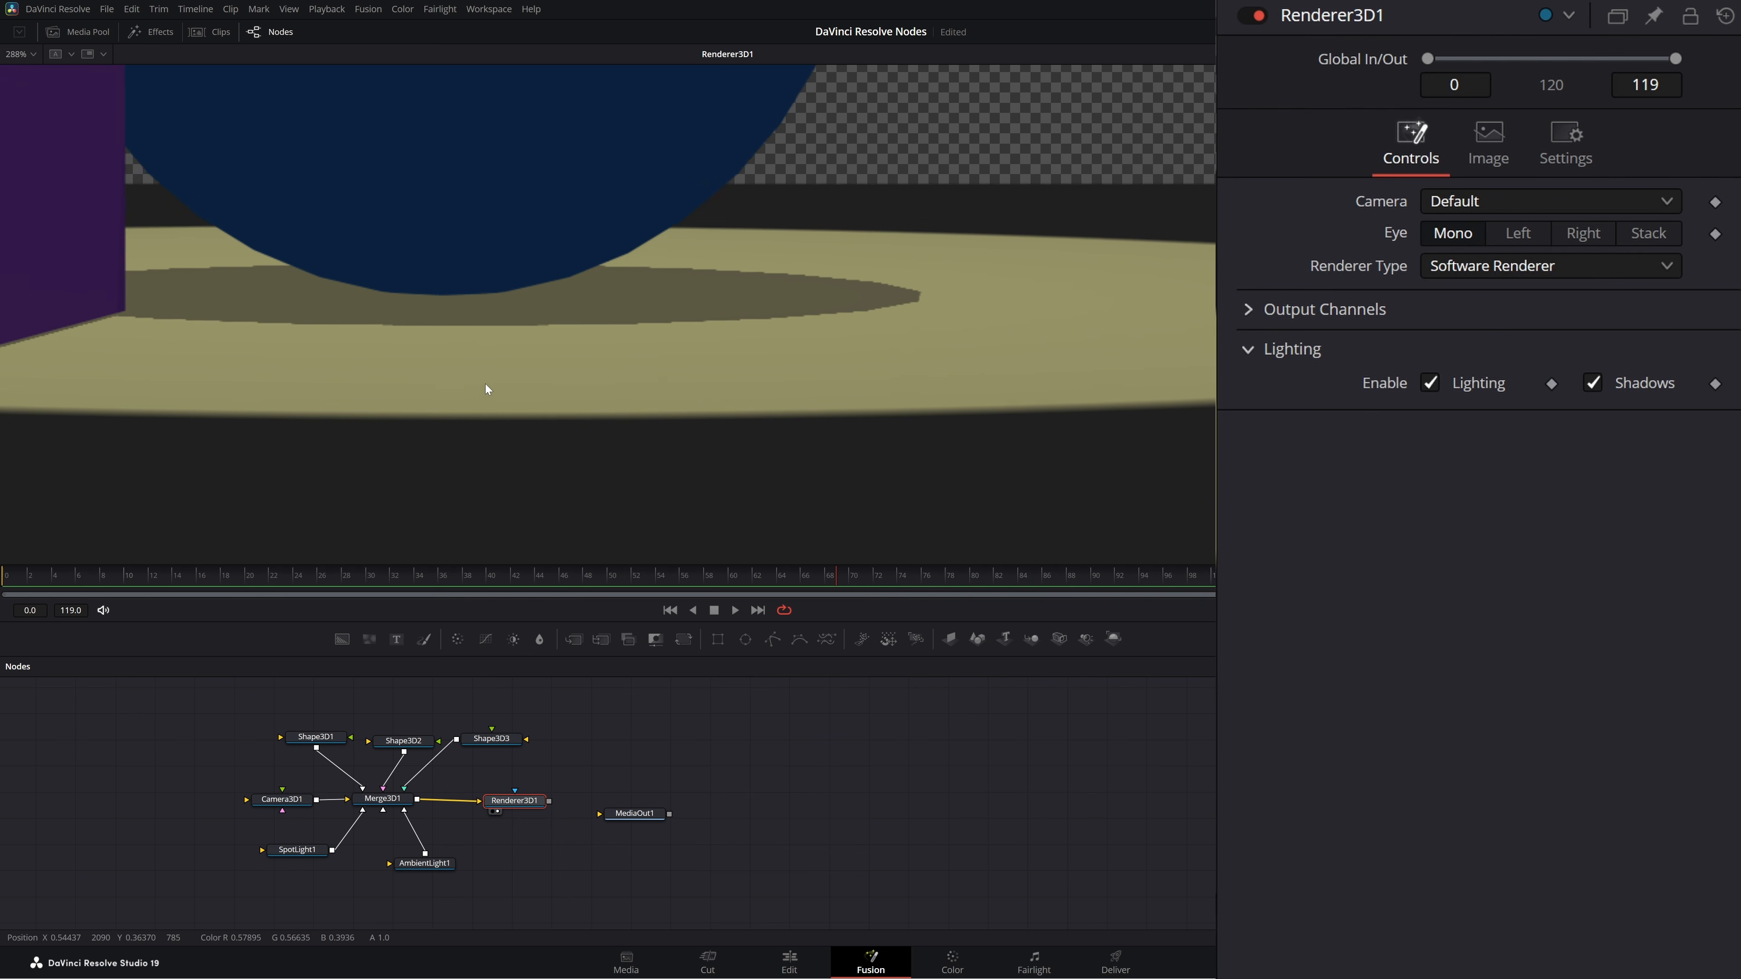
scroll(469, 411, "up", 2)
left_click_drag(470, 440, 477, 463)
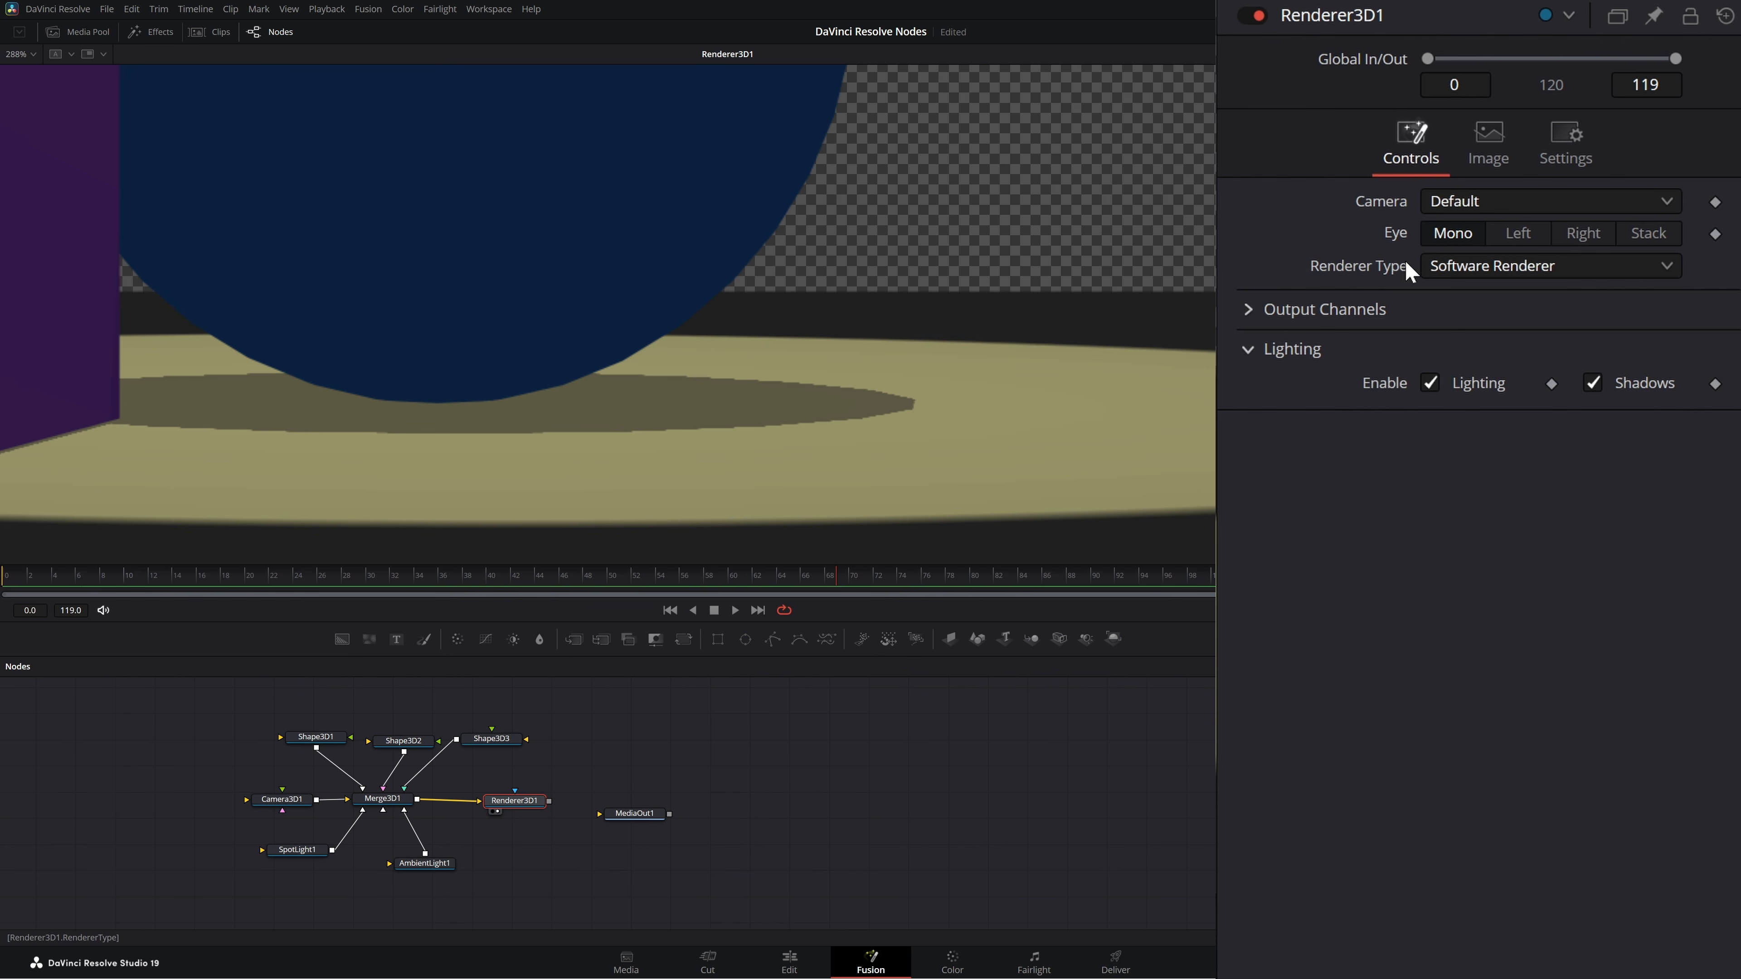
left_click(1453, 269)
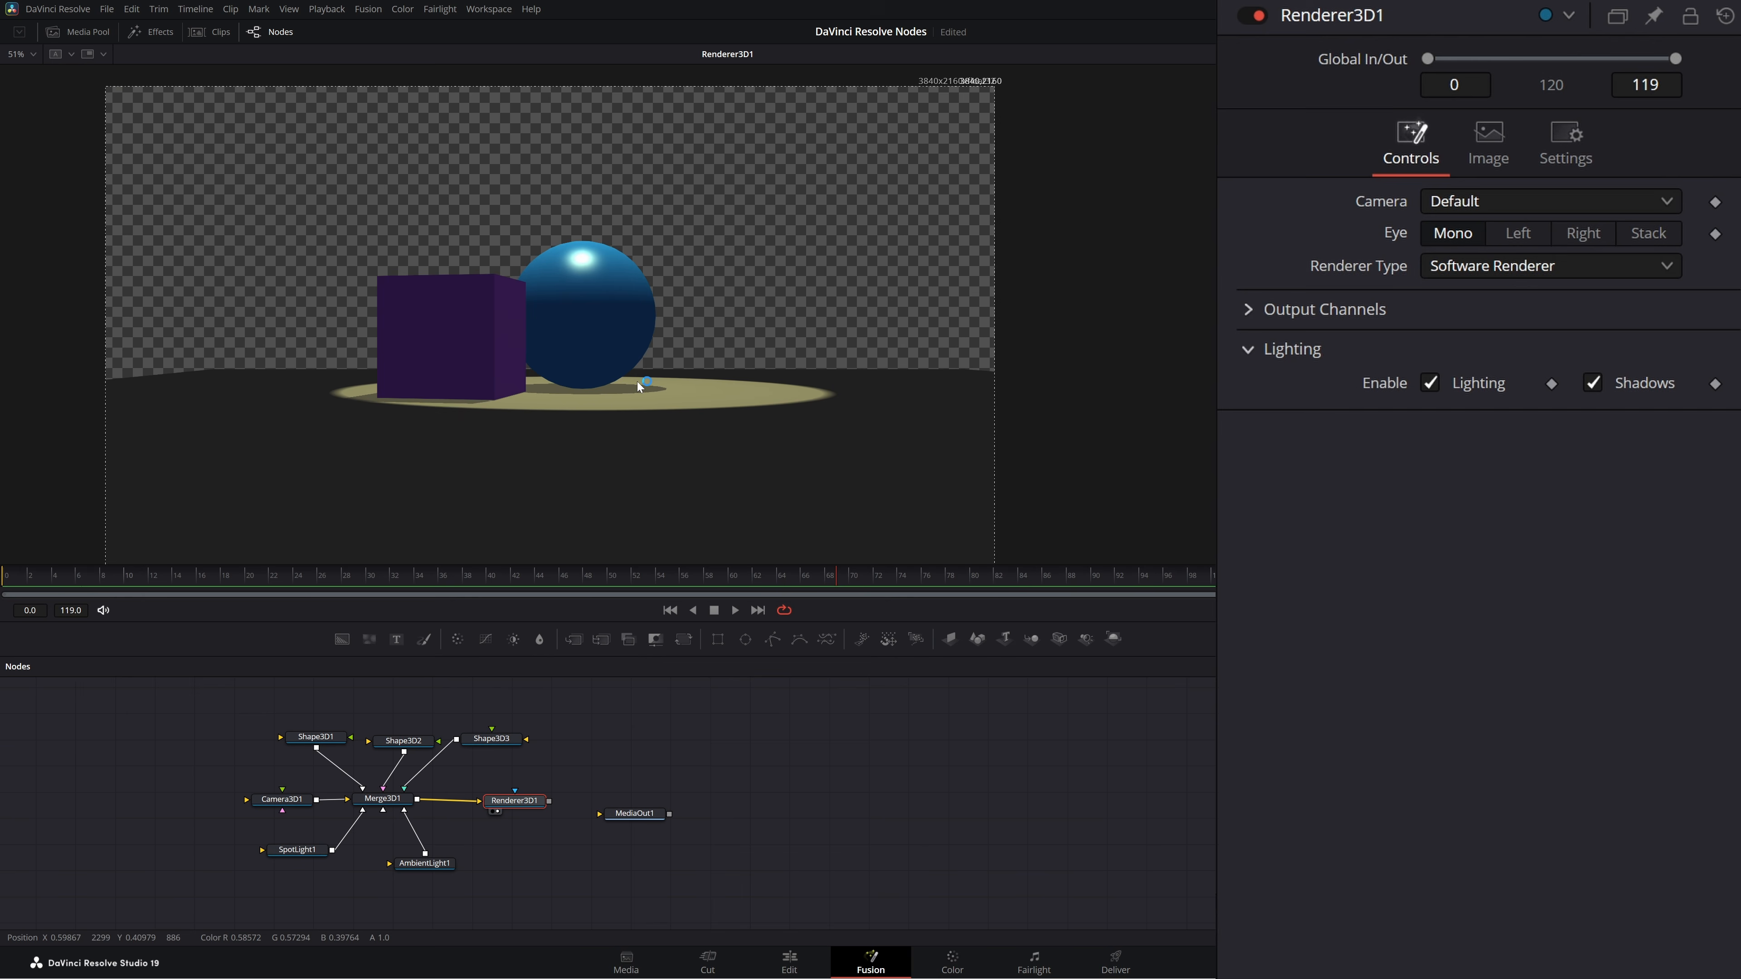
left_click_drag(637, 382, 555, 371)
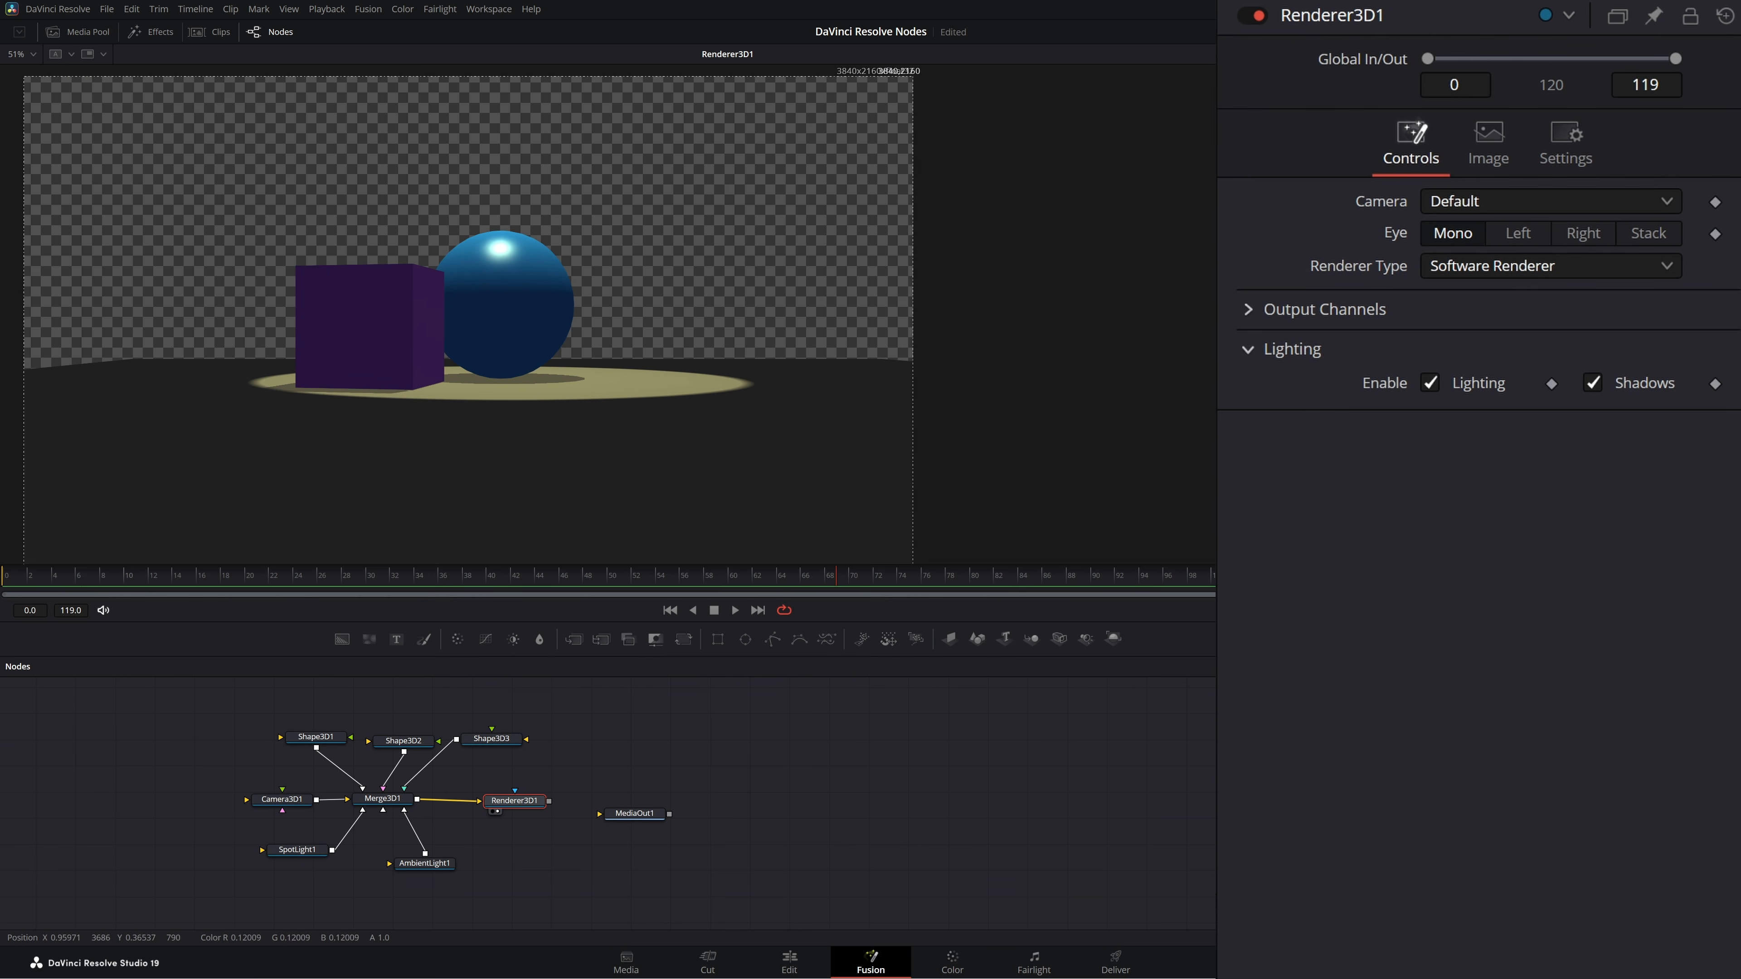
Step: Try the Hardware UV Renderer type on Renderer3D1, and switch it back to Software Renderer
left_click(1455, 269)
left_click(1505, 333)
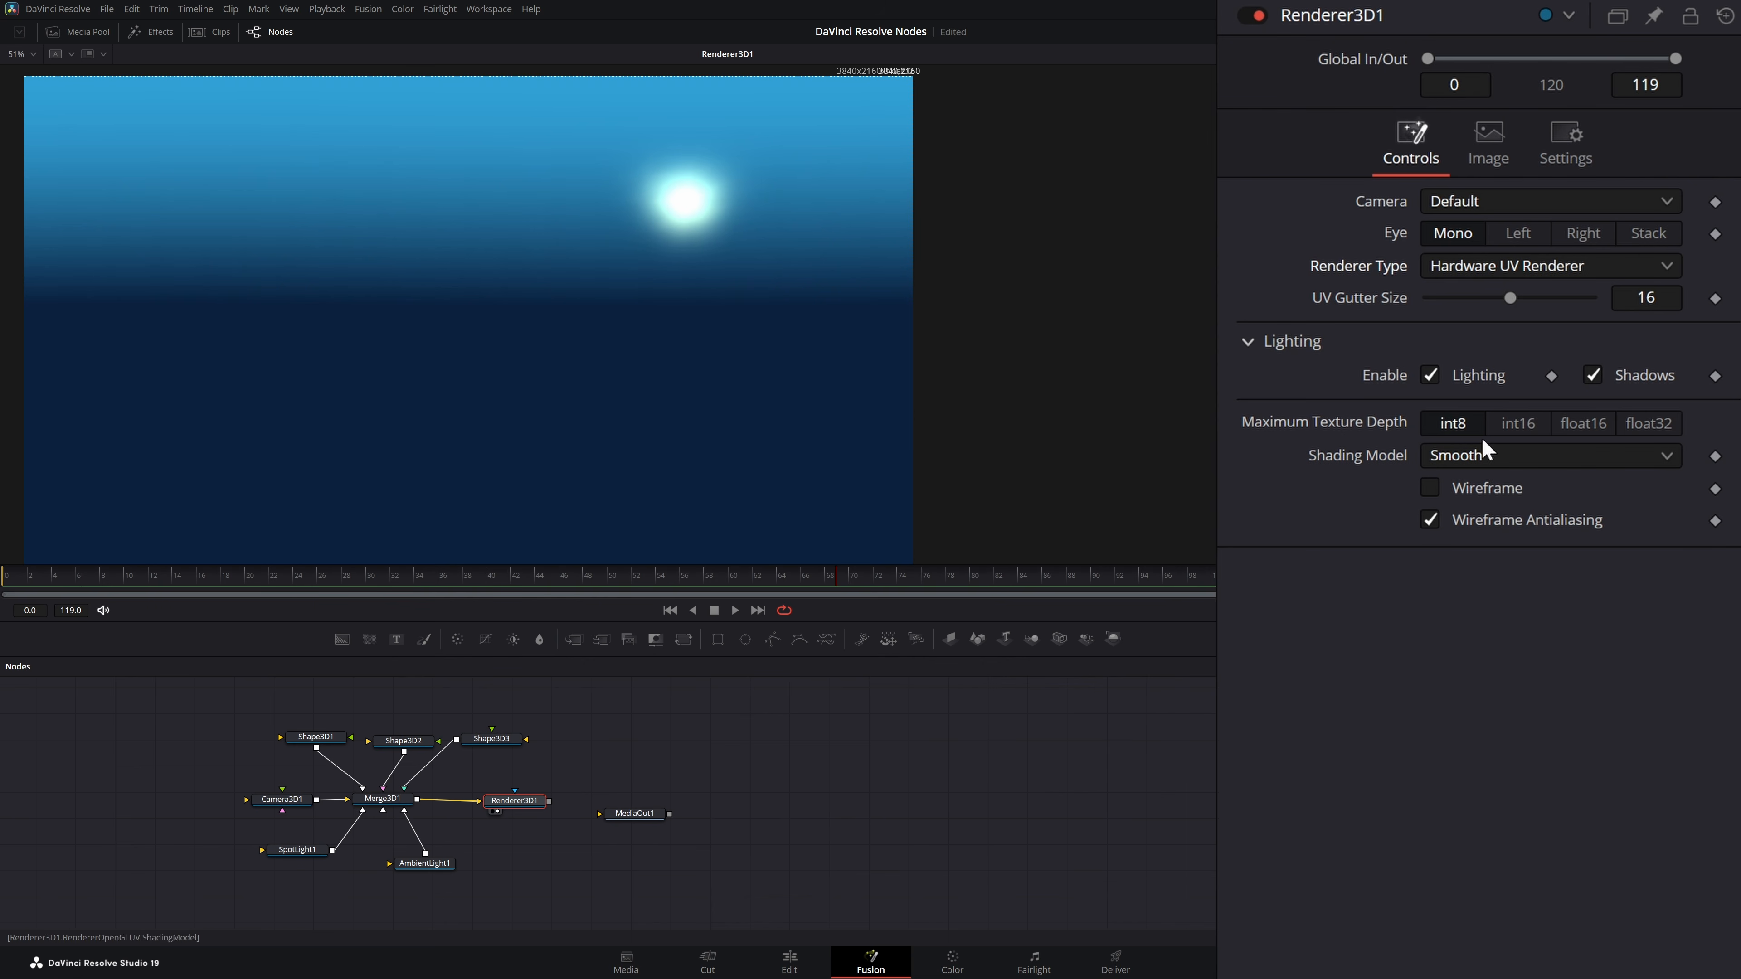
left_click(1495, 274)
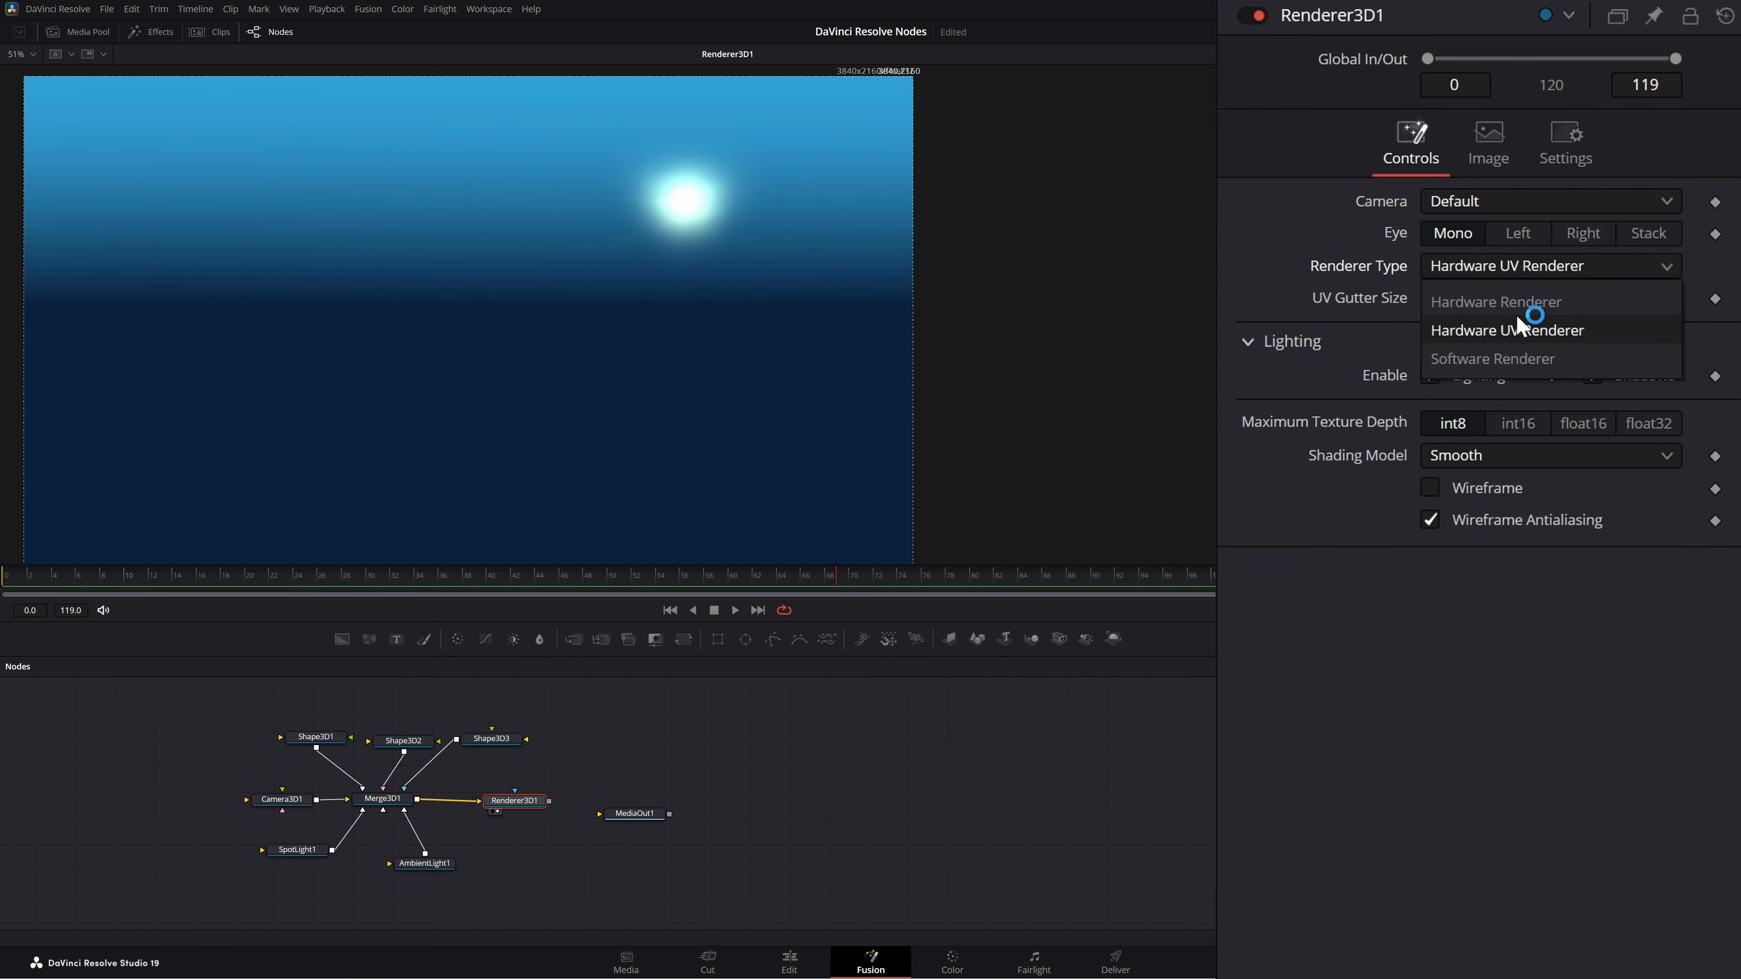
left_click(1533, 358)
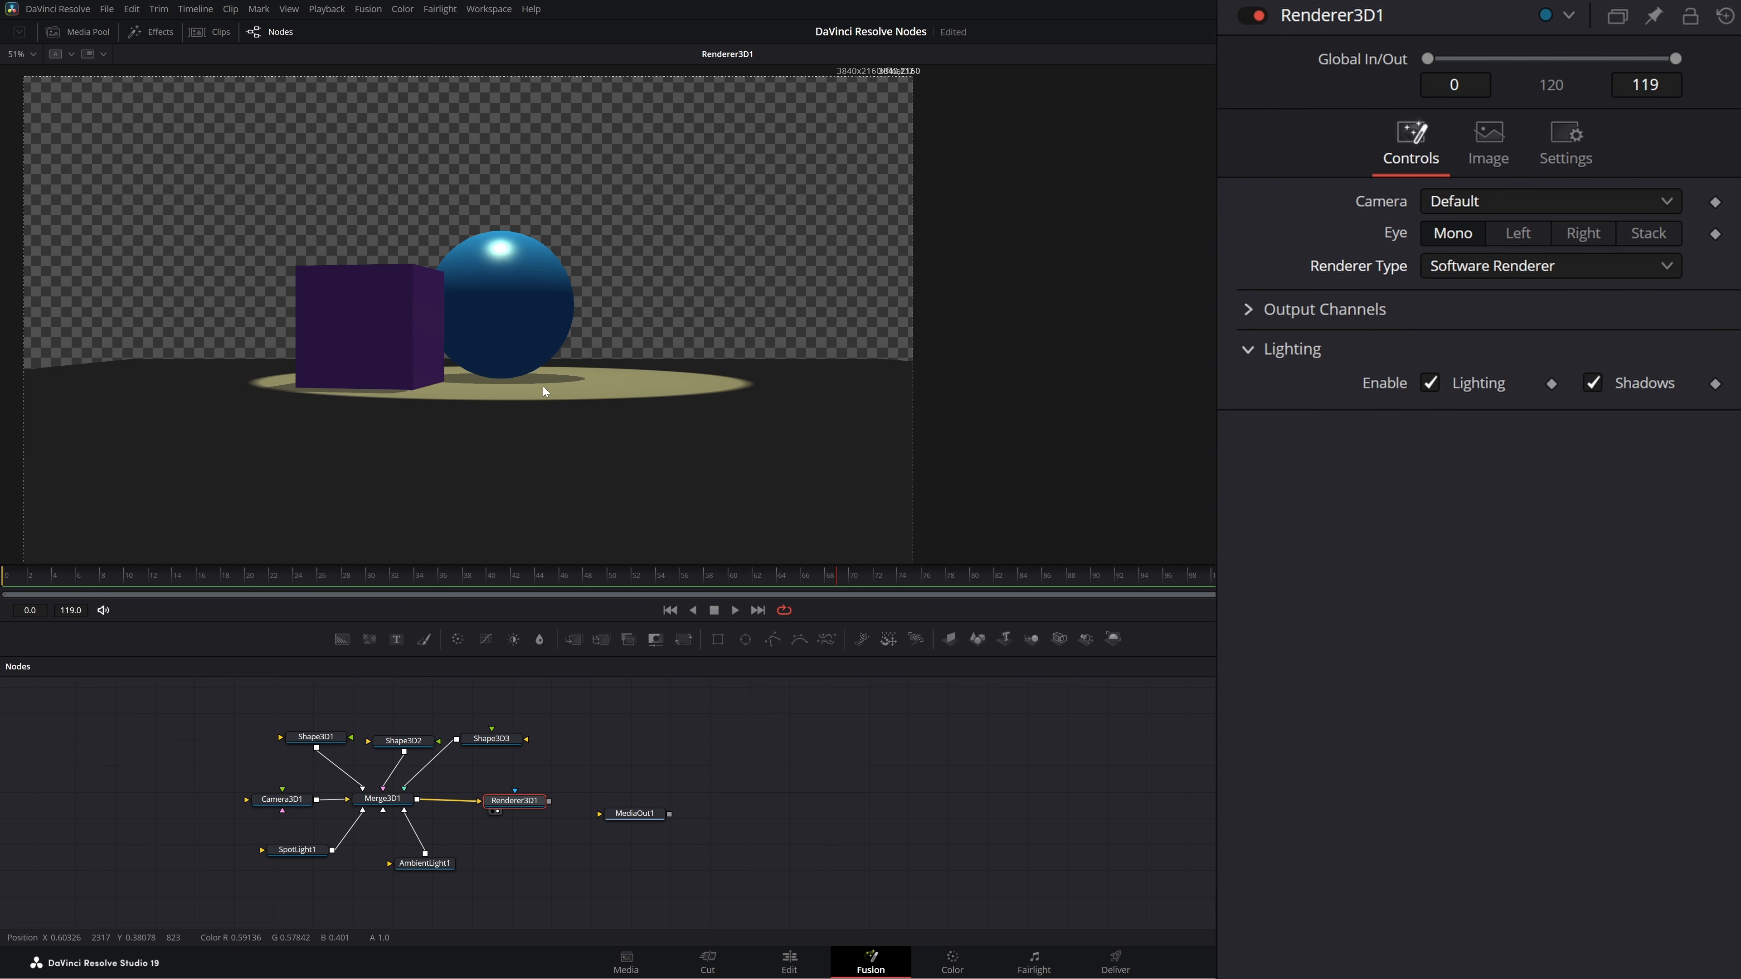
Step: Try the Hardware Renderer type on Renderer3D1 with the sphere's shadow seen up close, and switch it back to Software Renderer
scroll(543, 387, "up", 8)
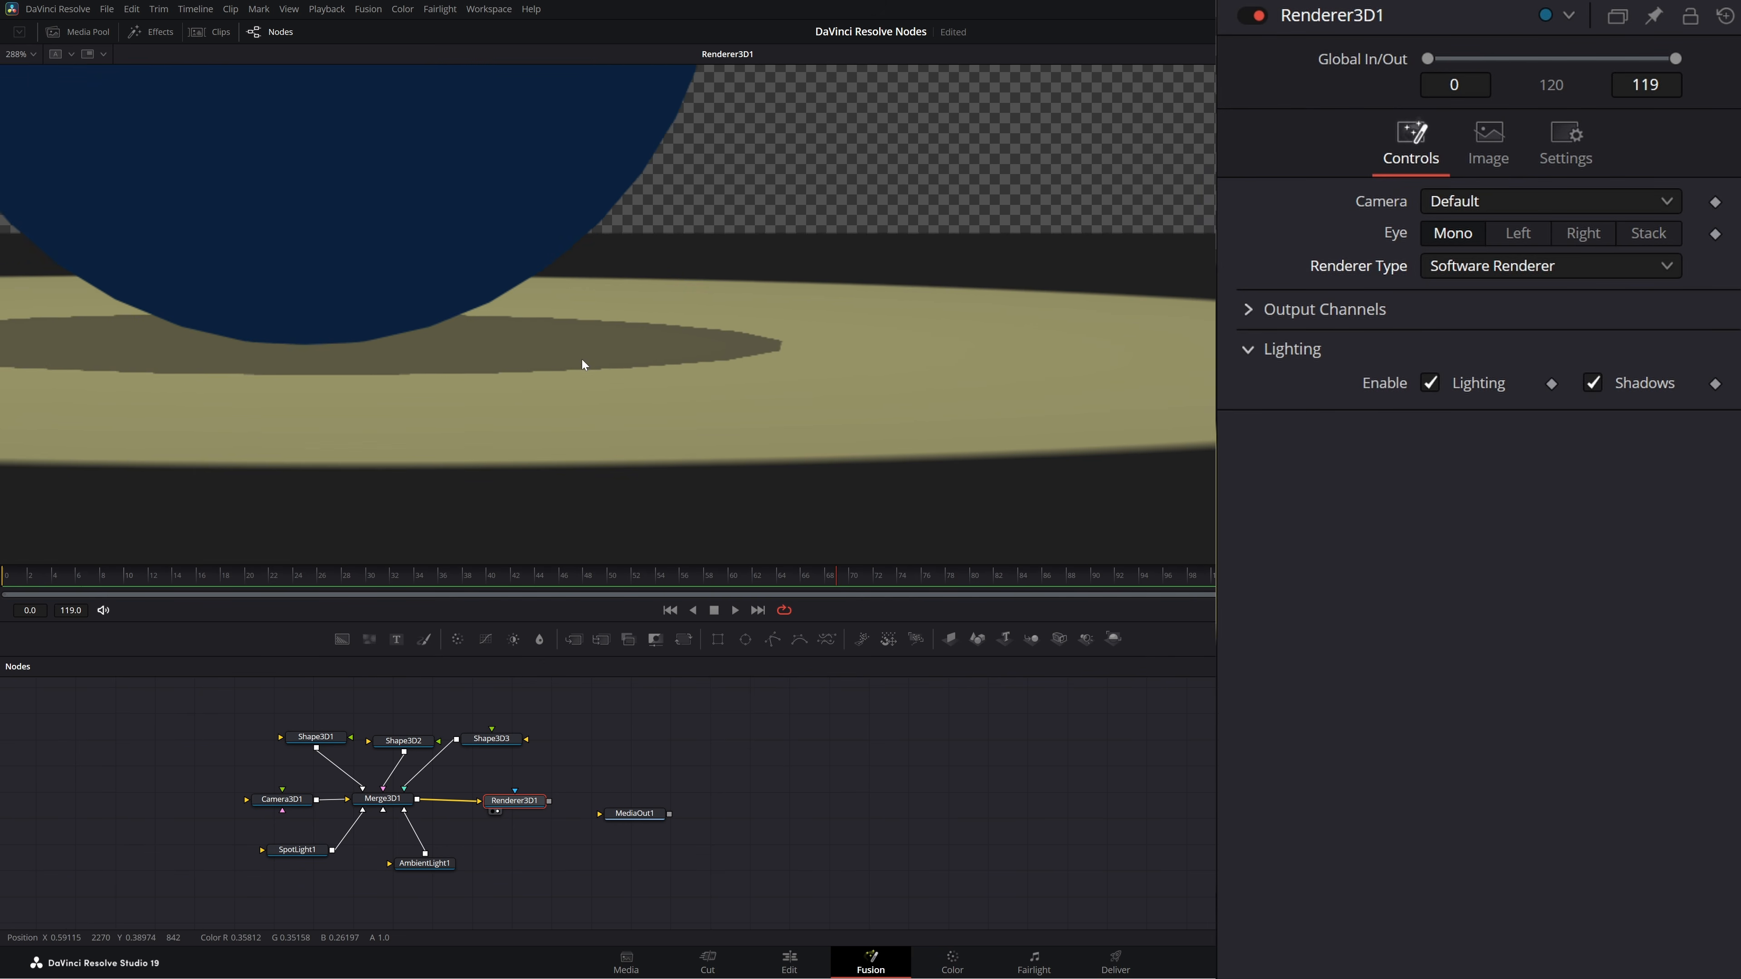
left_click_drag(582, 360, 517, 422)
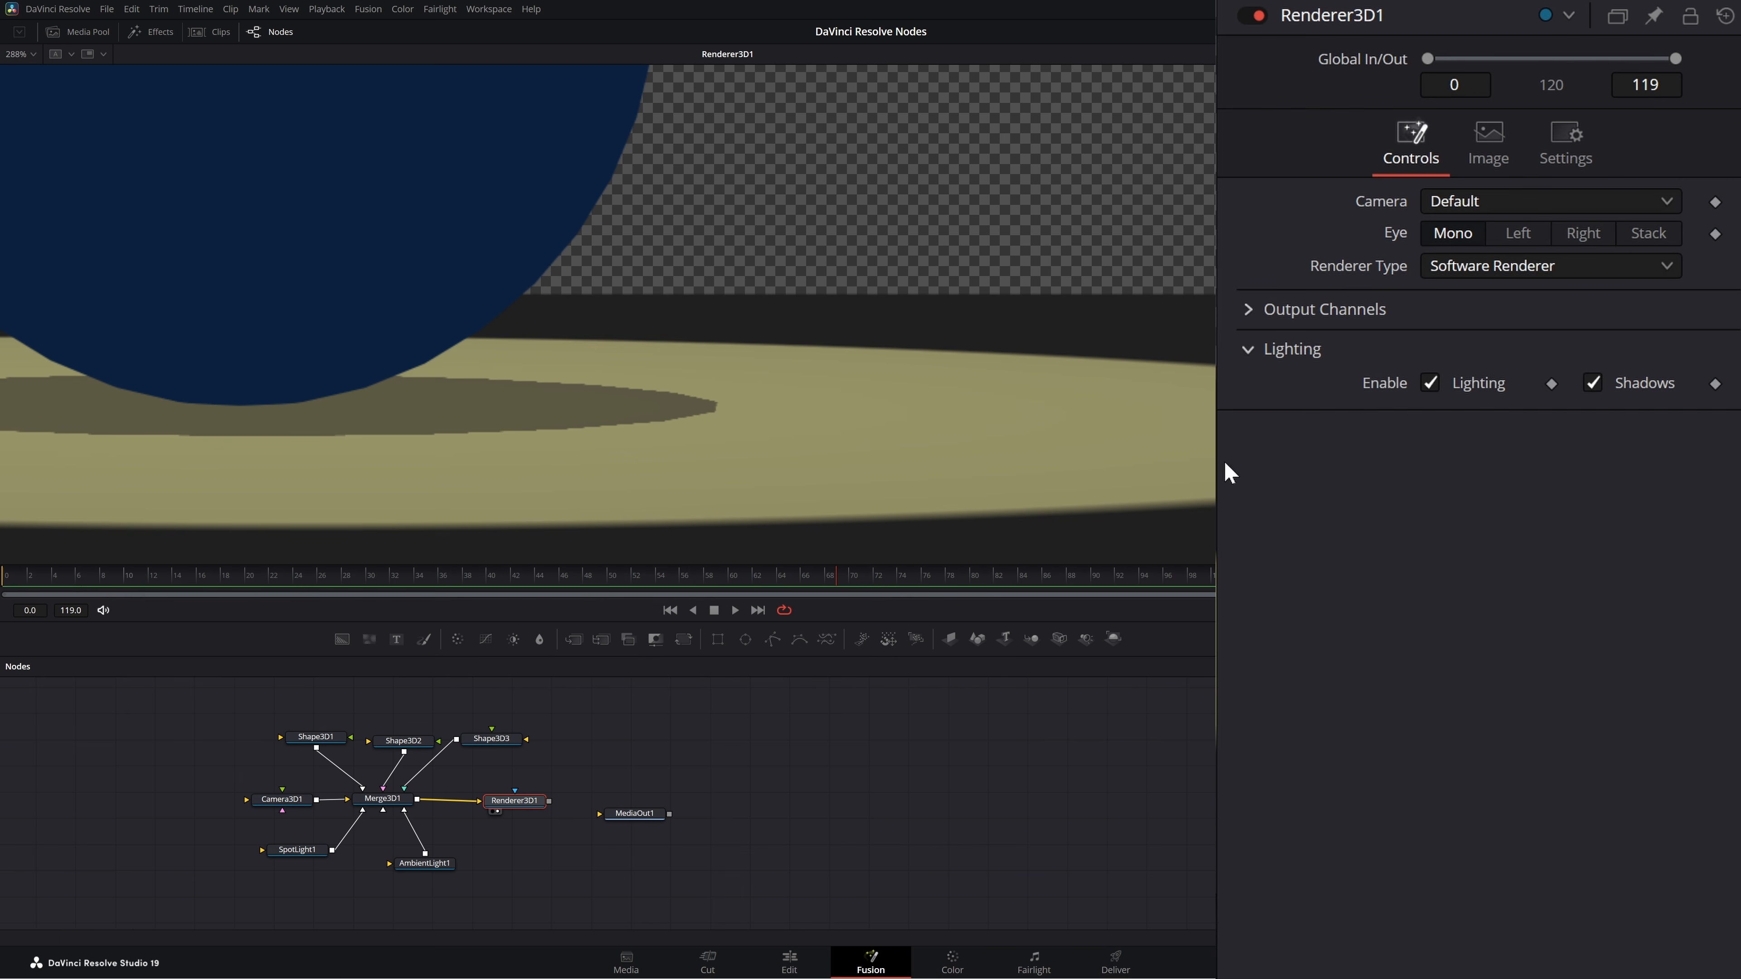
left_click(1490, 268)
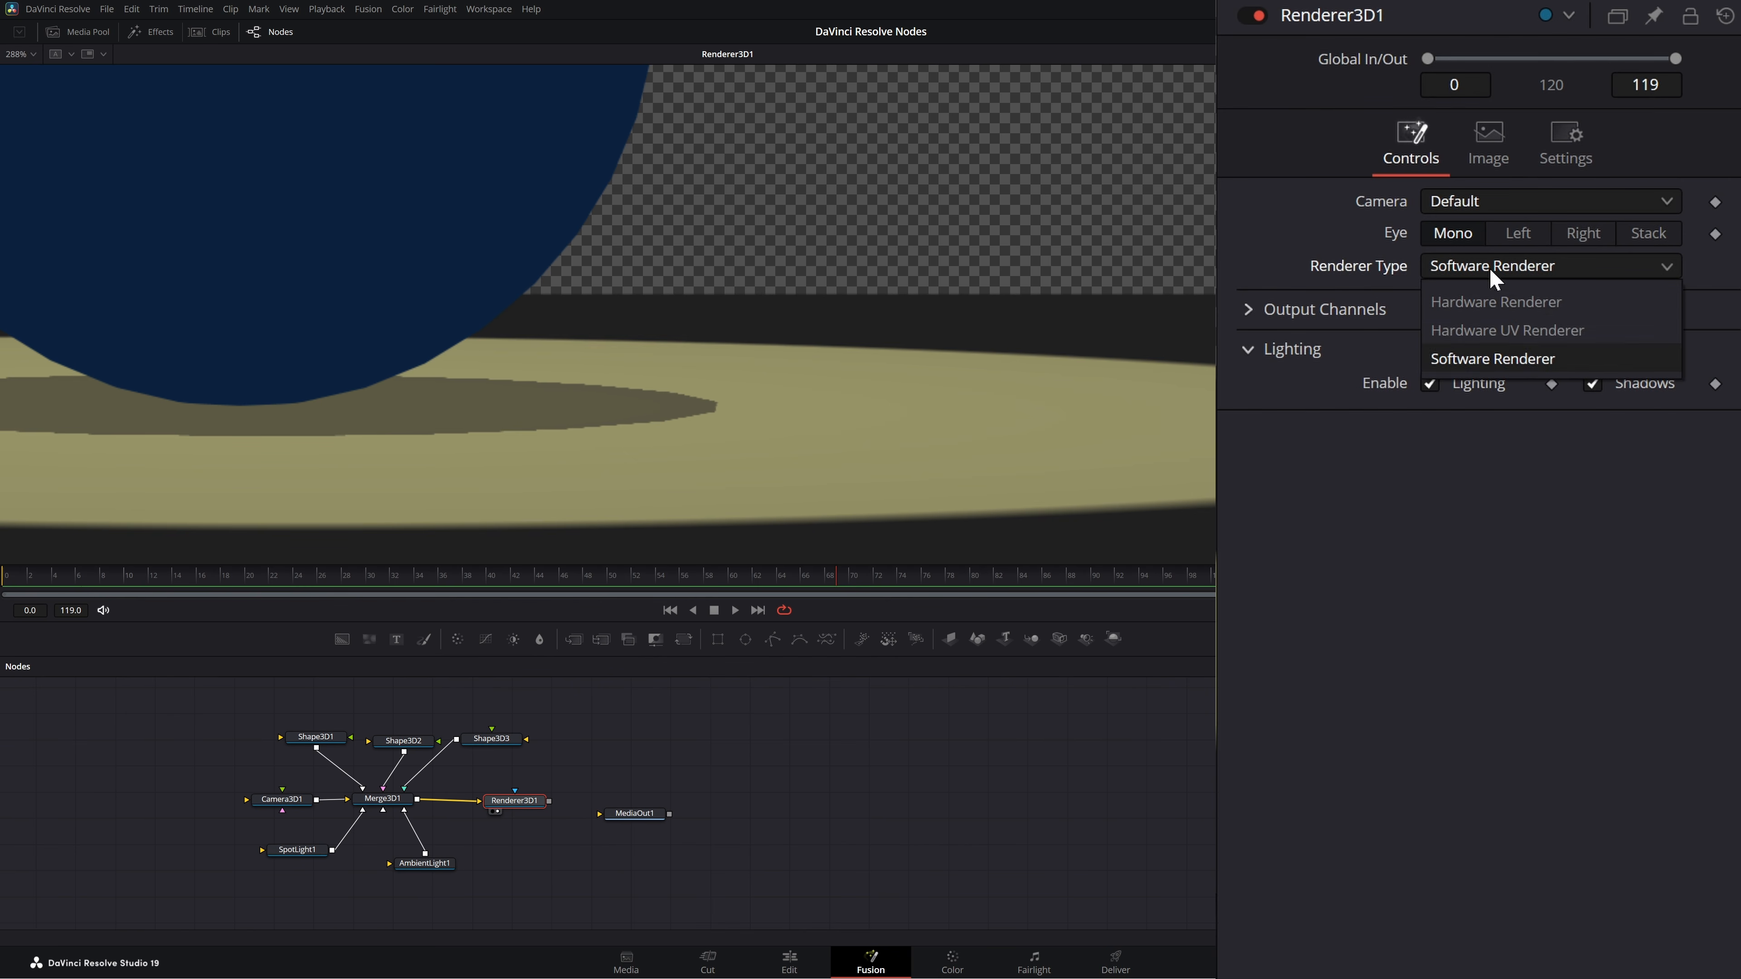
left_click(1515, 302)
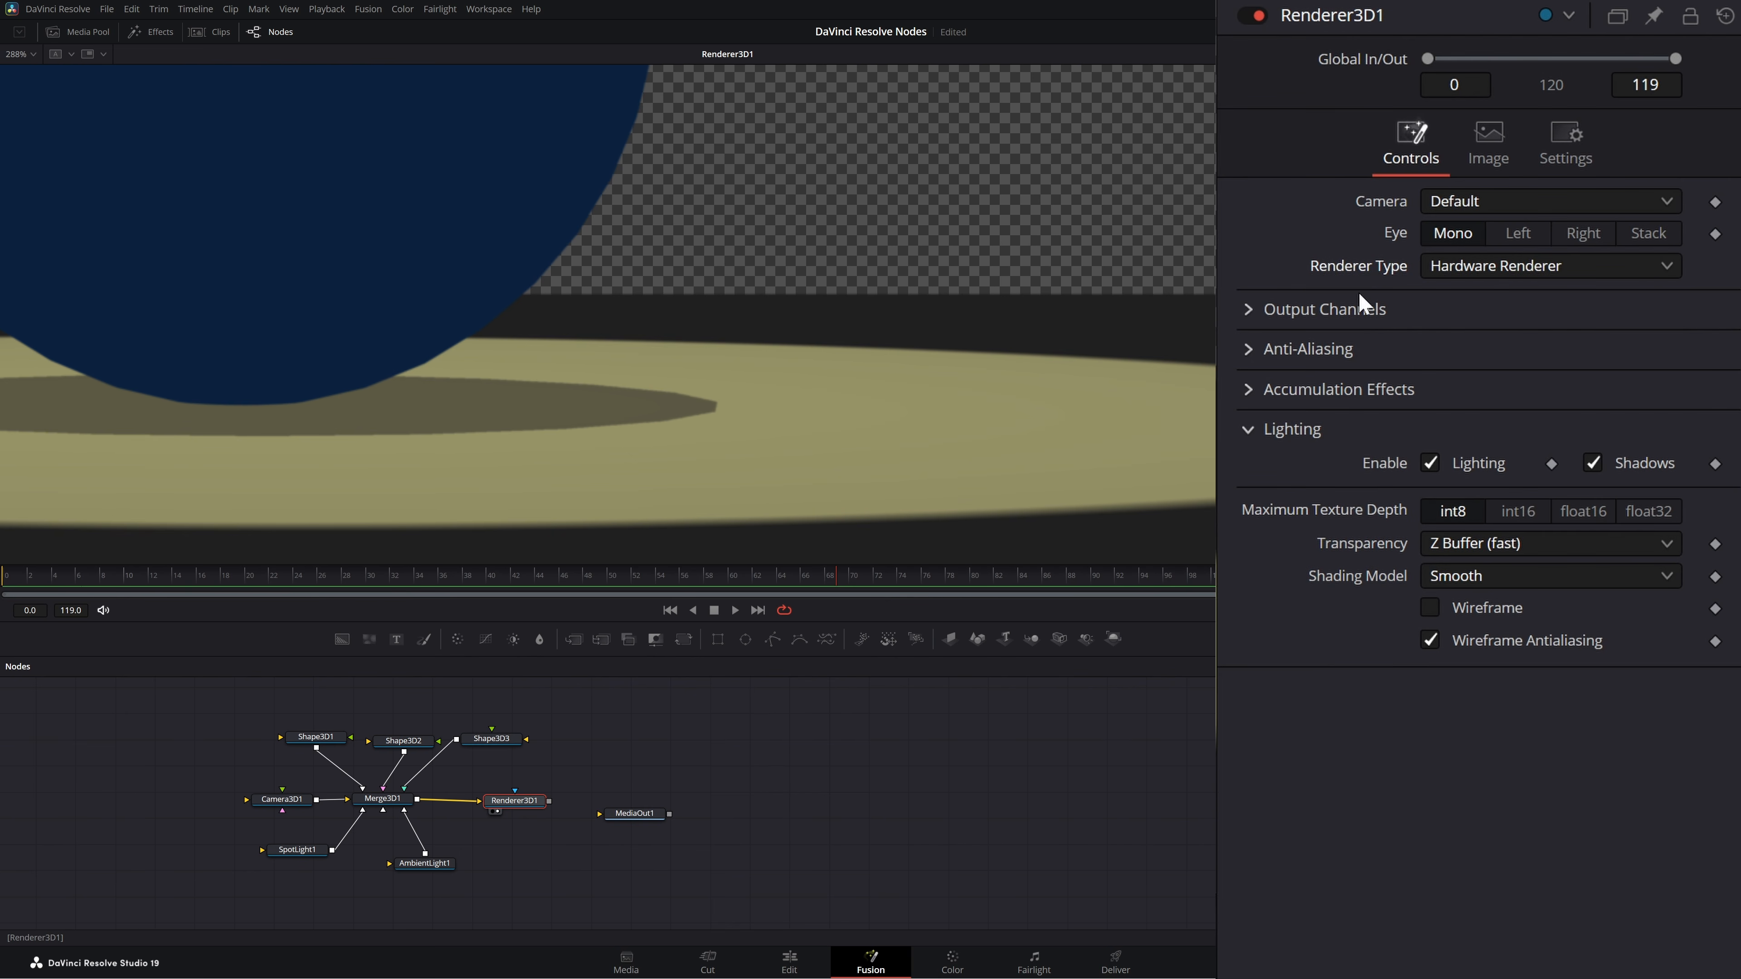
left_click(1460, 270)
left_click(1491, 360)
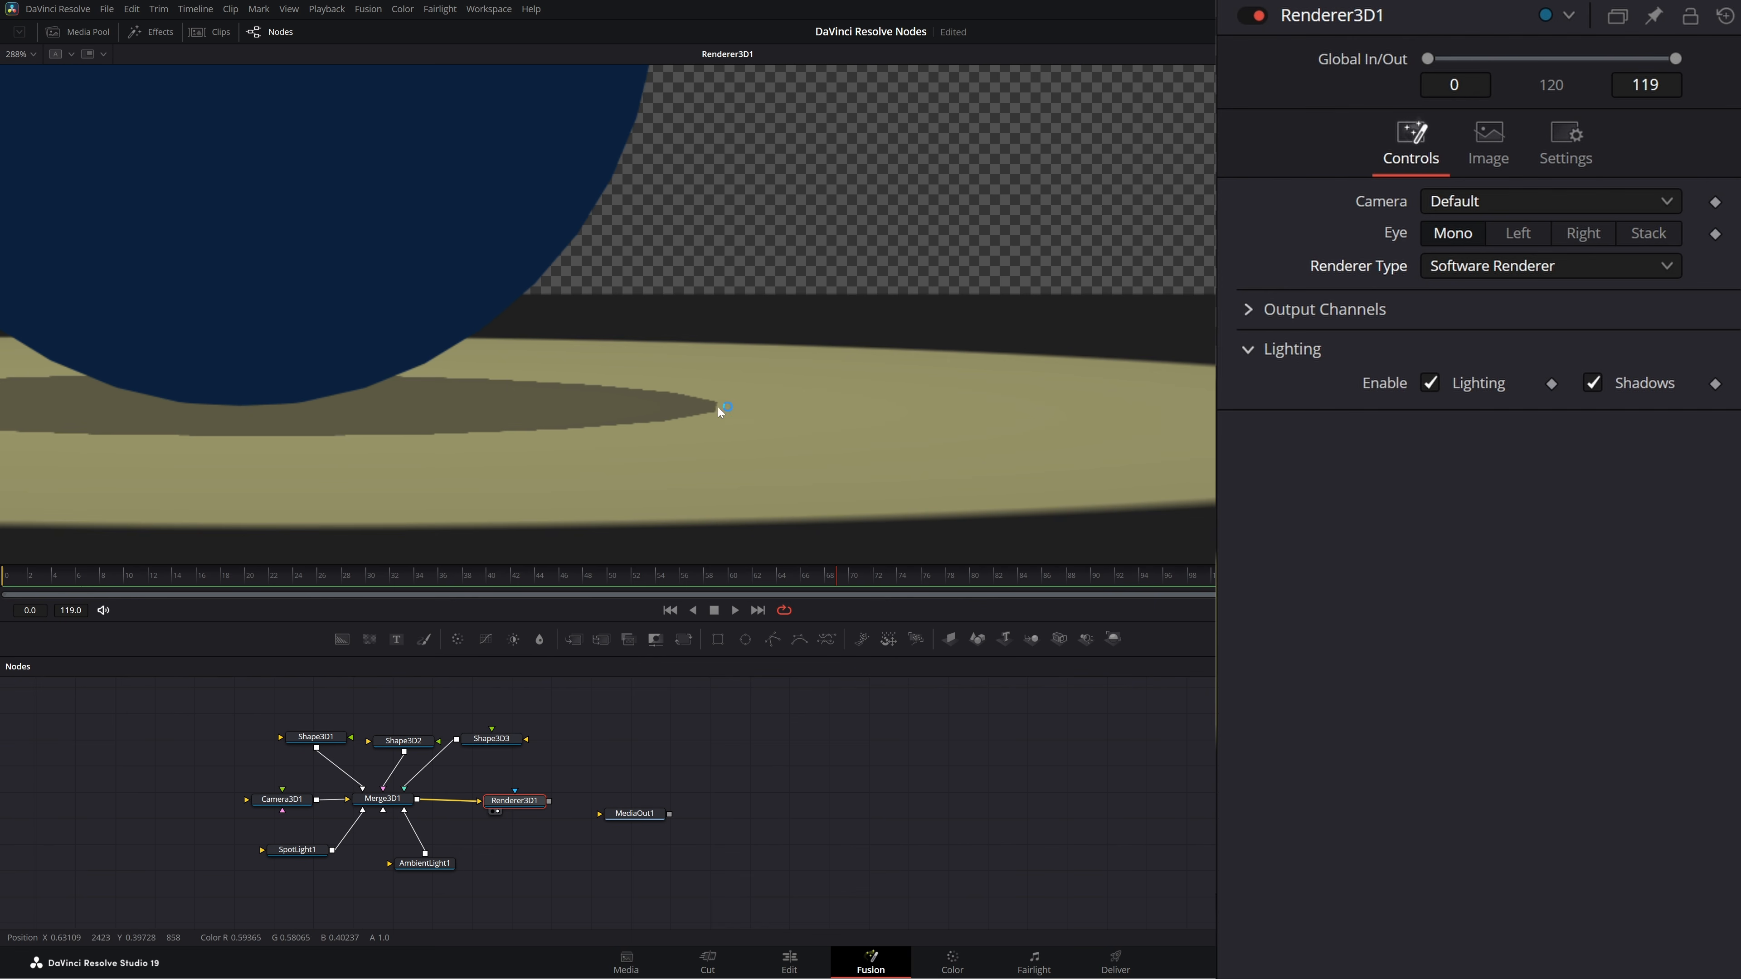
Step: Set the Renderer Type of Renderer3D1 to Hardware Renderer and bring the whole cube and sphere back into view
left_click(1465, 266)
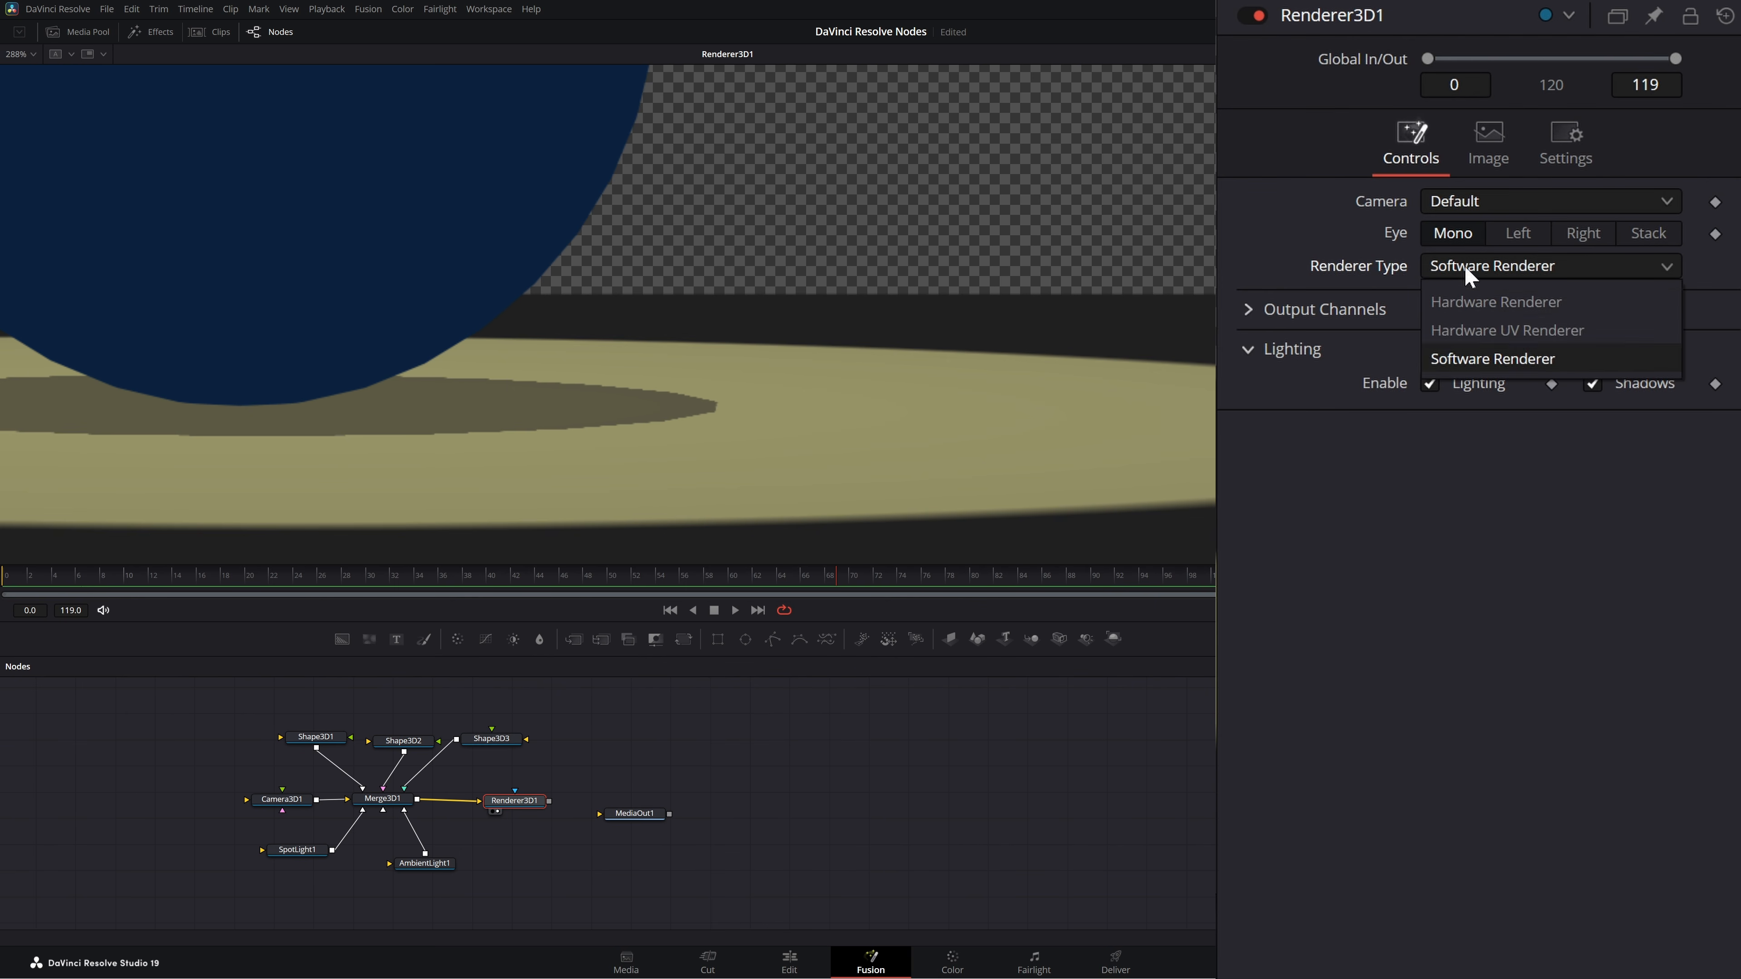
left_click(1492, 306)
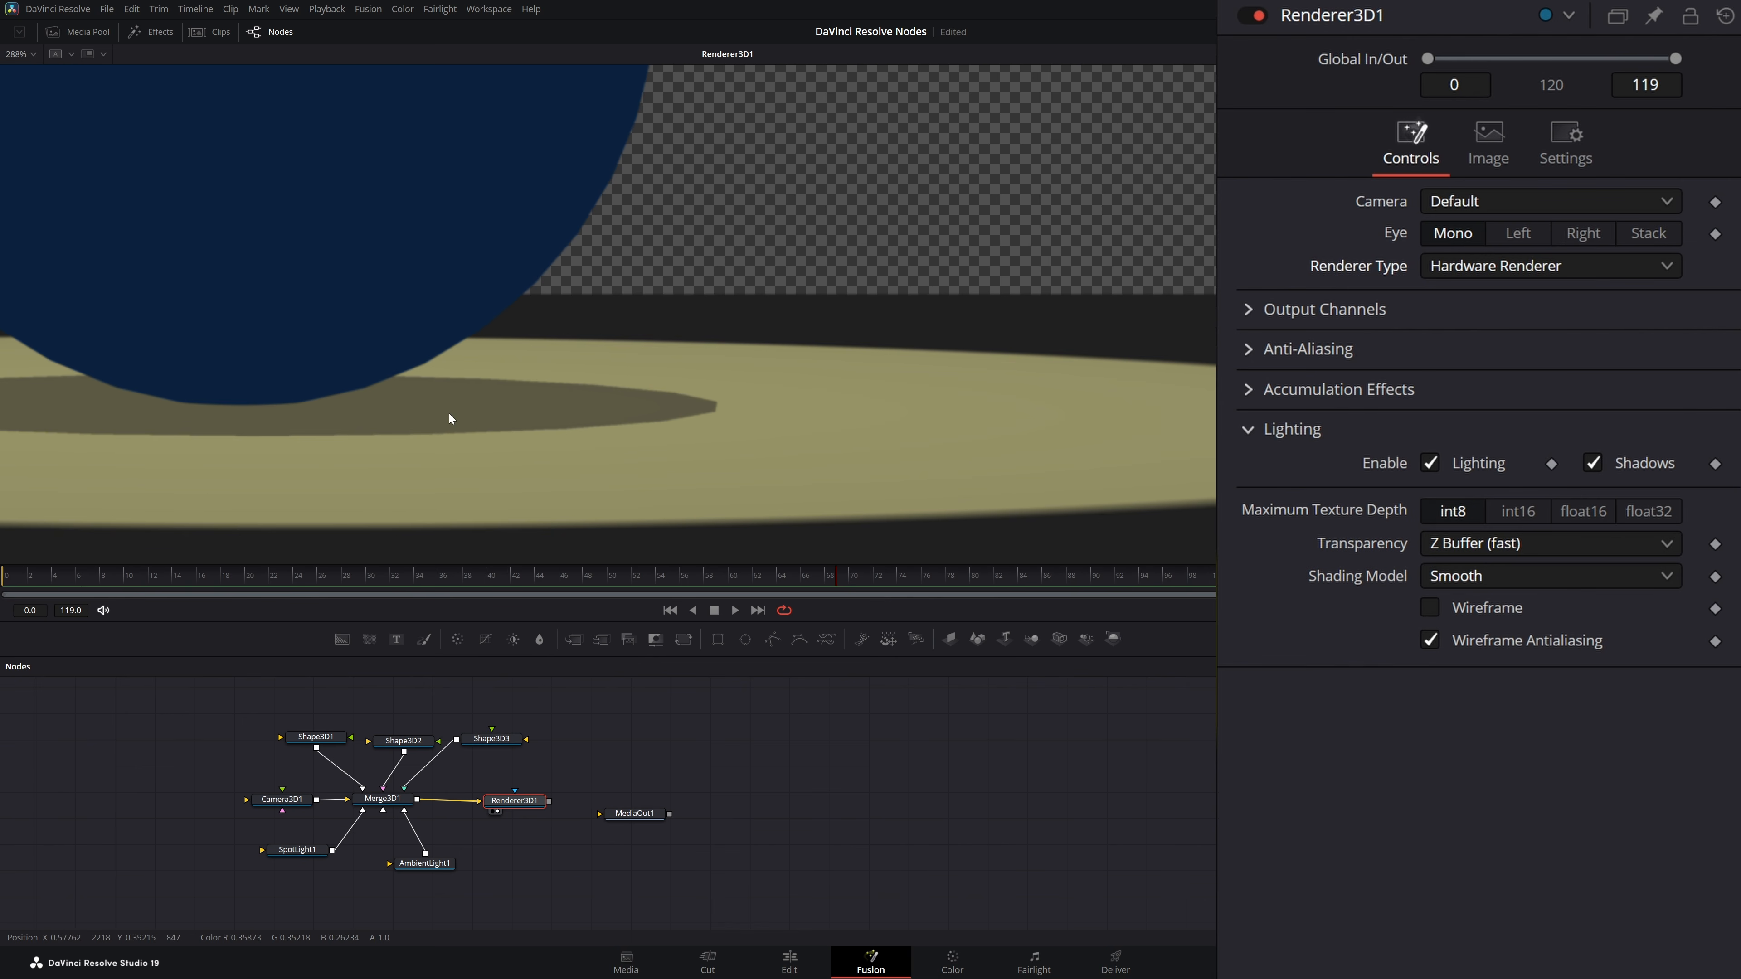
scroll(449, 414, "down", 4)
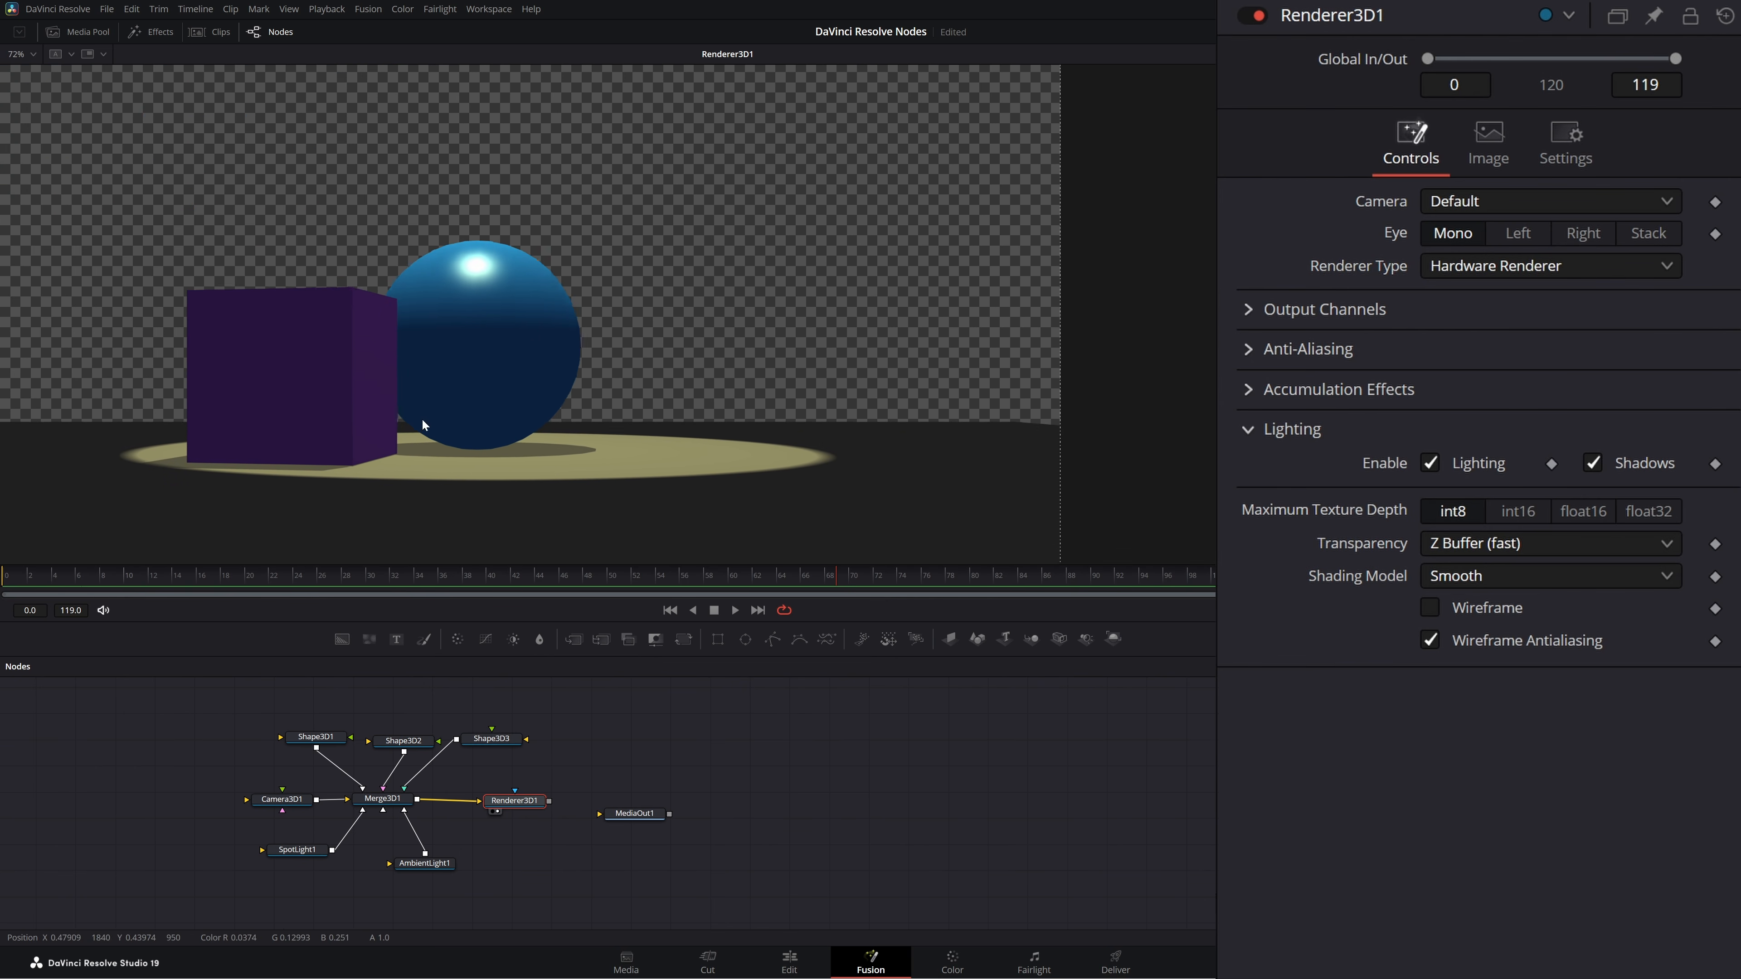
left_click_drag(422, 420, 494, 426)
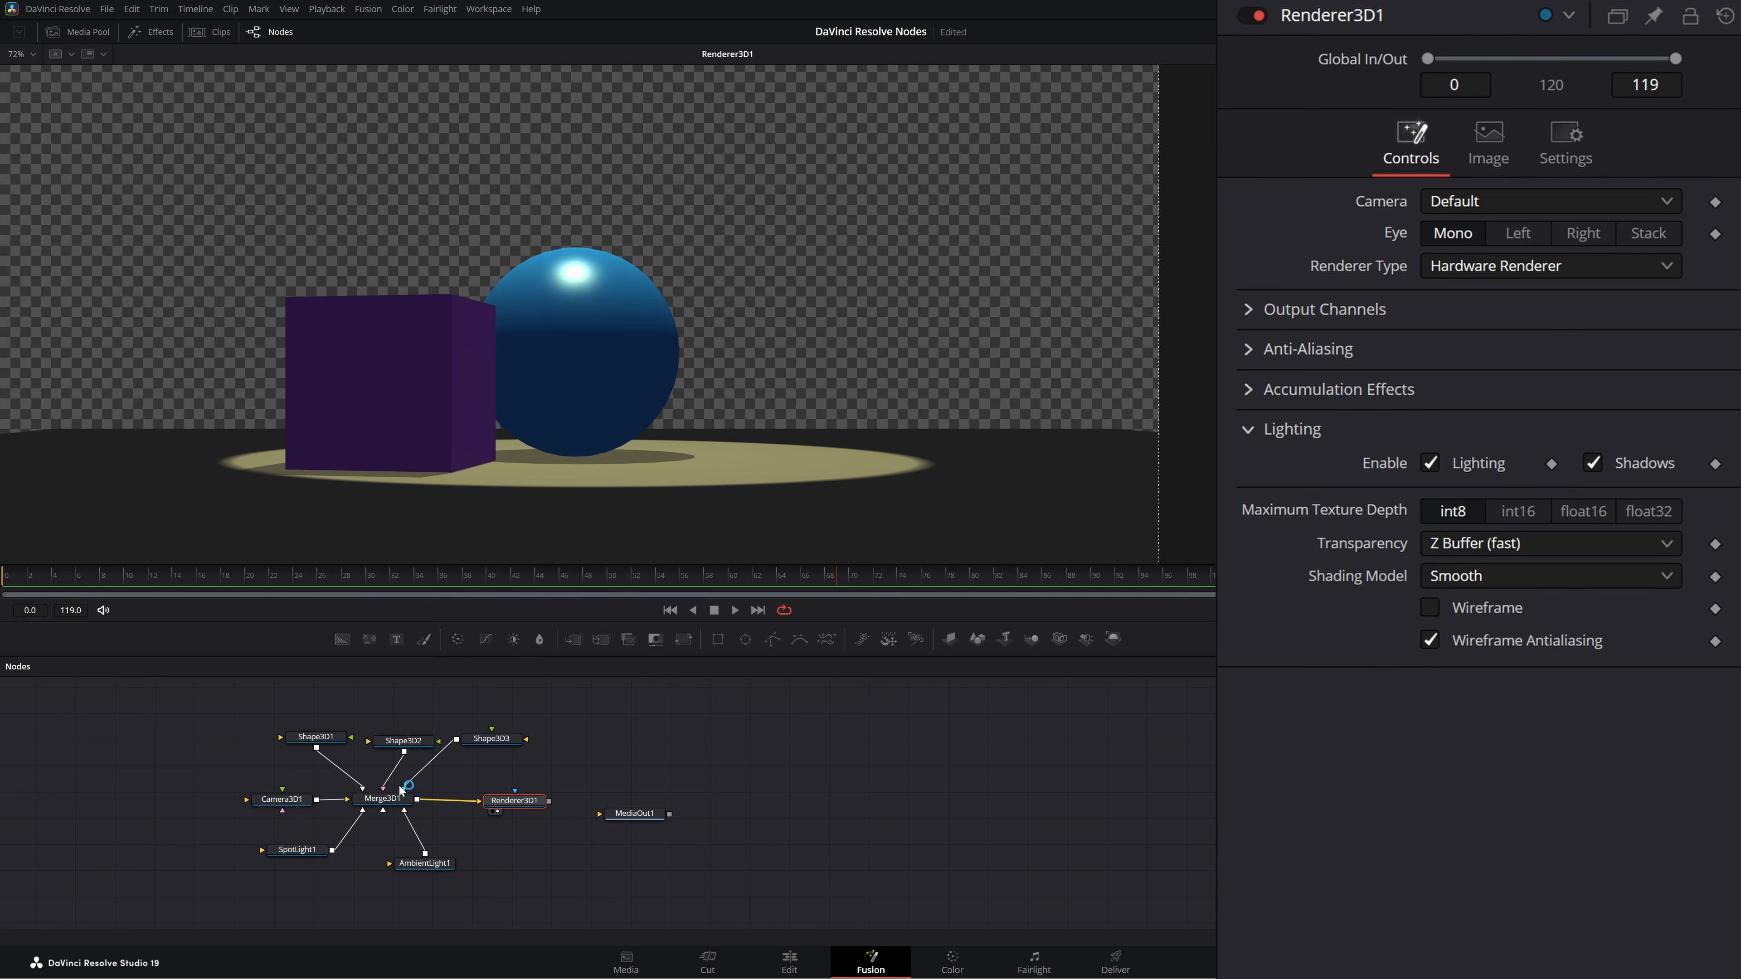
Step: View the Merge3D1 scene and the Camera3D1 settings, and return the viewer to Renderer3D1
left_click_drag(401, 790, 400, 489)
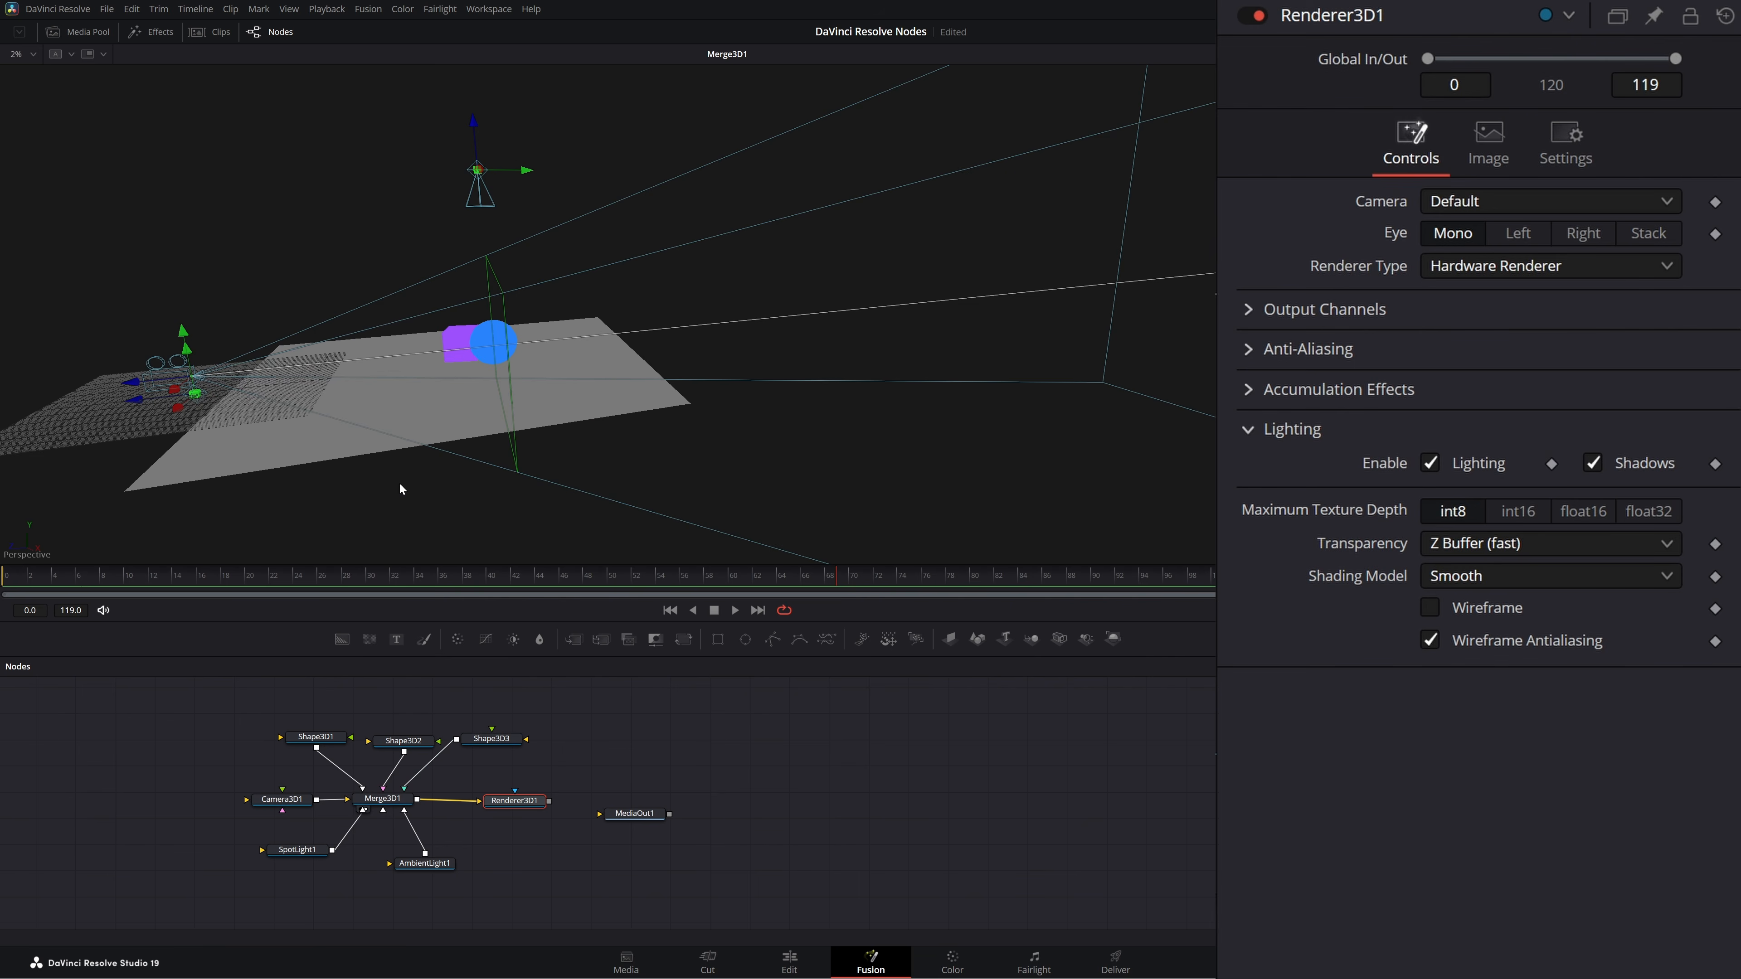
left_click(291, 801)
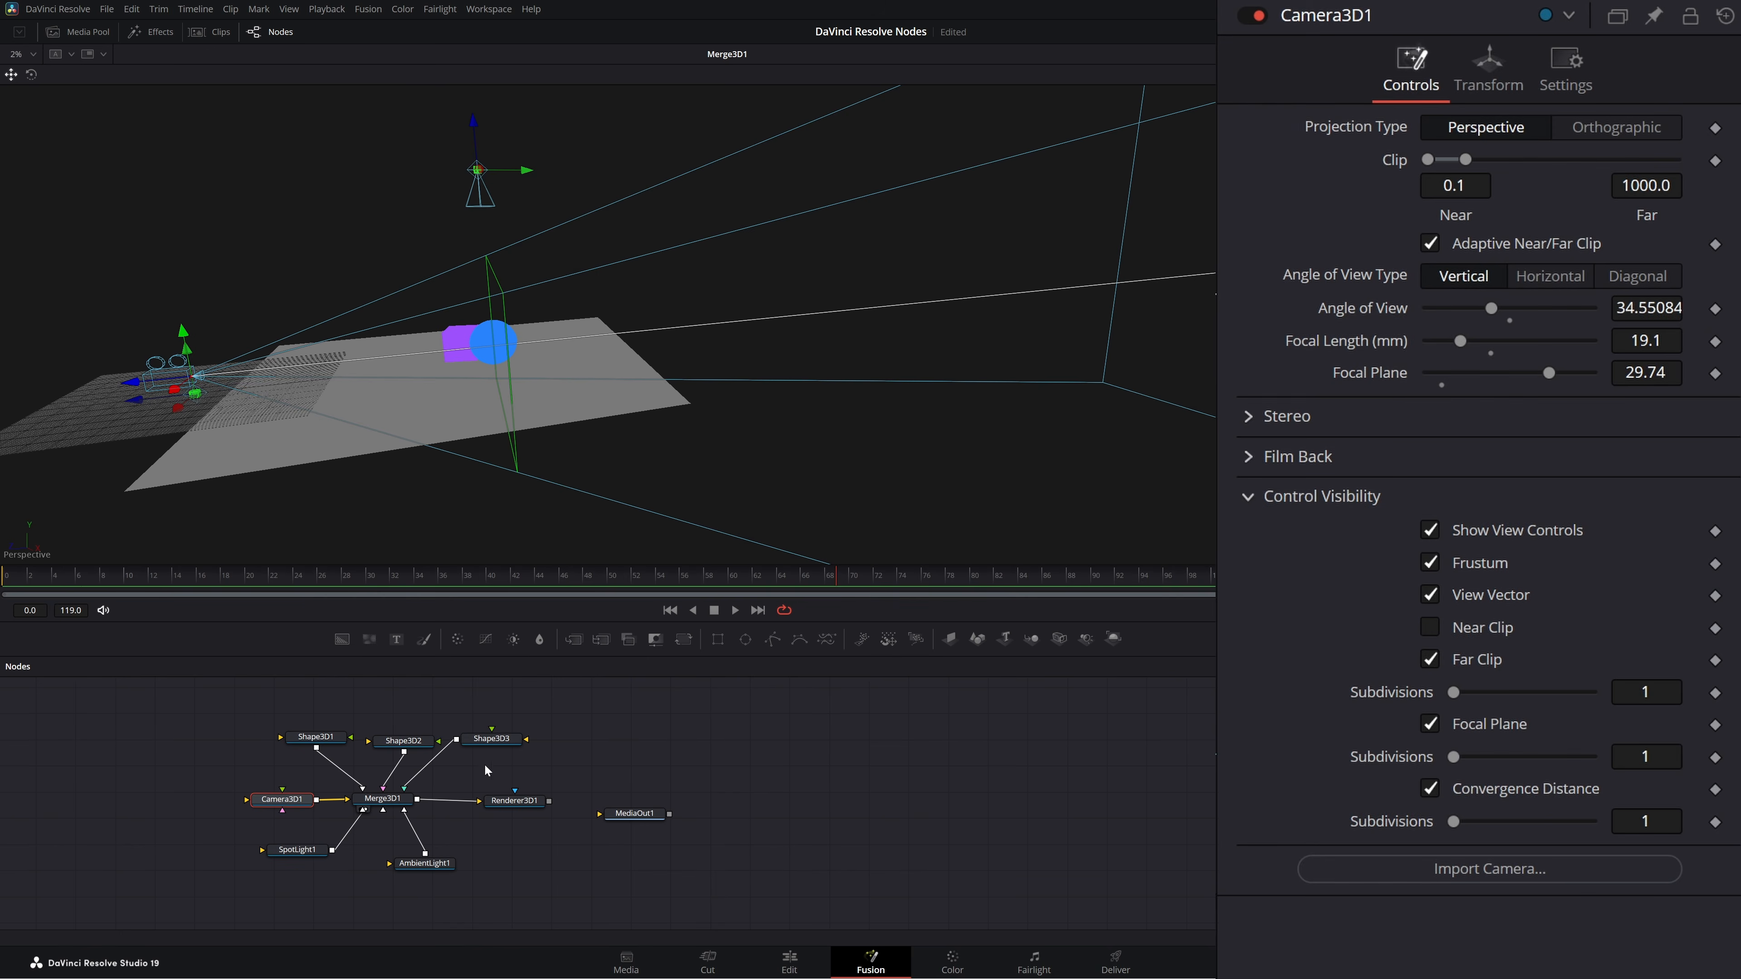
left_click_drag(515, 800, 461, 498)
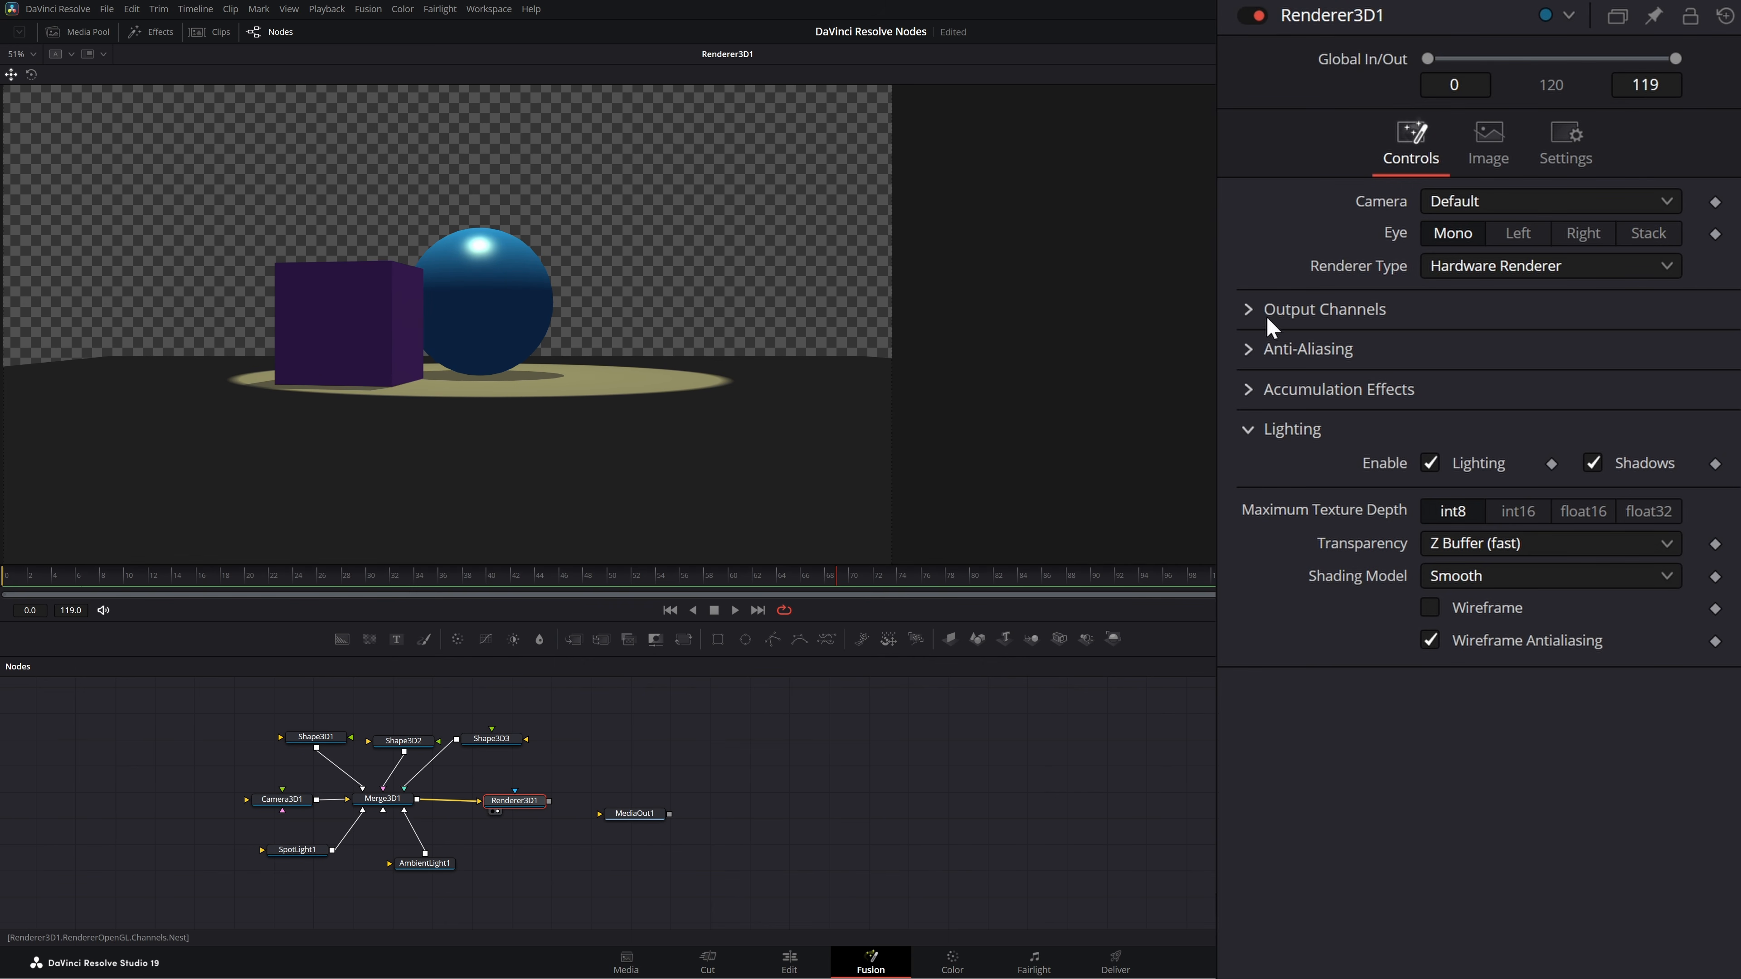
Step: Look through the available Output Channels of Renderer3D1 and reveal its Anti-Aliasing settings
left_click(1251, 309)
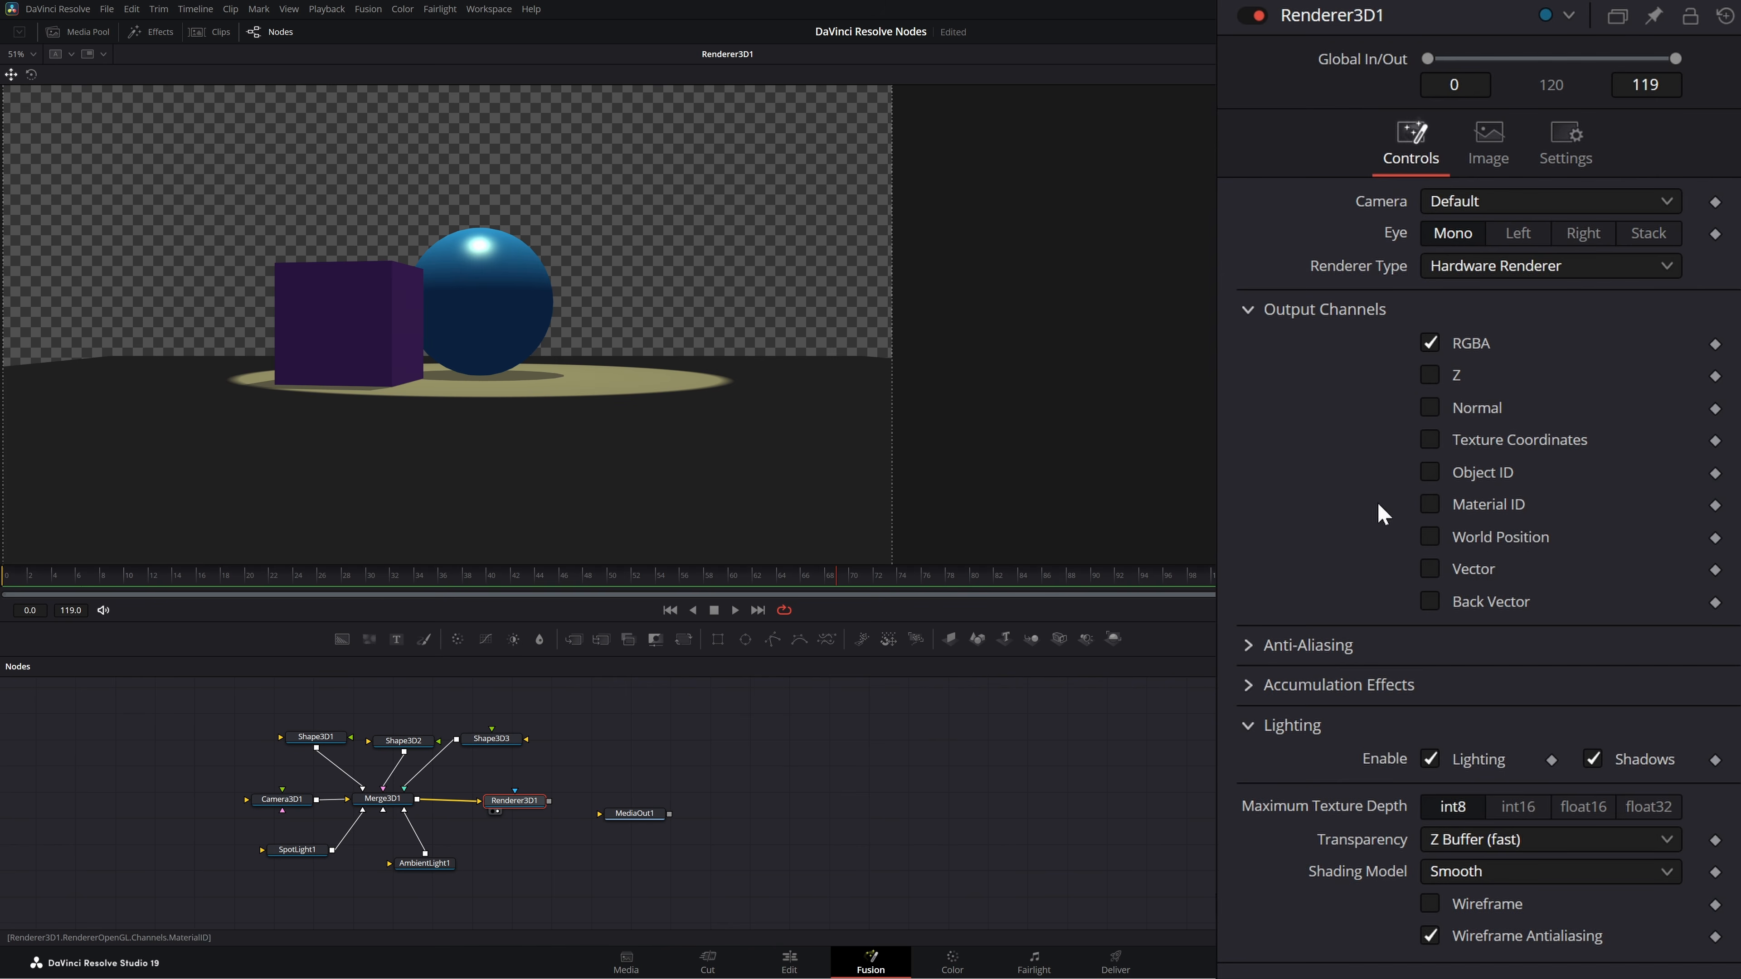
left_click(1249, 310)
left_click(1249, 347)
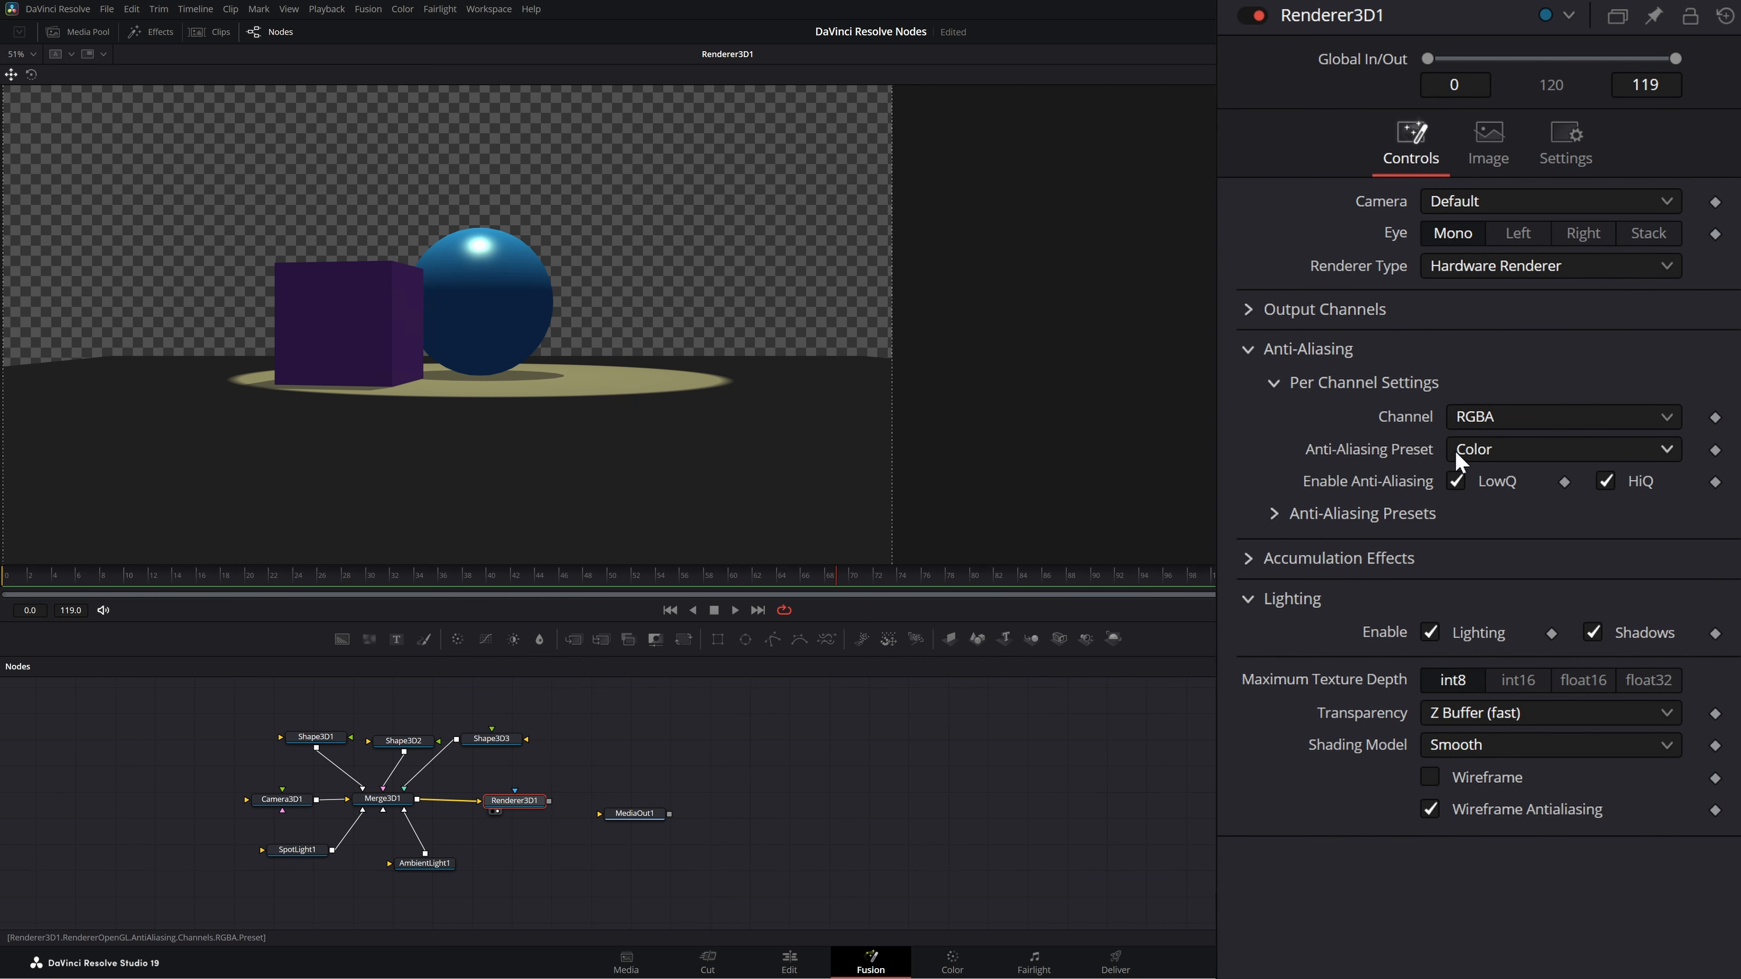
Step: Compare the per-channel anti-aliasing settings for Z and Normal, return to the RGBA channel, and check its available presets
left_click(1503, 419)
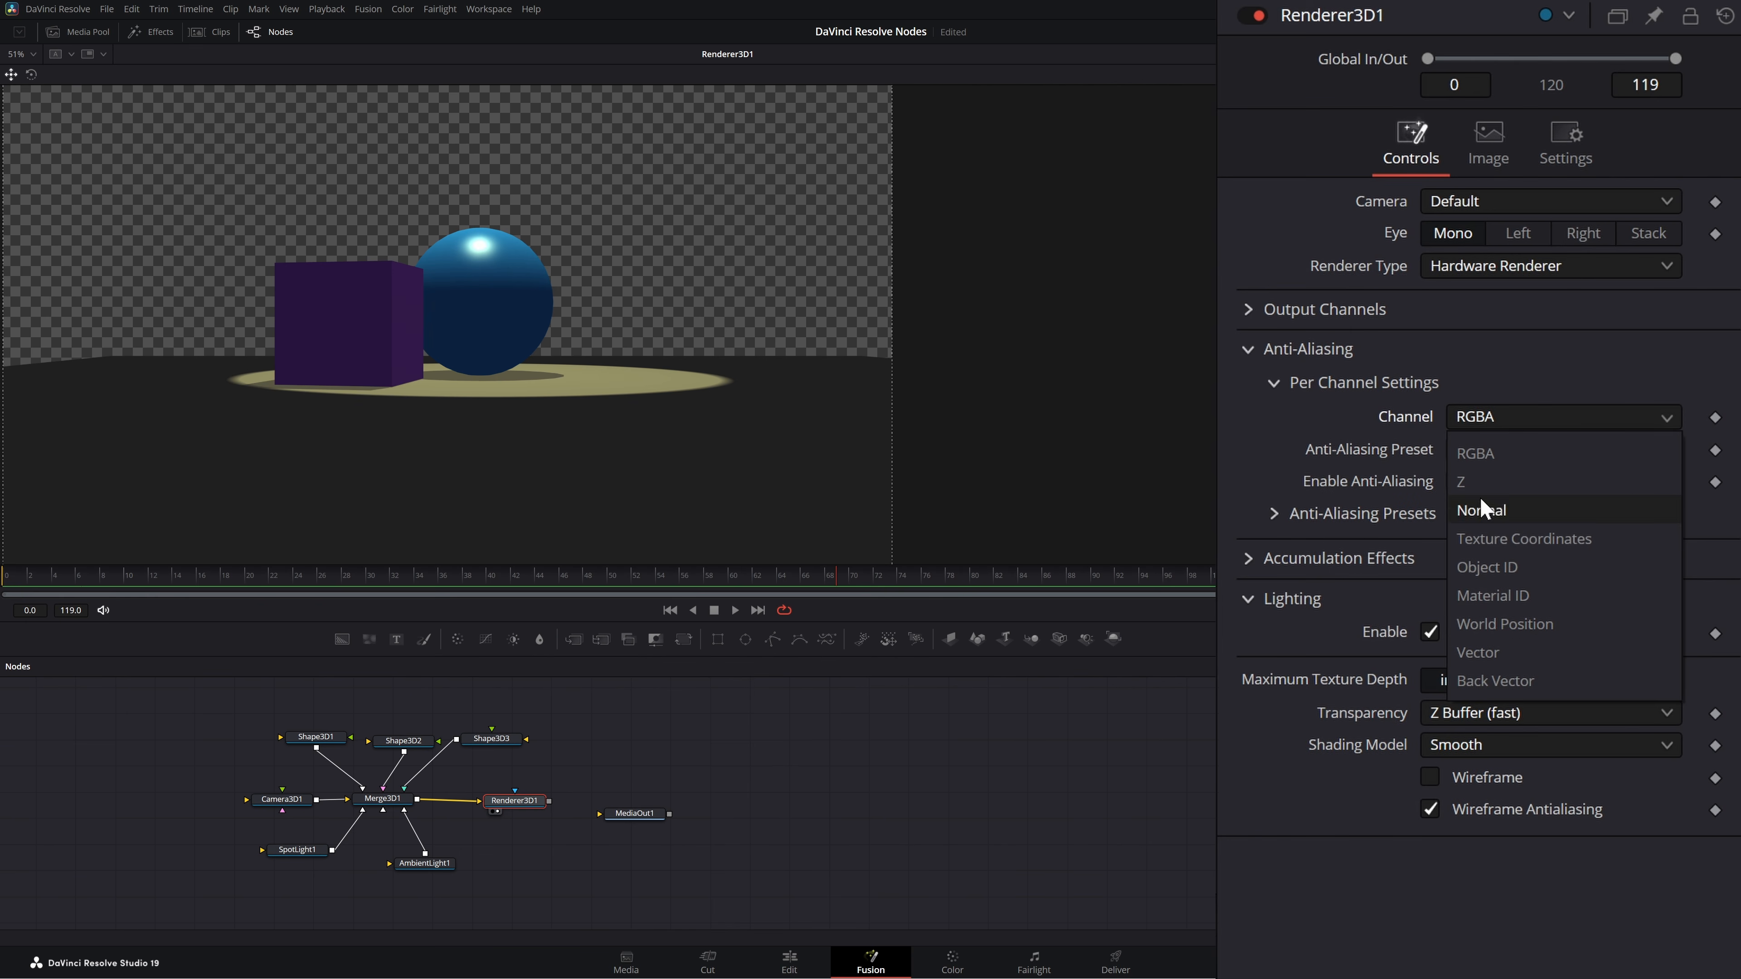
left_click(1487, 449)
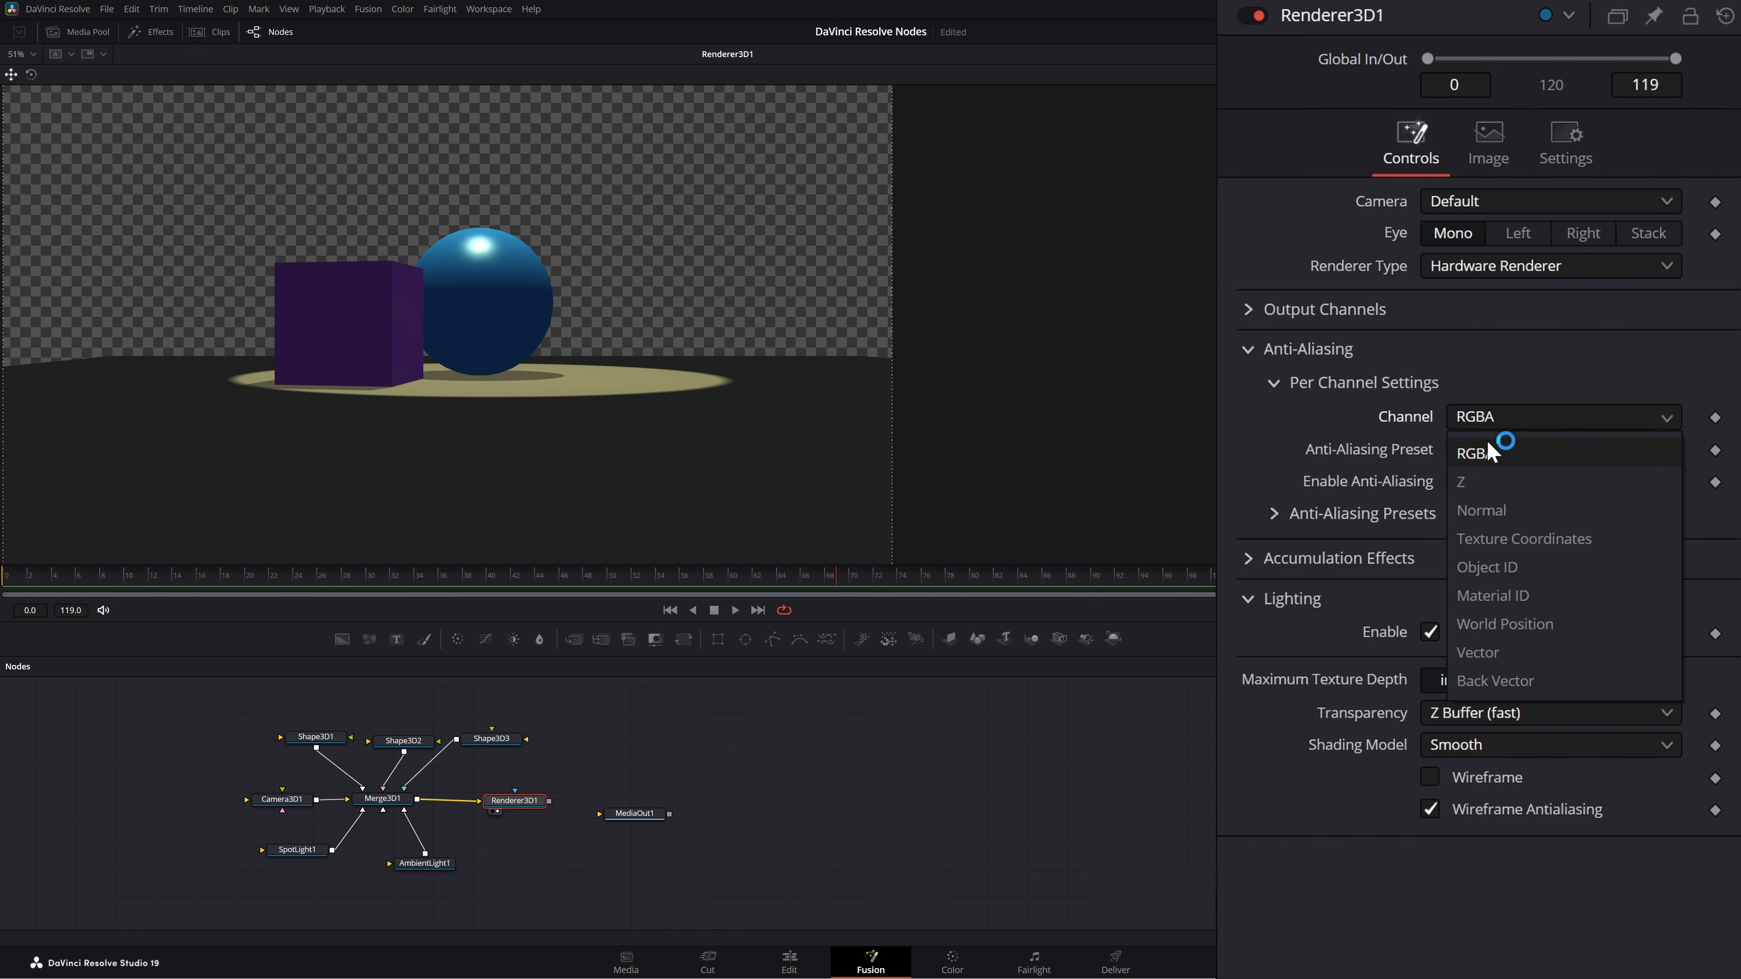
left_click(1491, 481)
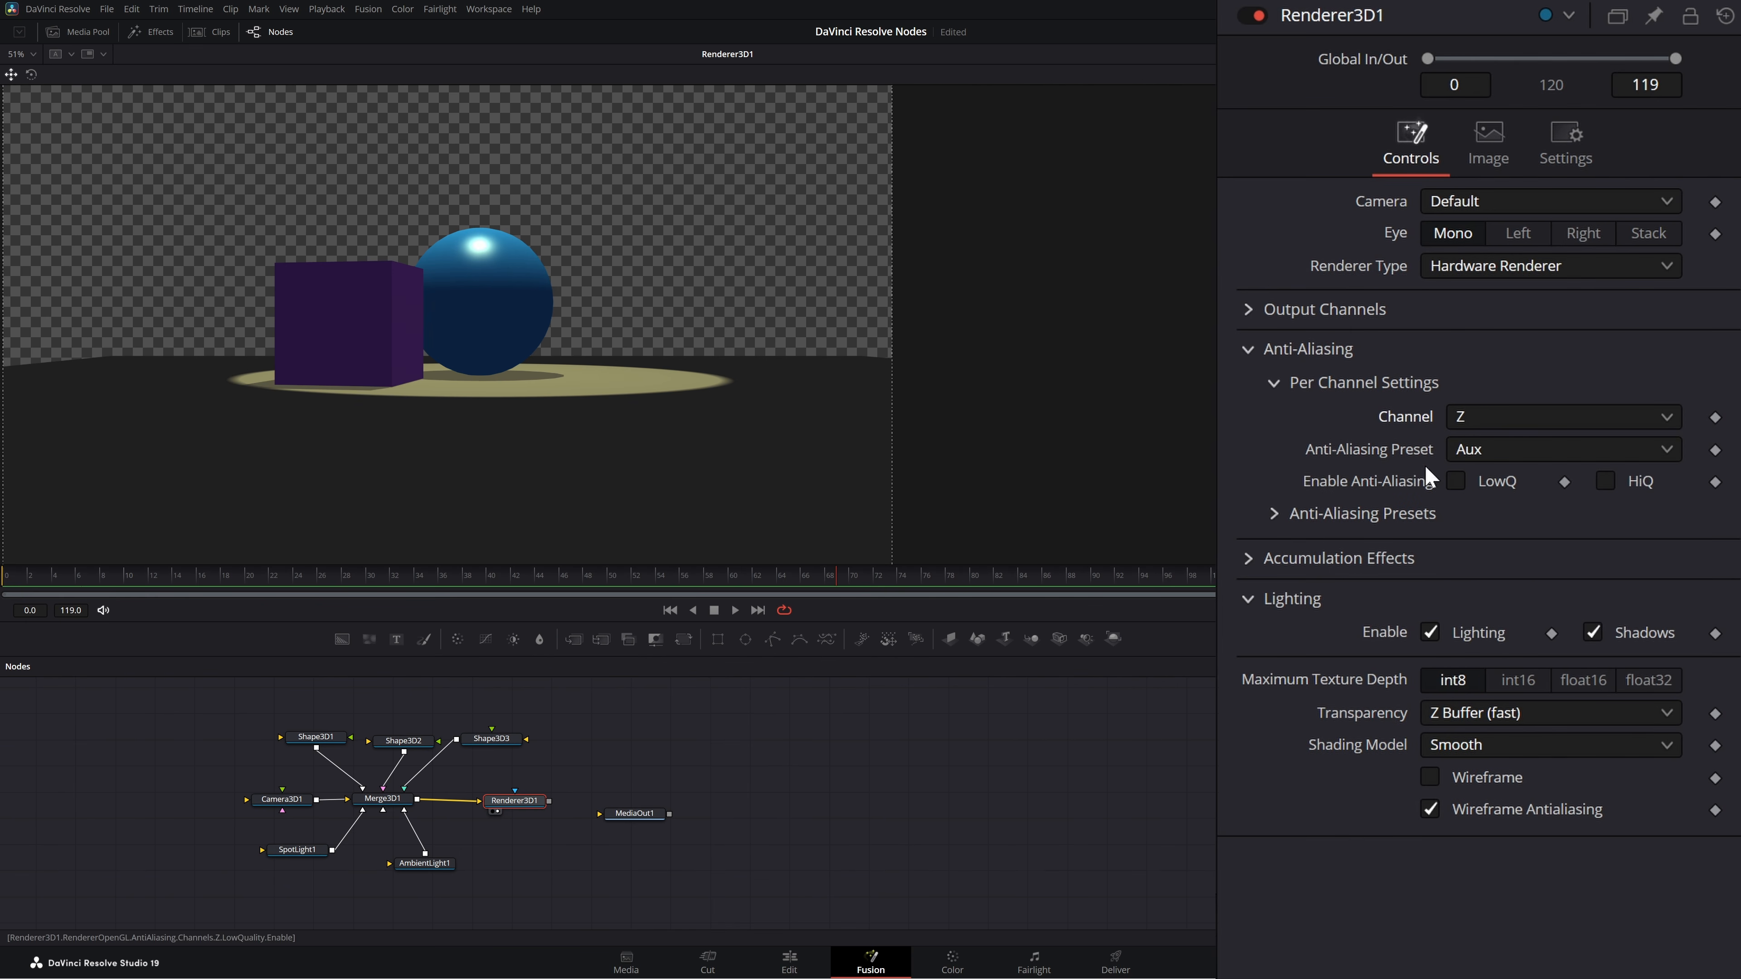
left_click(1472, 420)
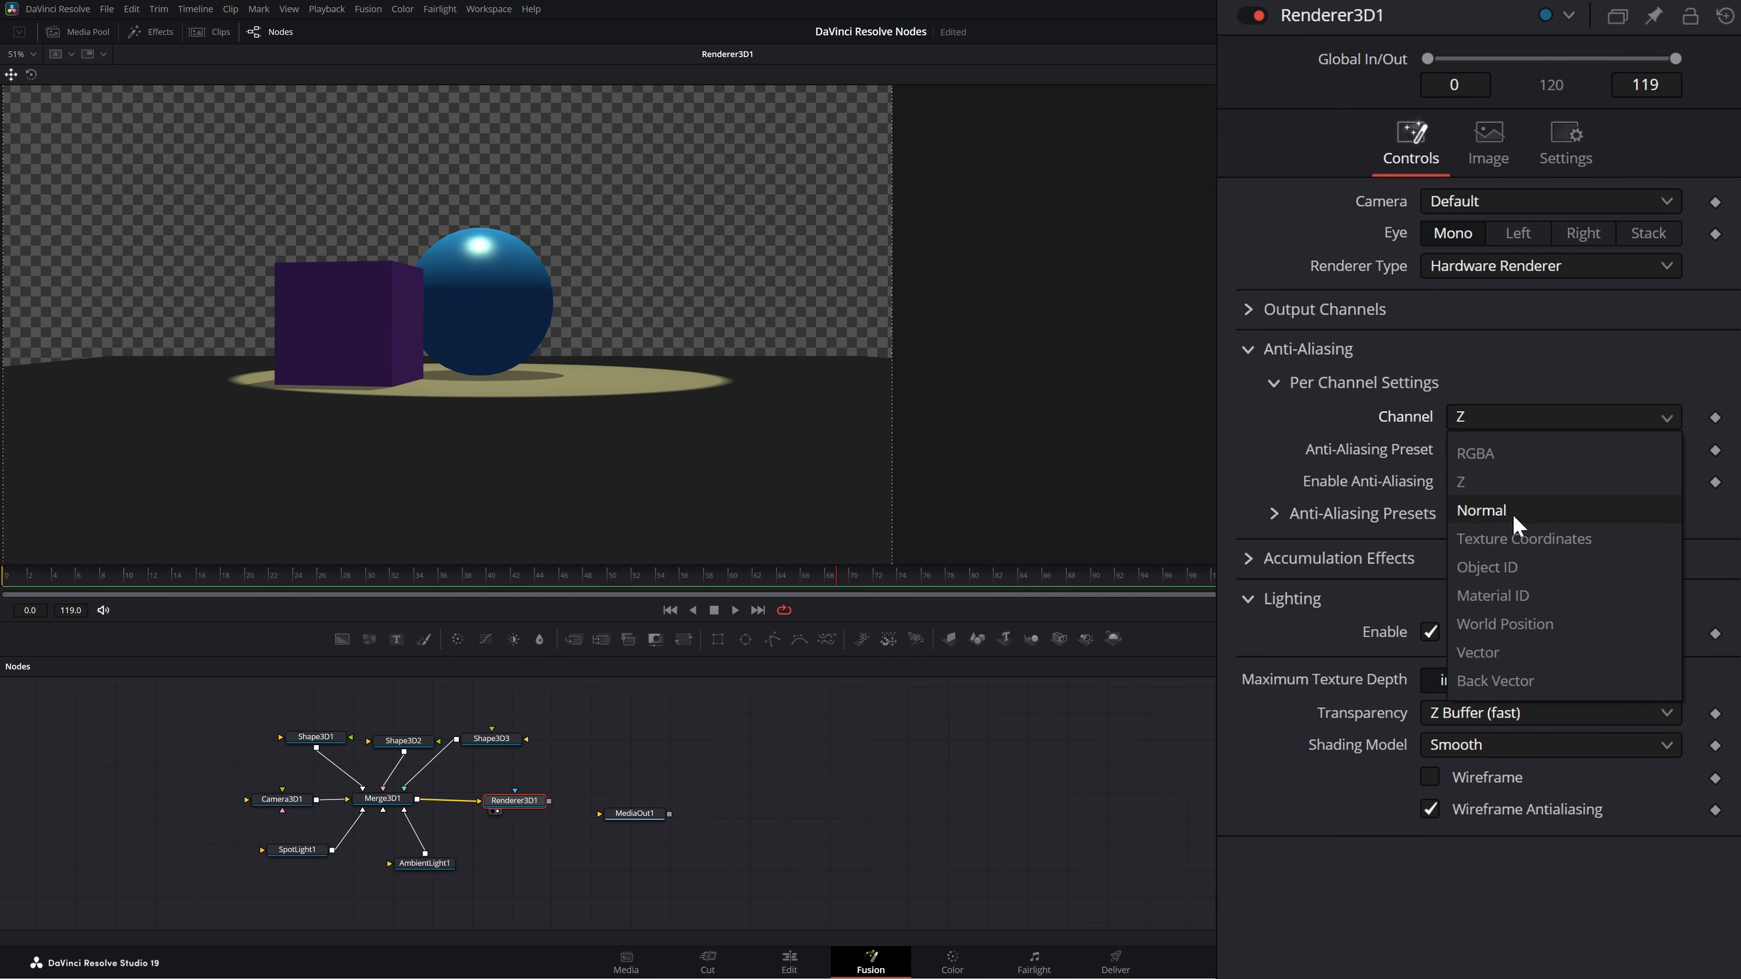
left_click(1513, 516)
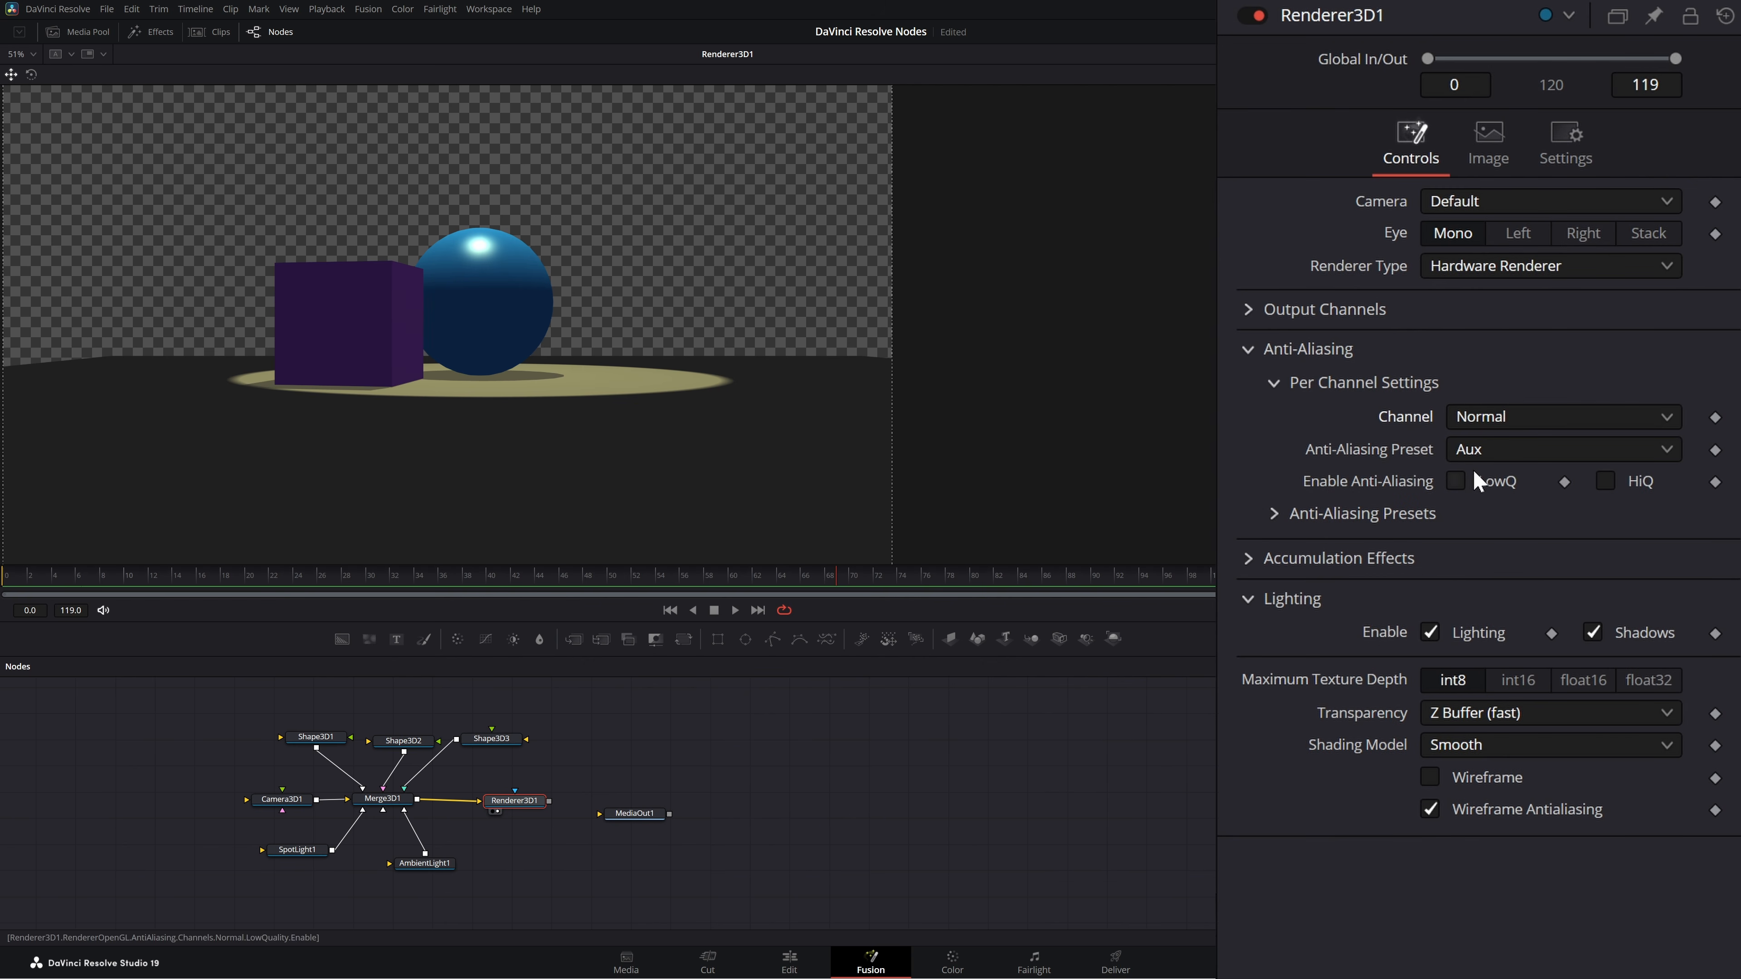
left_click(1508, 416)
left_click(1493, 454)
left_click(1494, 453)
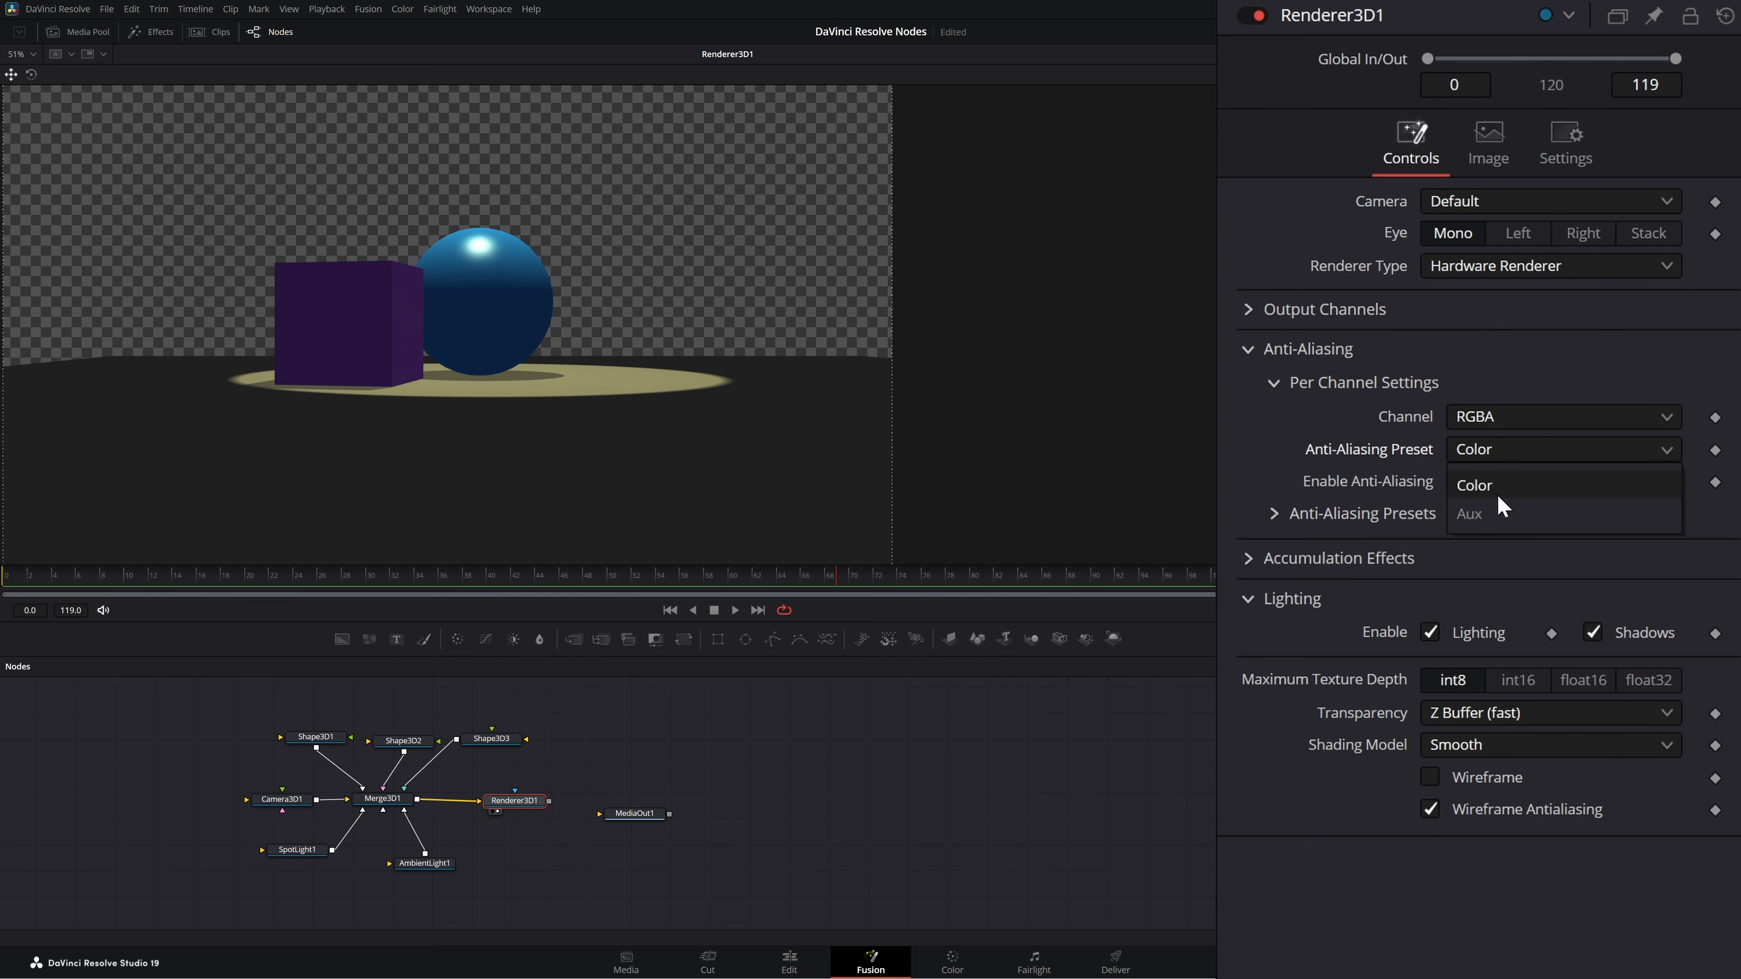
left_click(1378, 457)
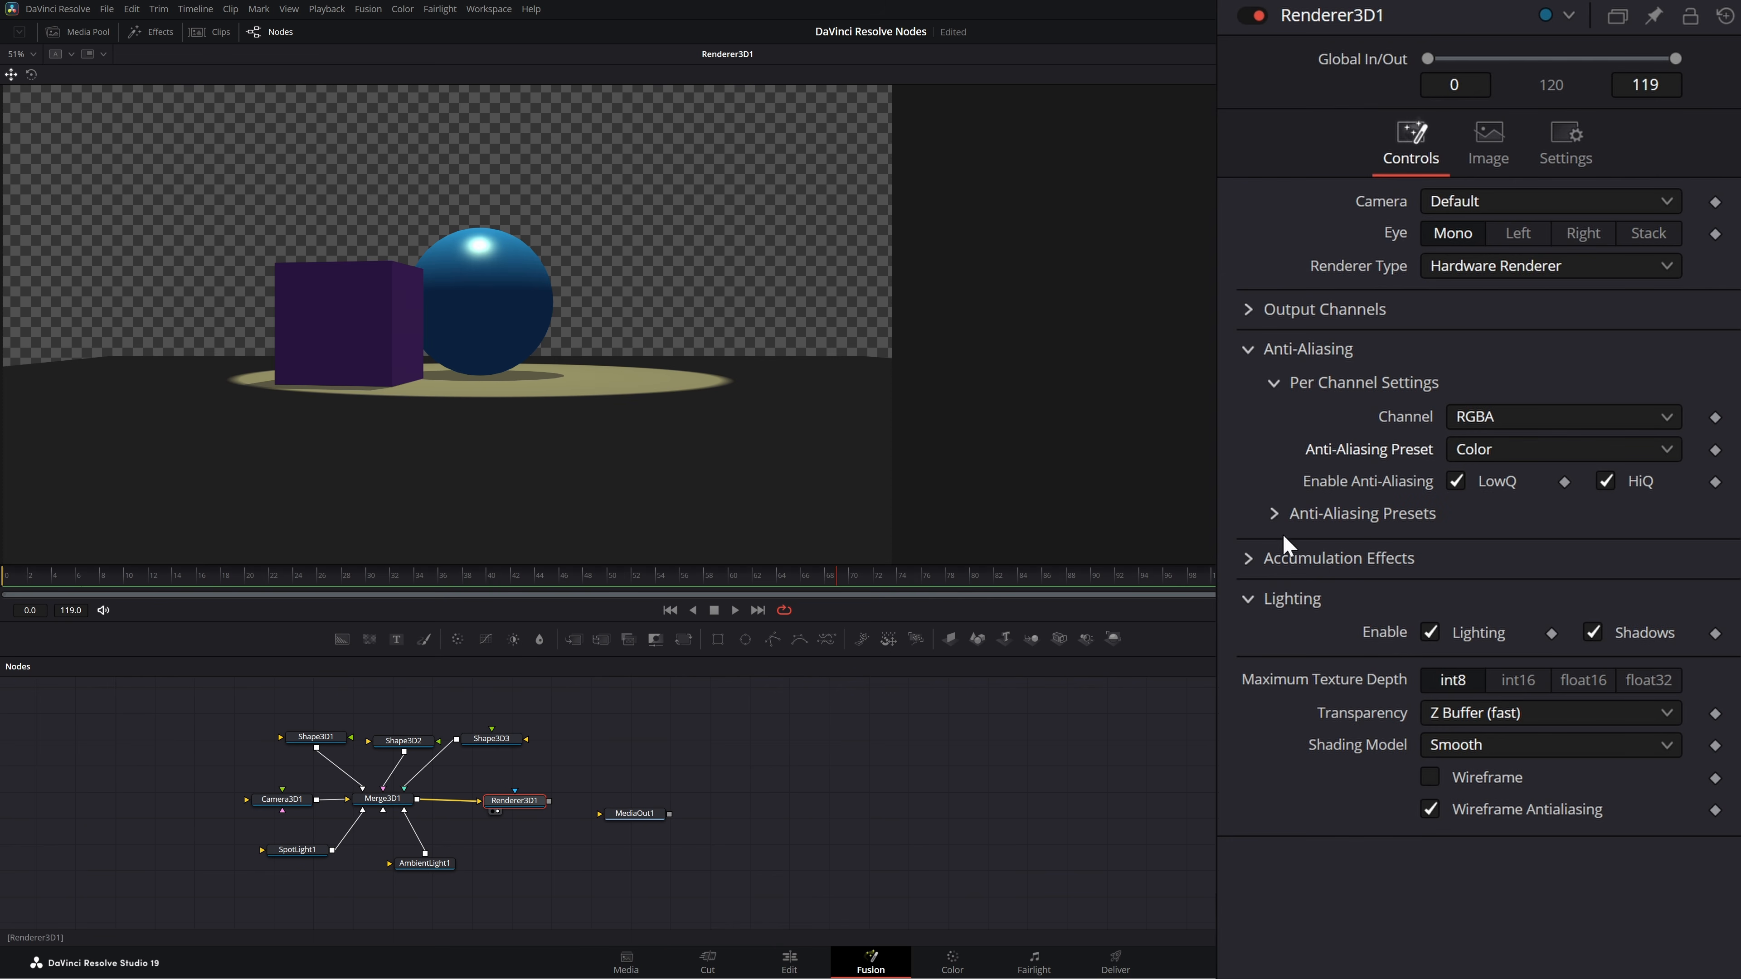
Step: Reveal the Anti-Aliasing Presets, try the Aux preset for the RGBA channel, and restore both preset settings to Color
left_click(1272, 514)
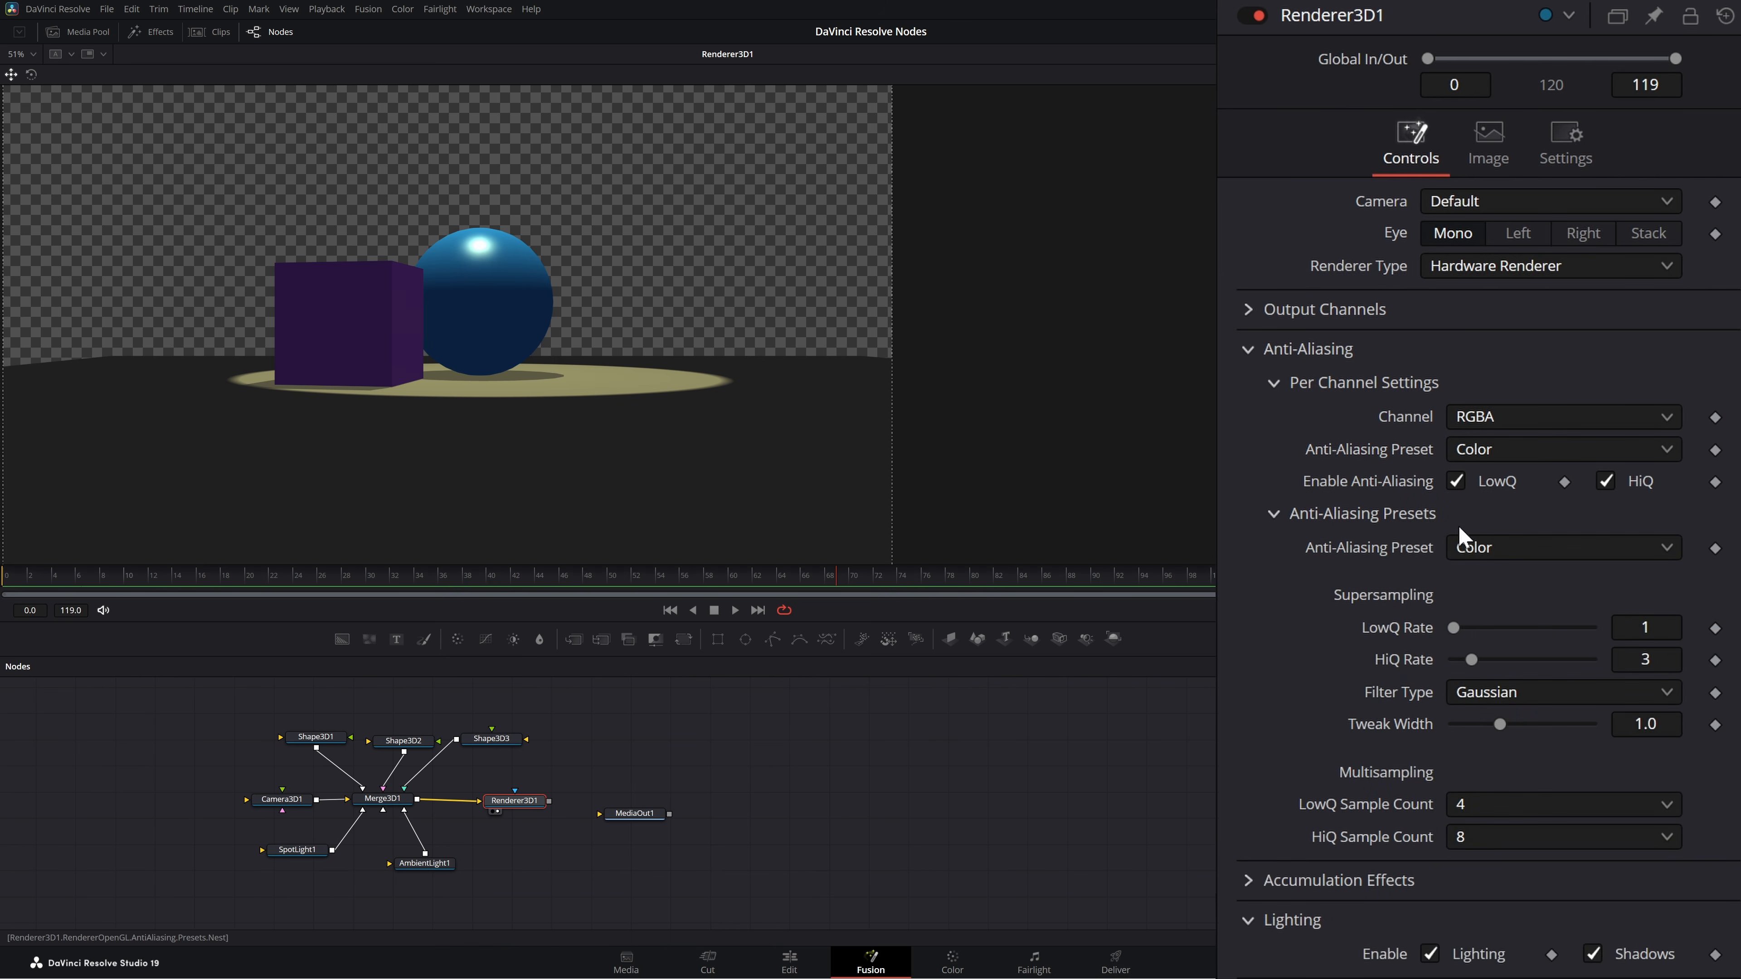
left_click(1481, 451)
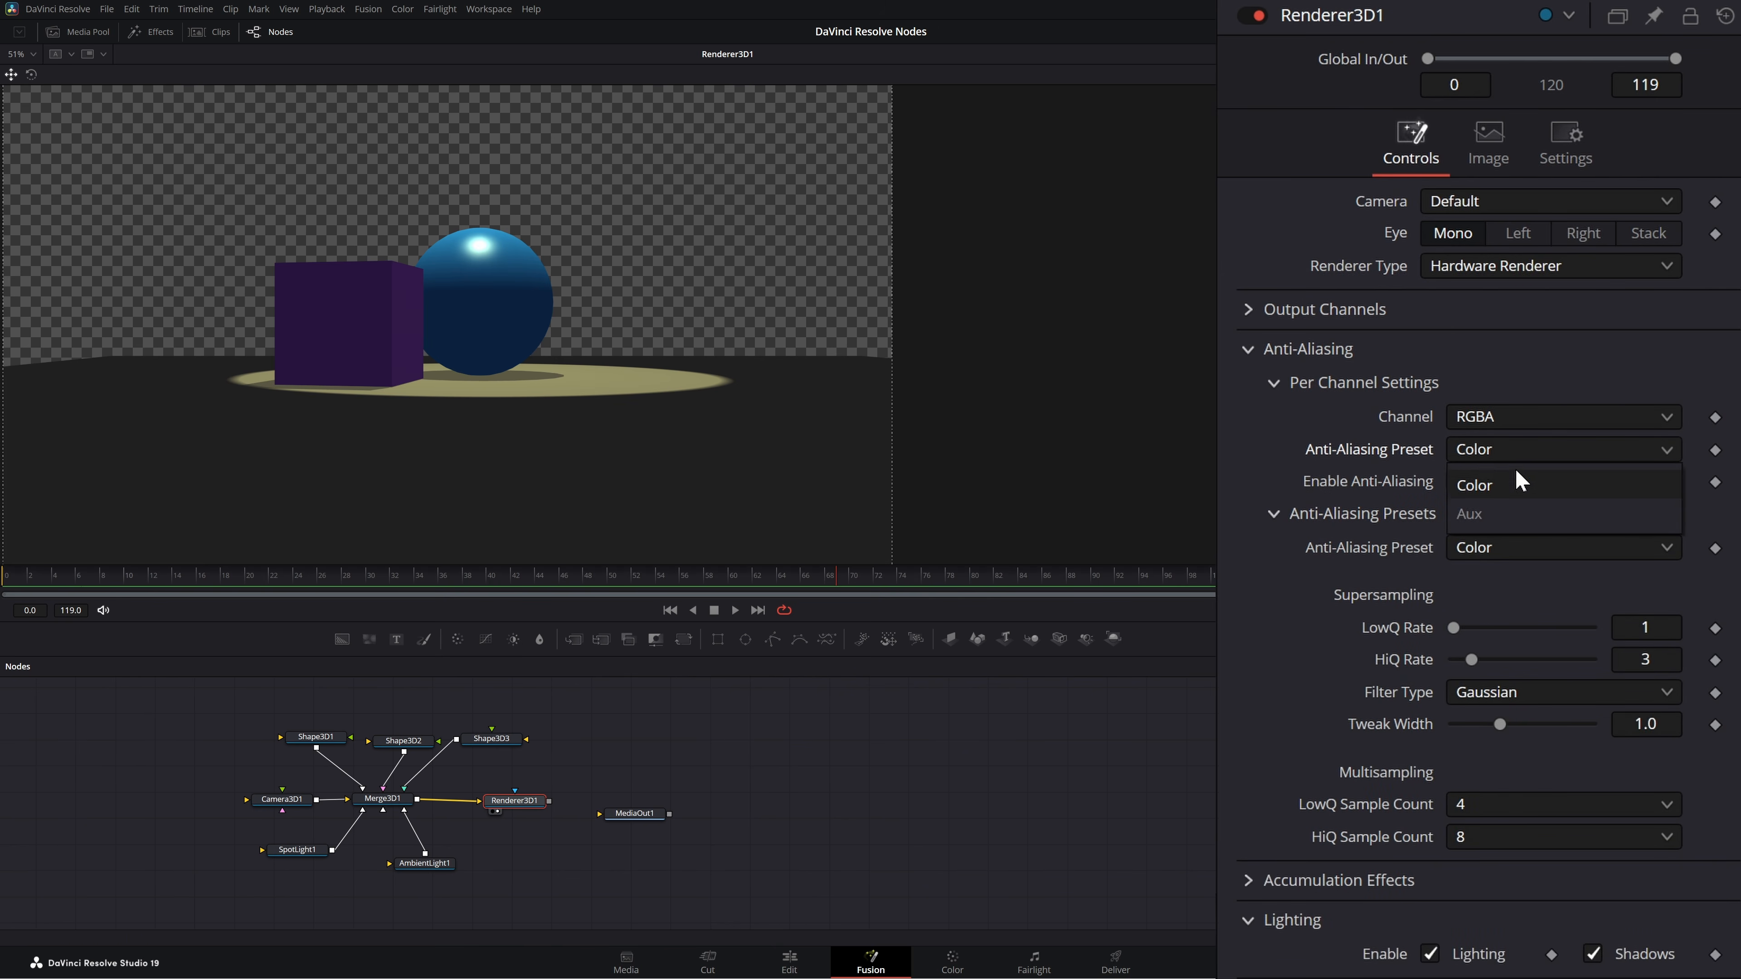
left_click(1498, 511)
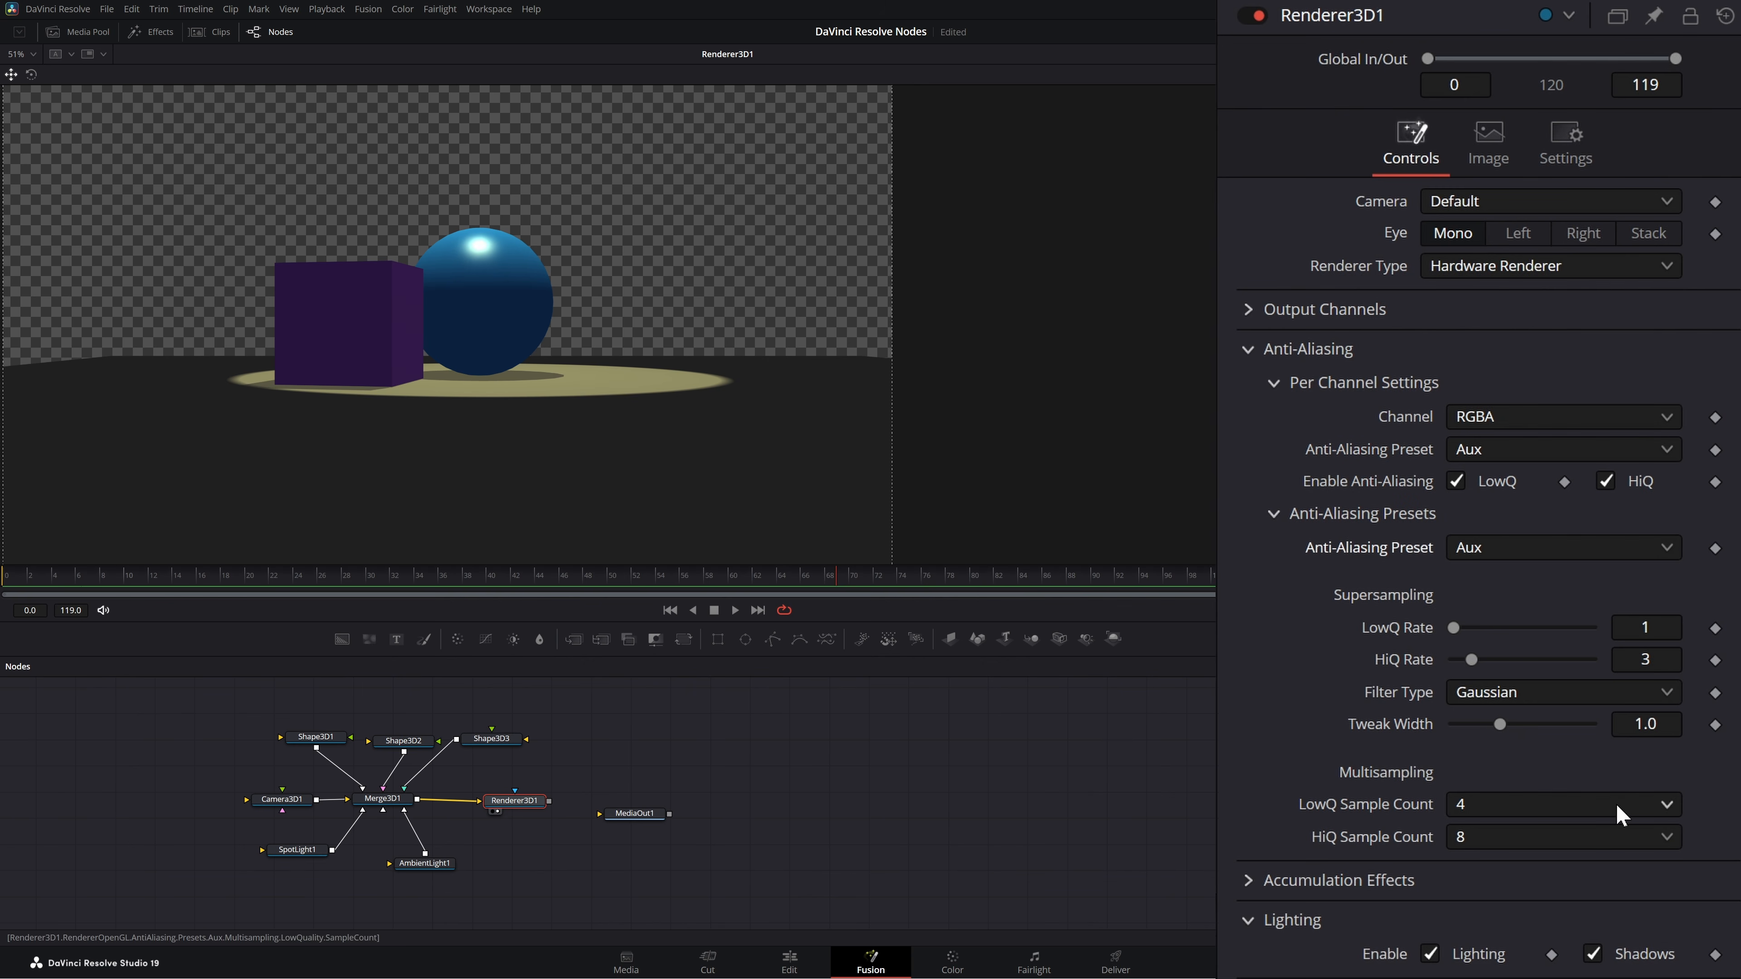
left_click(1480, 548)
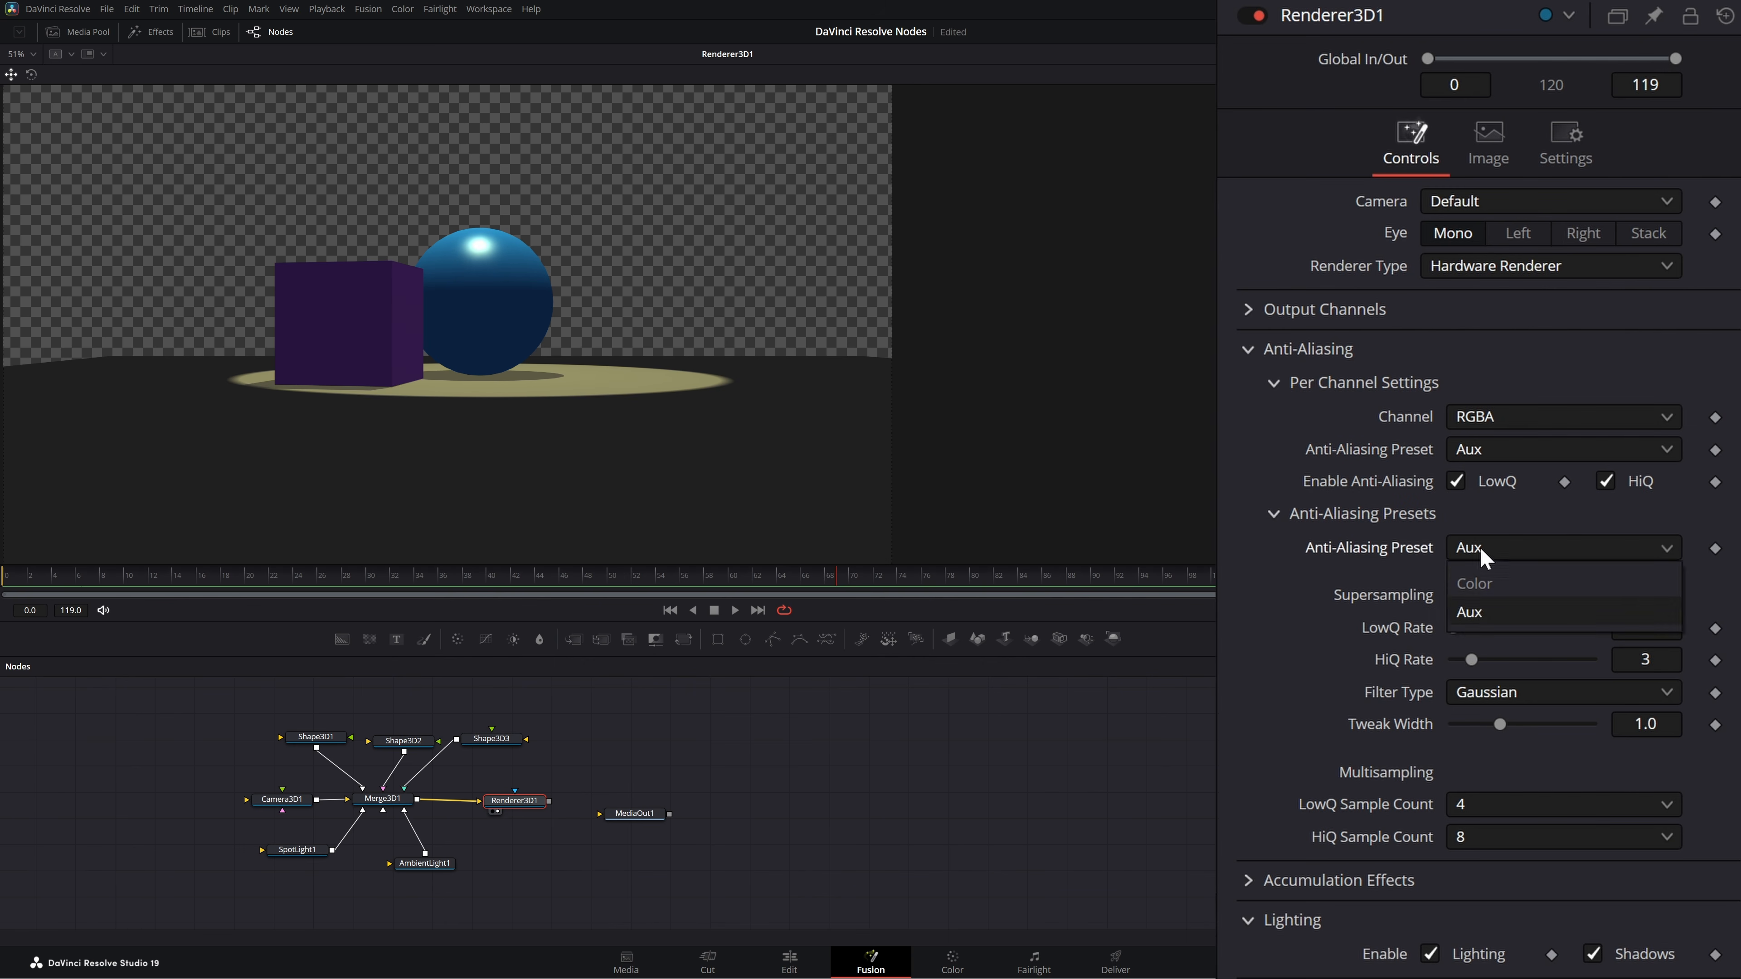
left_click(1501, 583)
left_click(1477, 451)
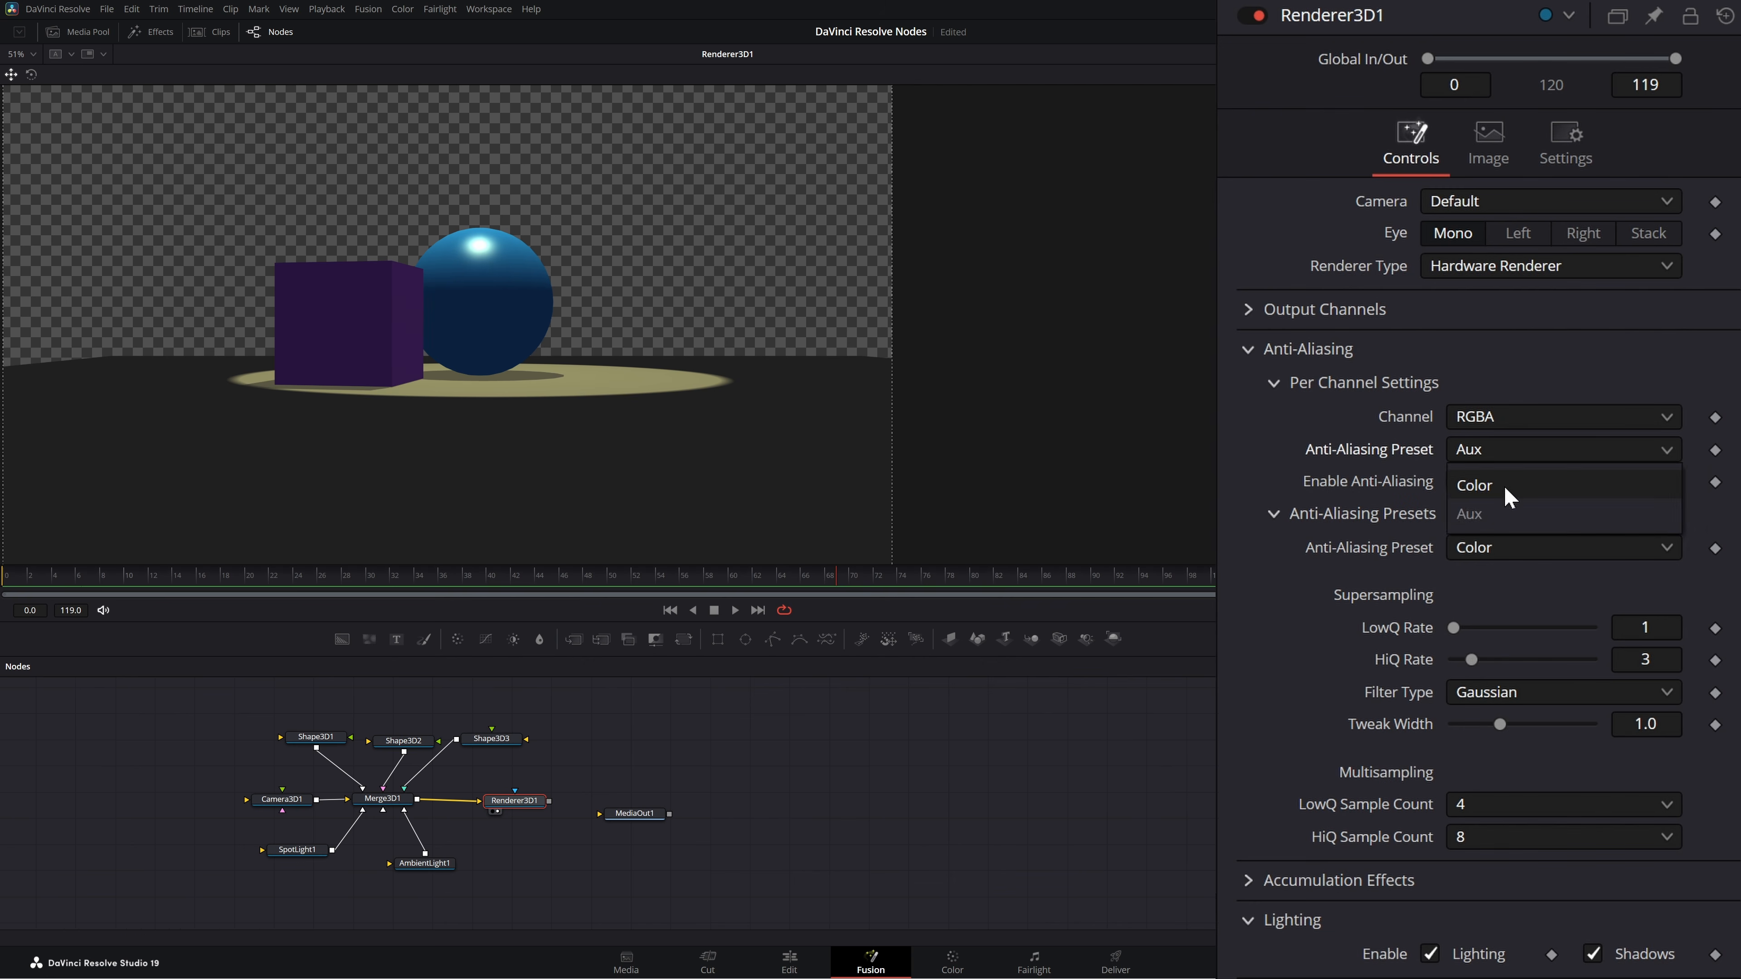
left_click(1503, 484)
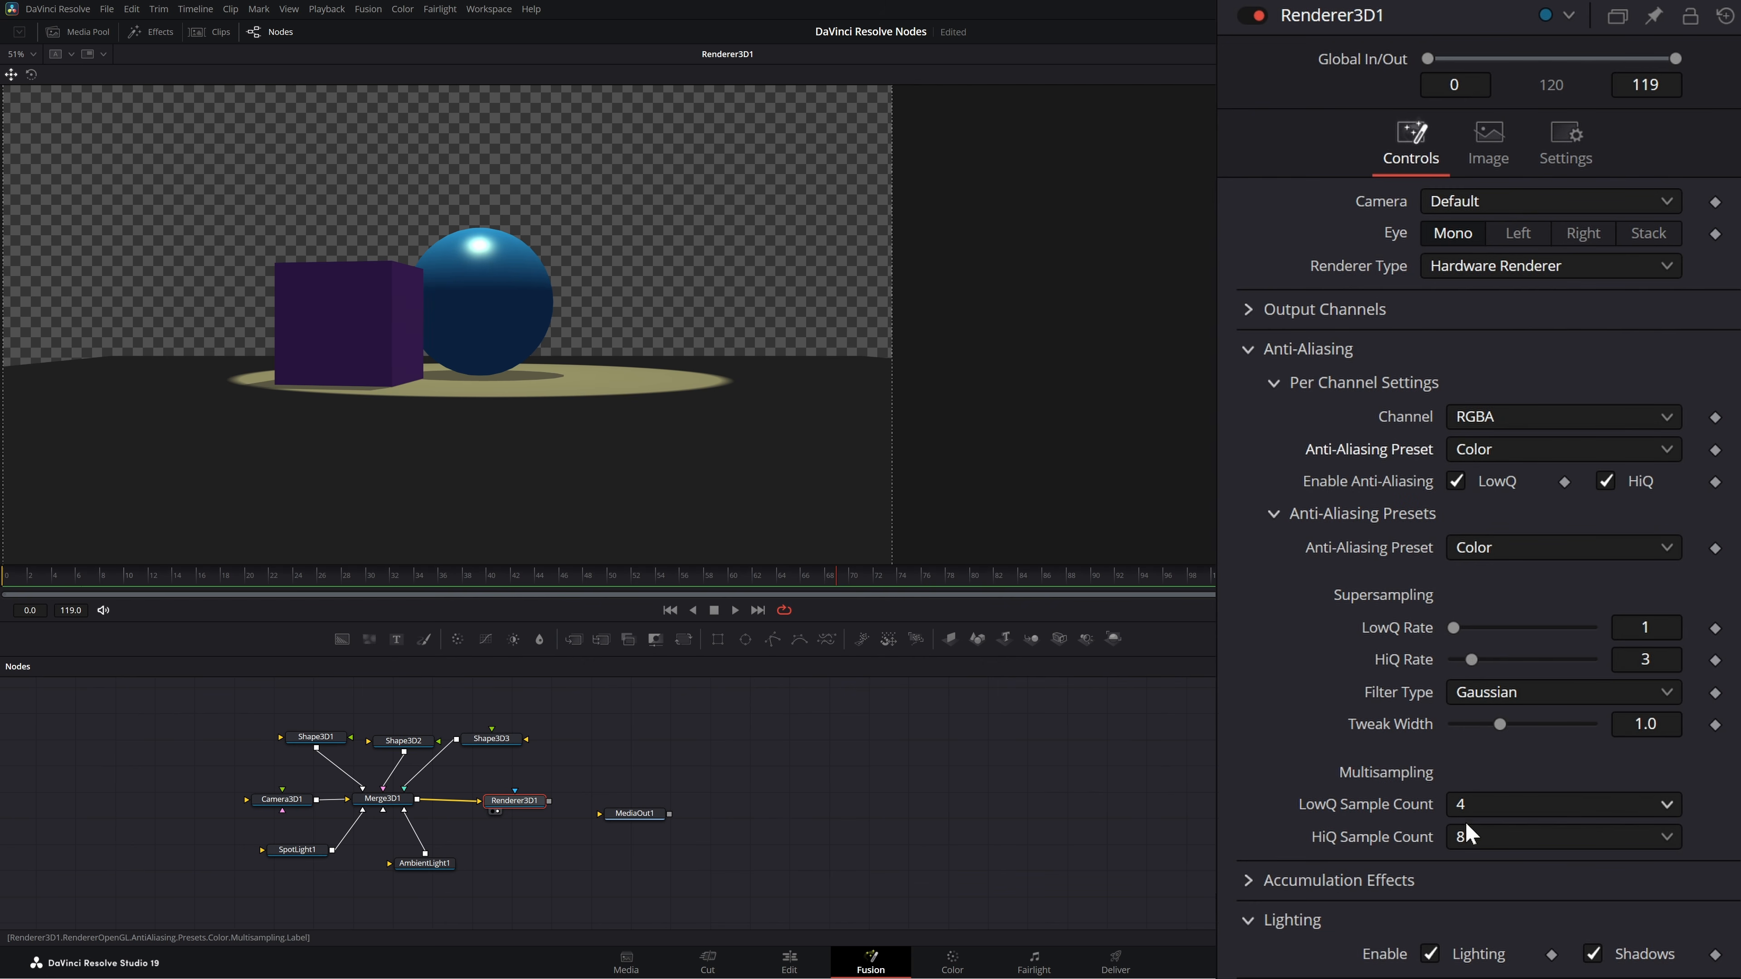
Step: Collapse the Anti-Aliasing Presets and turn LowQ anti-aliasing for the RGBA channel off and on again
left_click(1323, 514)
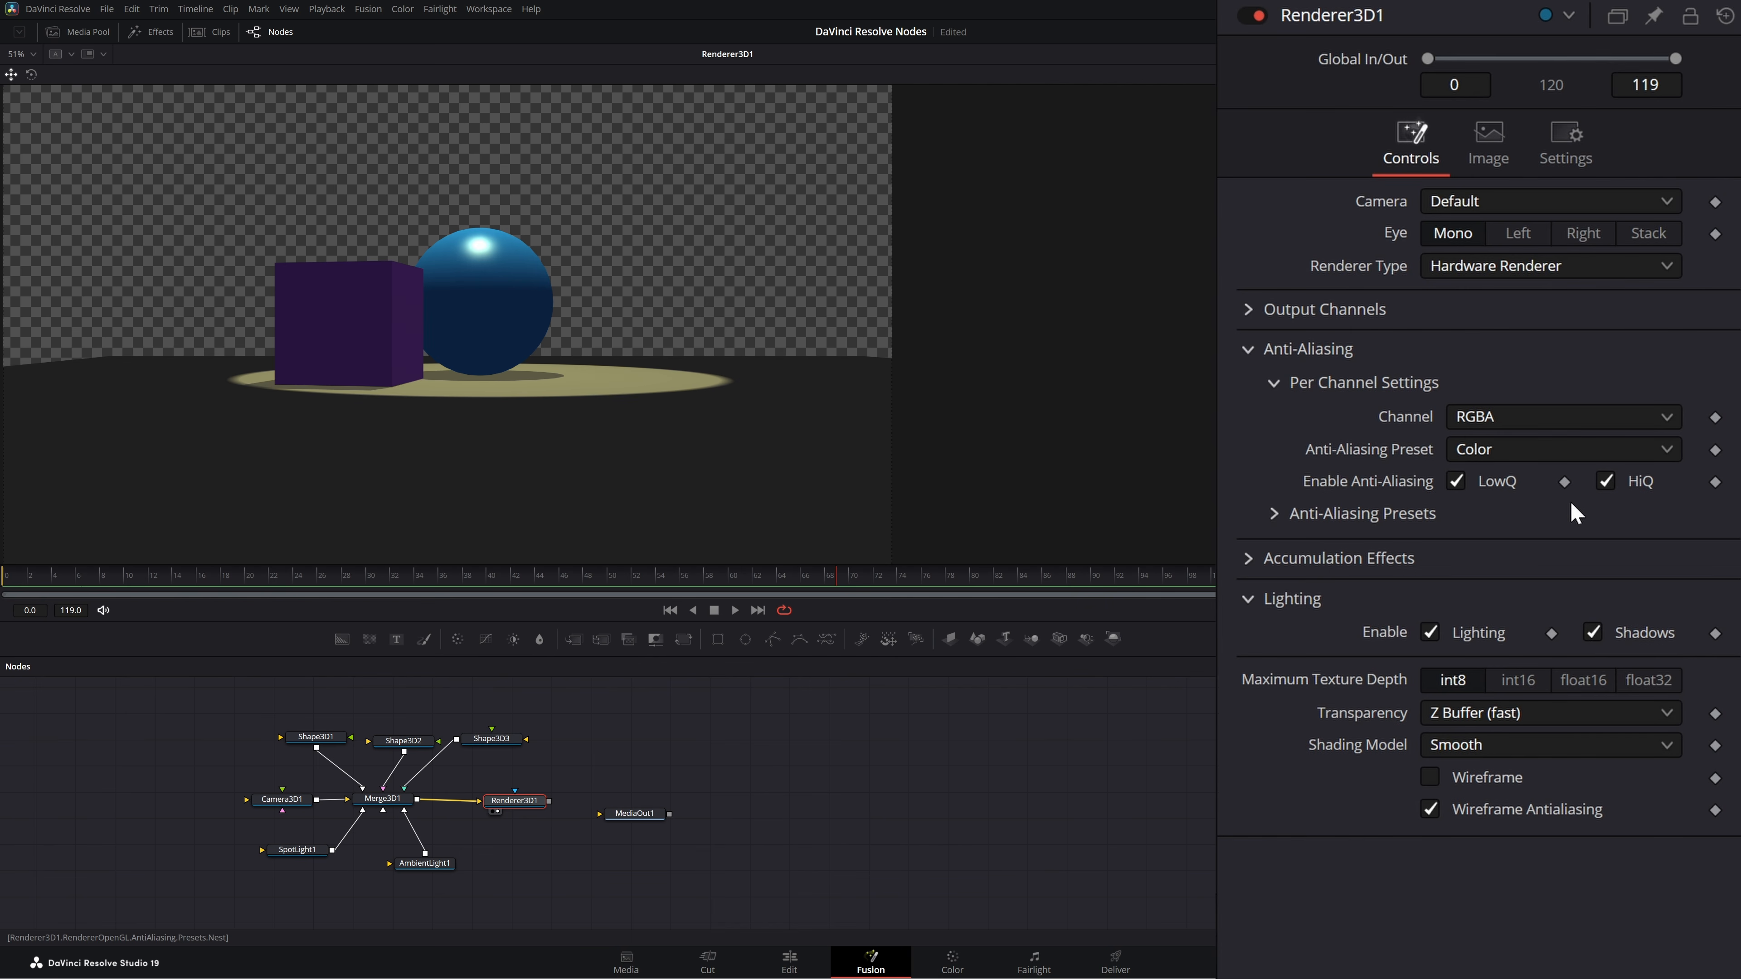
left_click(1457, 482)
left_click(1457, 482)
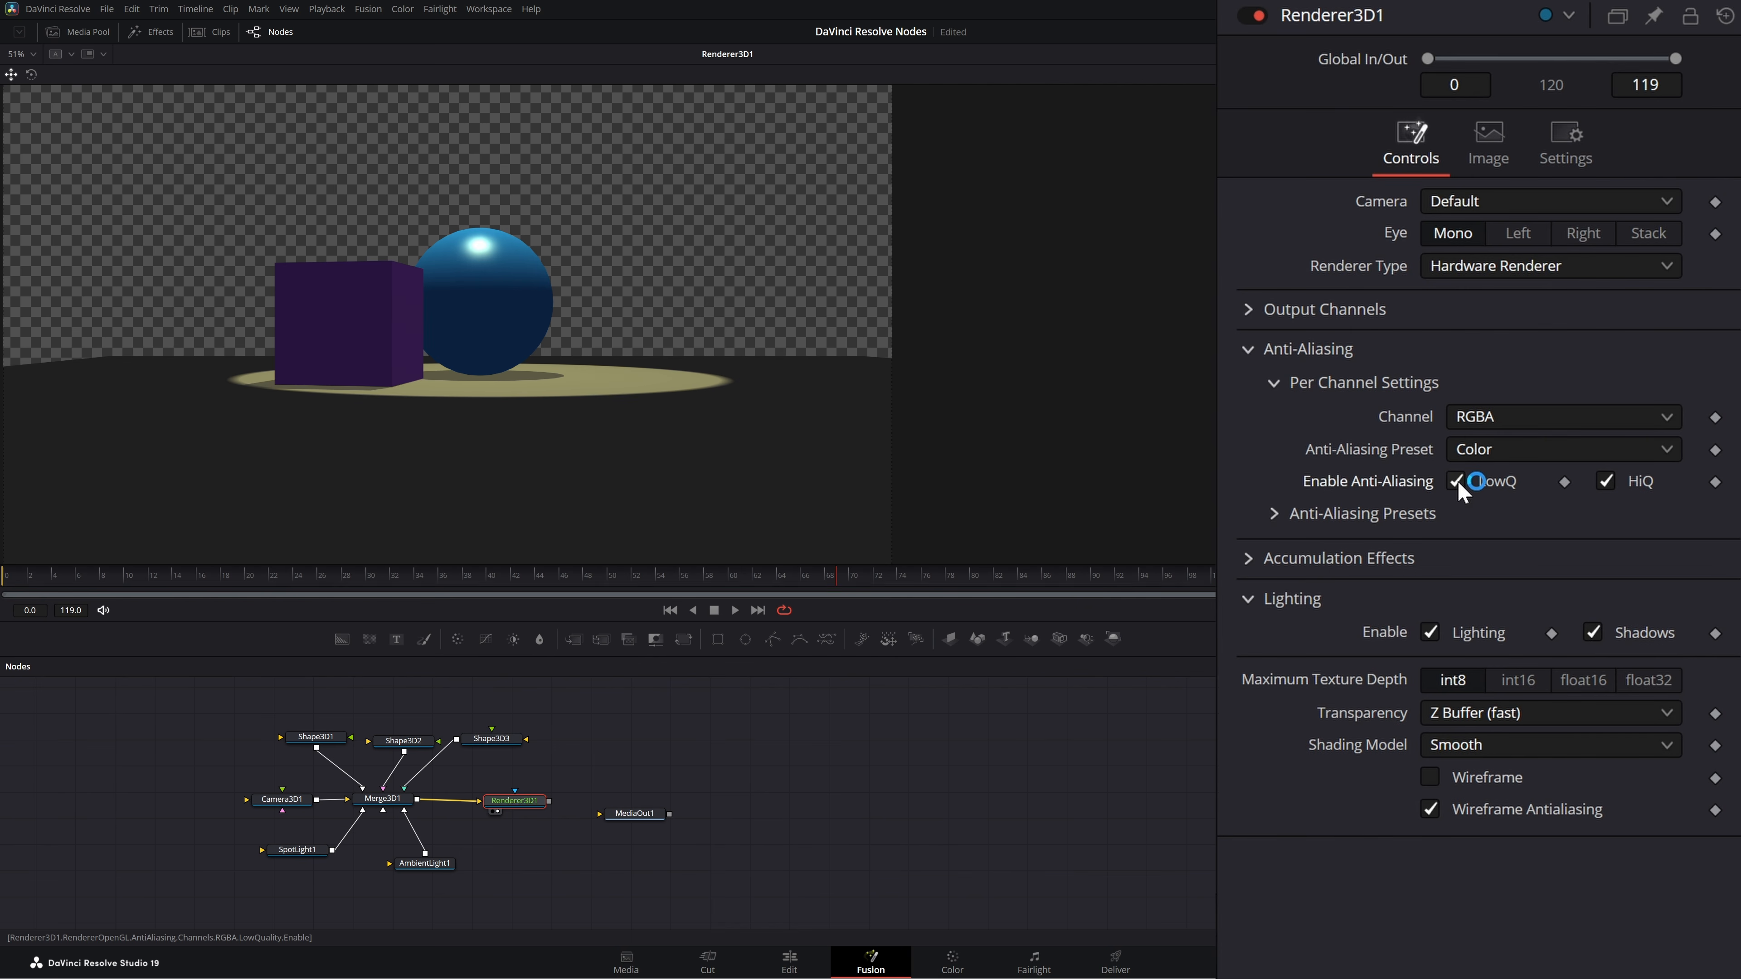
Step: Examine the Anti-Aliasing Presets again, checking the preset choices and the supersampling Filter Type options
left_click(1354, 516)
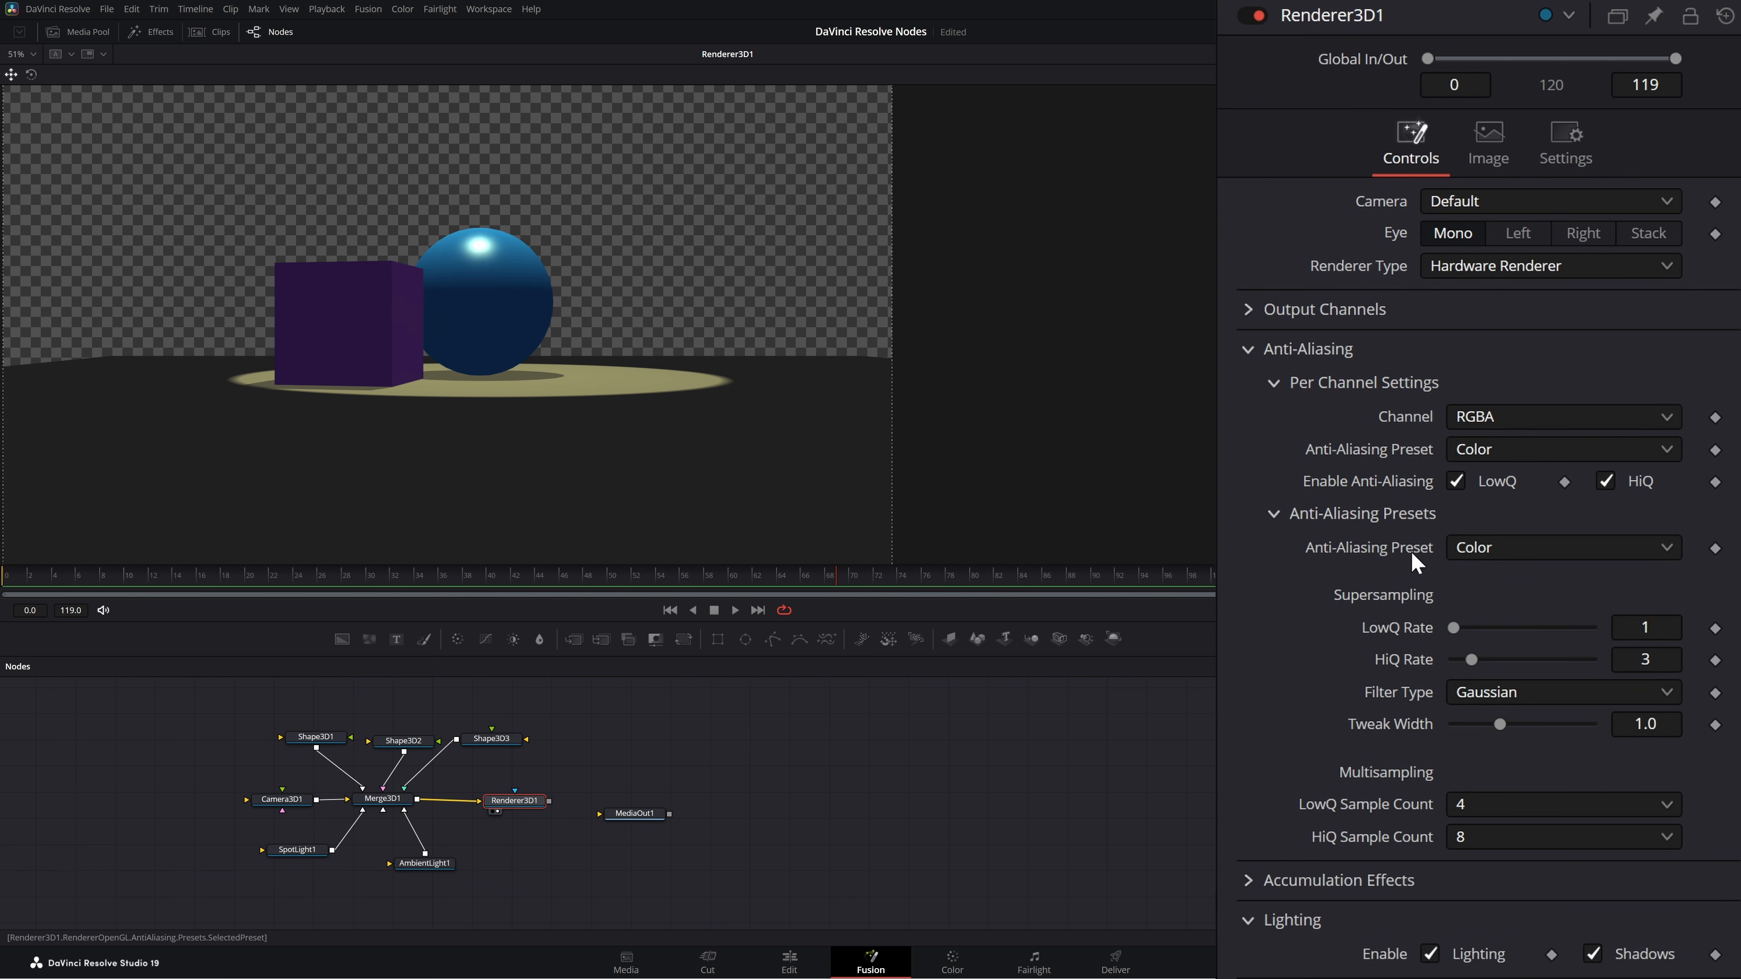
left_click(1513, 550)
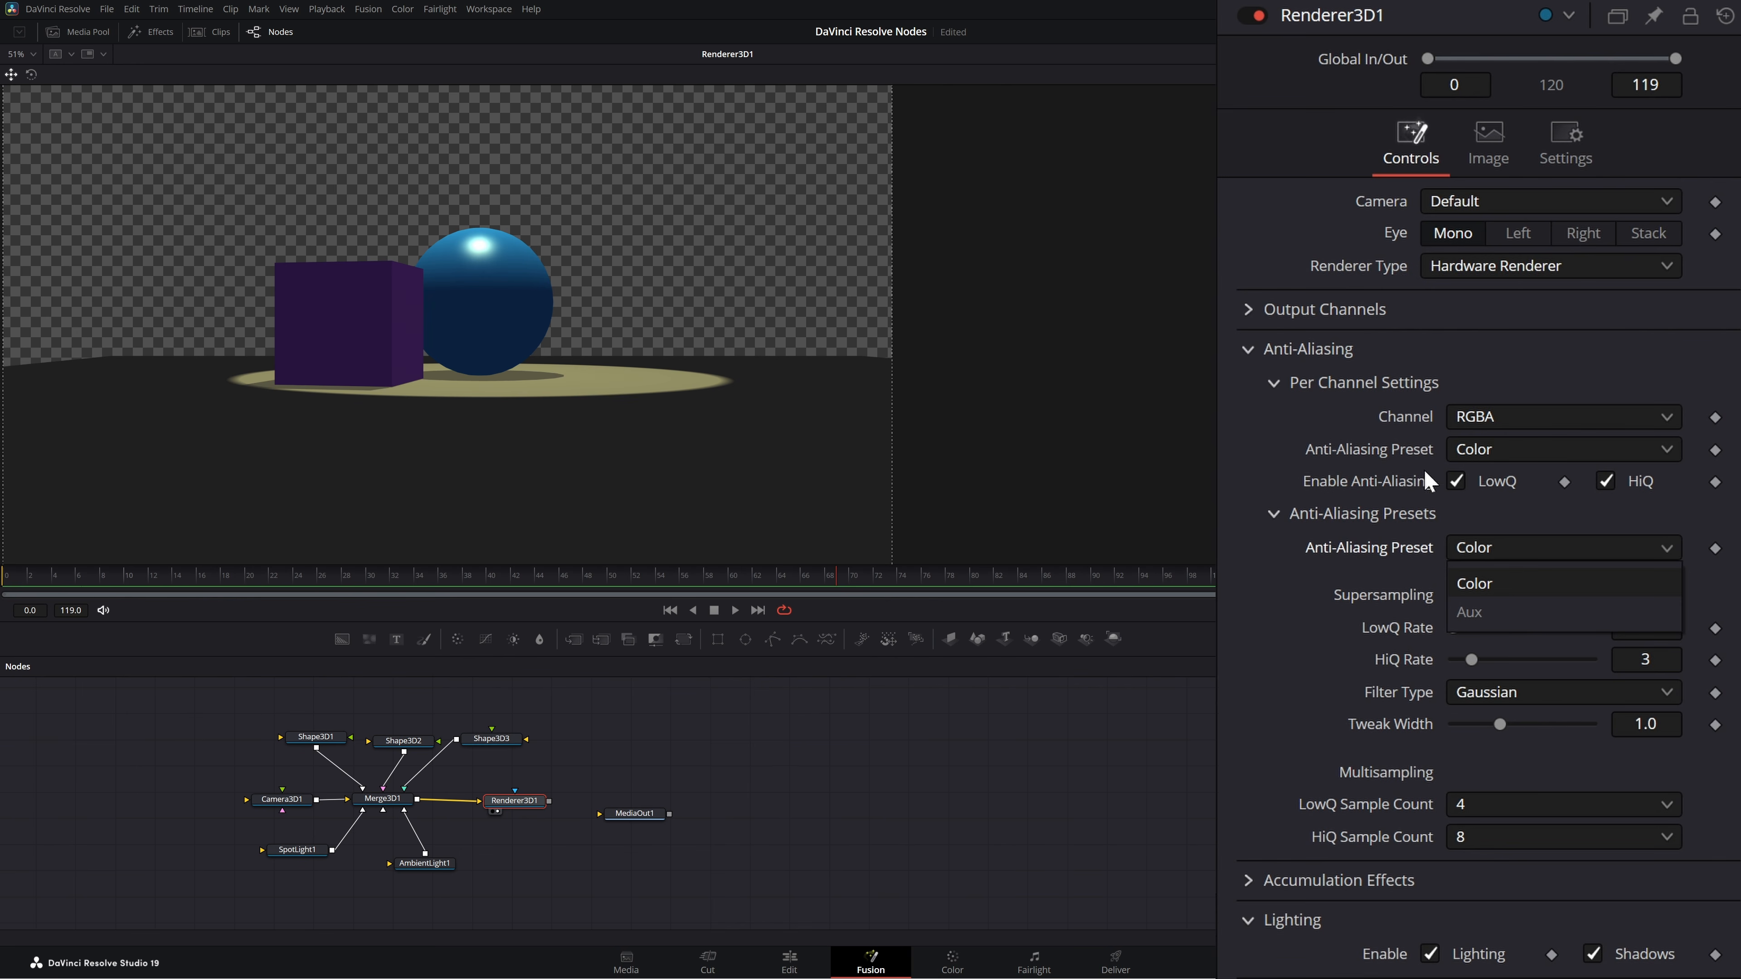
left_click(1481, 555)
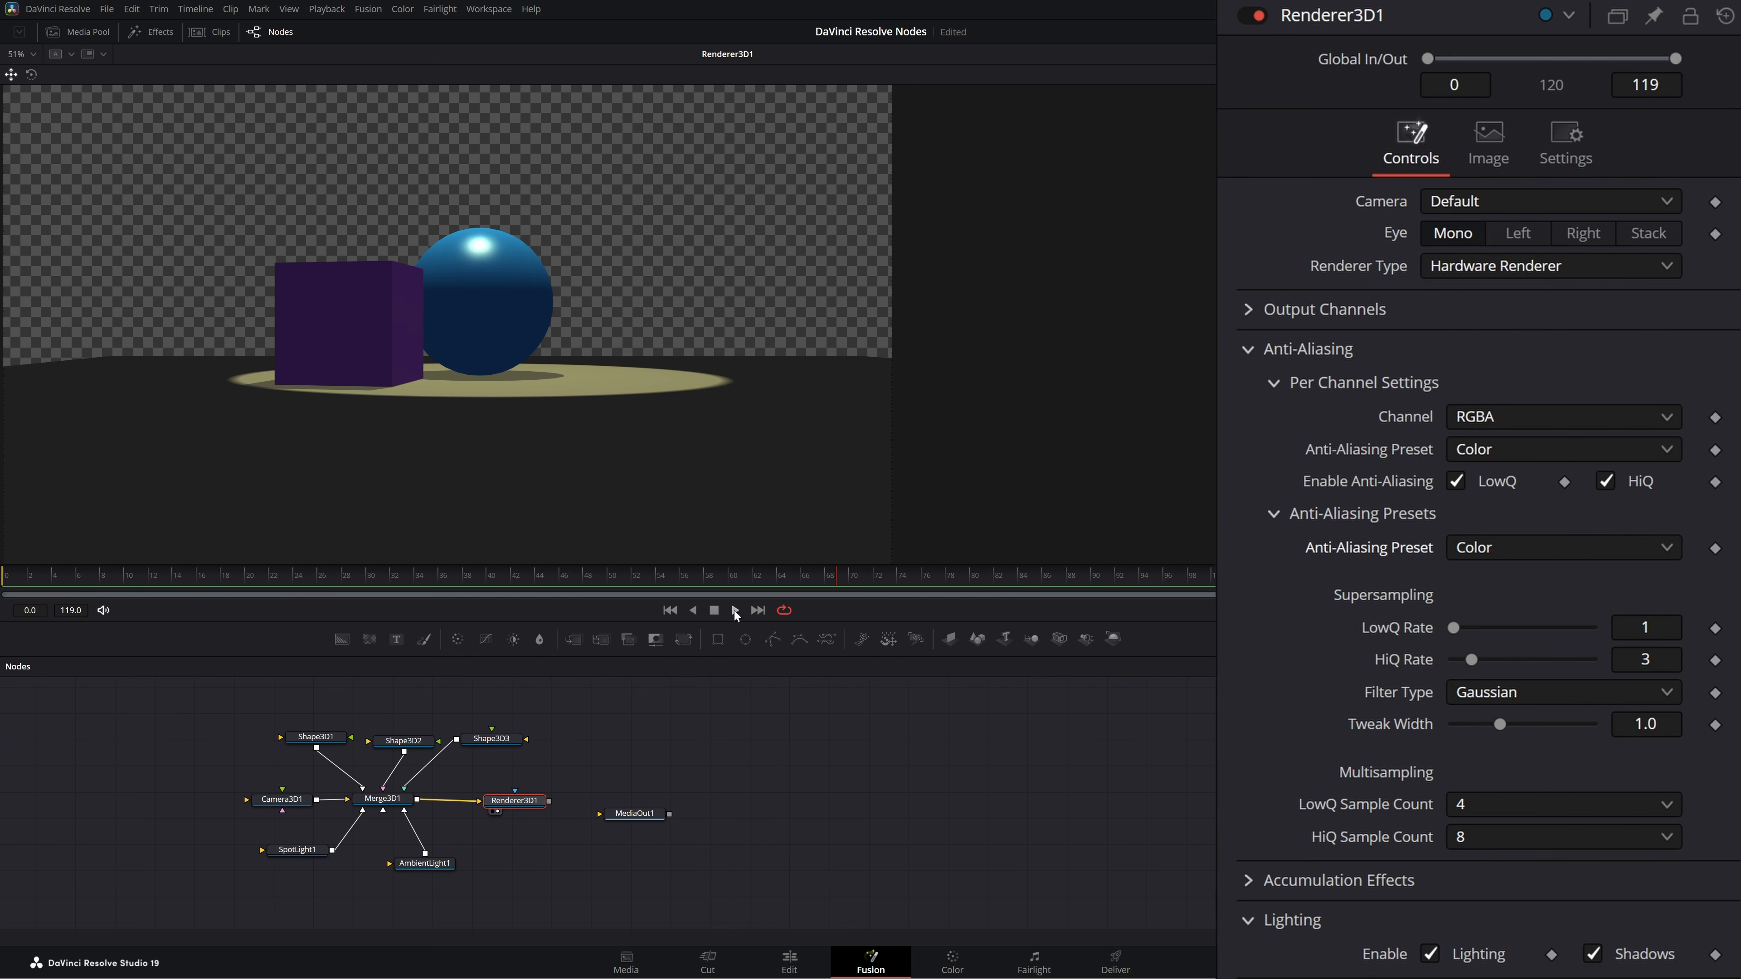
left_click(1496, 693)
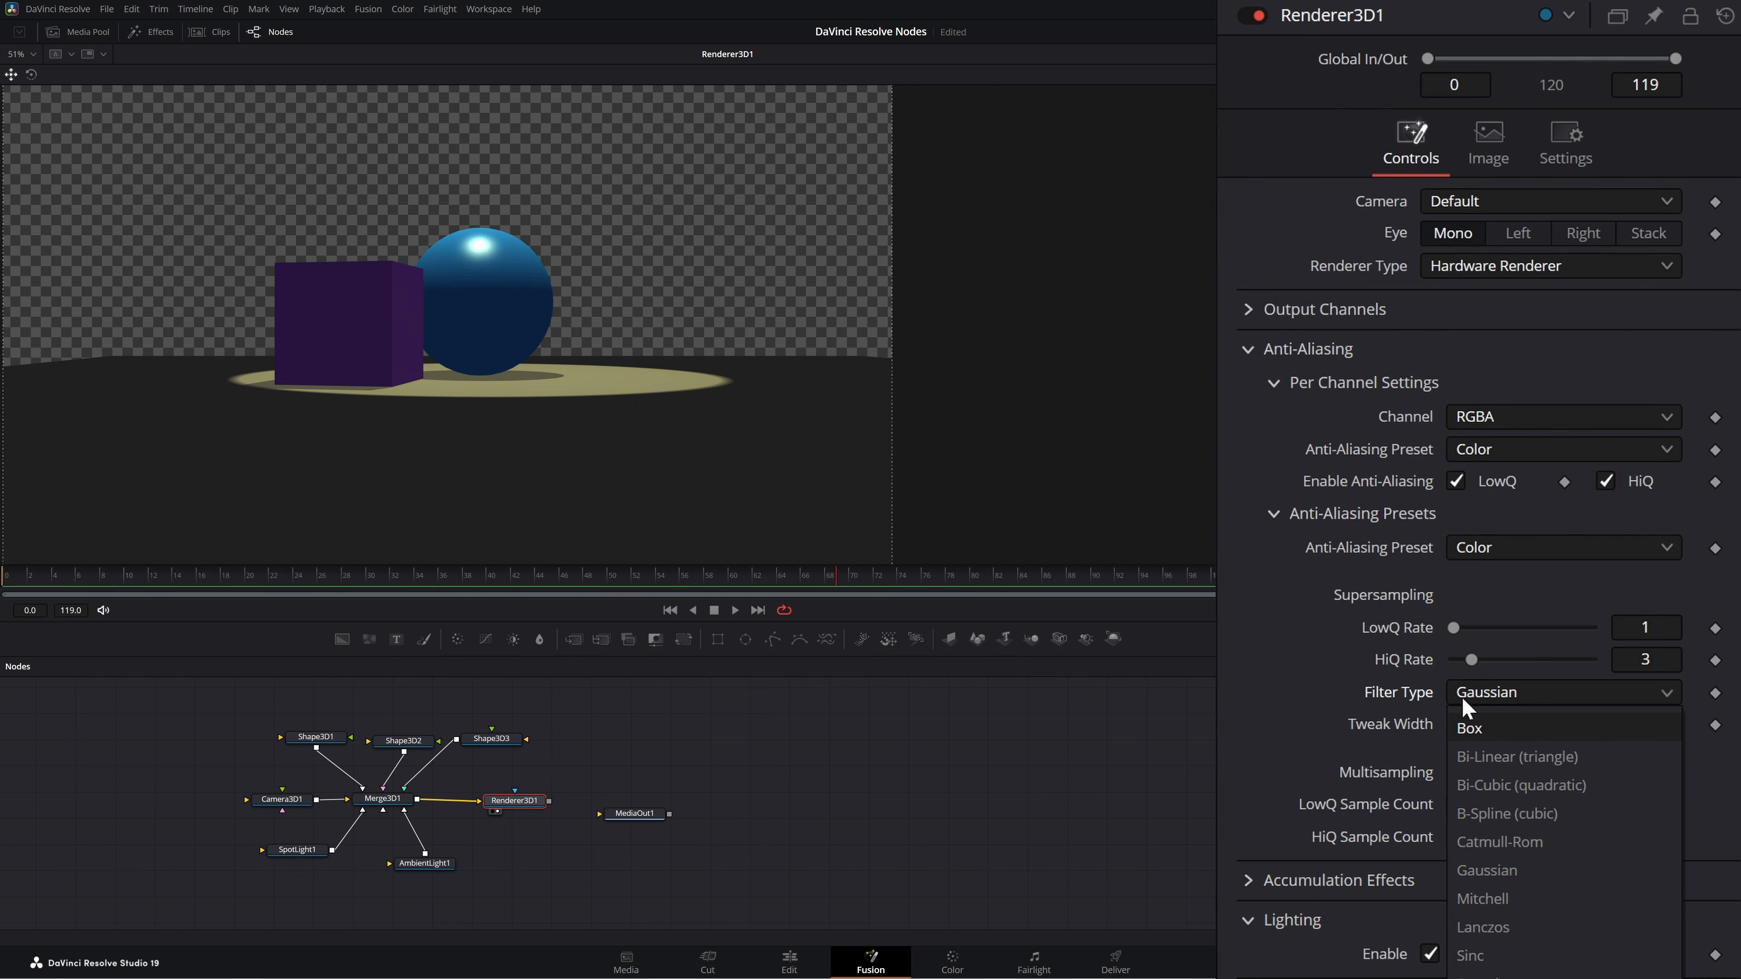
left_click(1415, 694)
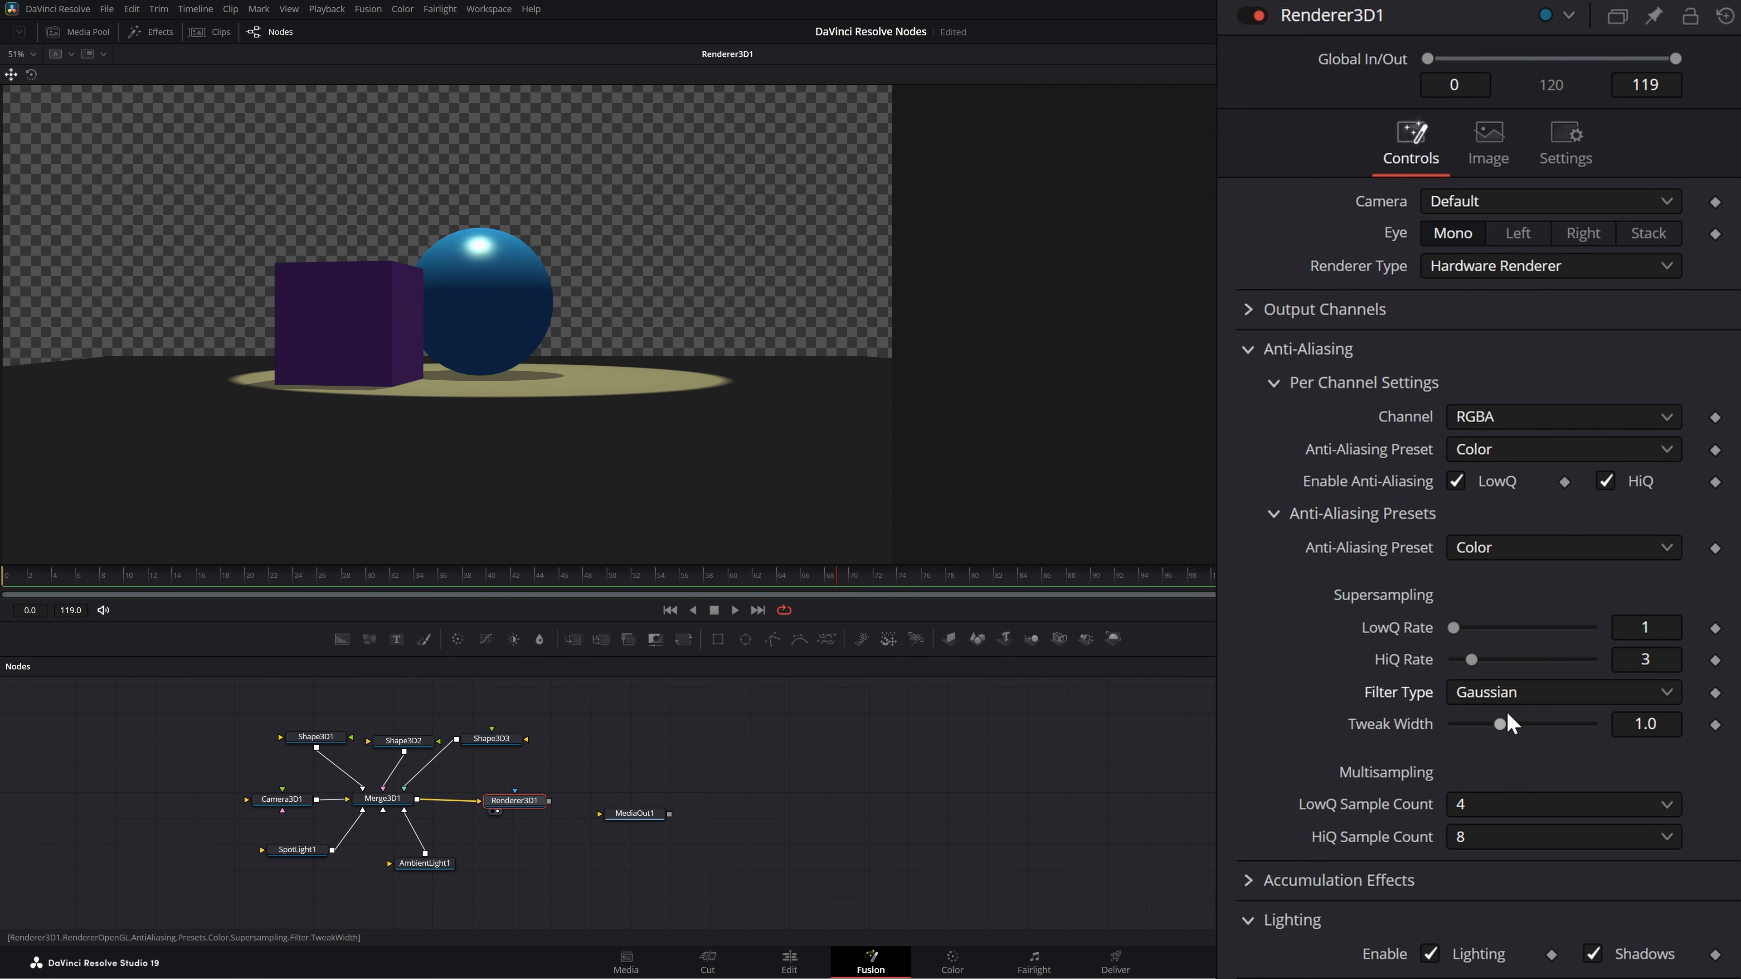
Step: Test the supersampling Tweak Width at 0.5 and at a much higher value on the spotlight's edge, and undo the change
left_click_drag(539, 381, 291, 400)
scroll(291, 400, "up", 8)
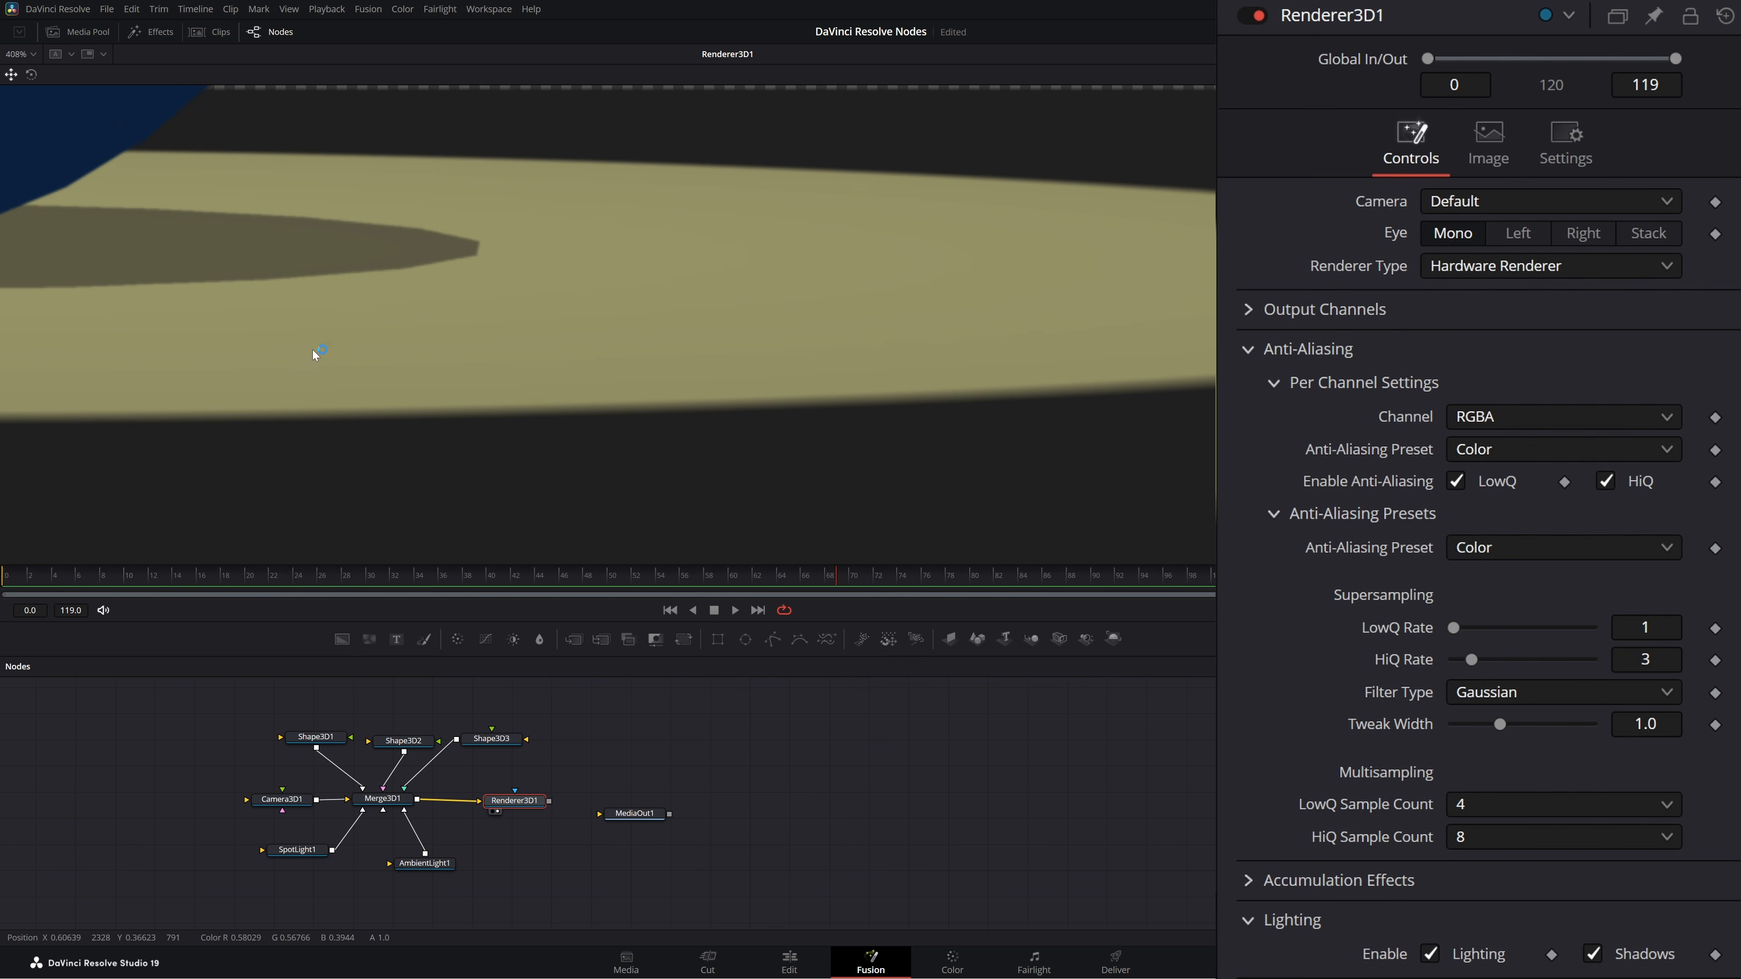
scroll(302, 405, "up", 2)
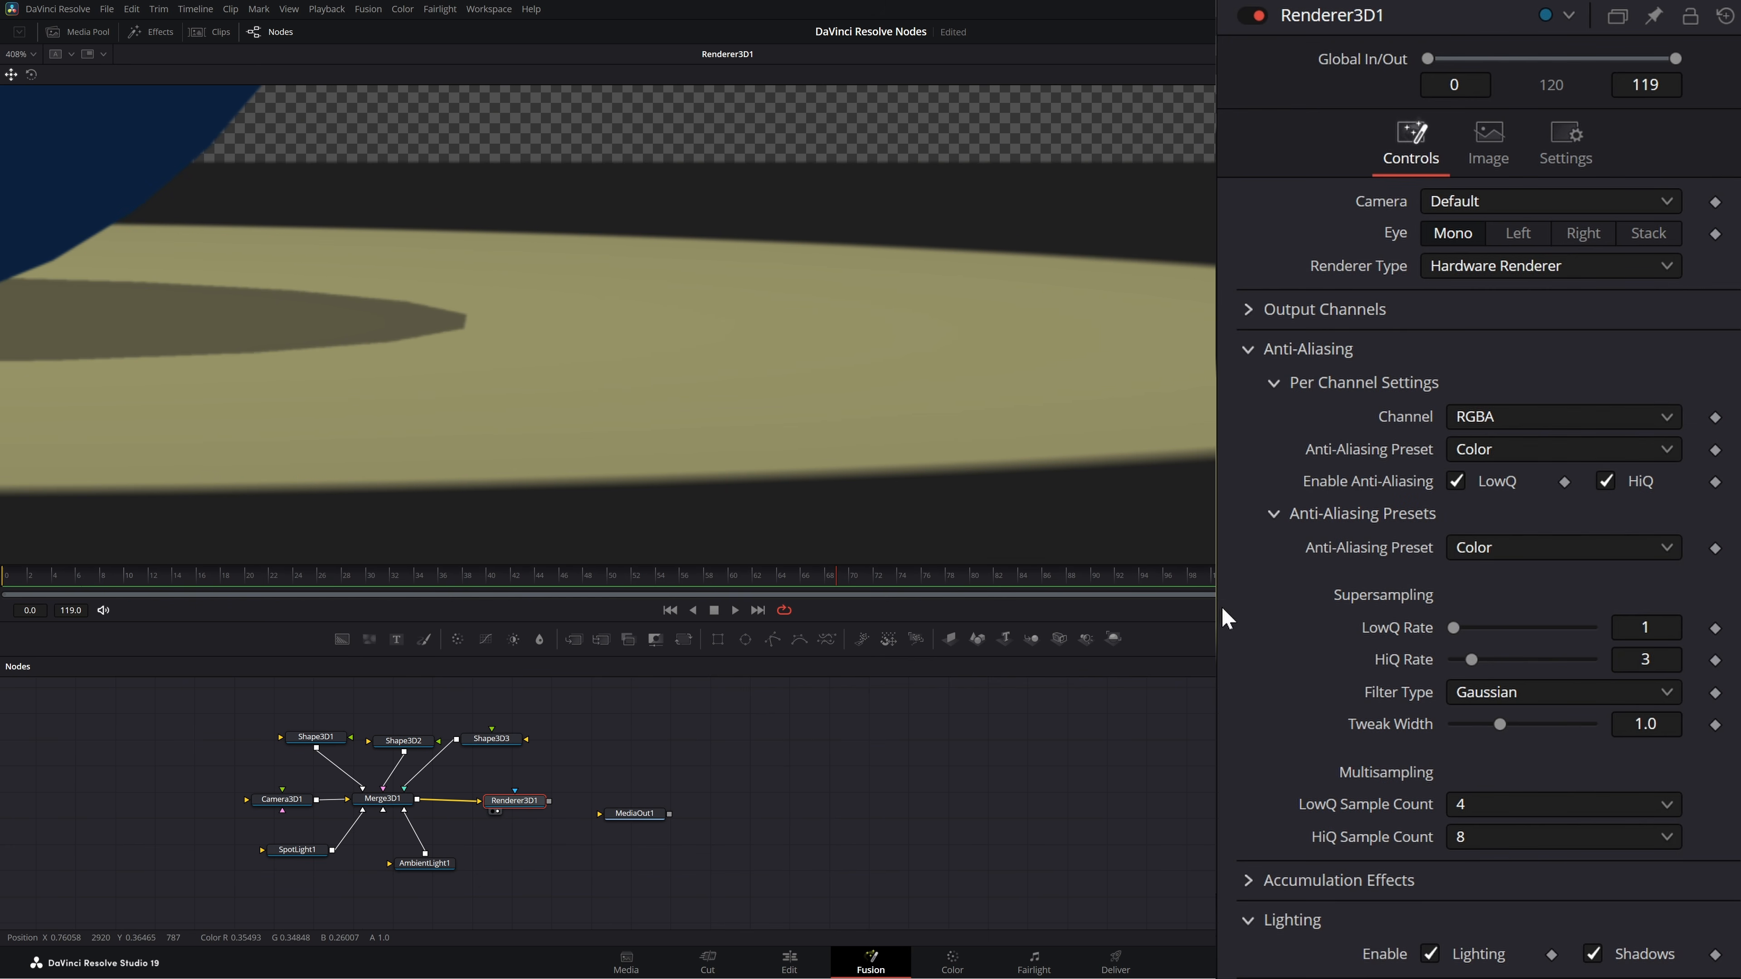
left_click_drag(1497, 728, 1439, 733)
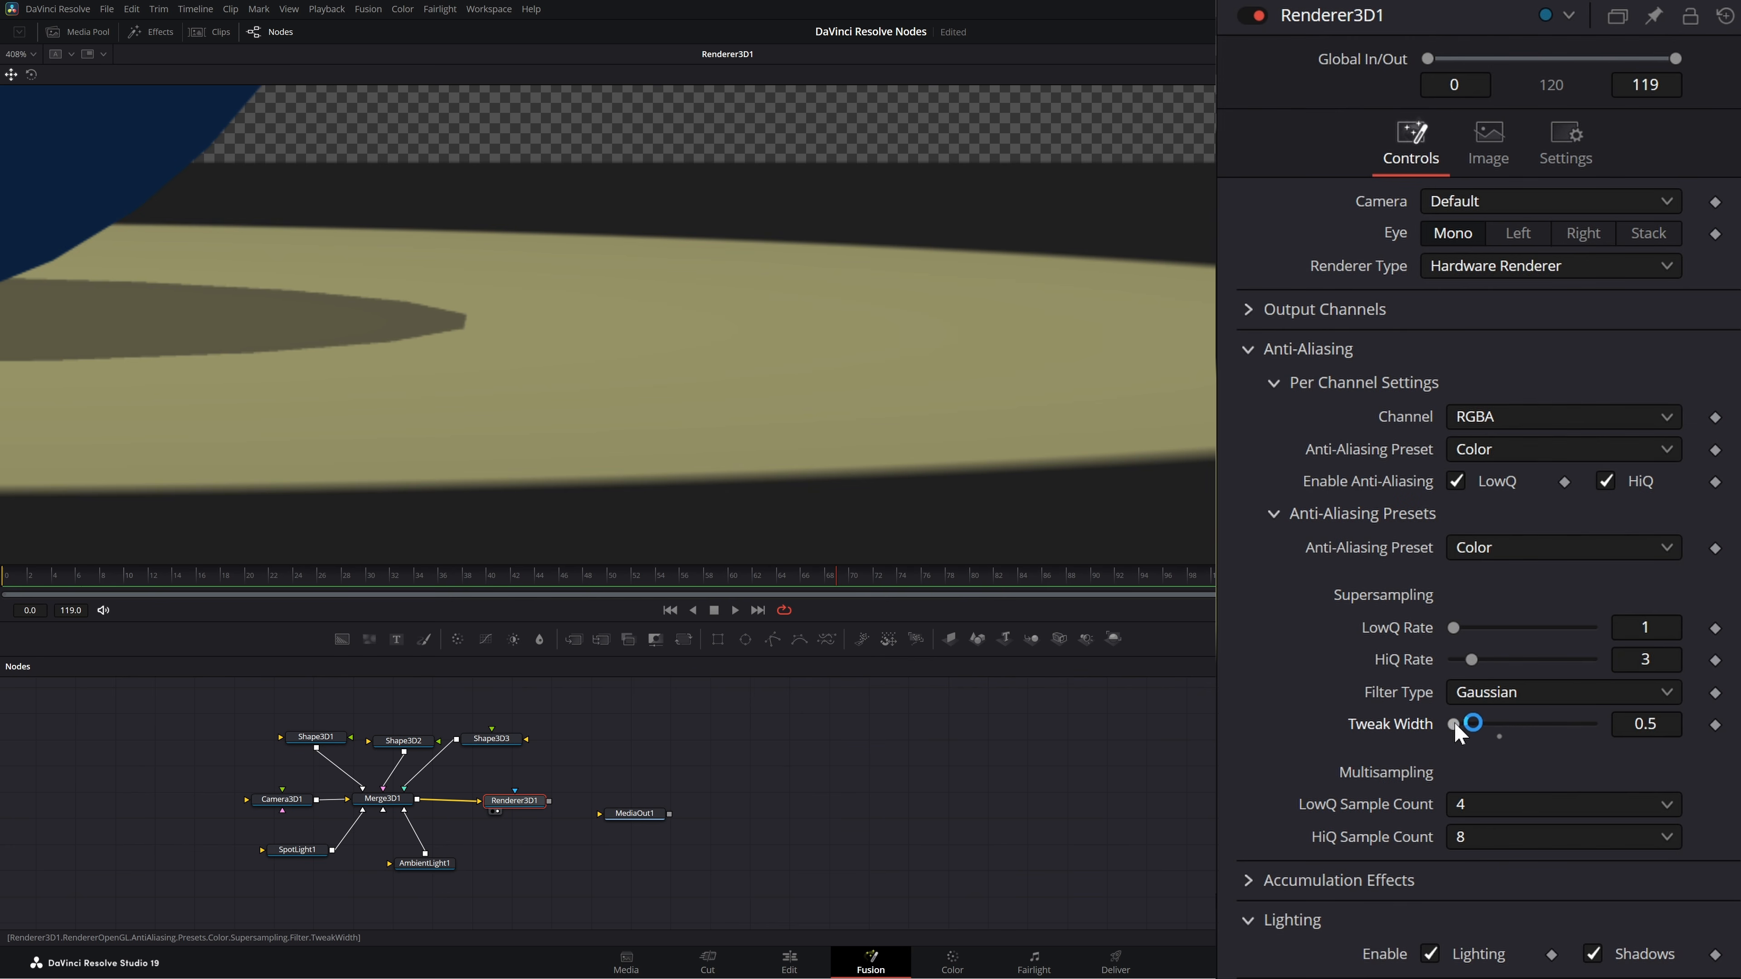
left_click_drag(1454, 723, 1604, 738)
key("ctrl+z")
Step: Collapse the Anti-Aliasing Presets and Lighting sections of the Renderer3D1 settings
left_click(1300, 525)
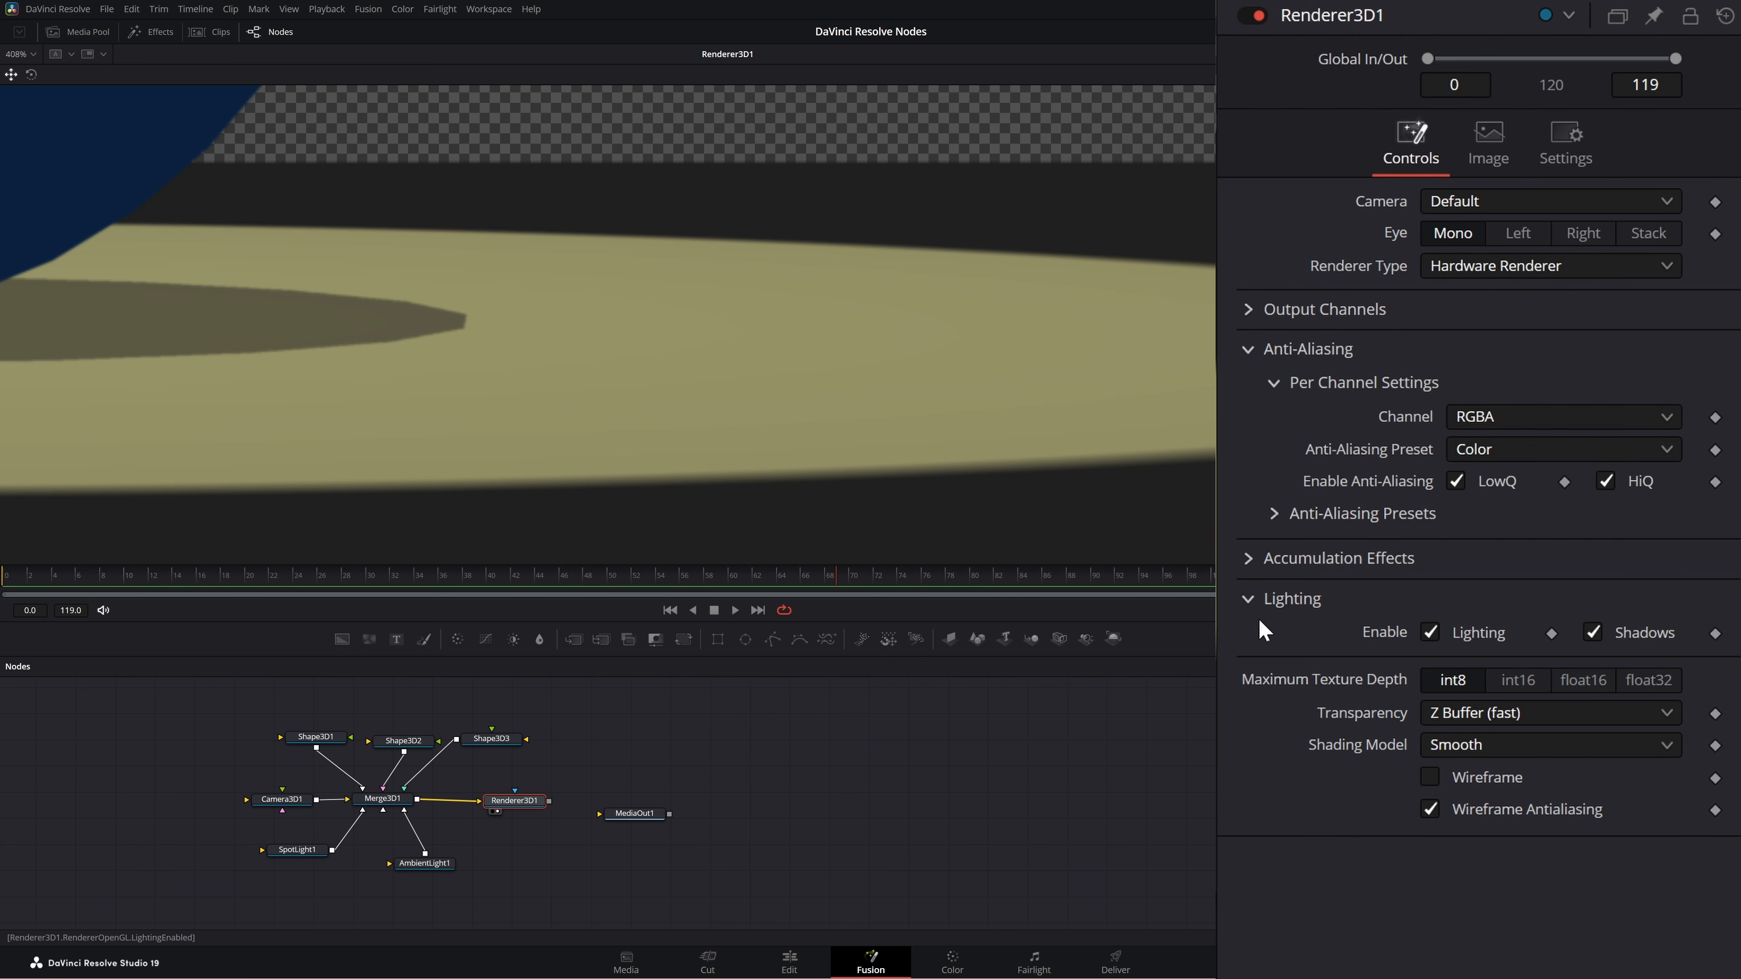
left_click(1249, 600)
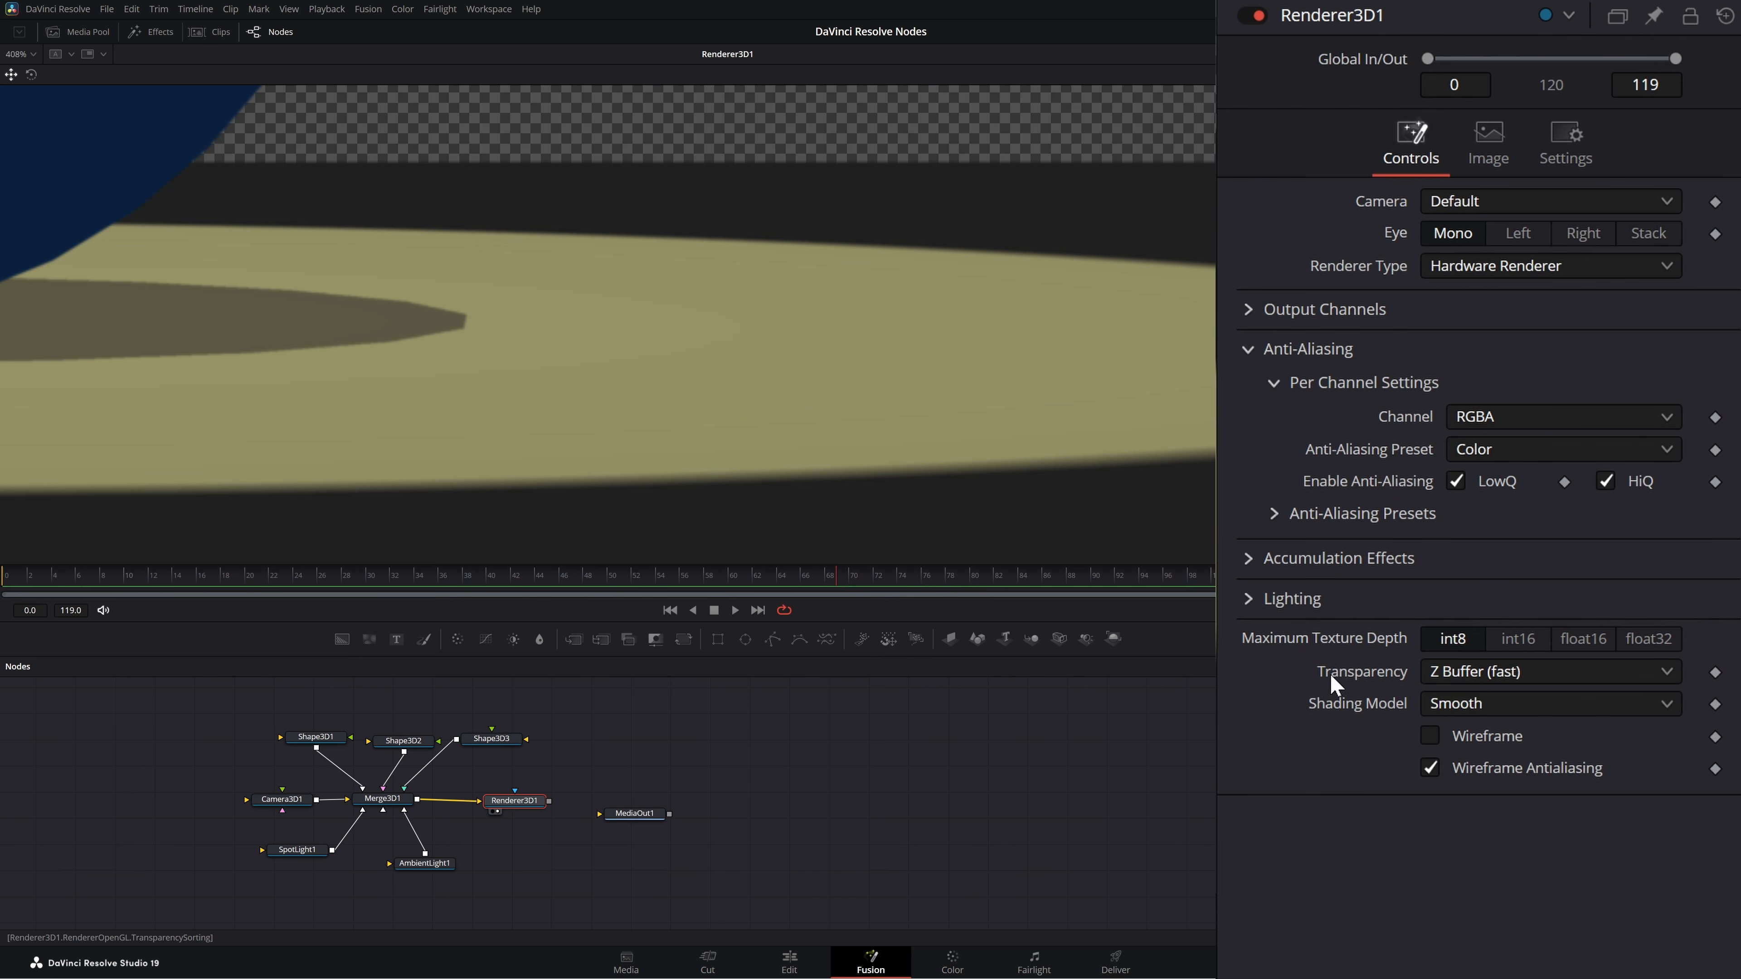
Step: Try the Sorted (accurate) and Quick Sort transparency methods on the render, and restore Z Buffer (fast)
scroll(390, 333, "down", 10)
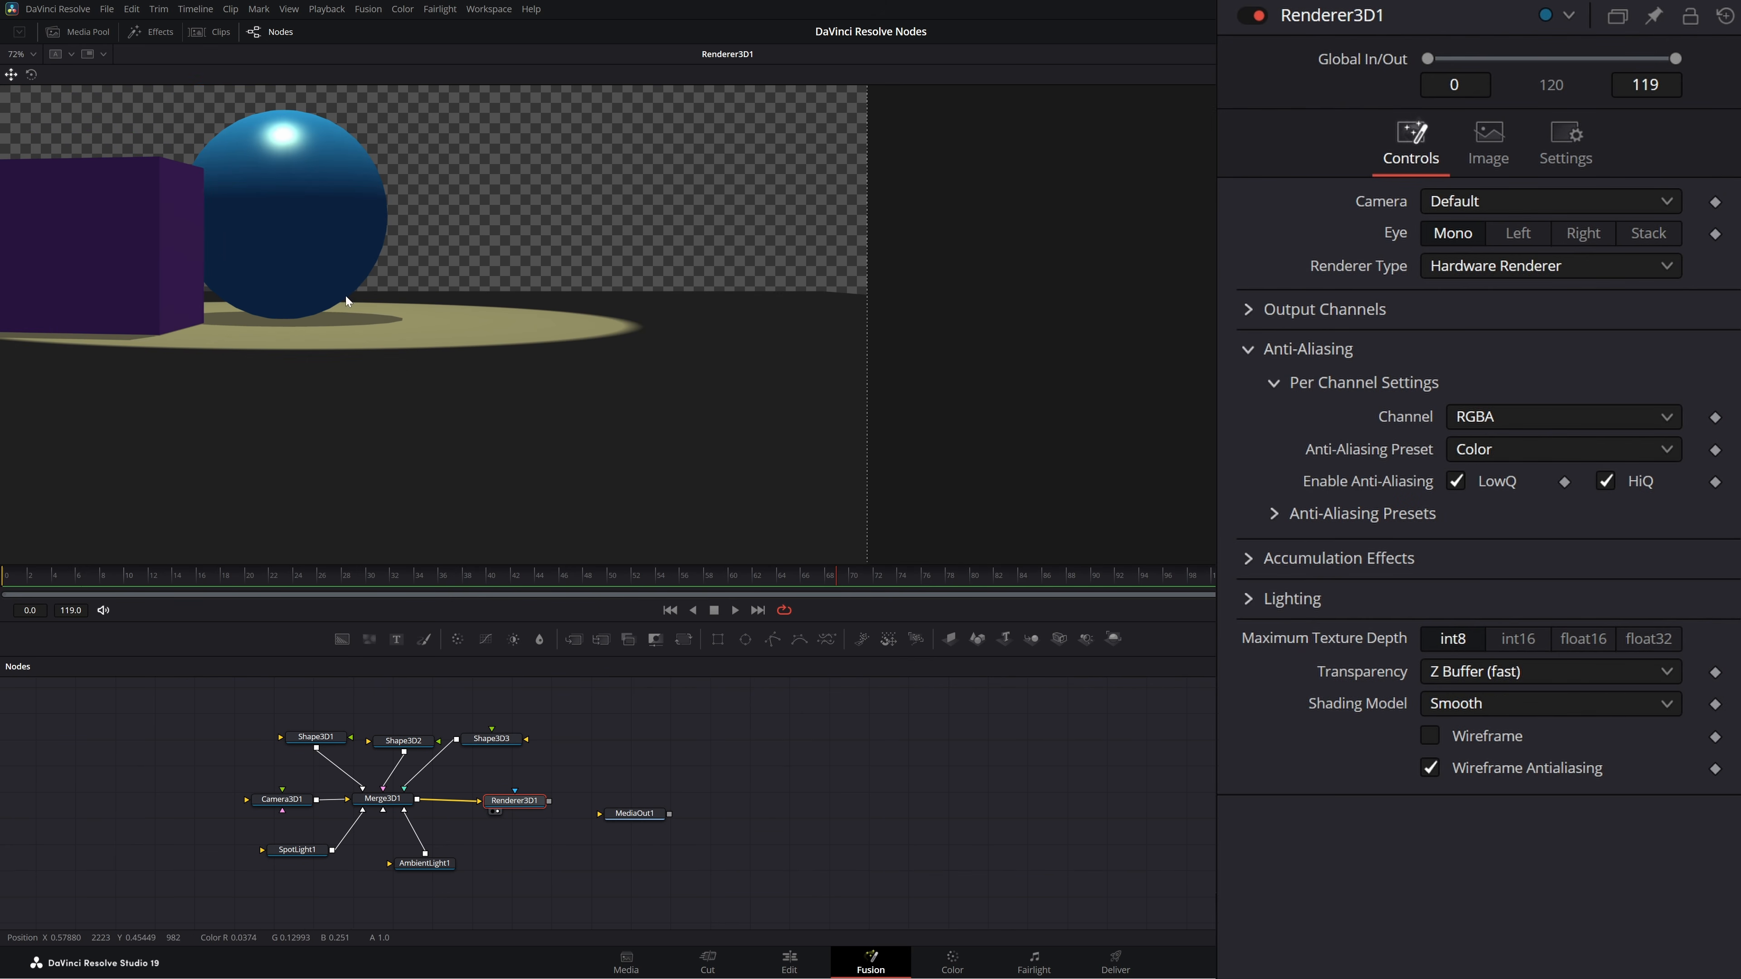
left_click_drag(306, 295, 384, 378)
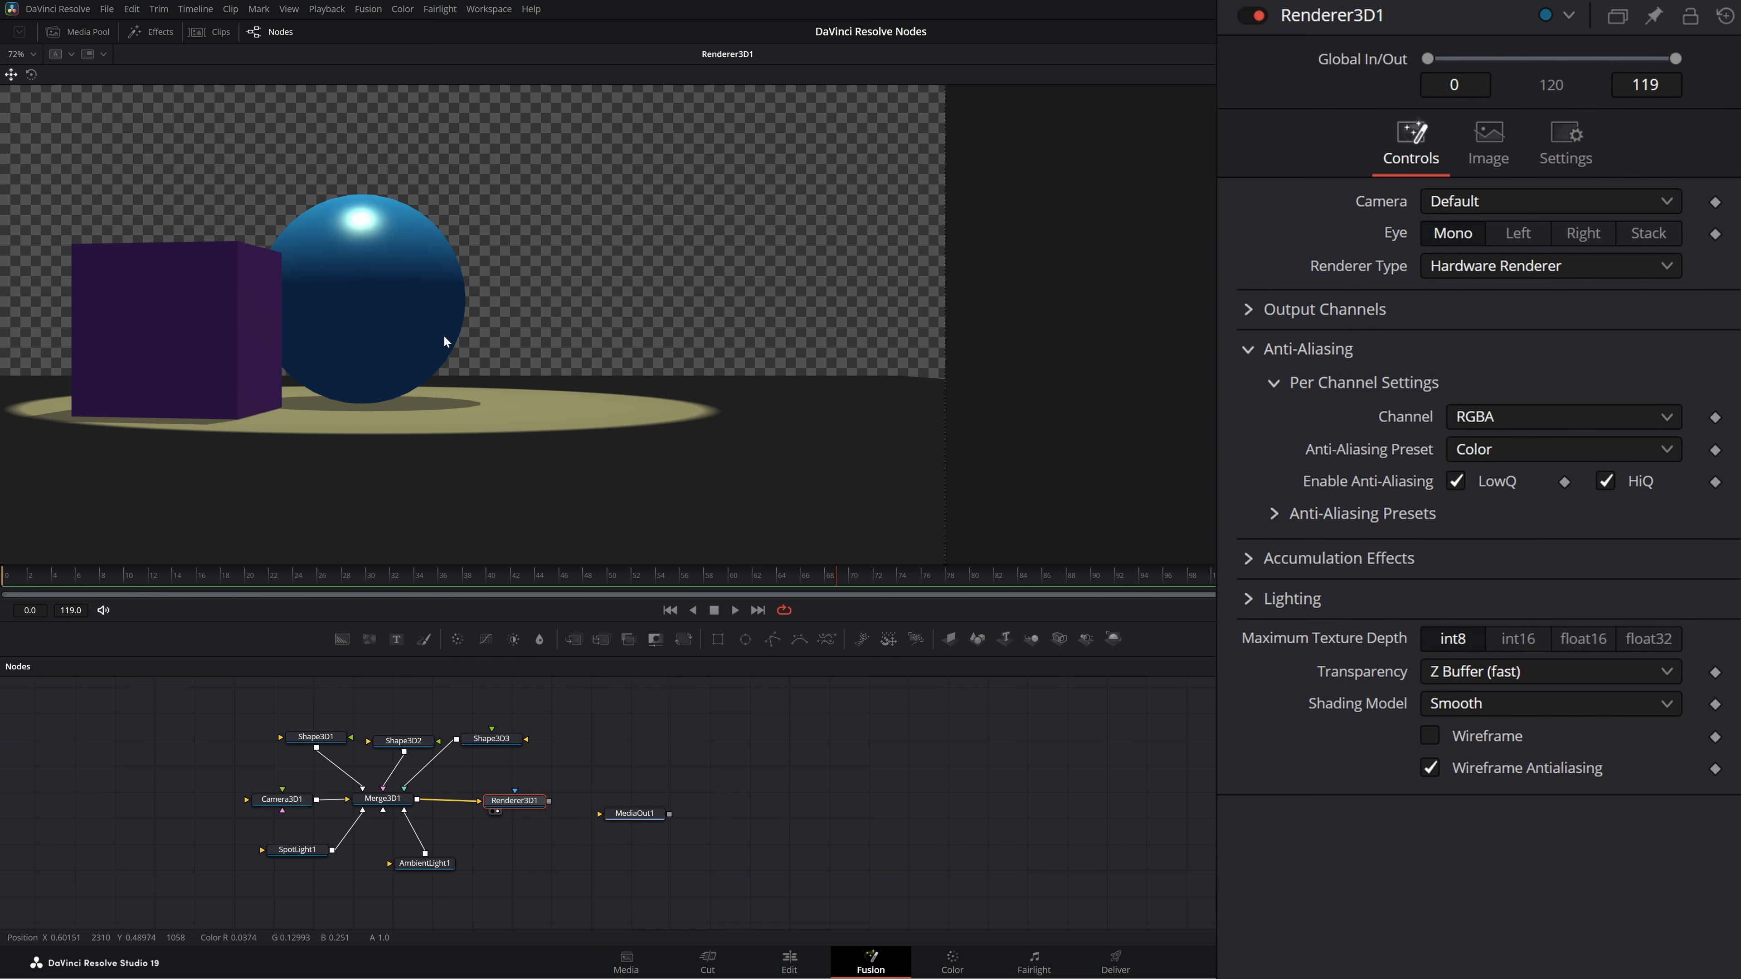
left_click(1500, 673)
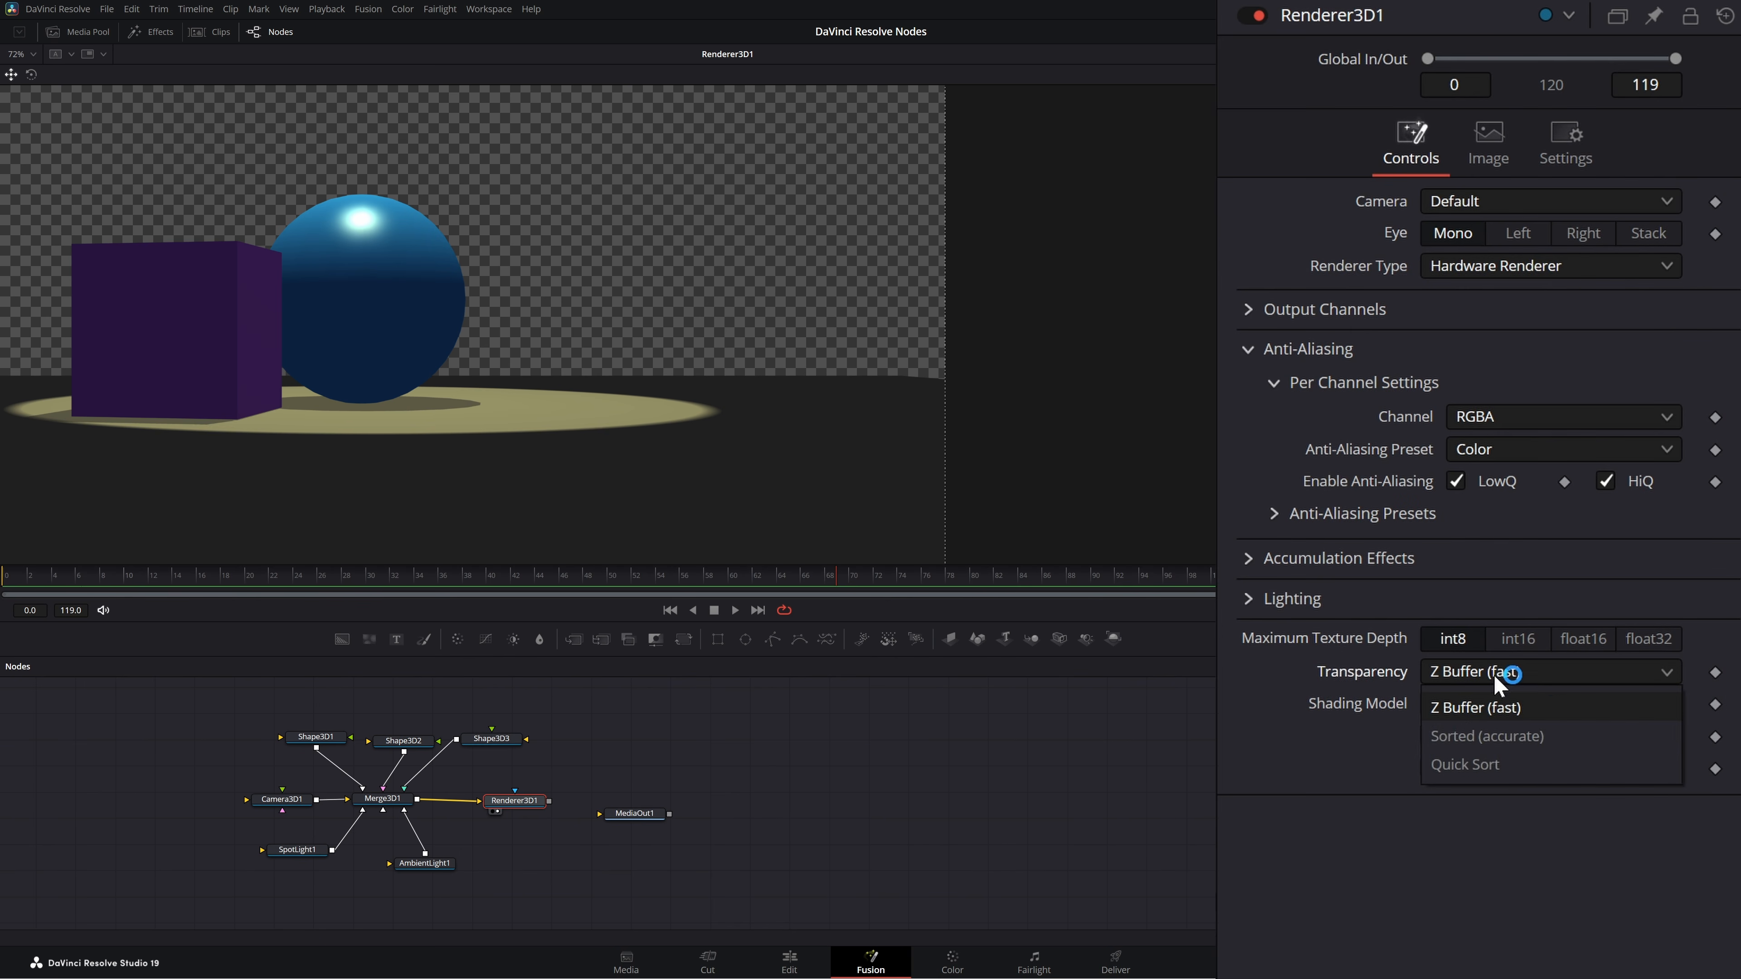
left_click(1498, 736)
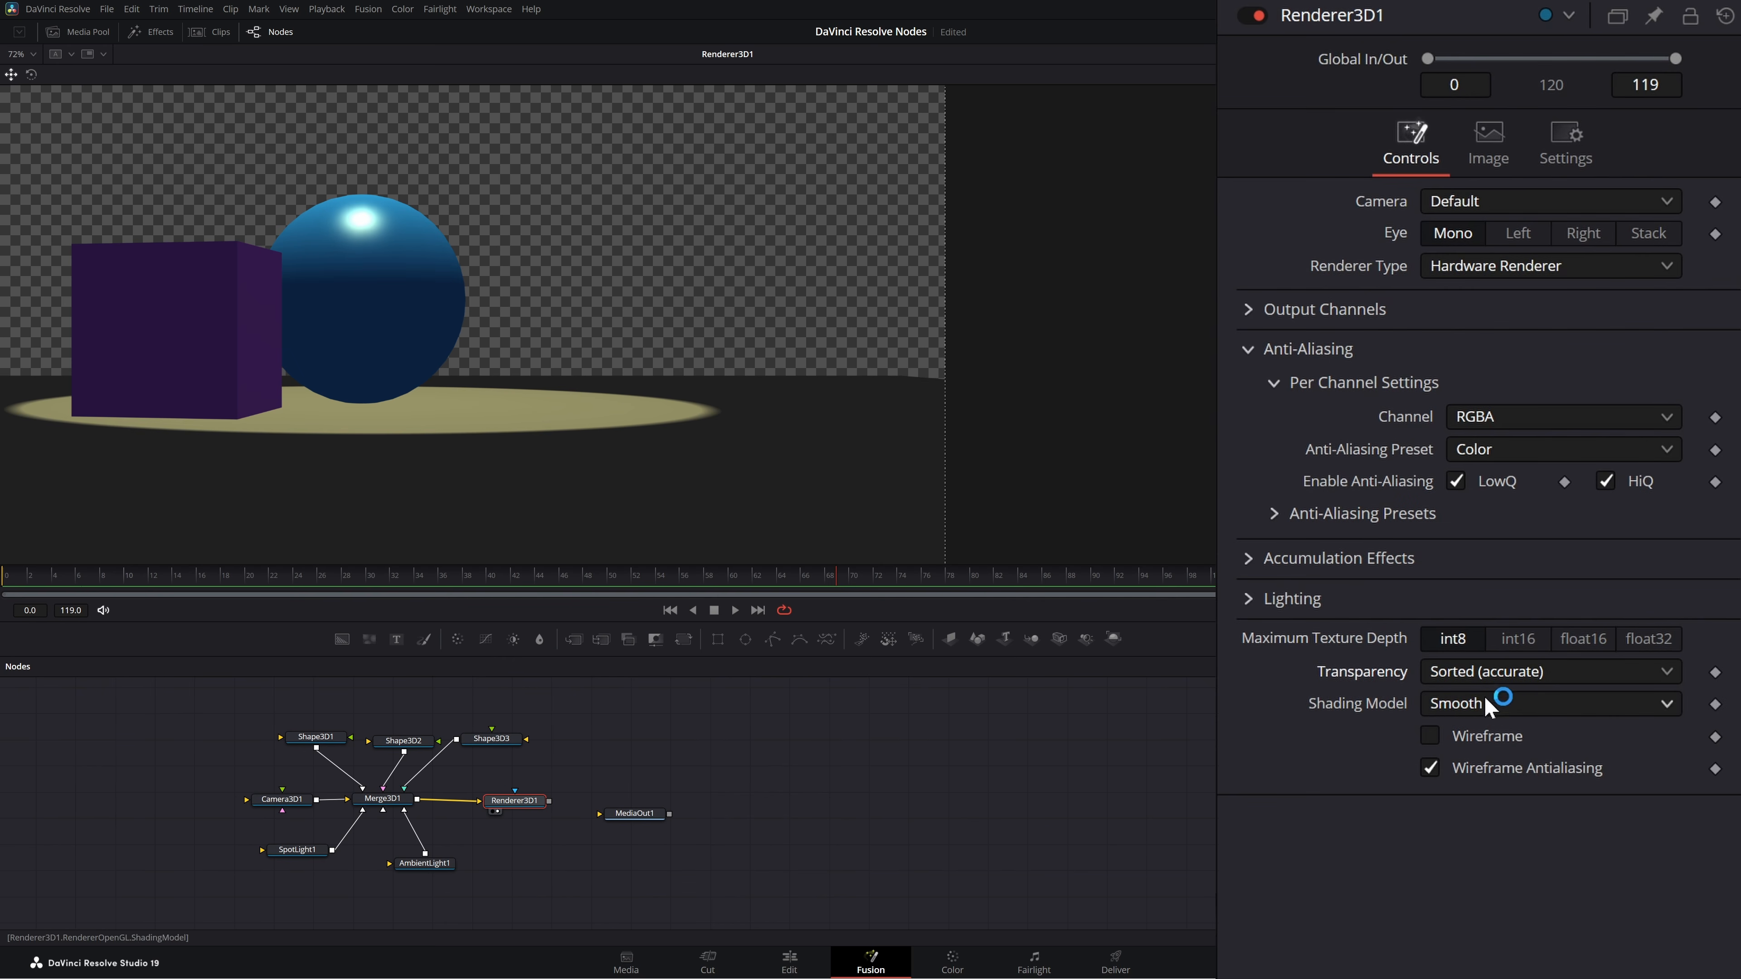
left_click(1463, 672)
left_click(1484, 768)
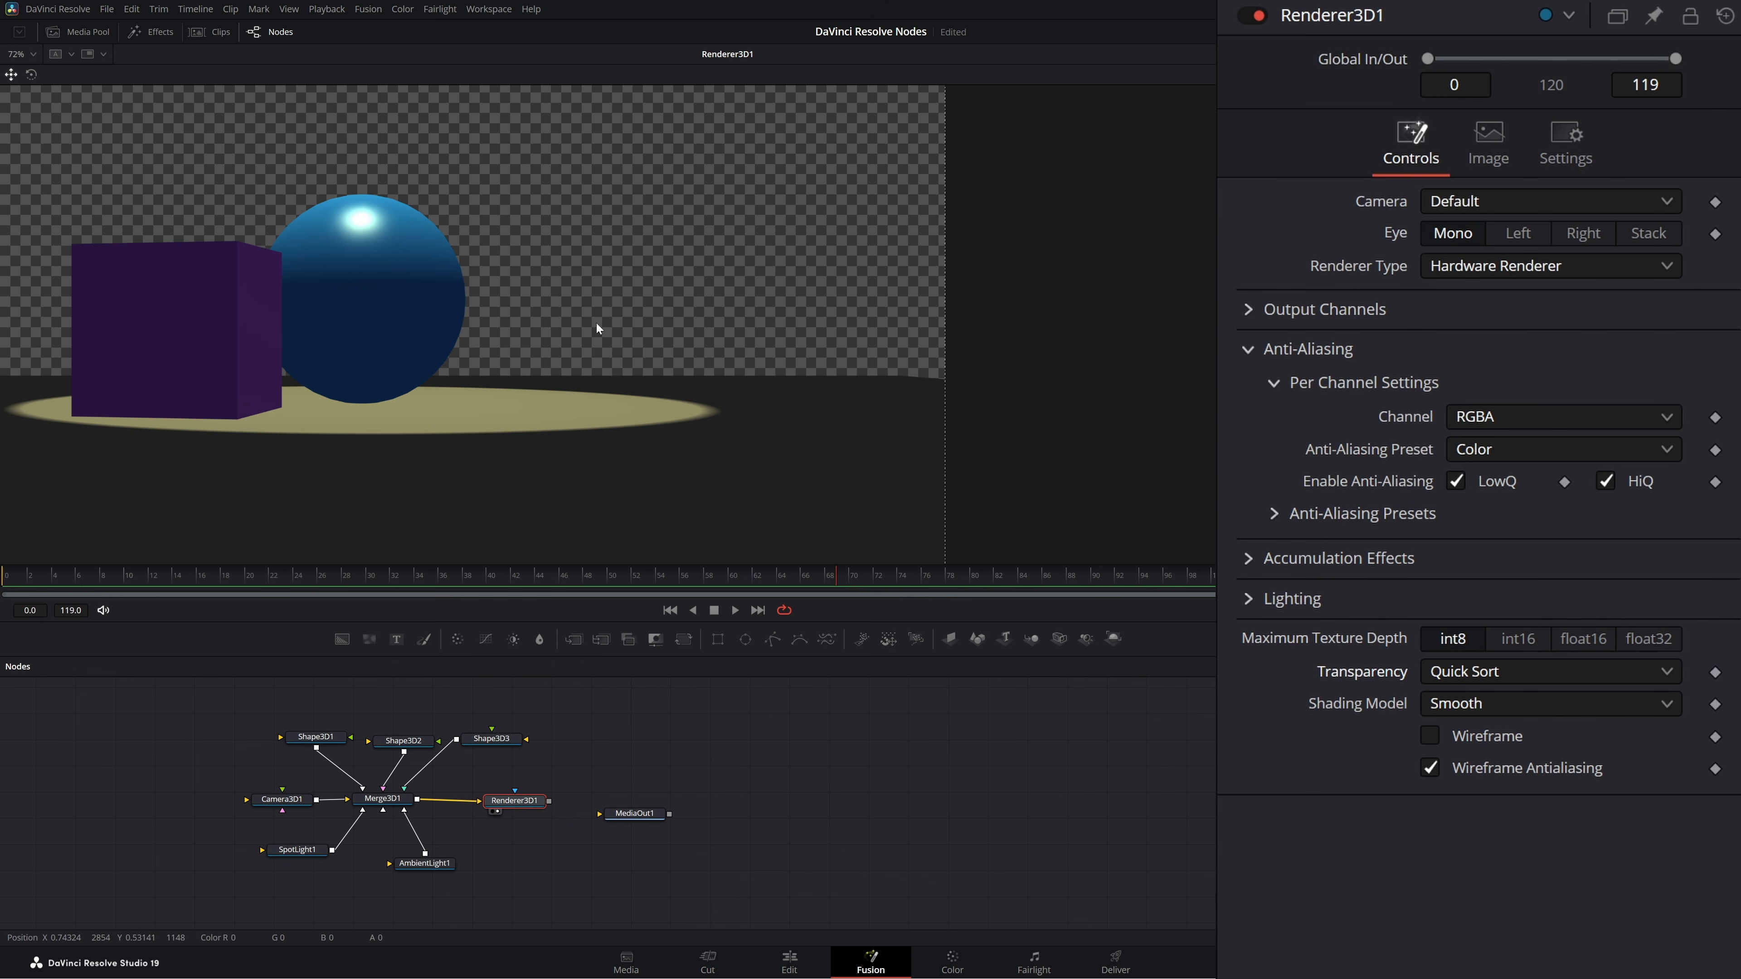
left_click(1474, 673)
left_click(1512, 707)
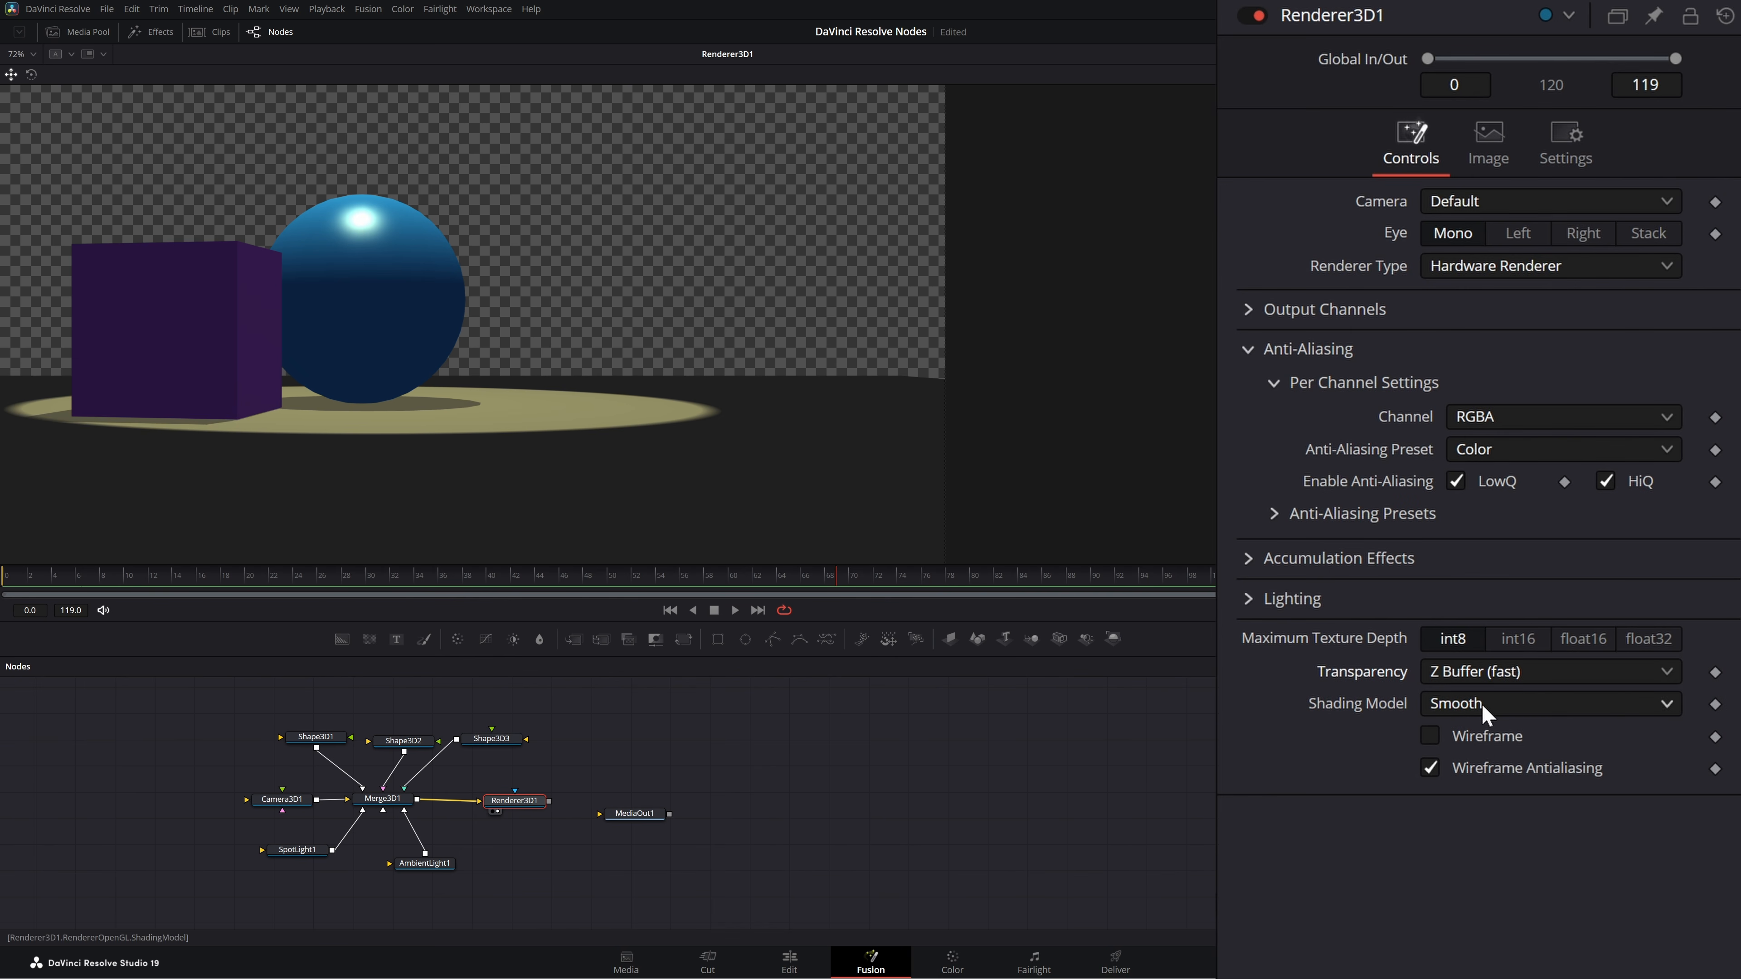
Step: Try the Flat shading model, restore Smooth, and switch Wireframe rendering on and off again
left_click(1463, 704)
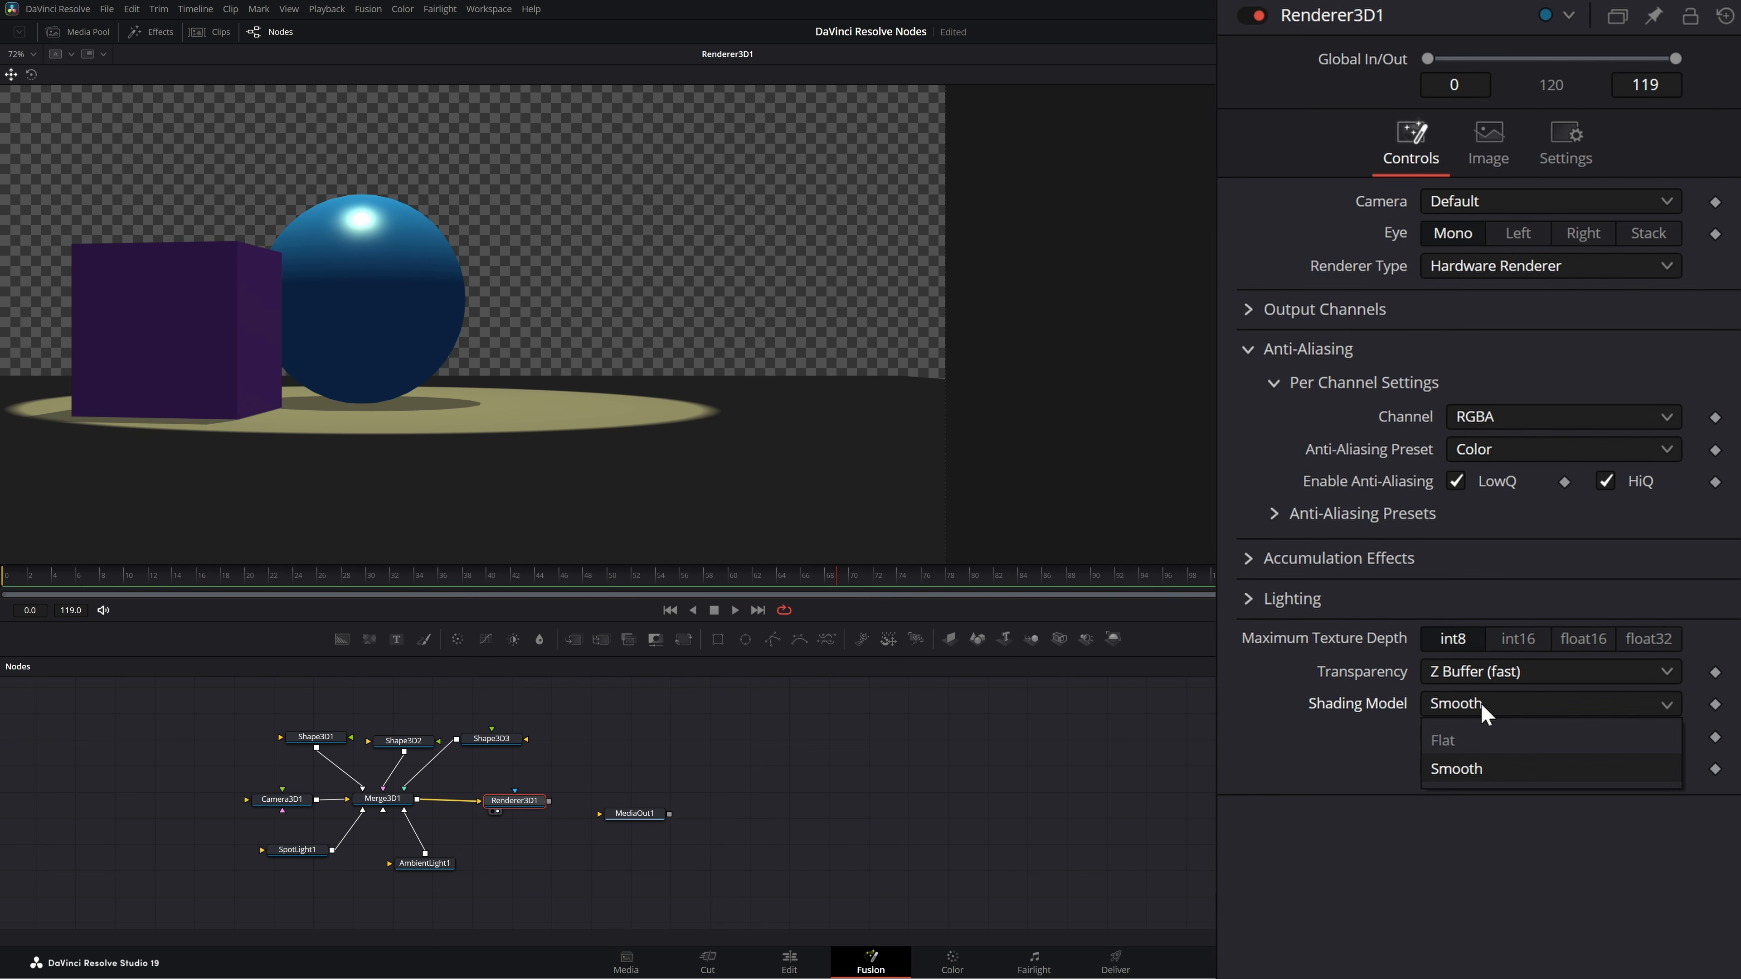
left_click(1462, 739)
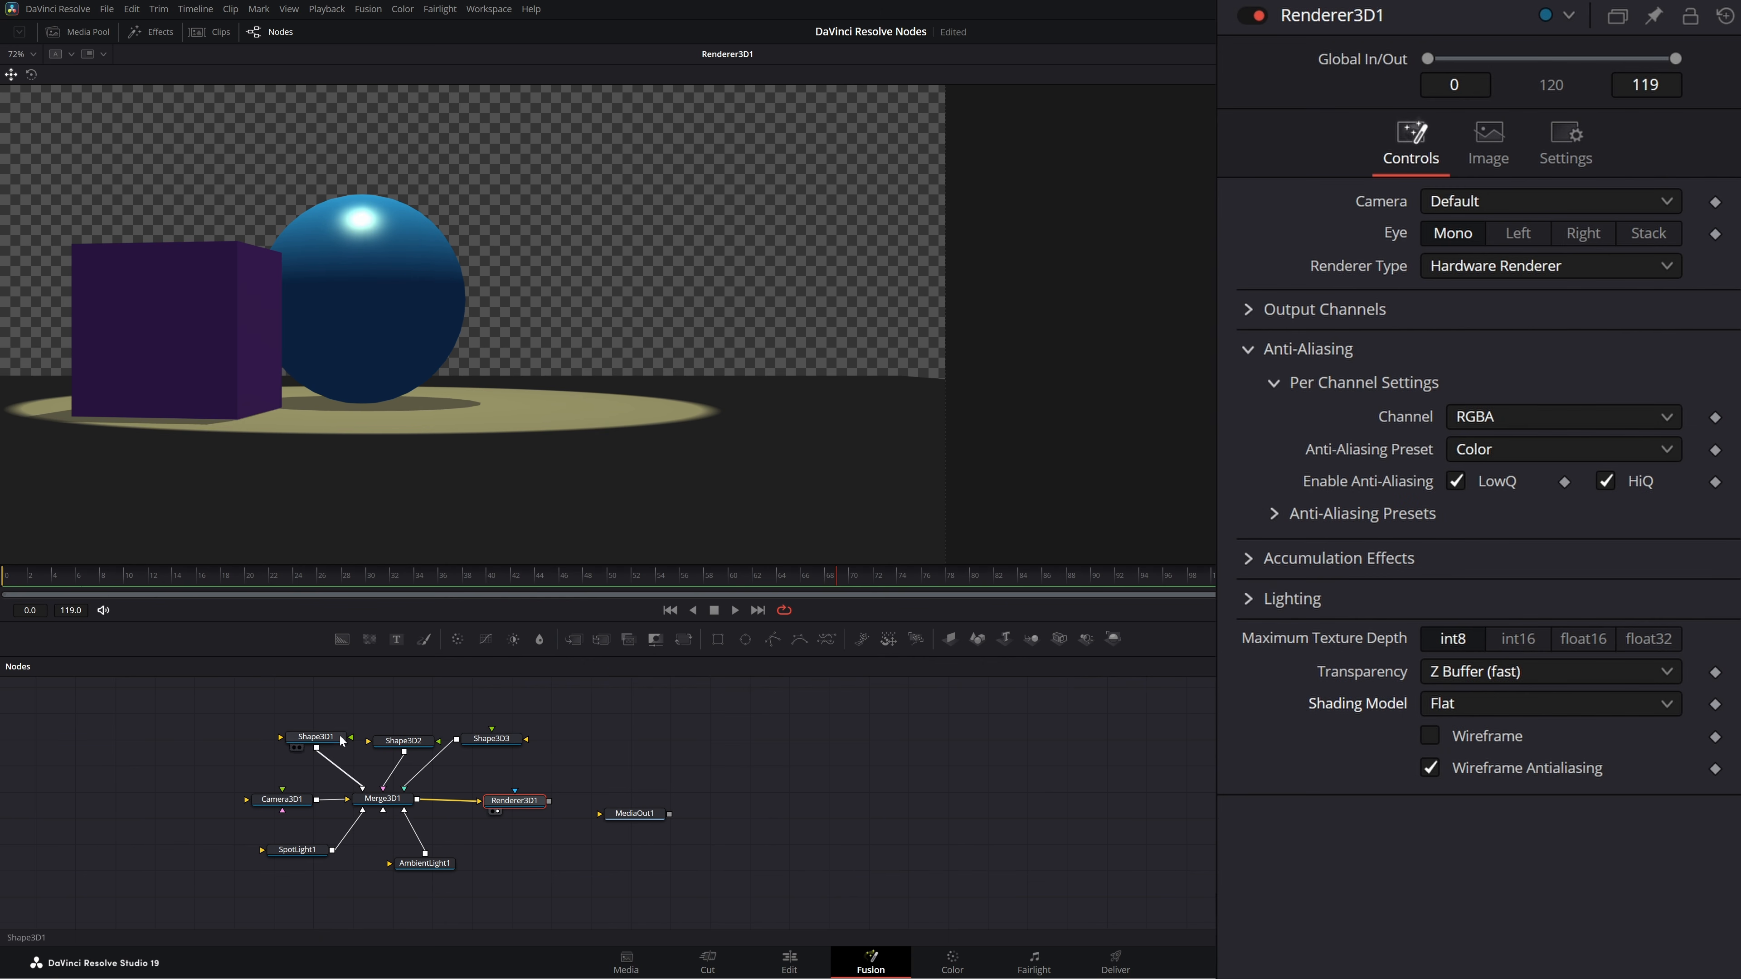
left_click(1448, 700)
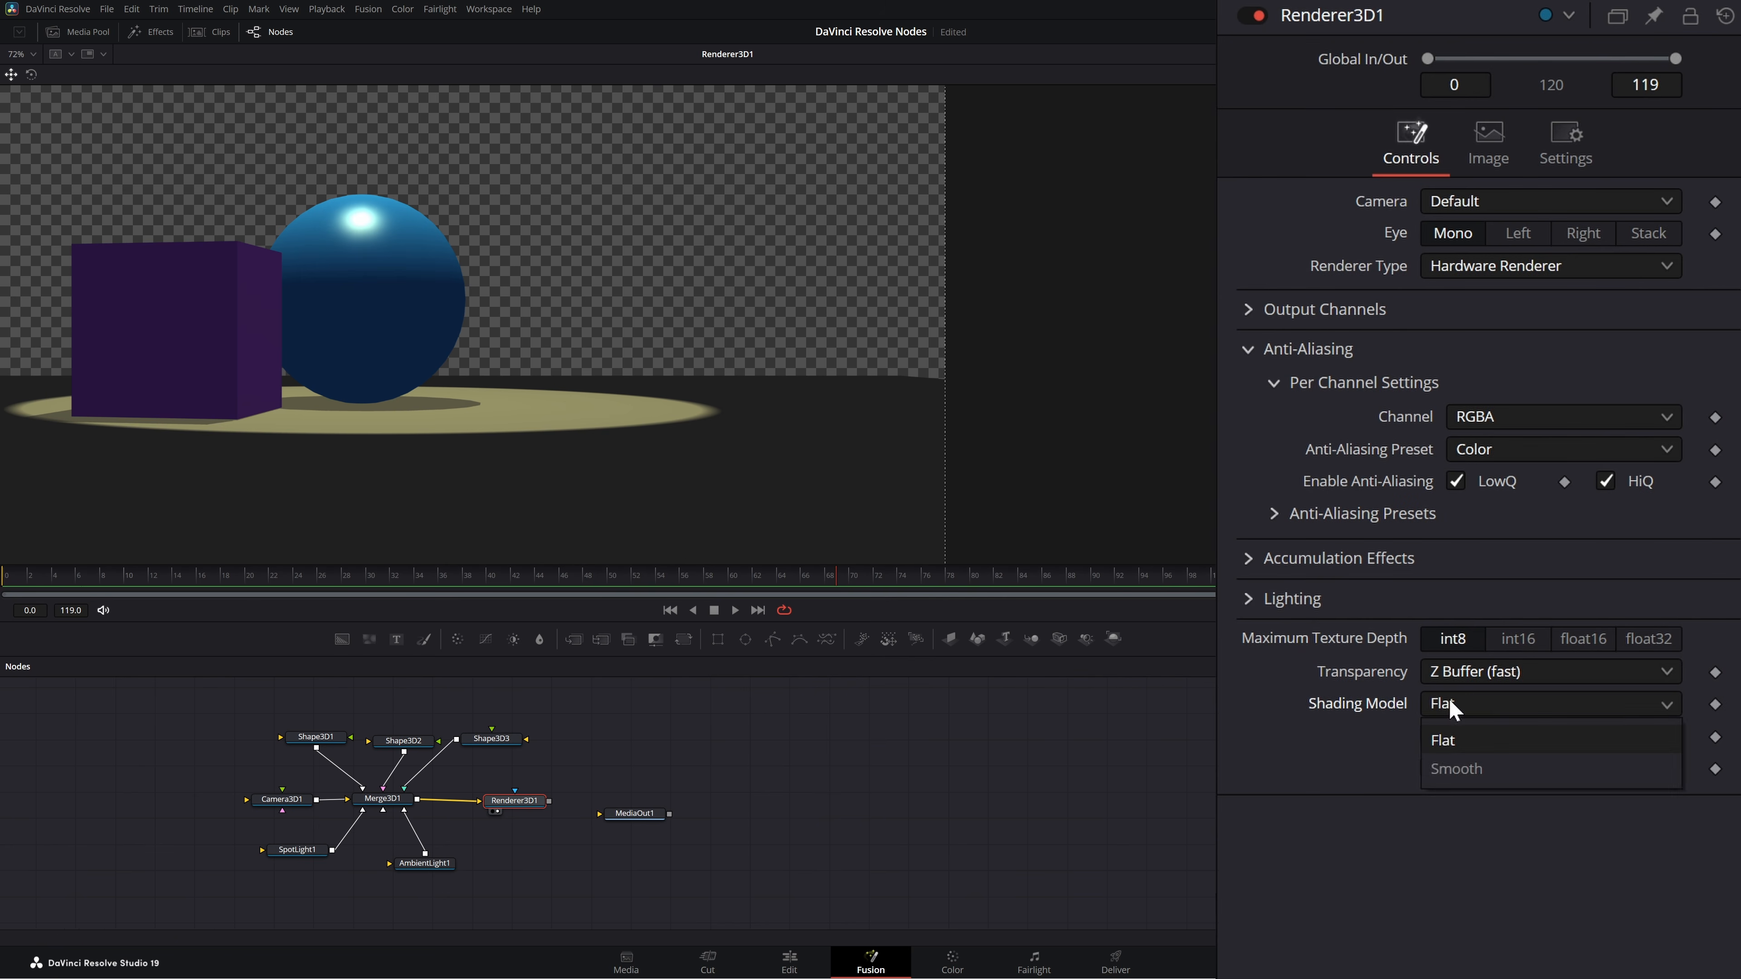
left_click(1473, 765)
left_click(1433, 736)
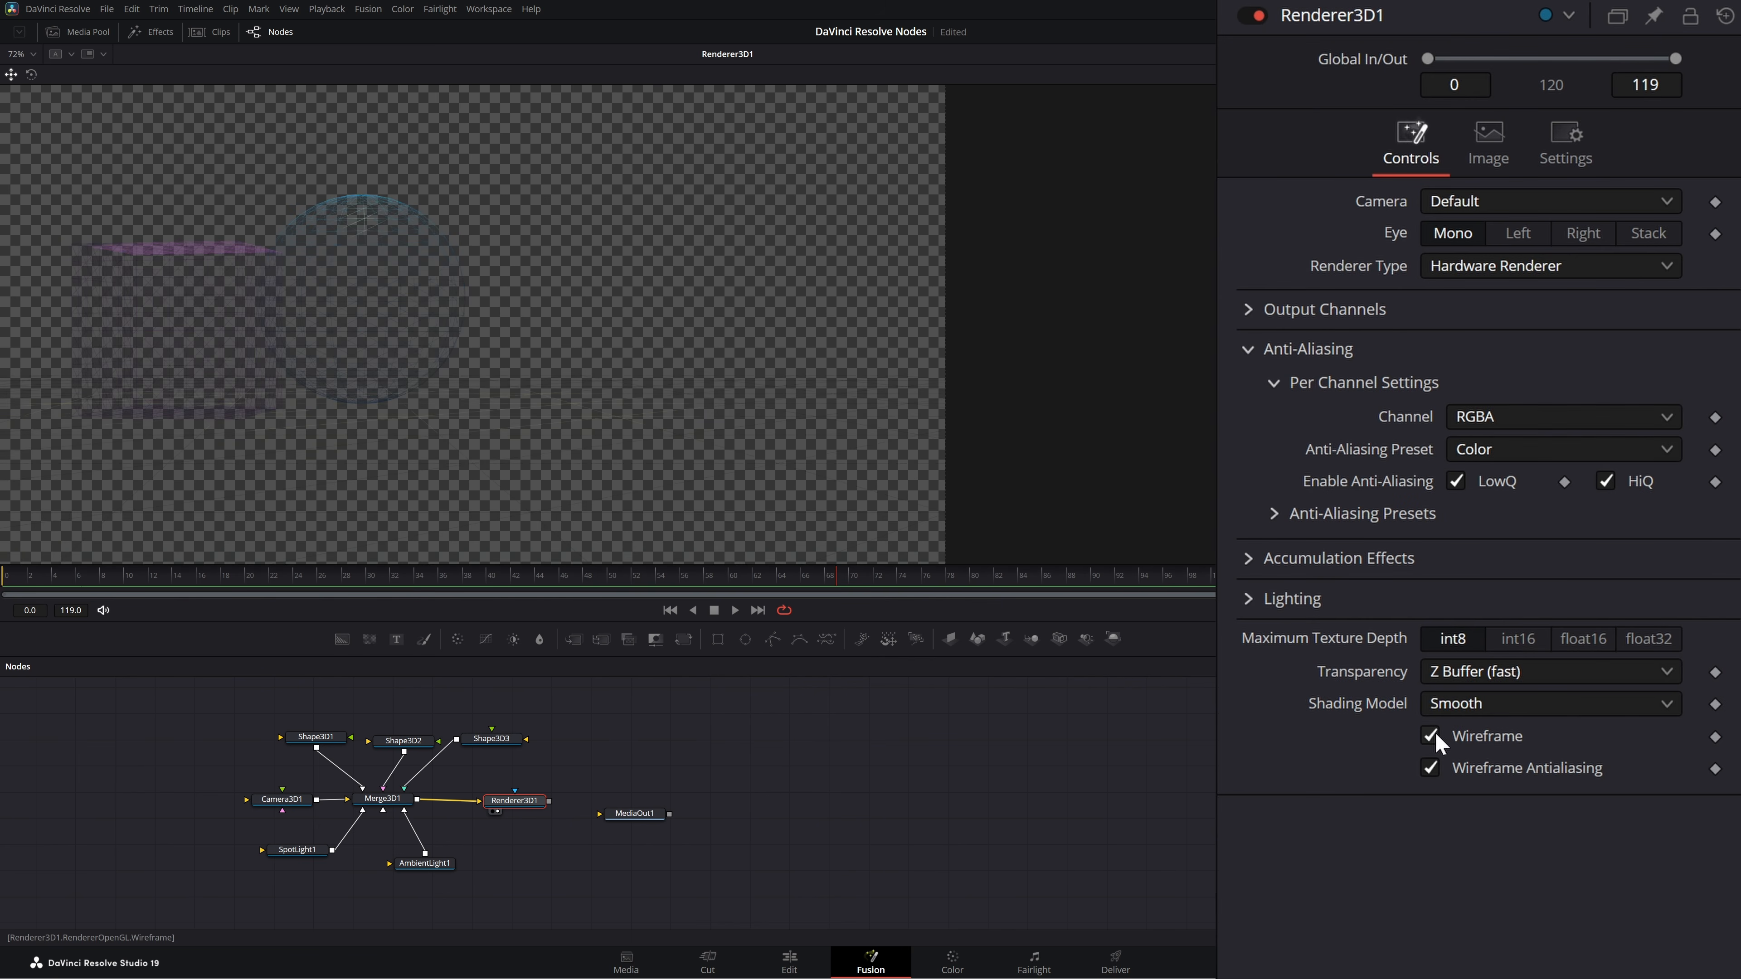
left_click(1433, 735)
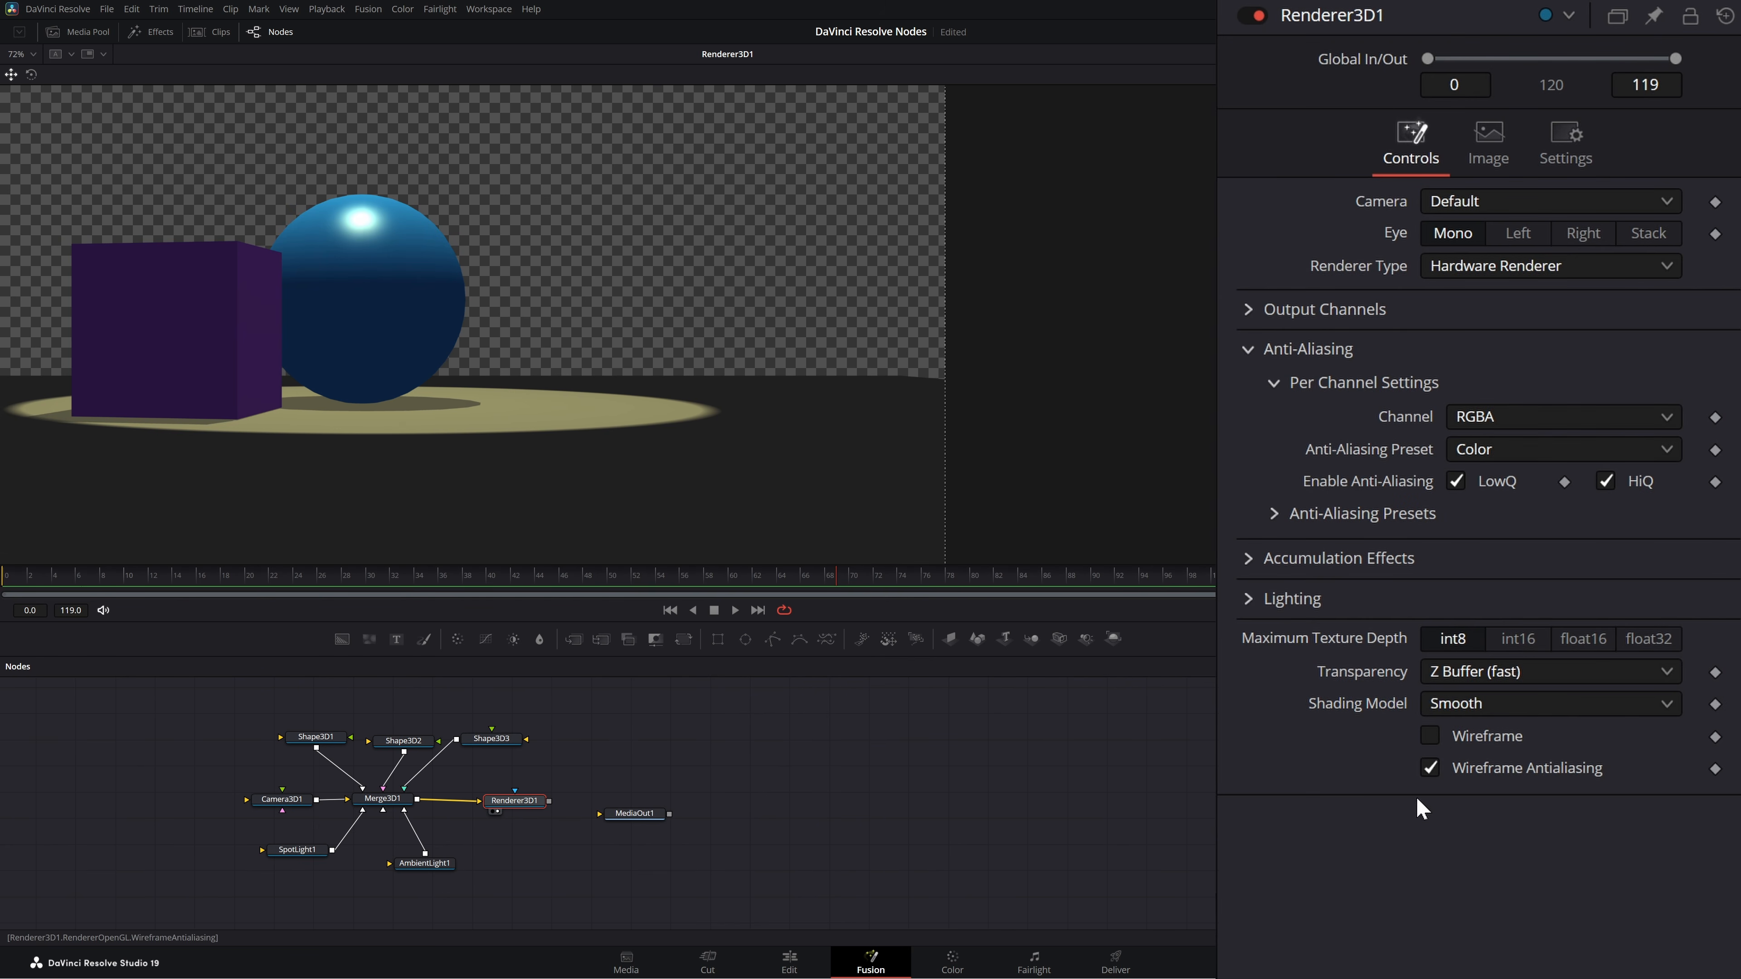
Step: Disable Wireframe Antialiasing, collapse the Anti-Aliasing settings, and expand the Accumulation Effects settings
left_click(1431, 768)
left_click(1247, 348)
left_click(1249, 389)
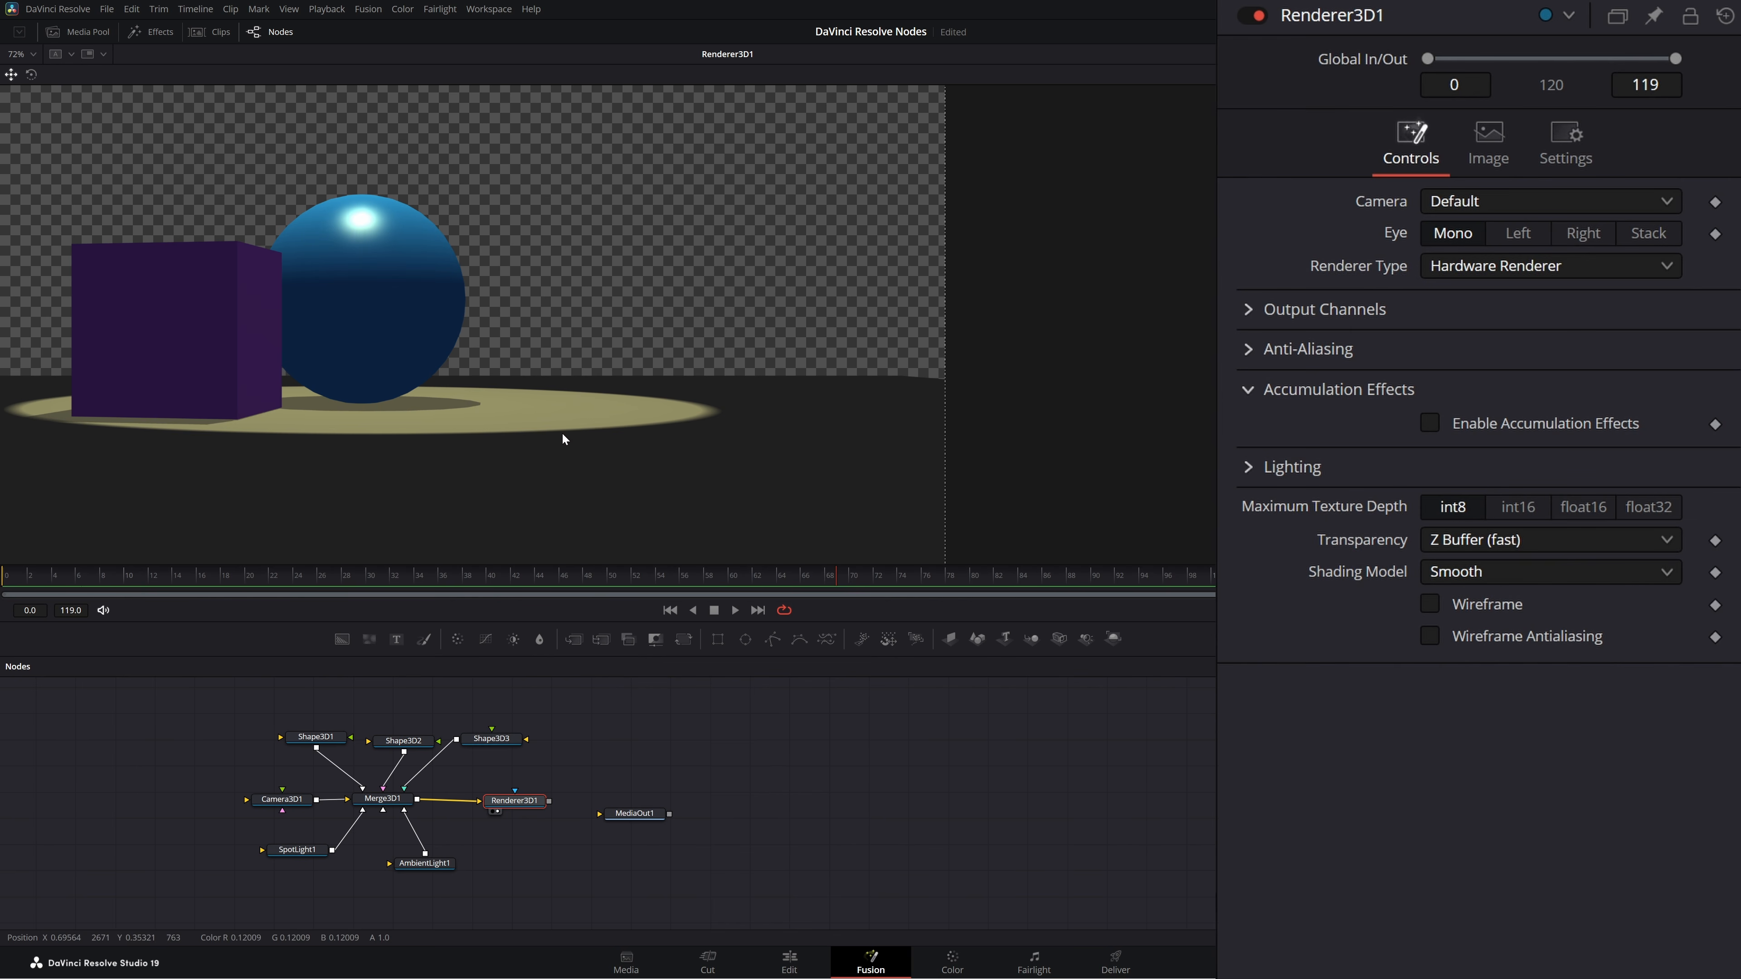
Step: Examine the Merge3D1 scene in the viewer, undo the accidental node moves, and return to the Renderer3D1 output
left_click_drag(382, 799, 355, 707)
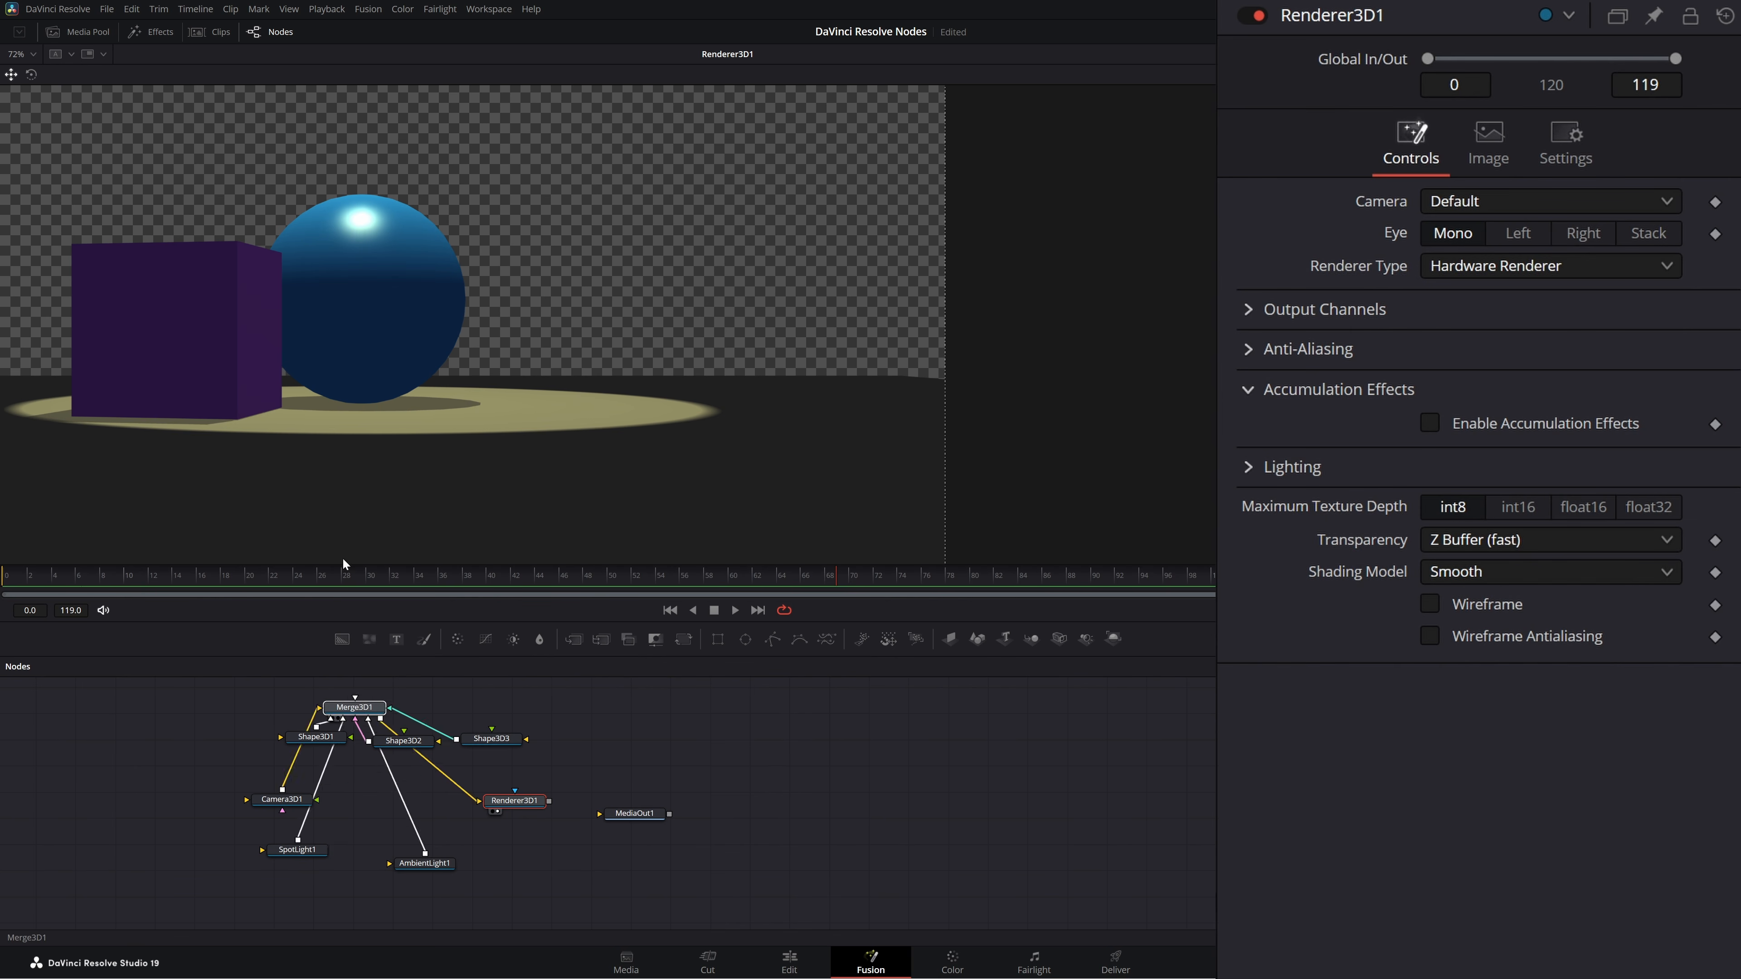
key("ctrl+z")
key("1")
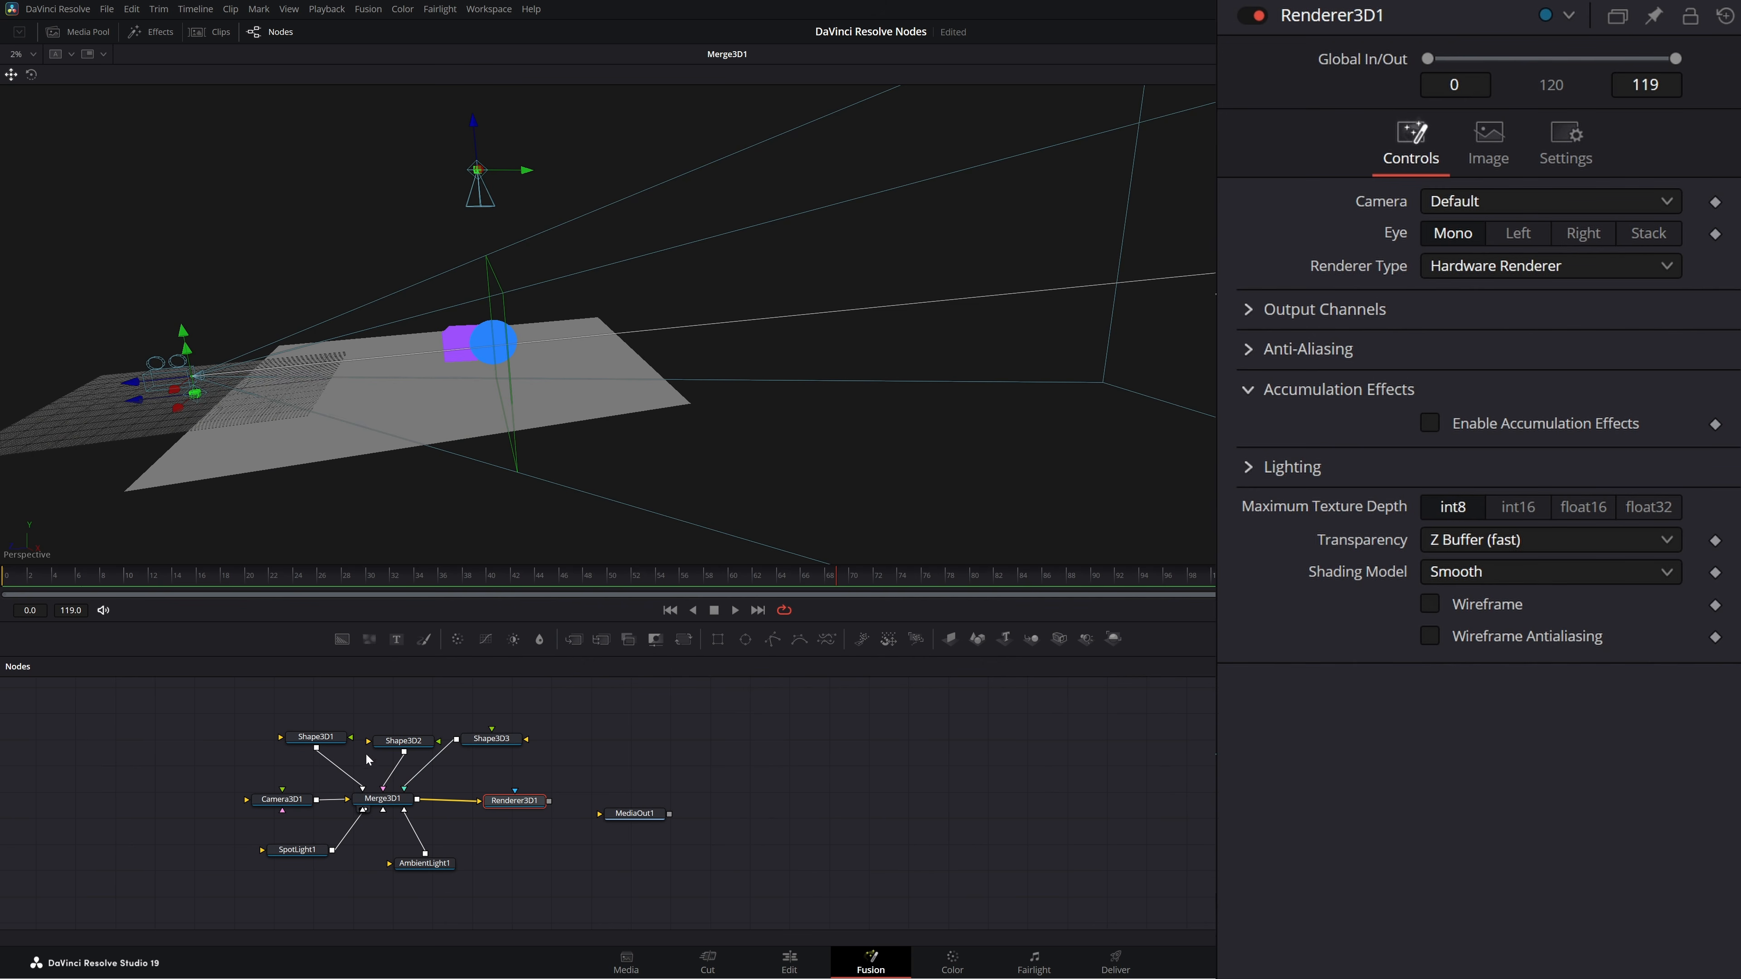
left_click_drag(514, 801, 480, 700)
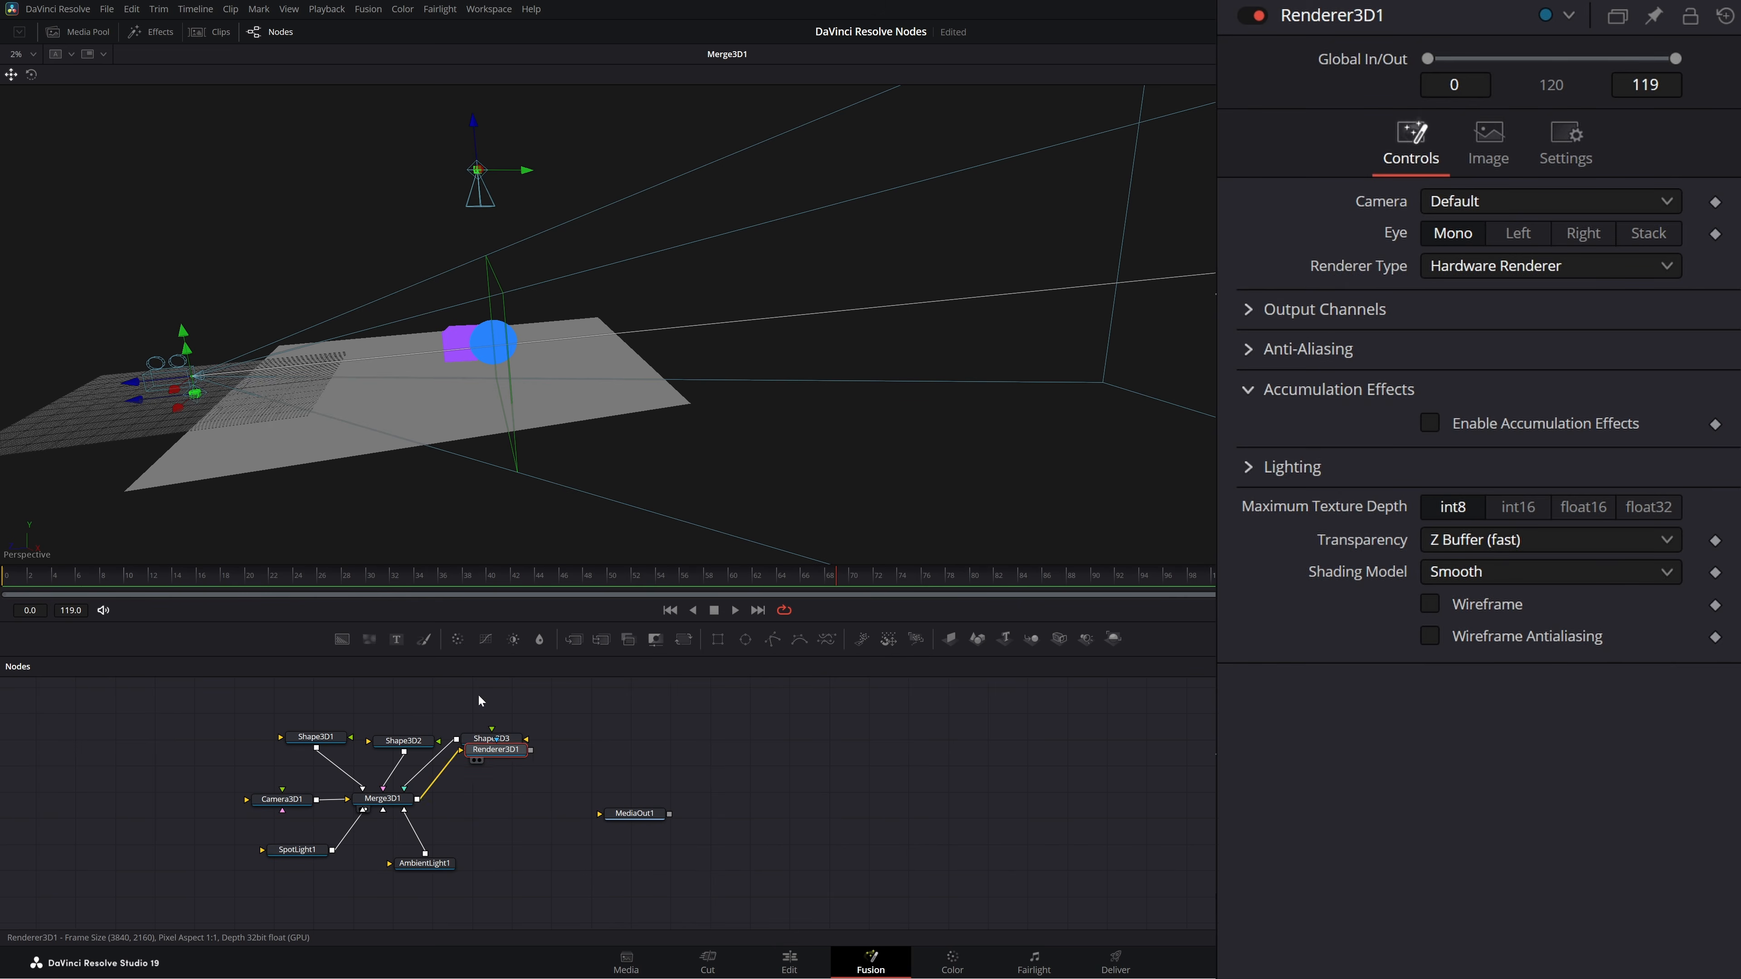
key("ctrl+z")
key("1")
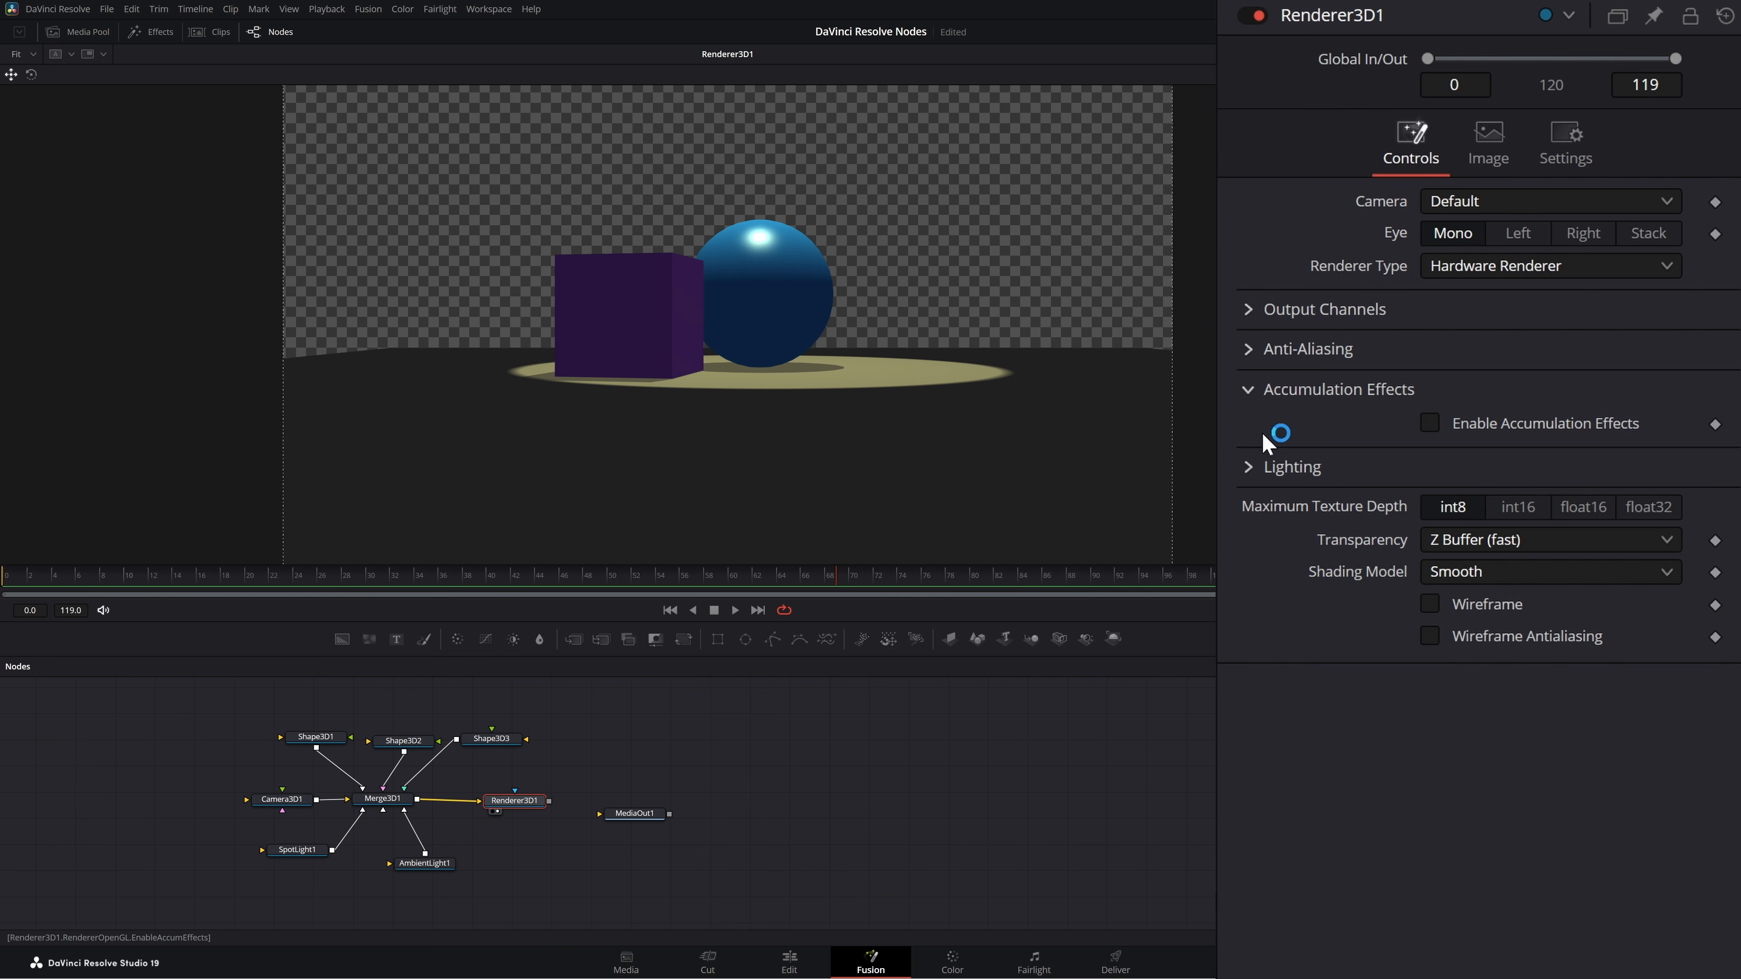
Step: Enable Accumulation Effects for Renderer3D1
left_click_drag(889, 450, 614, 459)
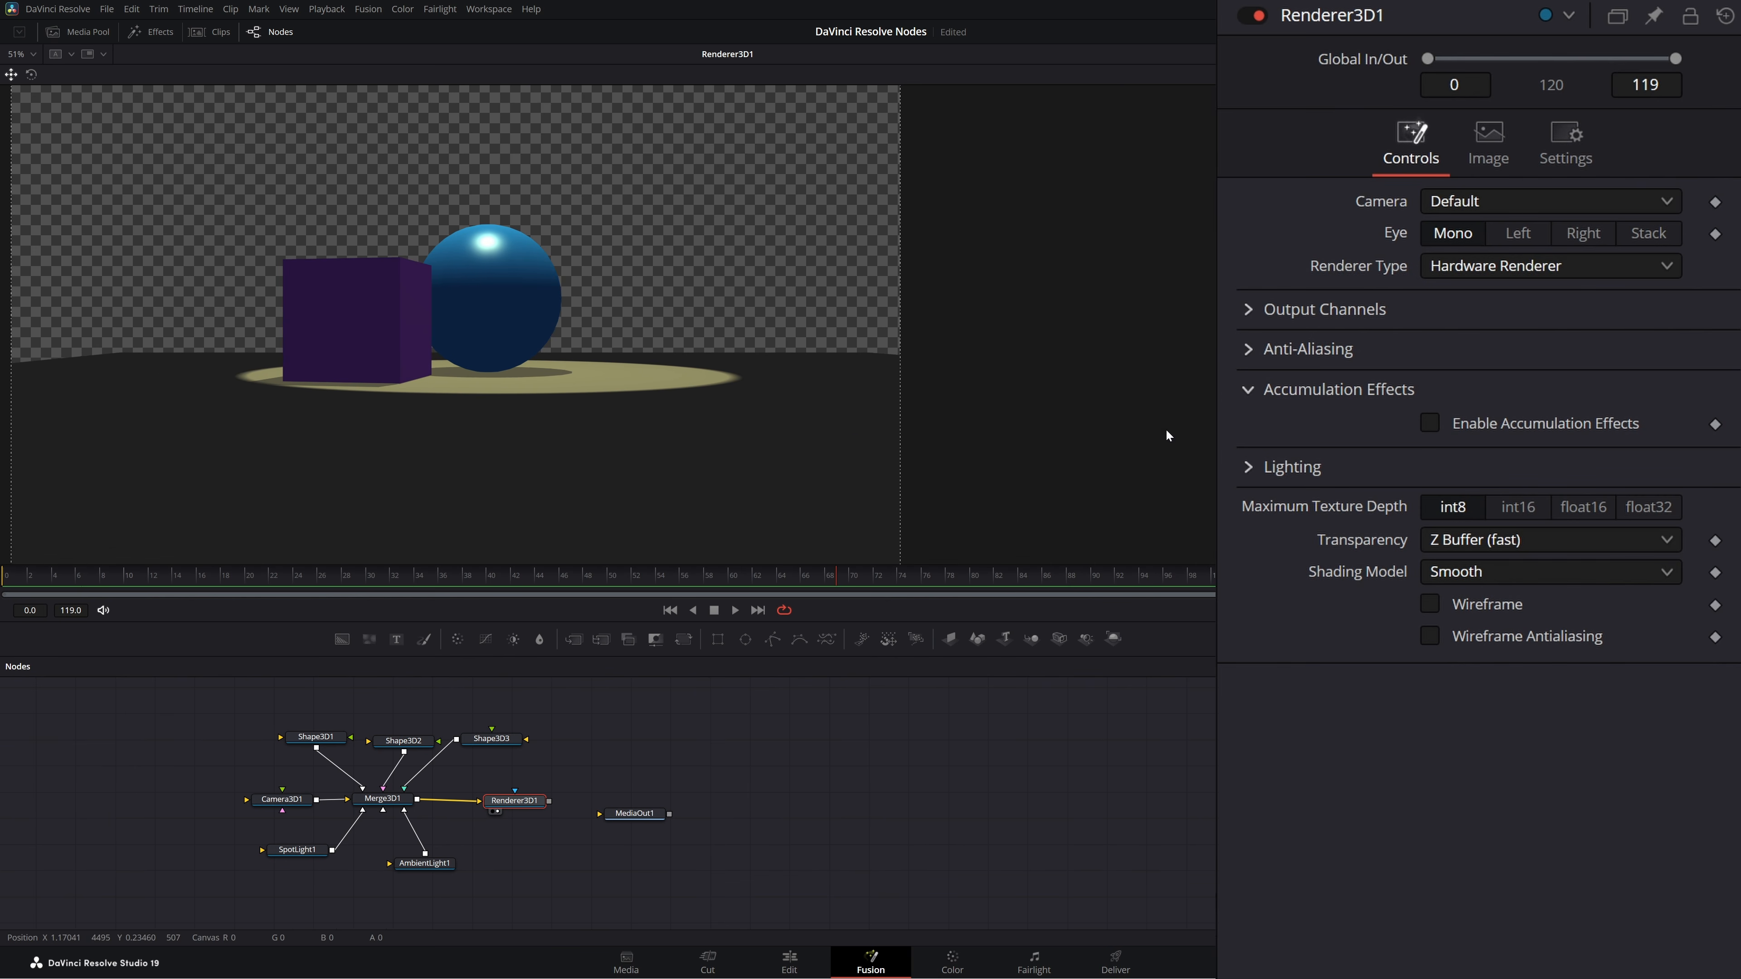
left_click(1433, 424)
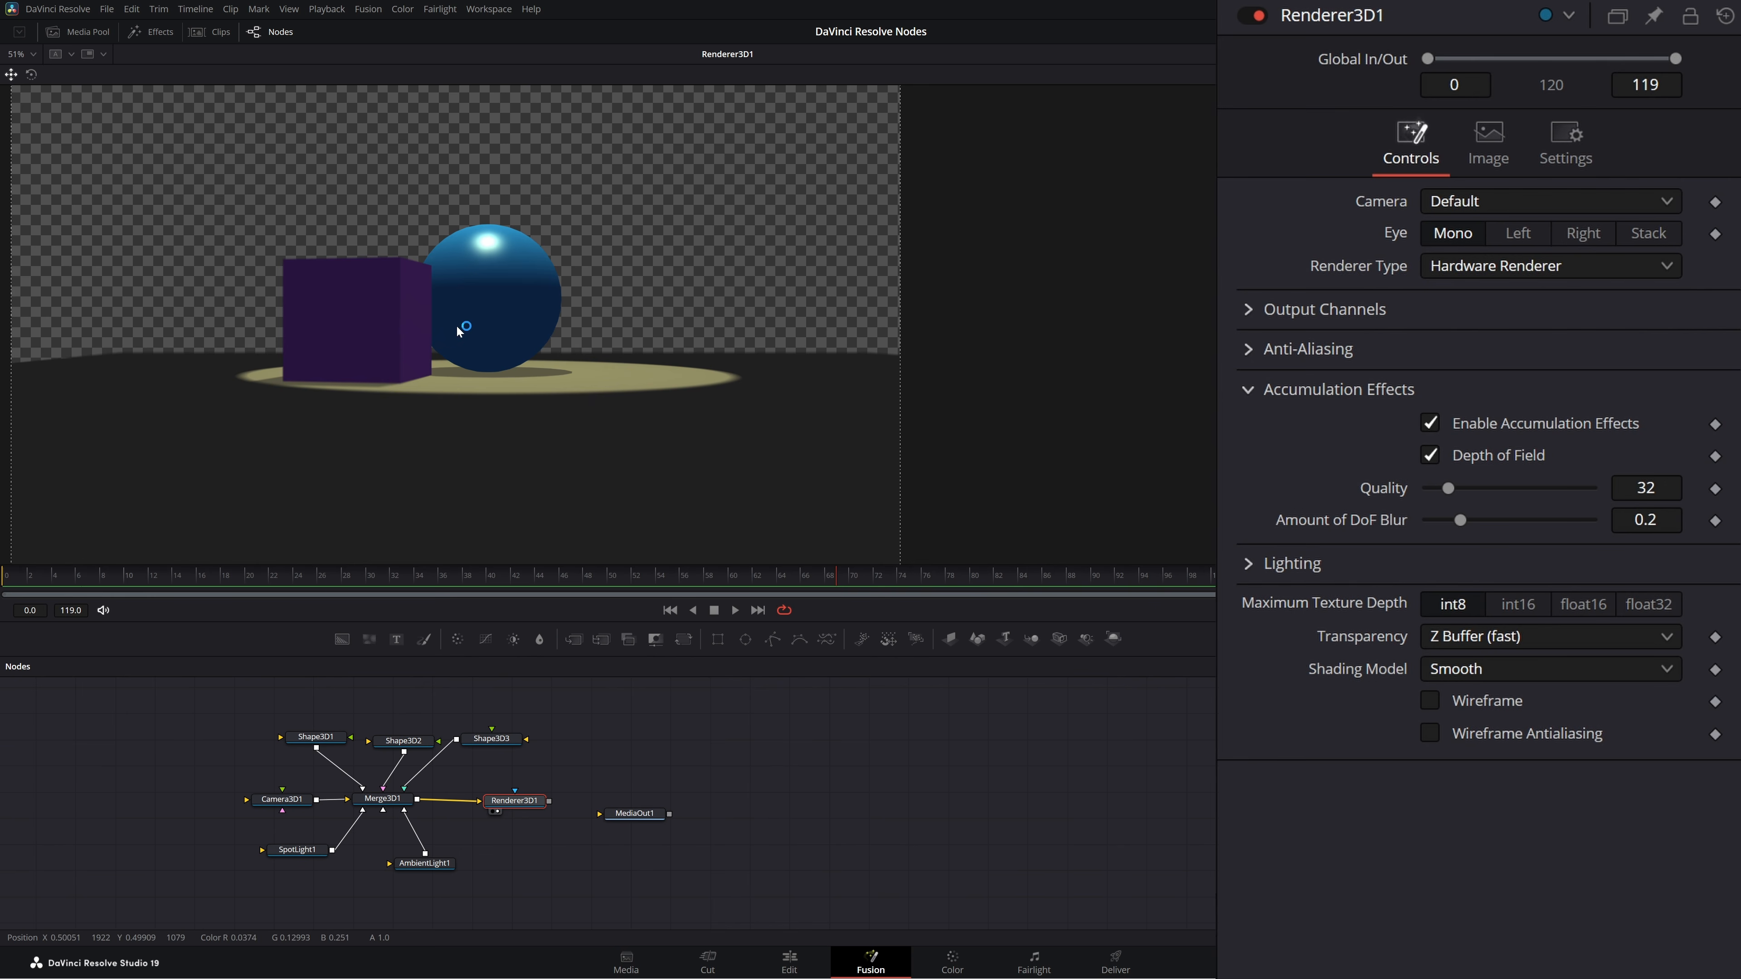
Step: Inspect the depth of field blur on the rendered objects and compare it with the camera's focal plane in the Merge3D1 scene
left_click_drag(454, 325, 267, 327)
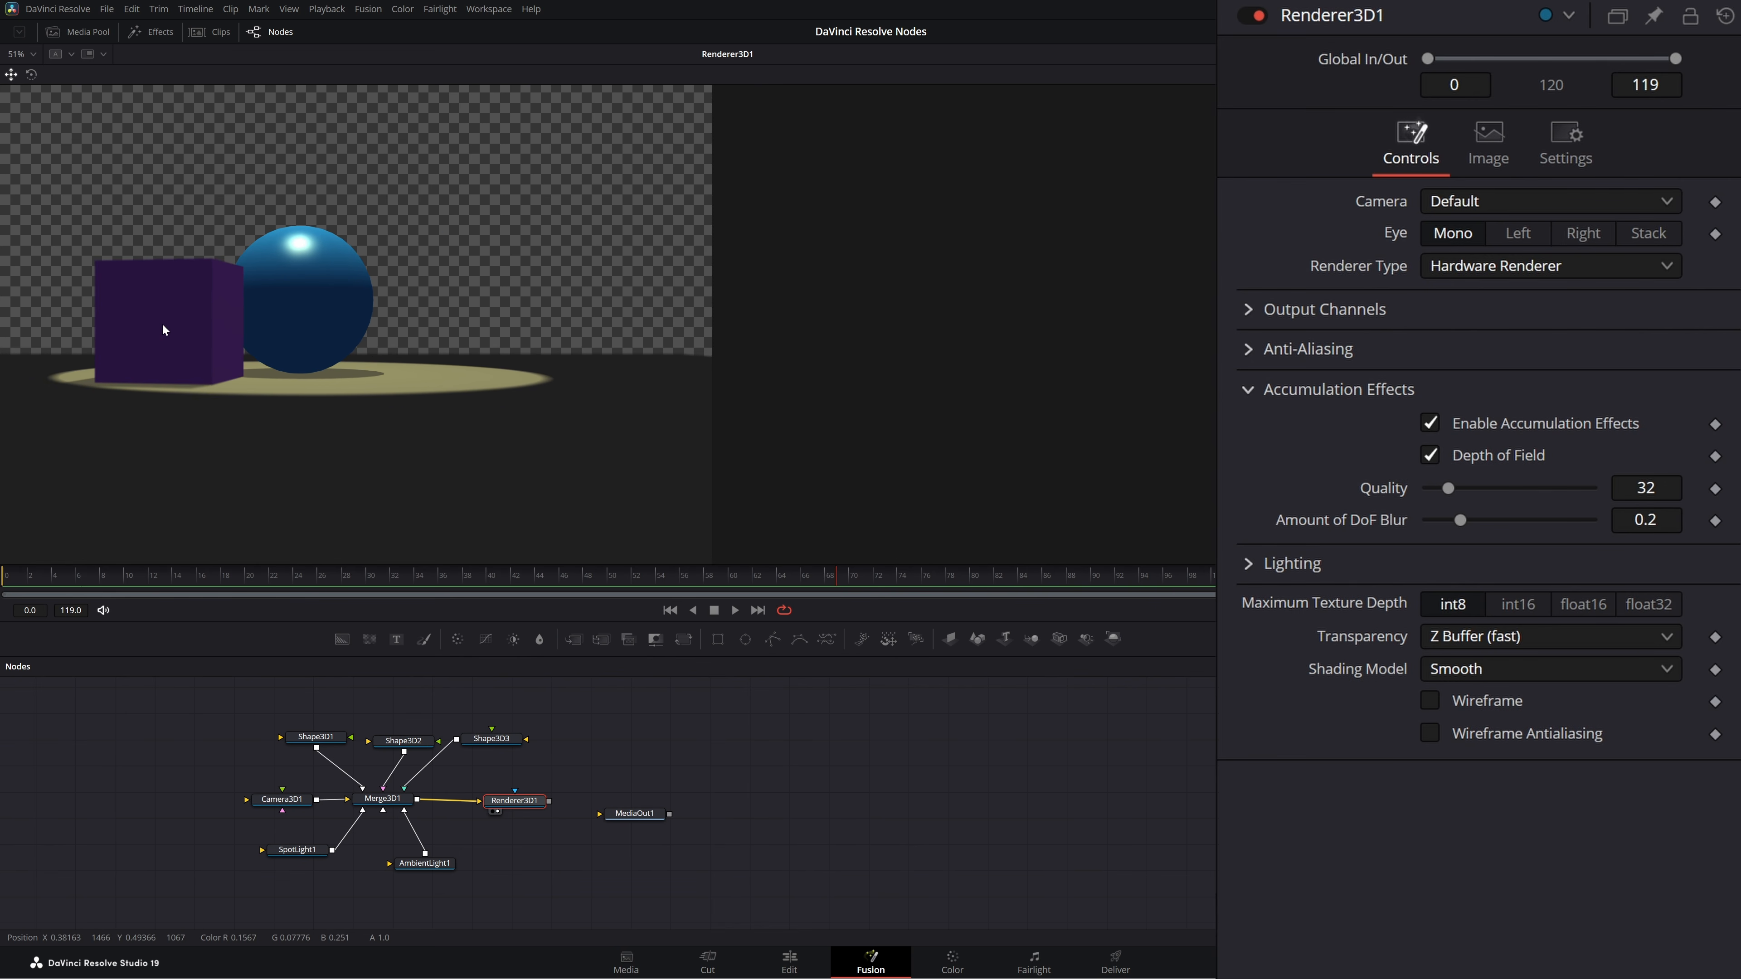
scroll(163, 325, "up", 5)
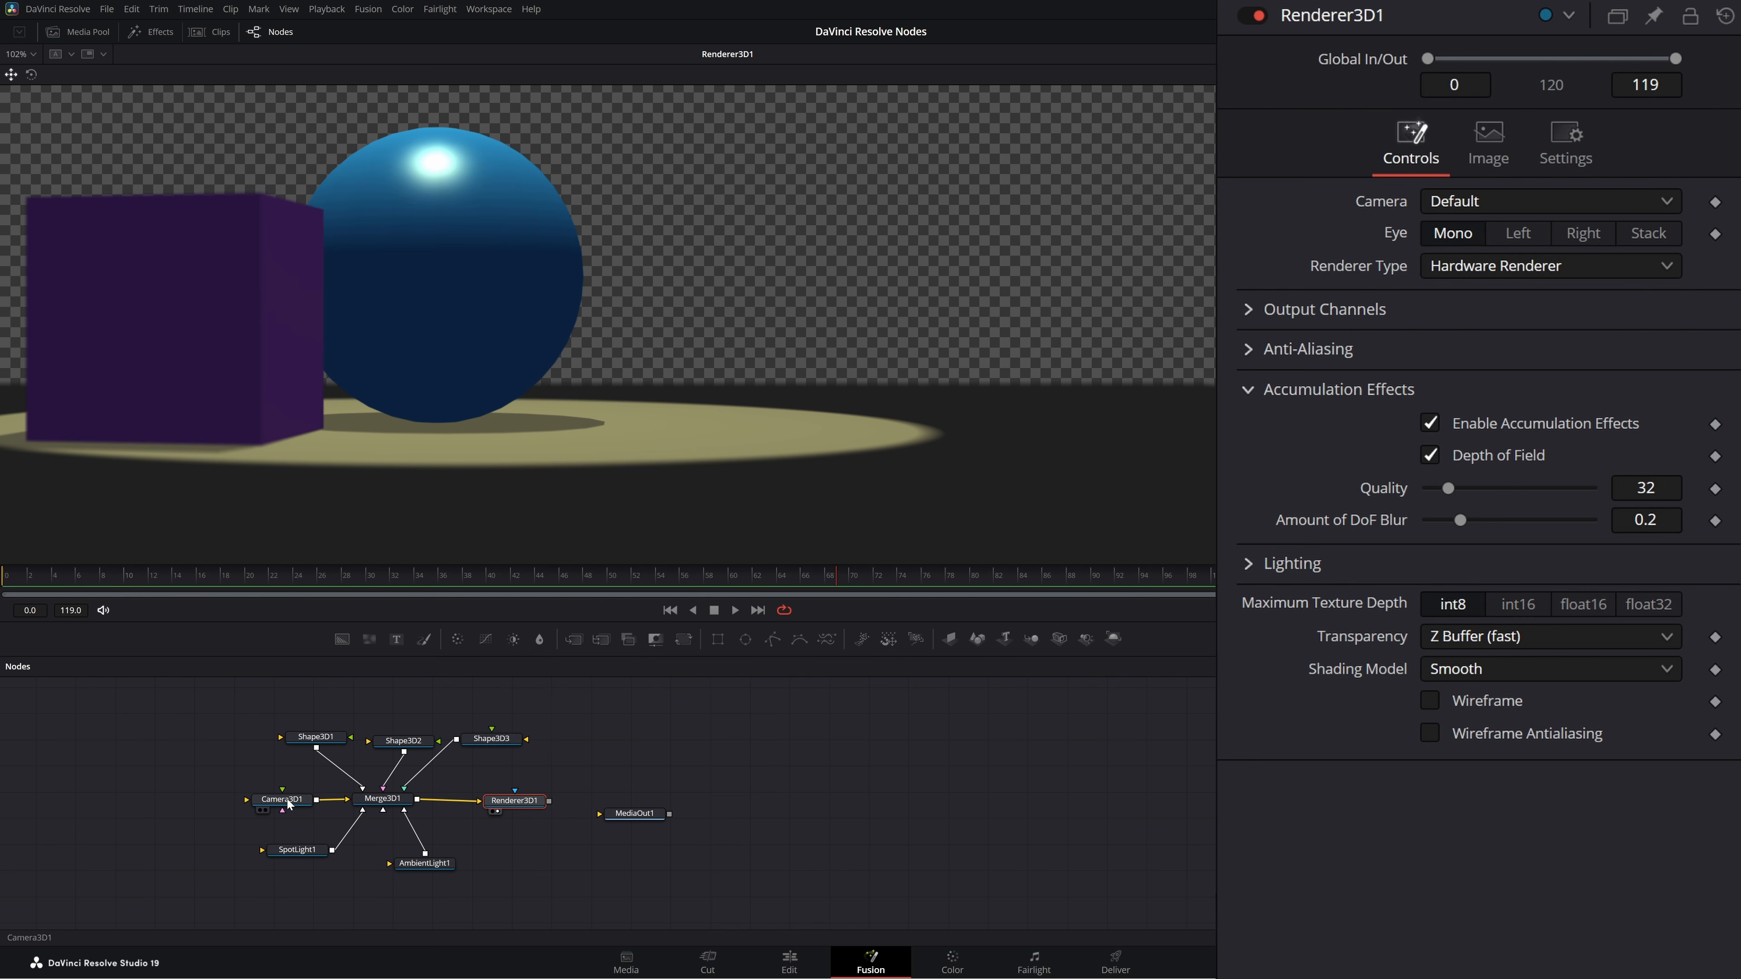
left_click_drag(393, 799, 415, 432)
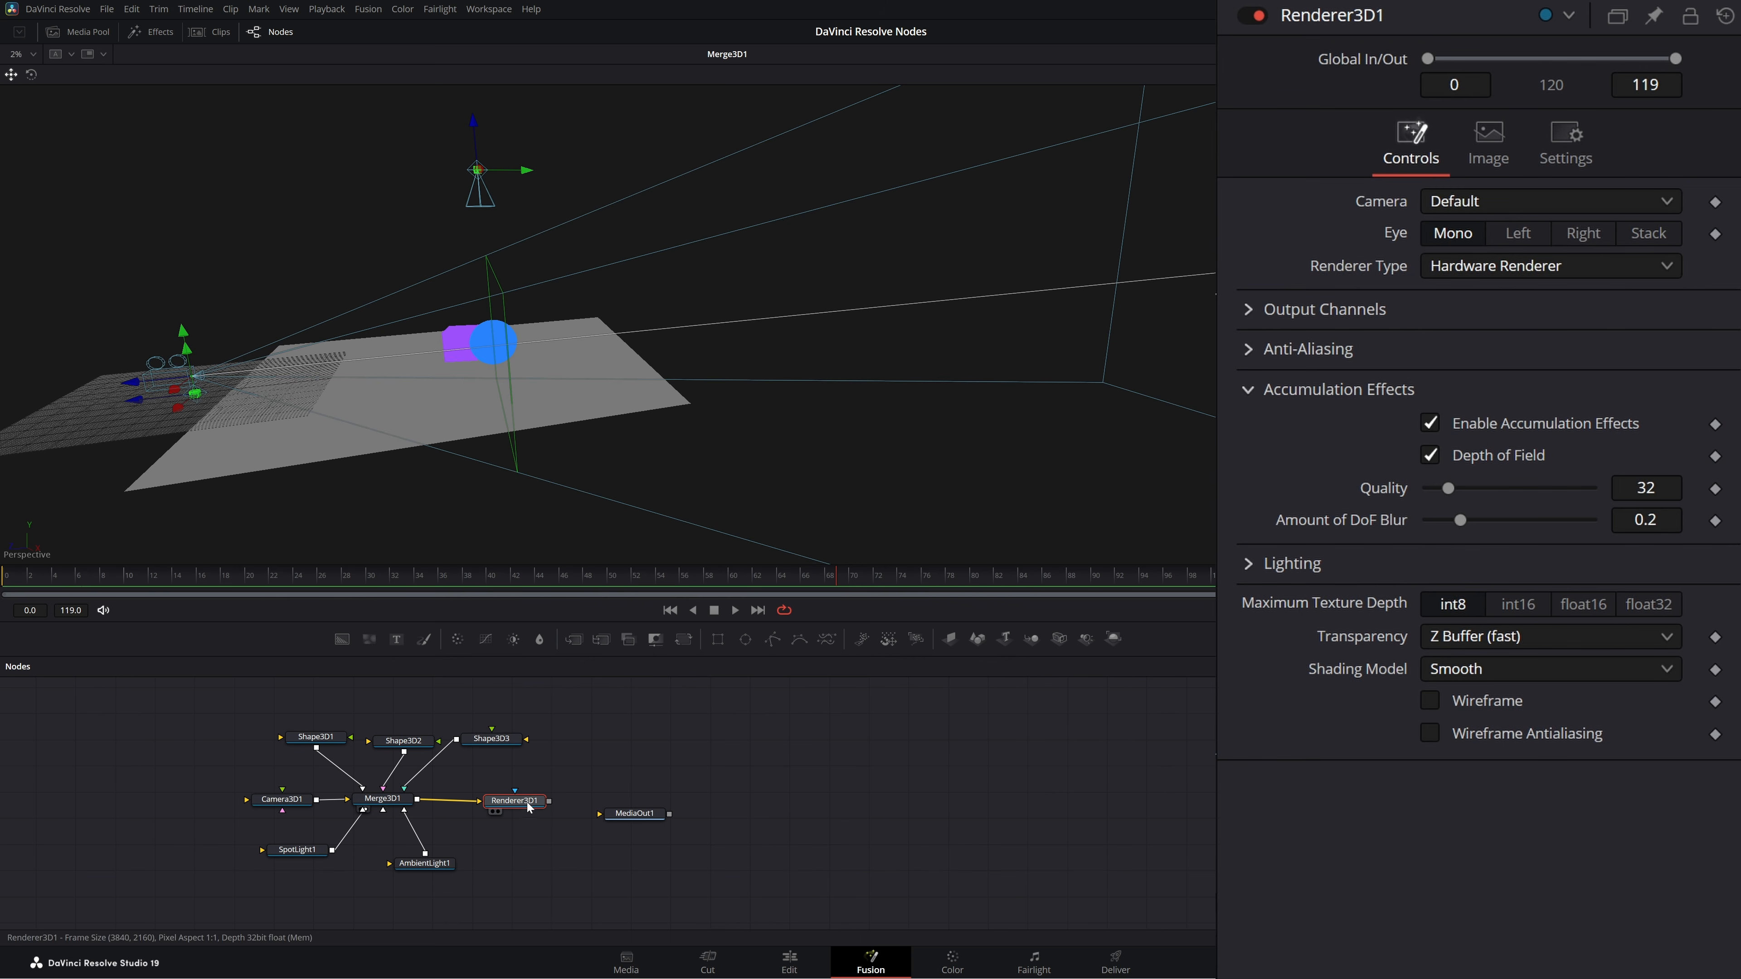
left_click_drag(514, 801, 480, 511)
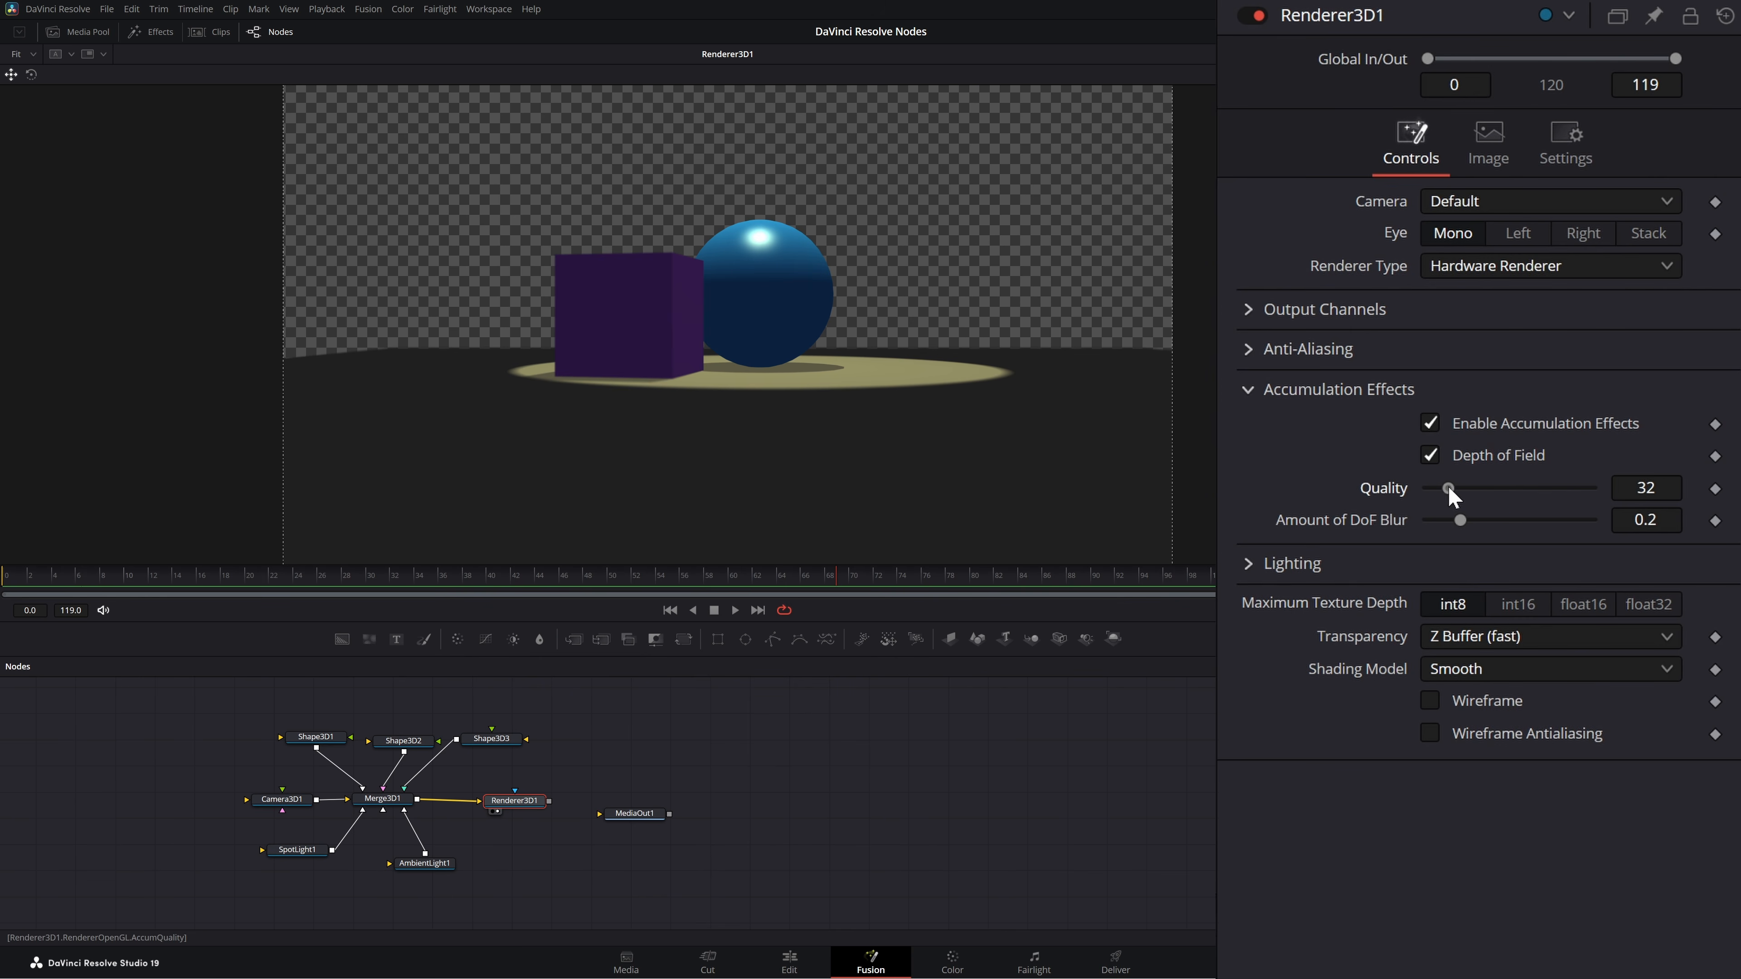
Step: Test accumulation Quality at 97 and 16, reset it to 32, and try a much stronger Amount of DoF Blur before restoring it
left_click_drag(1448, 488, 1493, 498)
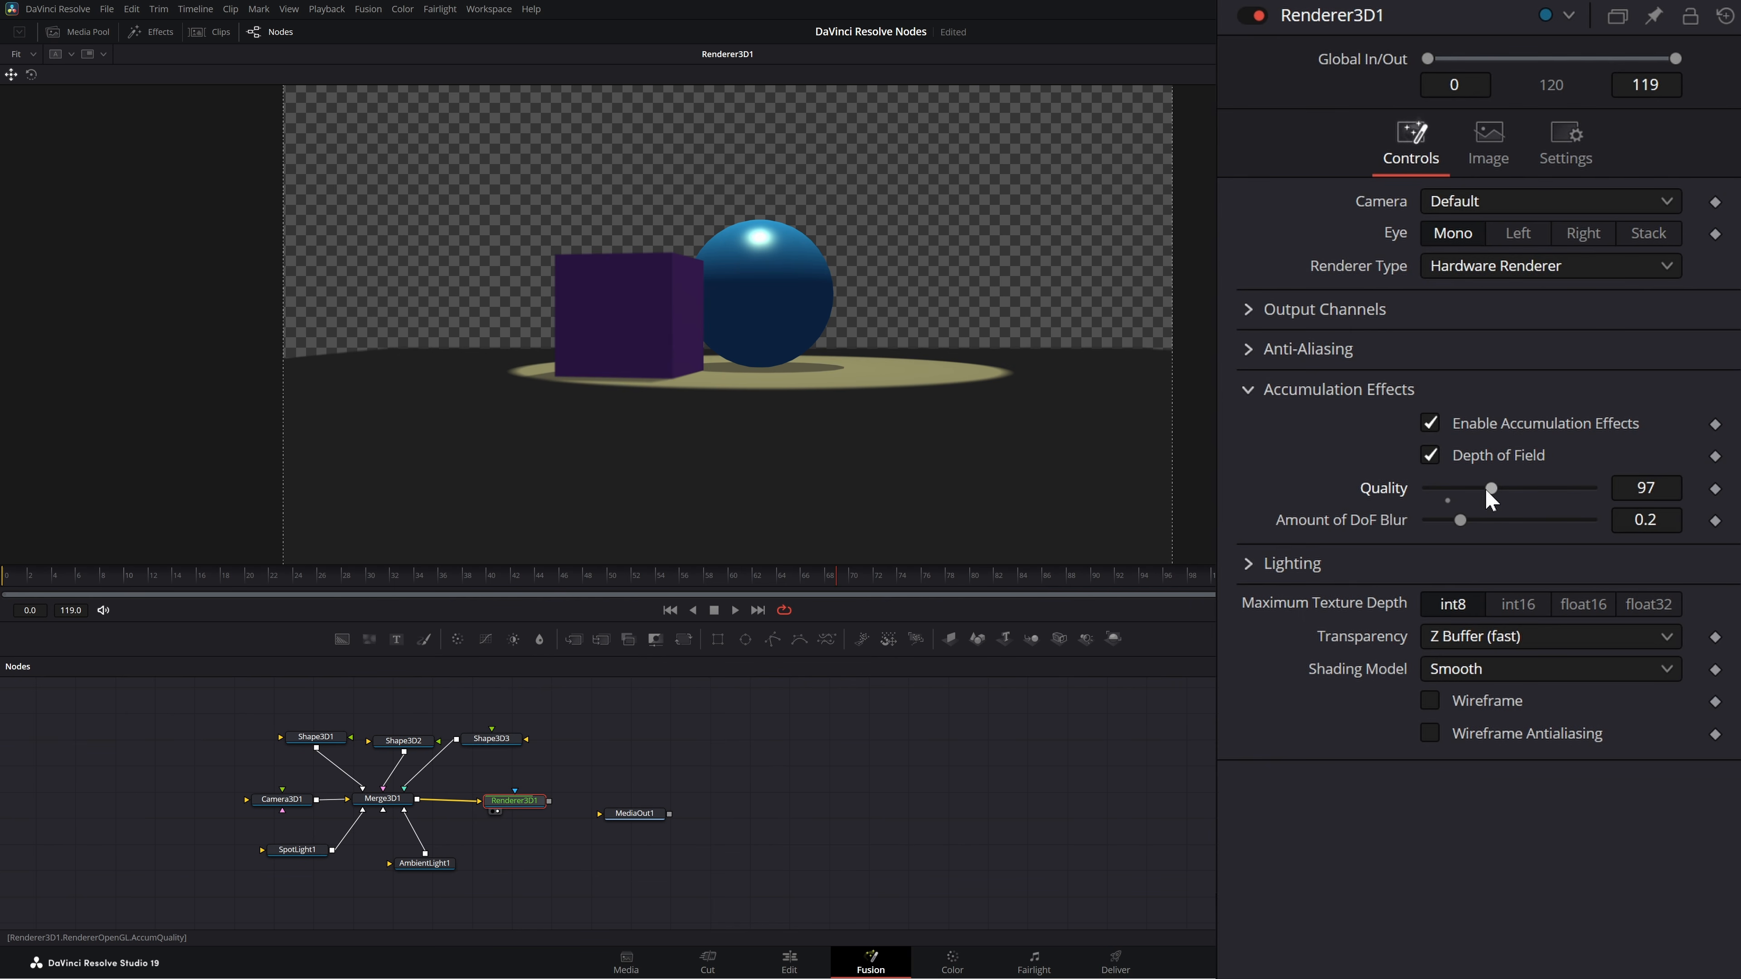
left_click_drag(1491, 489, 1437, 484)
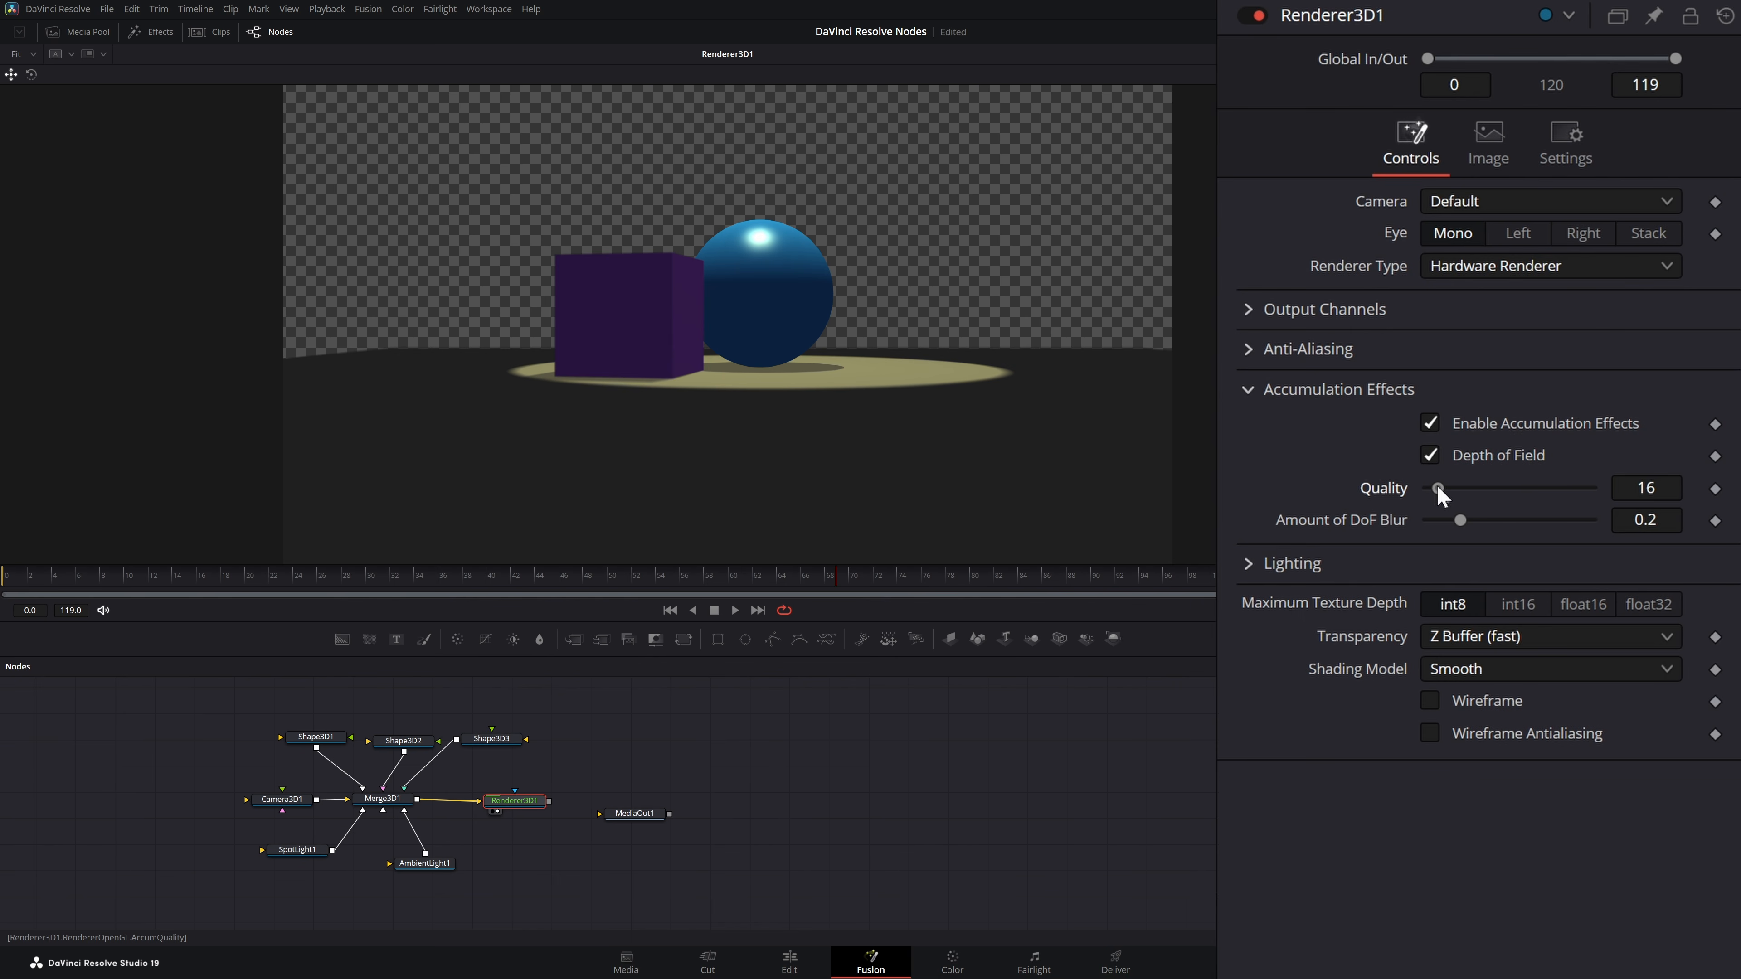
double_click(1384, 489)
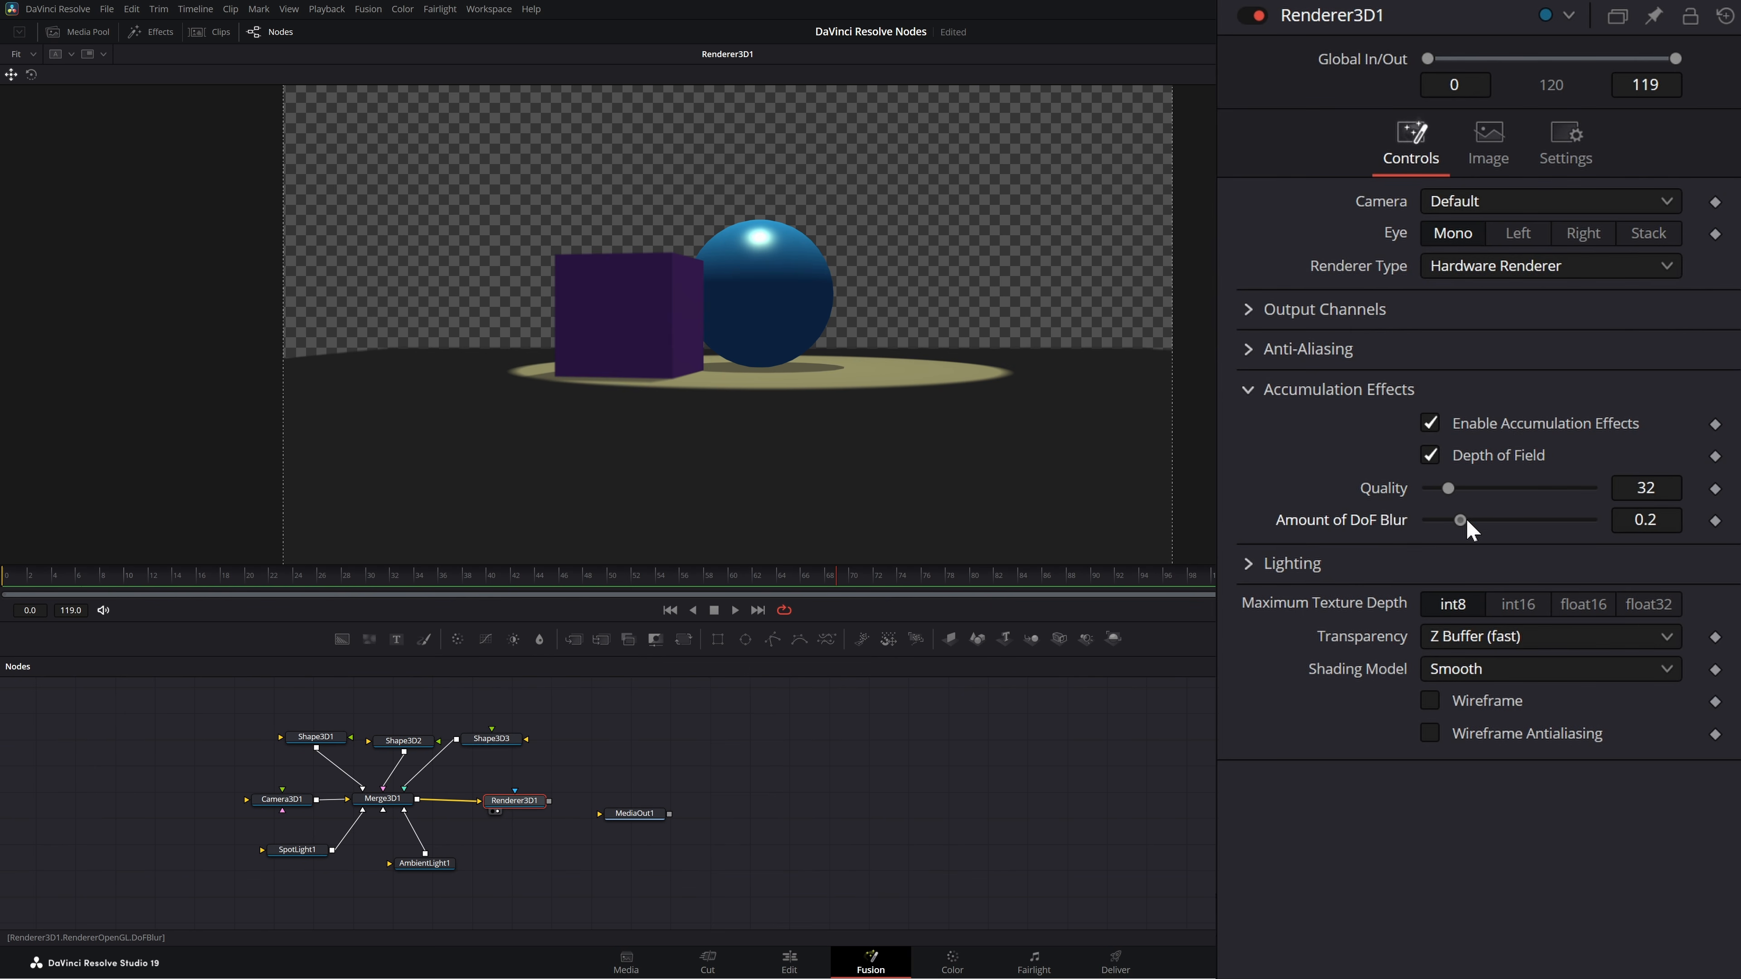
left_click_drag(1467, 518, 1604, 528)
left_click(1460, 533)
Step: Set Camera3D1's Focal Plane to 25.483 while viewing the Merge3D1 scene, and display the Renderer3D1 output again
left_click(281, 799)
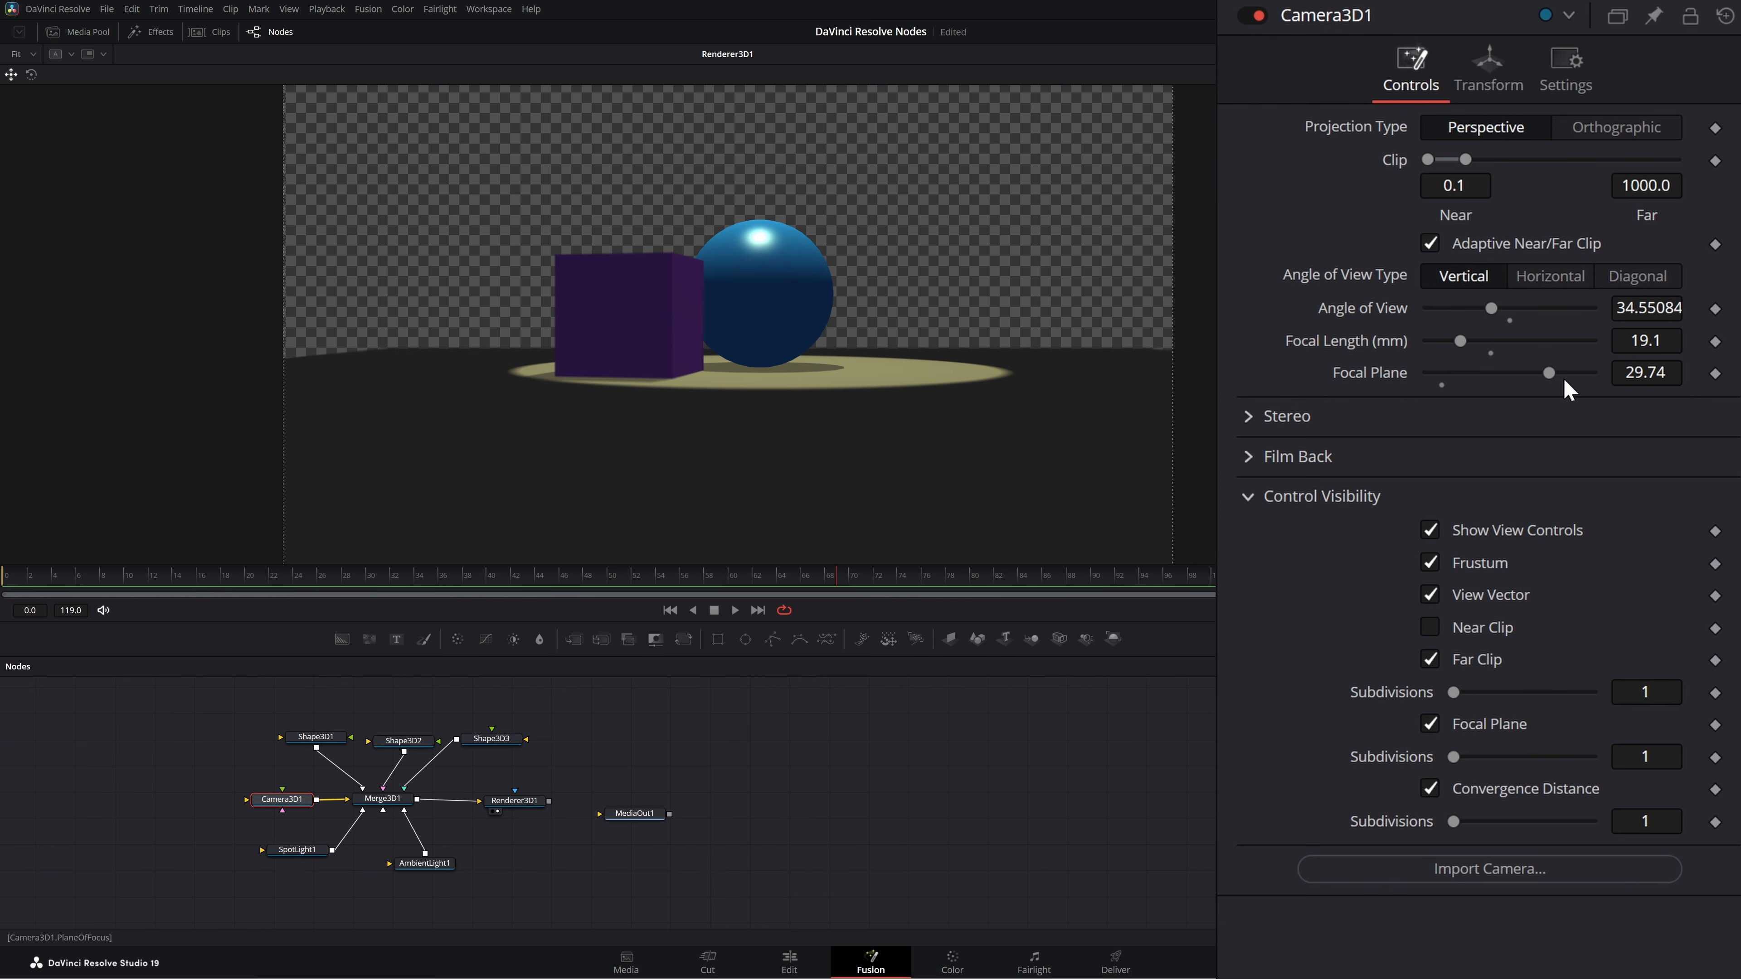
mouse_move(1646, 372)
left_mouse_down()
mouse_move(1626, 372)
mouse_move(1643, 373)
left_mouse_up()
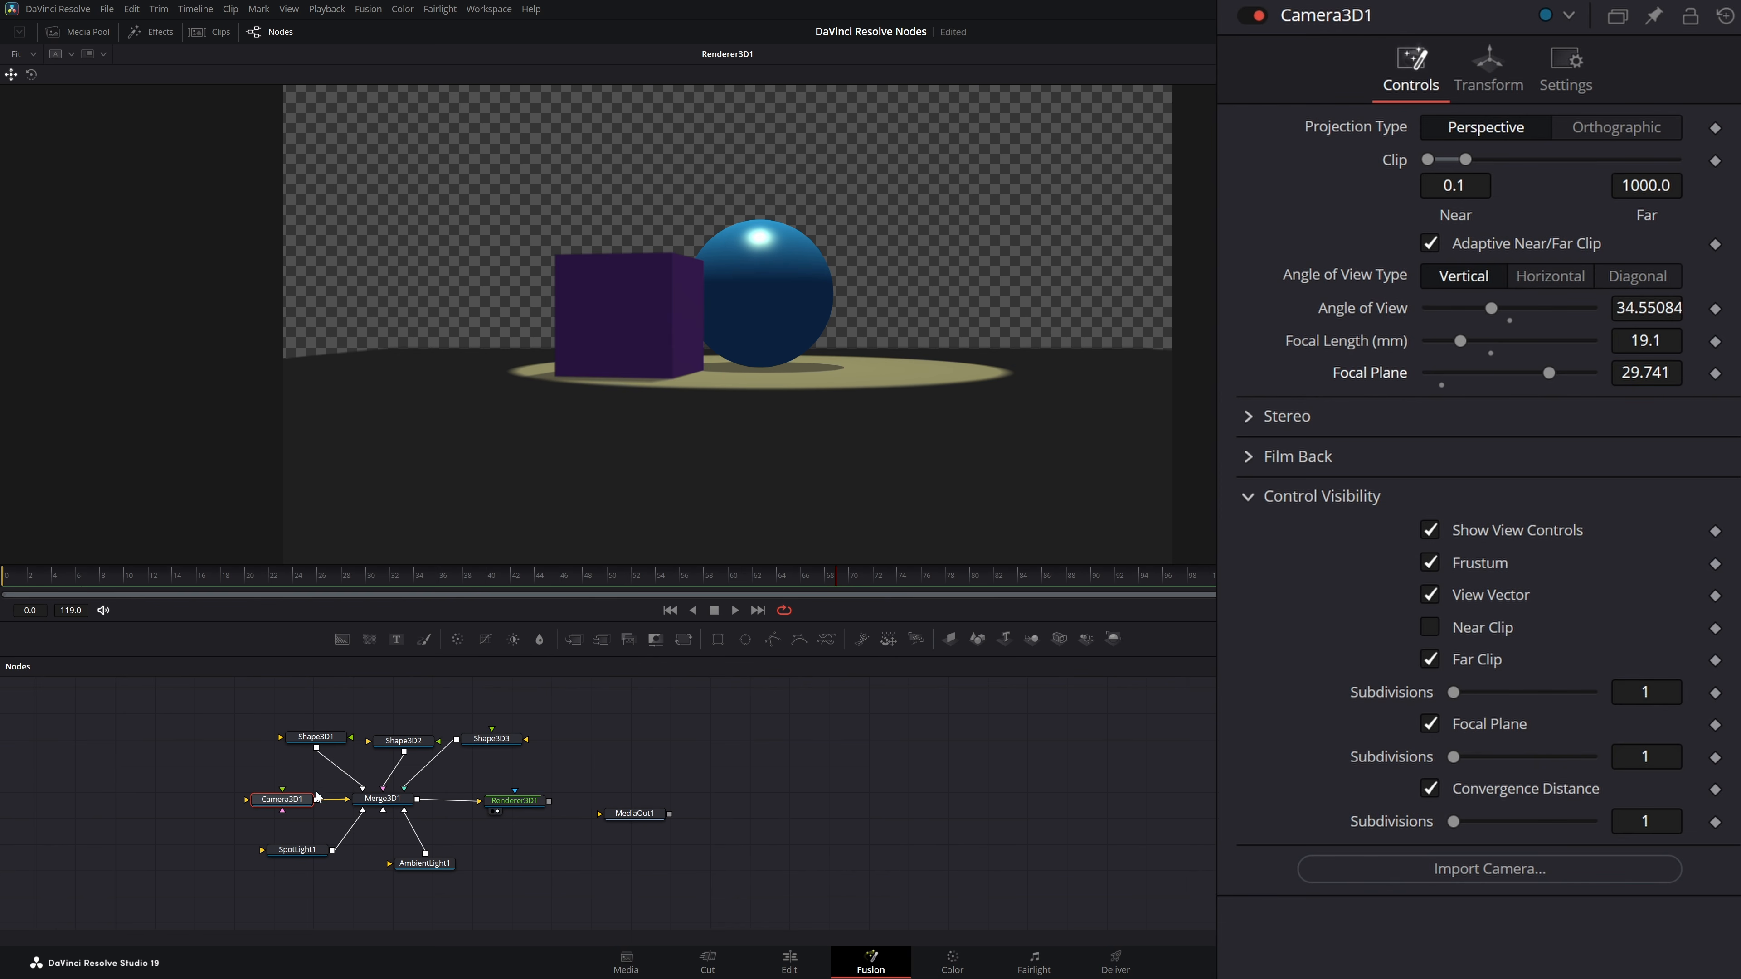
left_click_drag(388, 805, 427, 518)
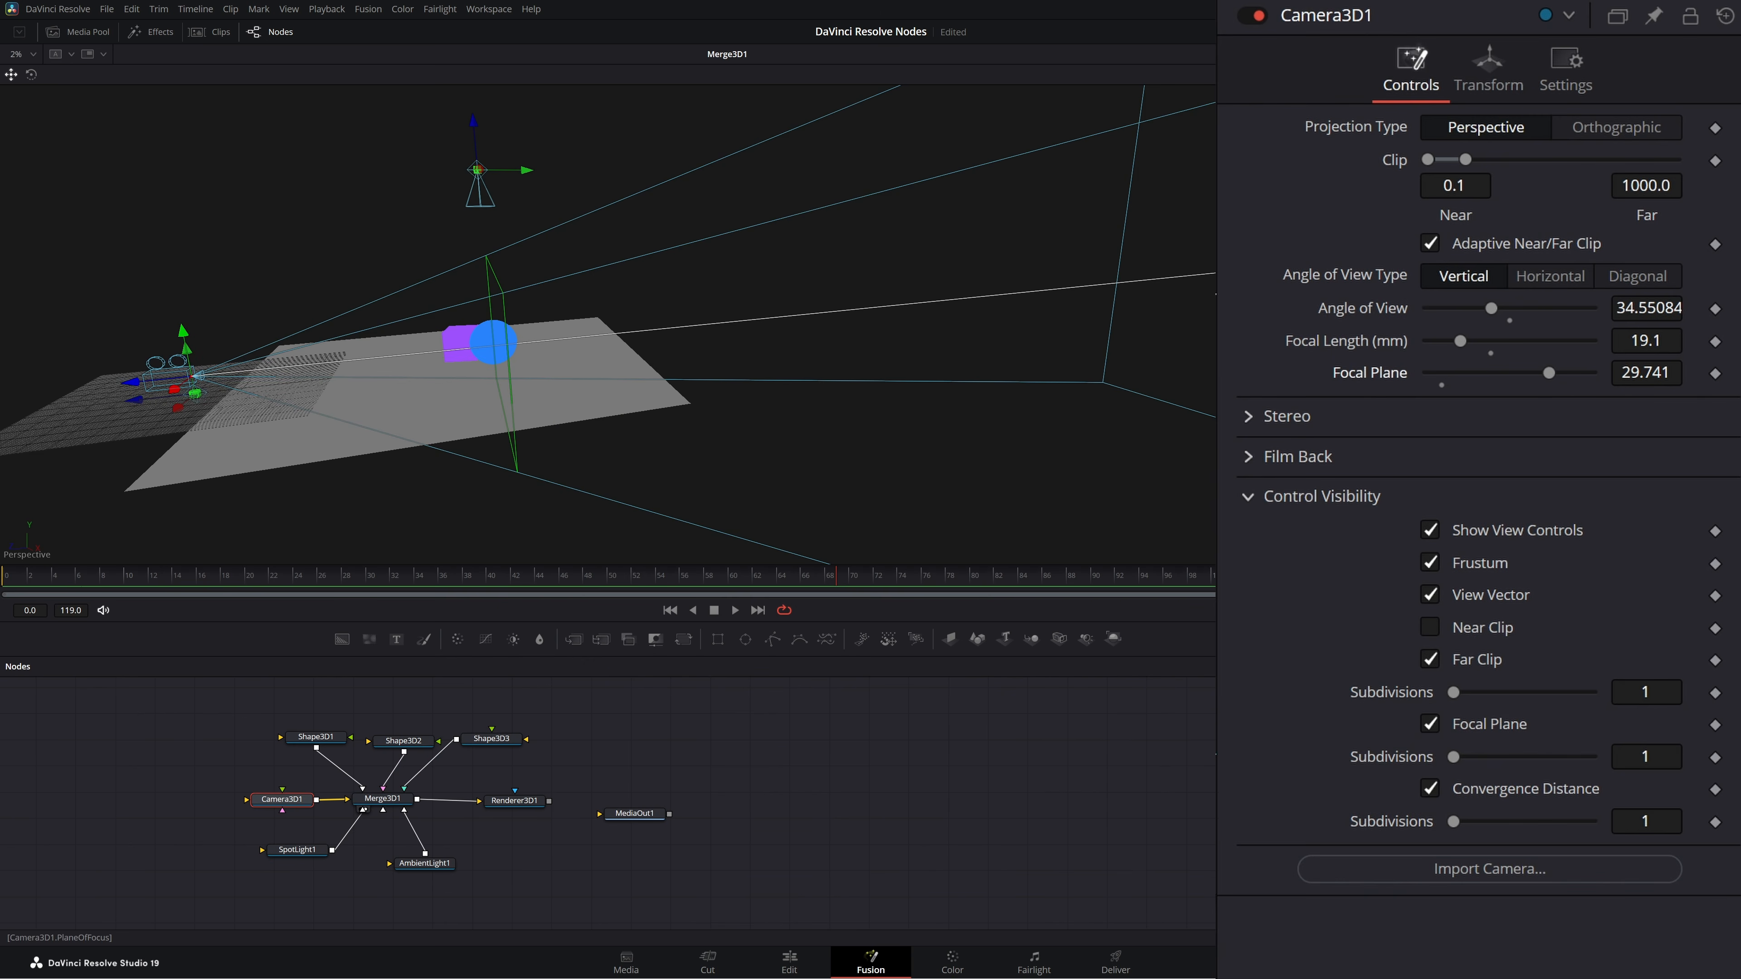
left_click_drag(1645, 372, 1560, 372)
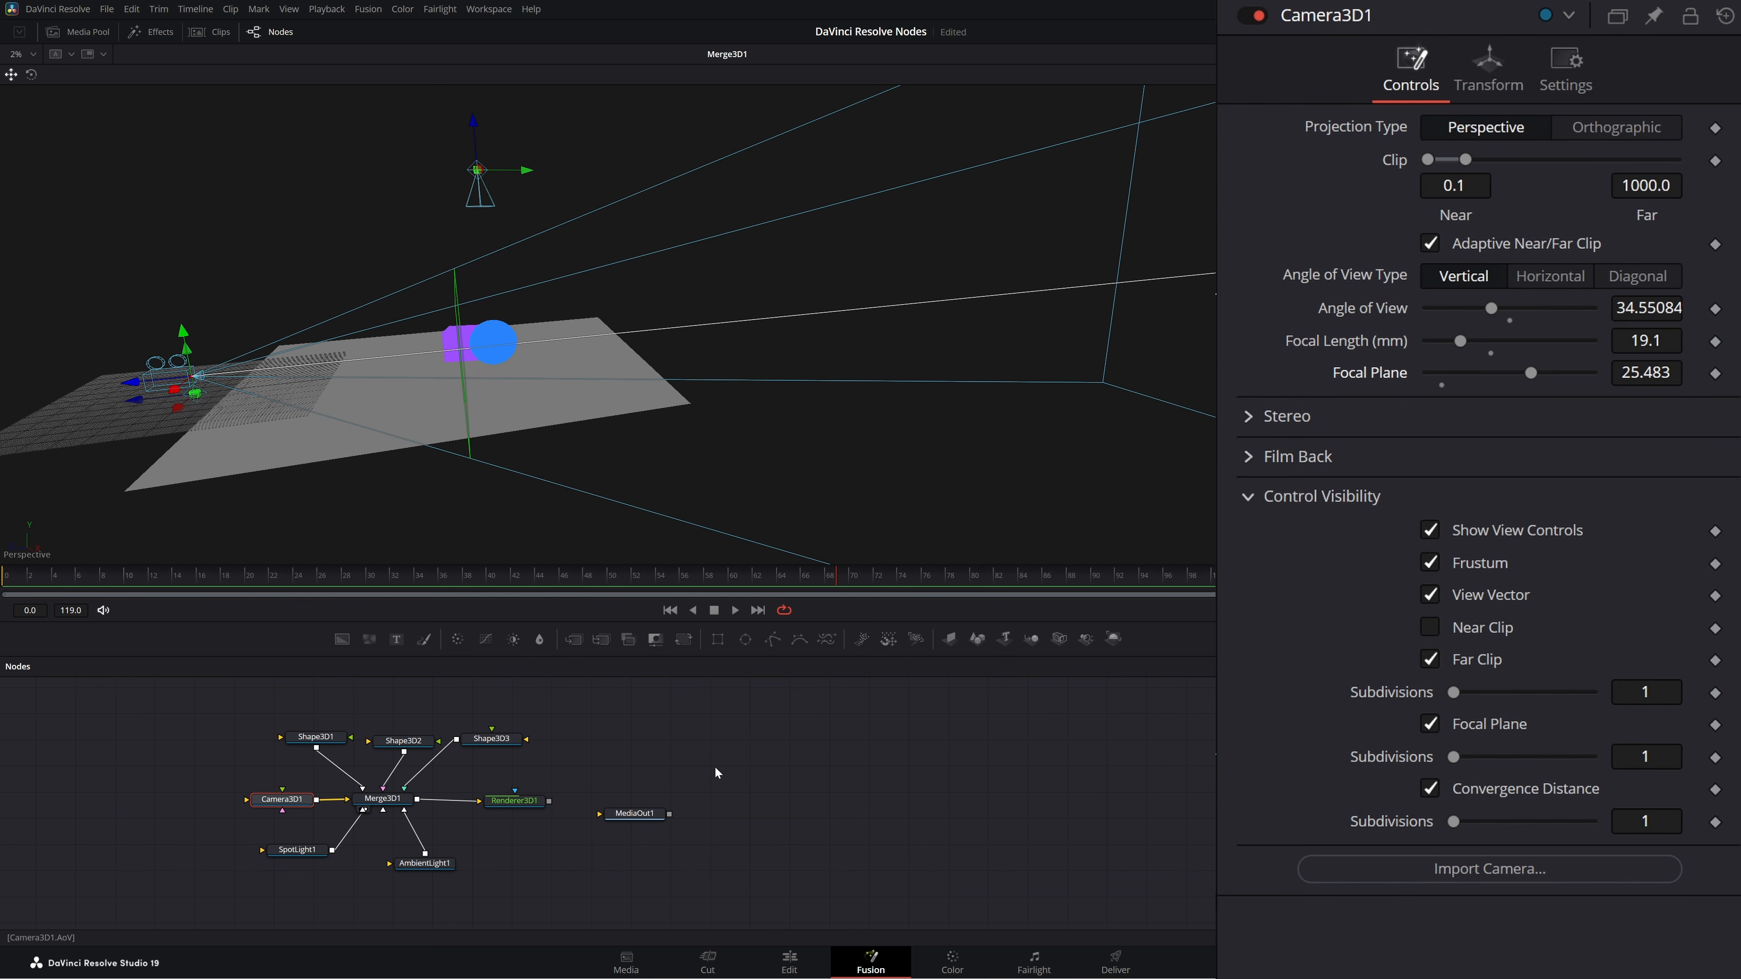
left_click_drag(510, 801, 557, 437)
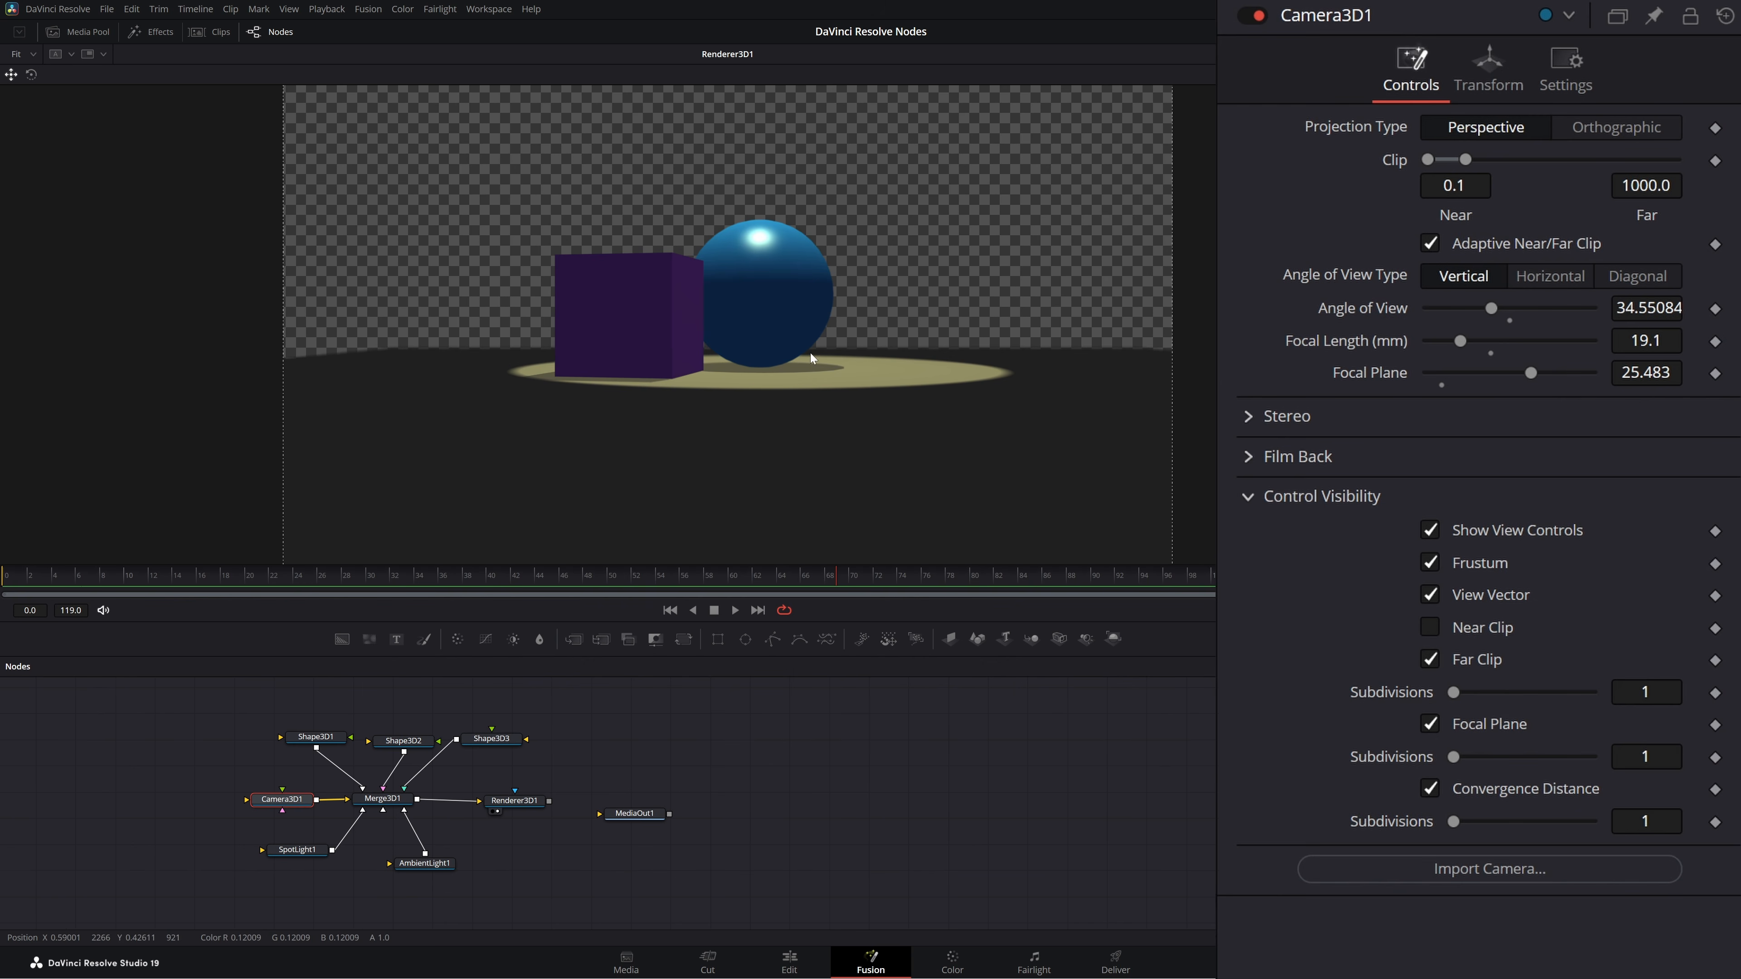
Step: Set Renderer3D1's Amount of DoF Blur to 0.4
left_click_drag(837, 374, 536, 384)
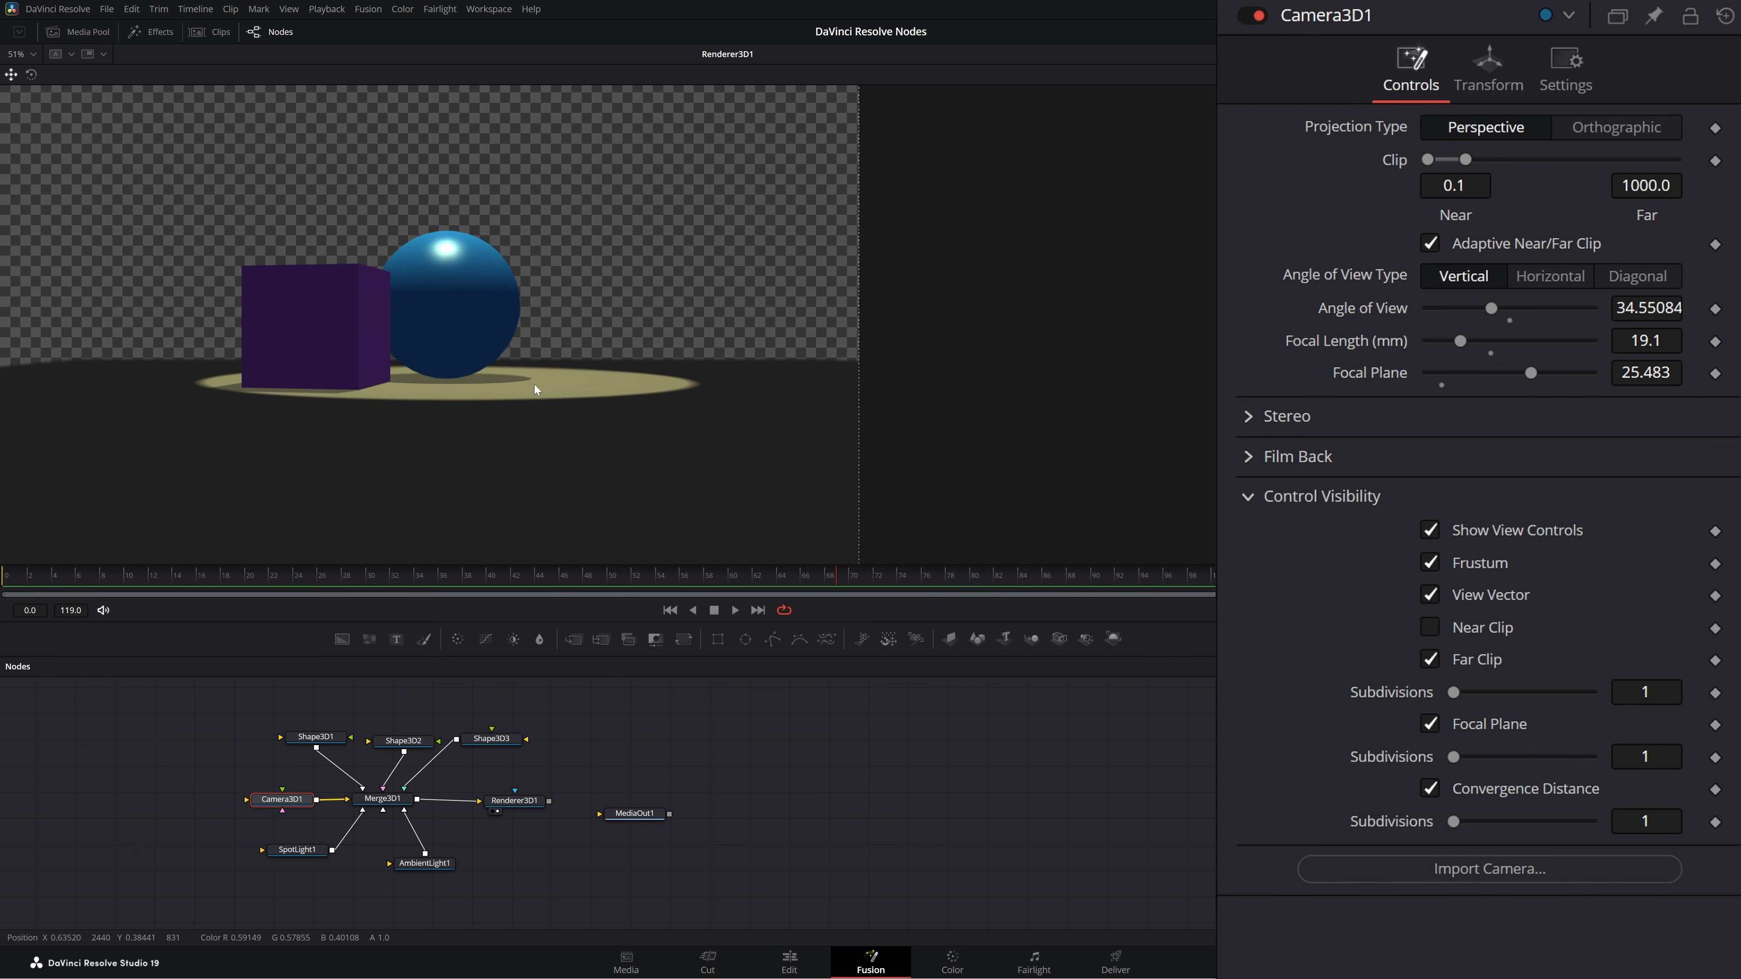
left_click(514, 801)
left_click(1522, 522)
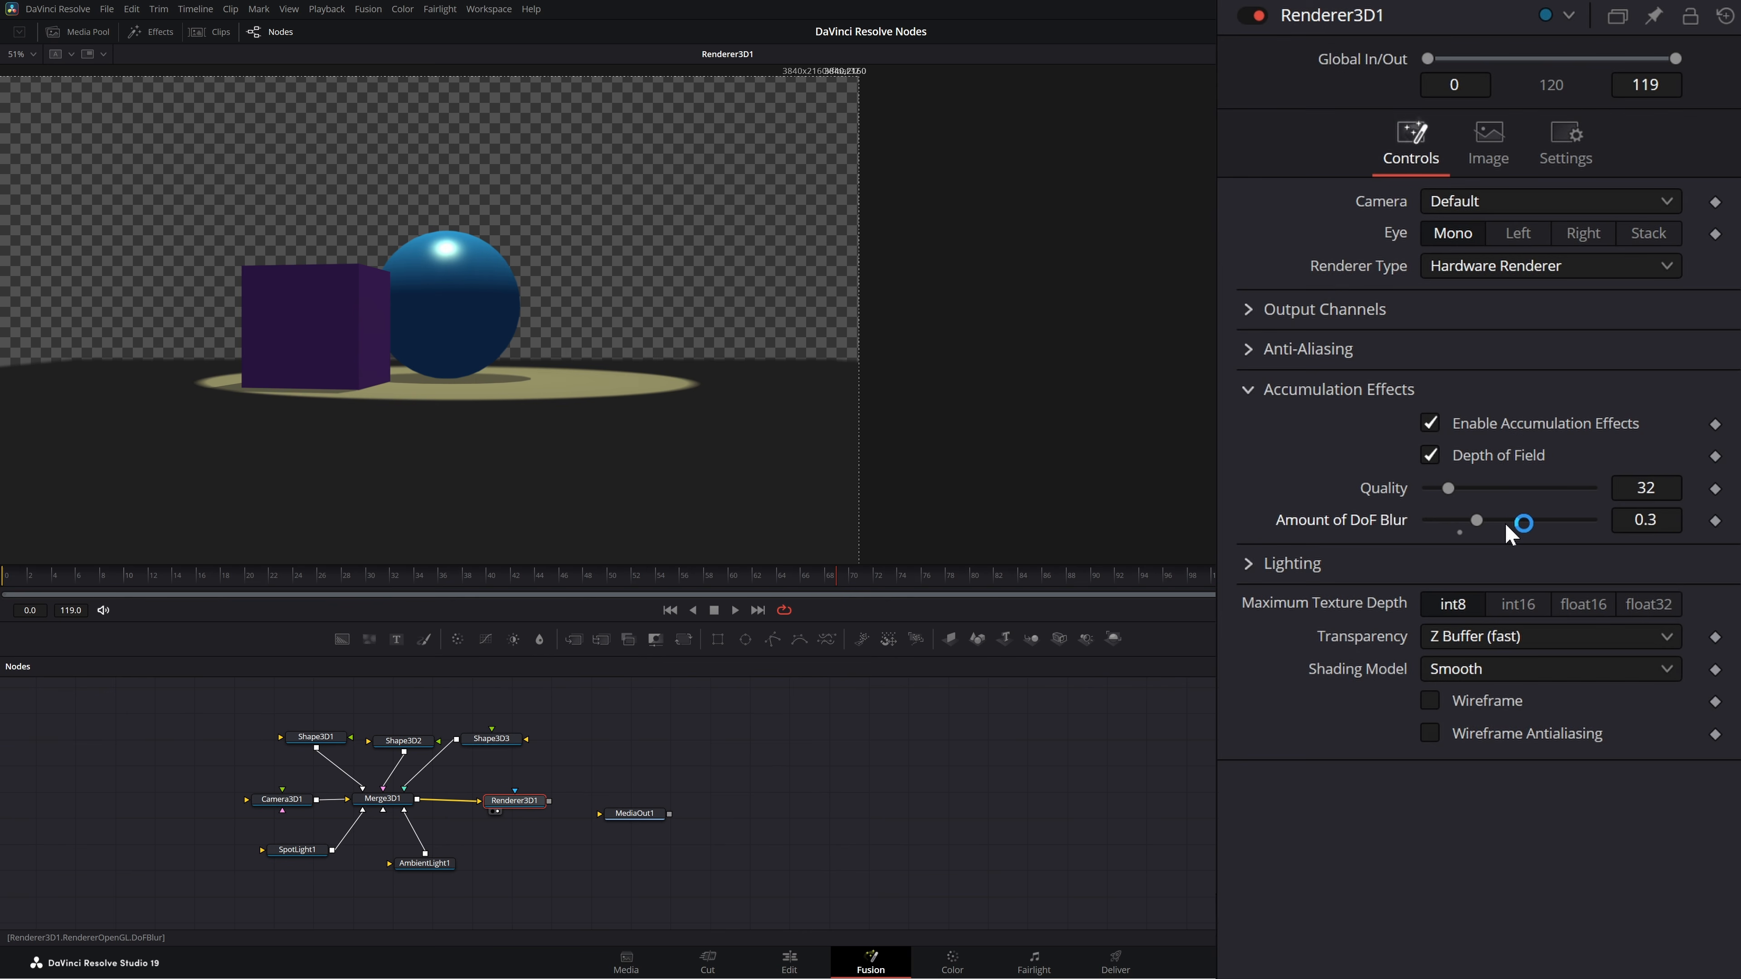
left_click(1544, 521)
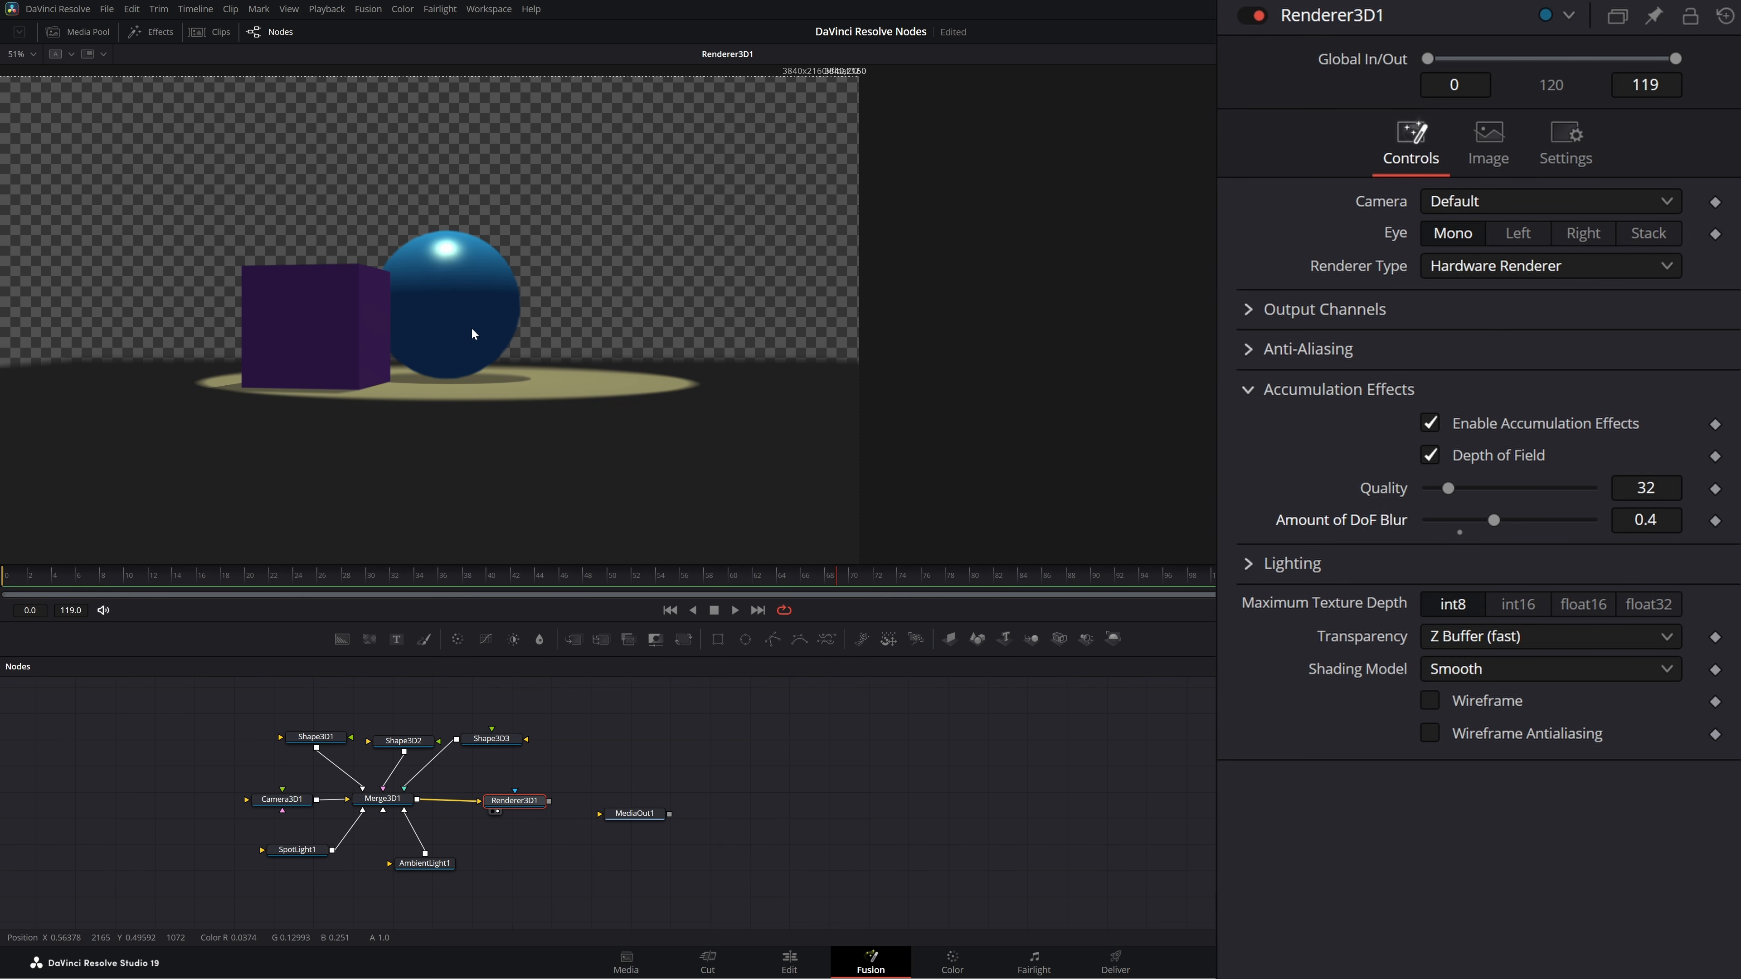
Step: Examine Renderer3D1's image settings and the available Process Mode options, keeping Full Frames
left_click(1484, 140)
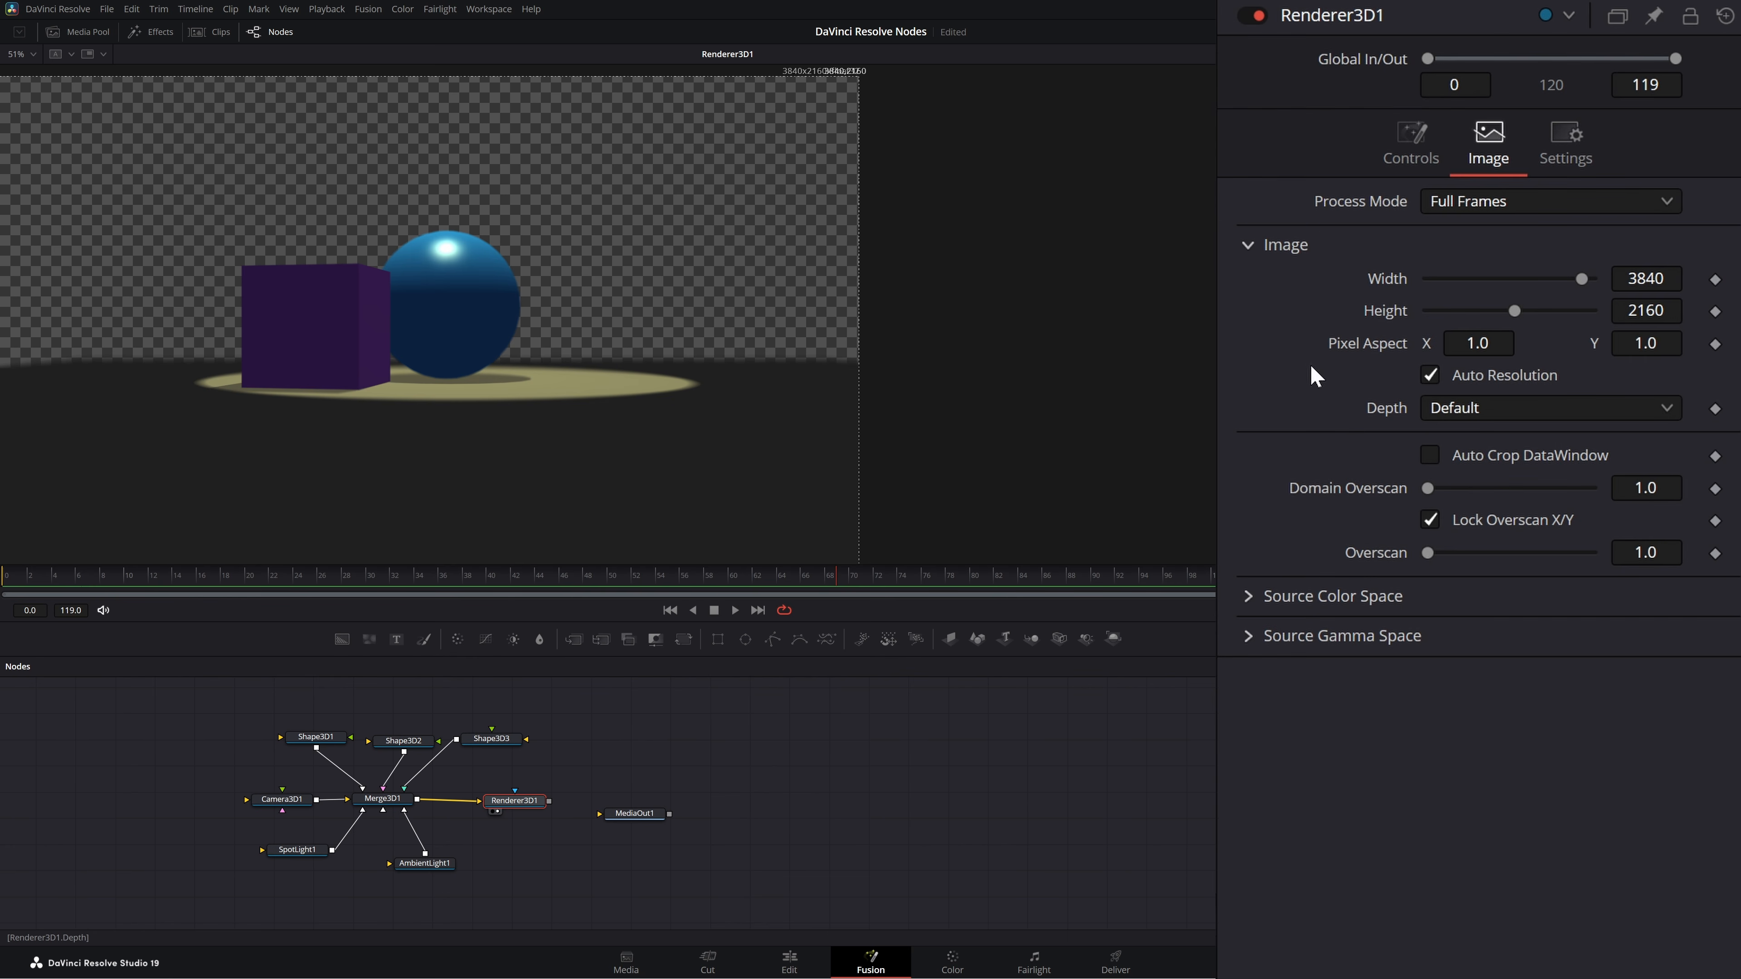
left_click(1467, 216)
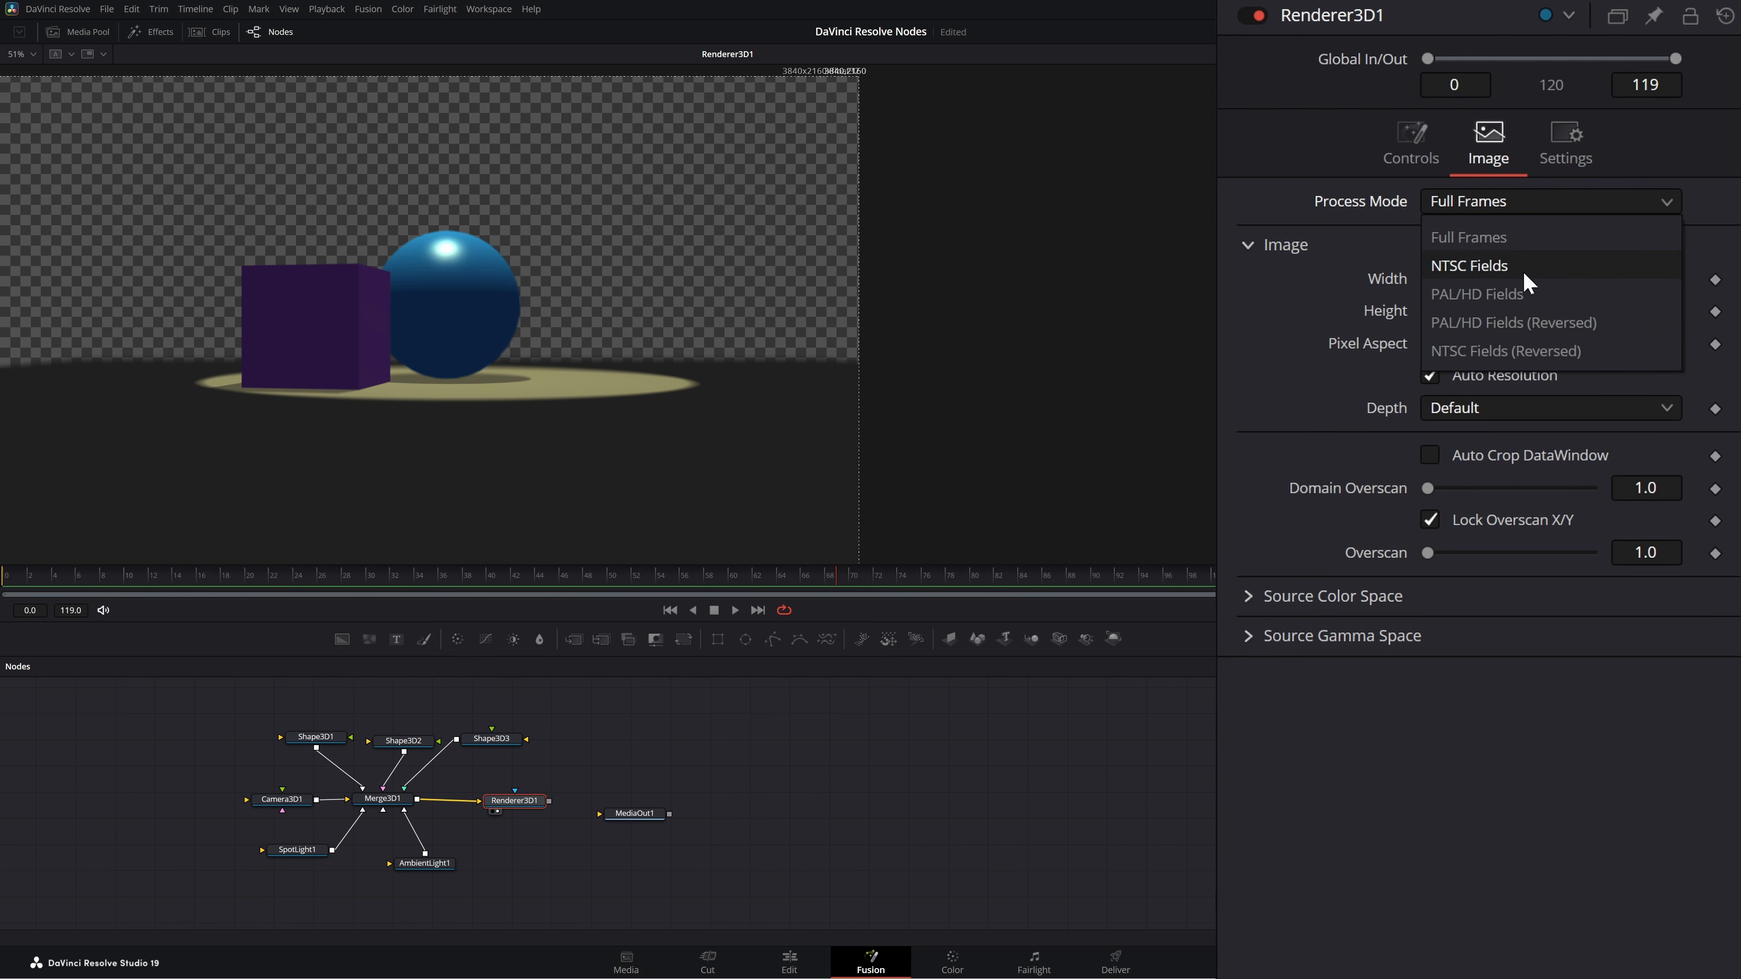
left_click(1282, 314)
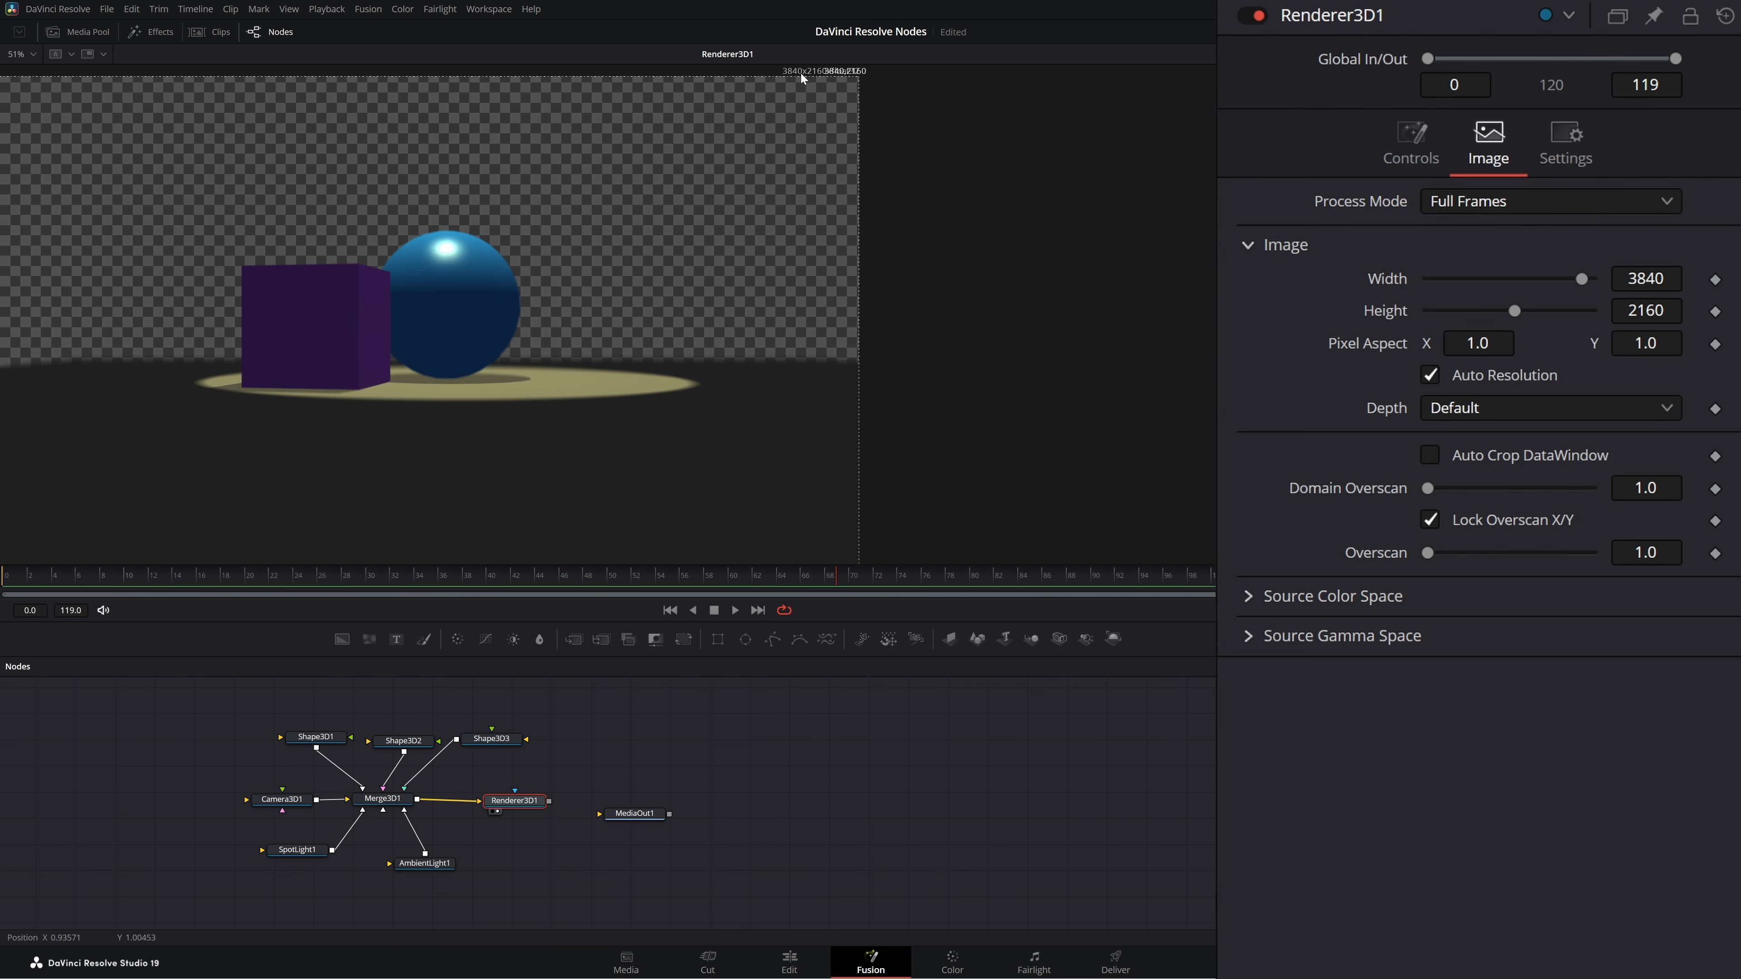
Step: Try a custom image Width of 1291 with Auto Resolution disabled, and restore Auto Resolution
left_click(1431, 374)
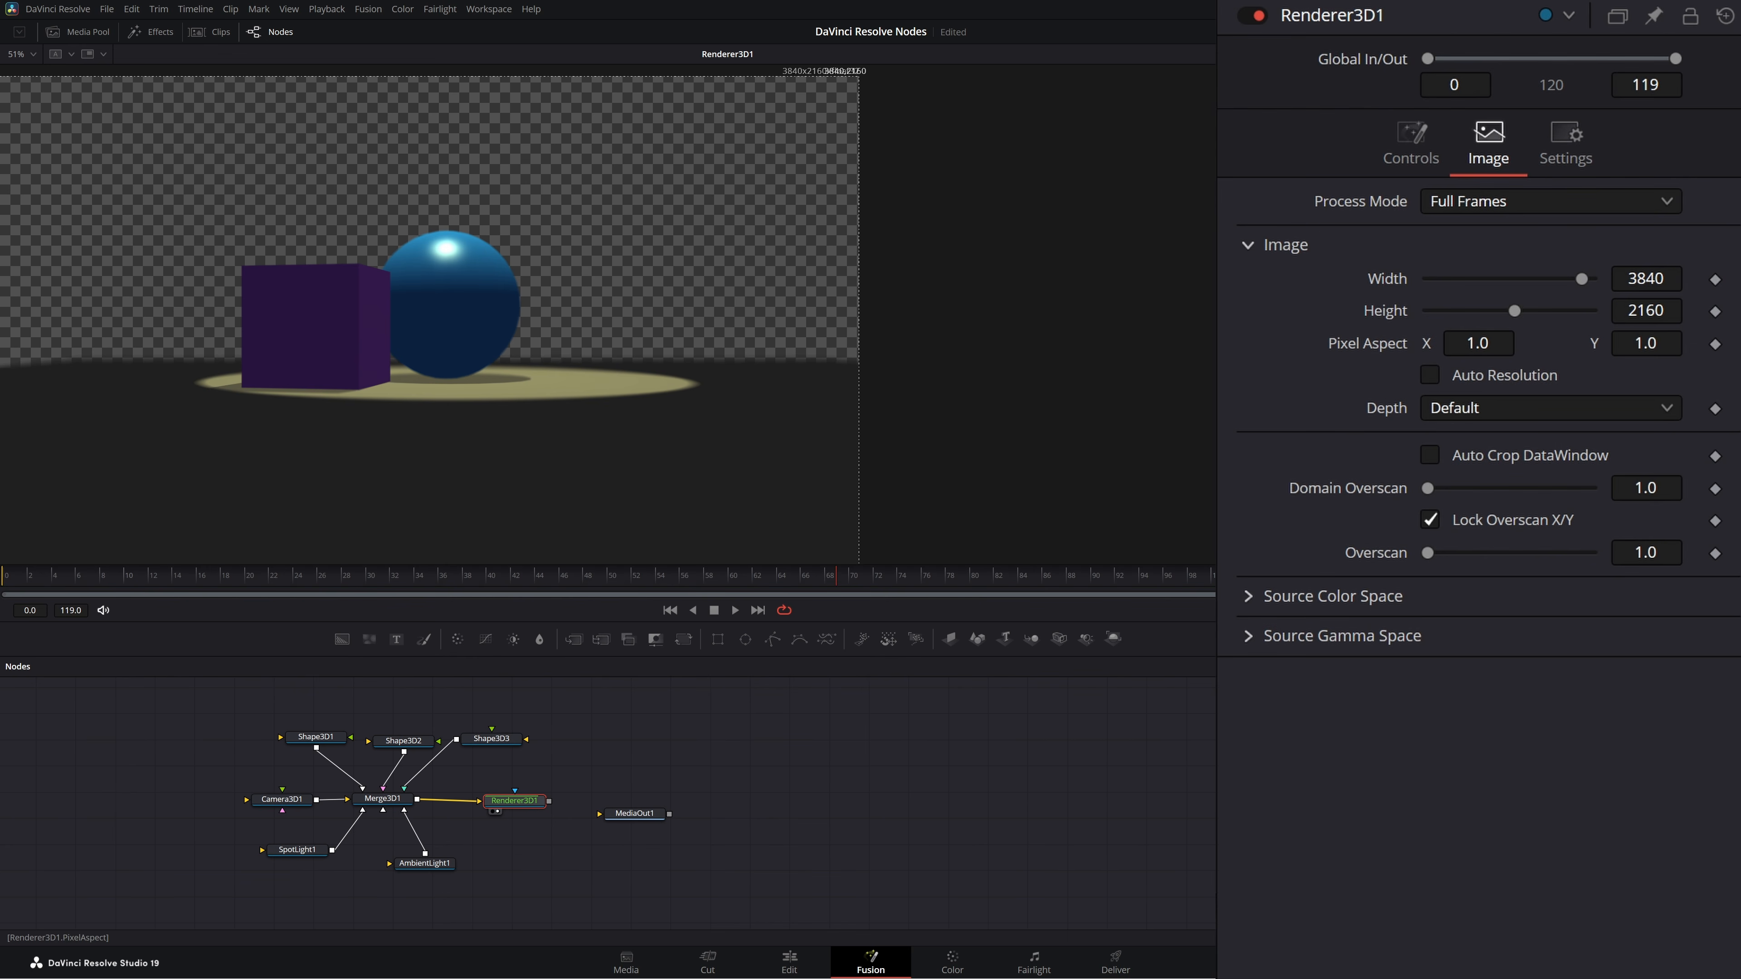
left_click_drag(1583, 280, 1486, 287)
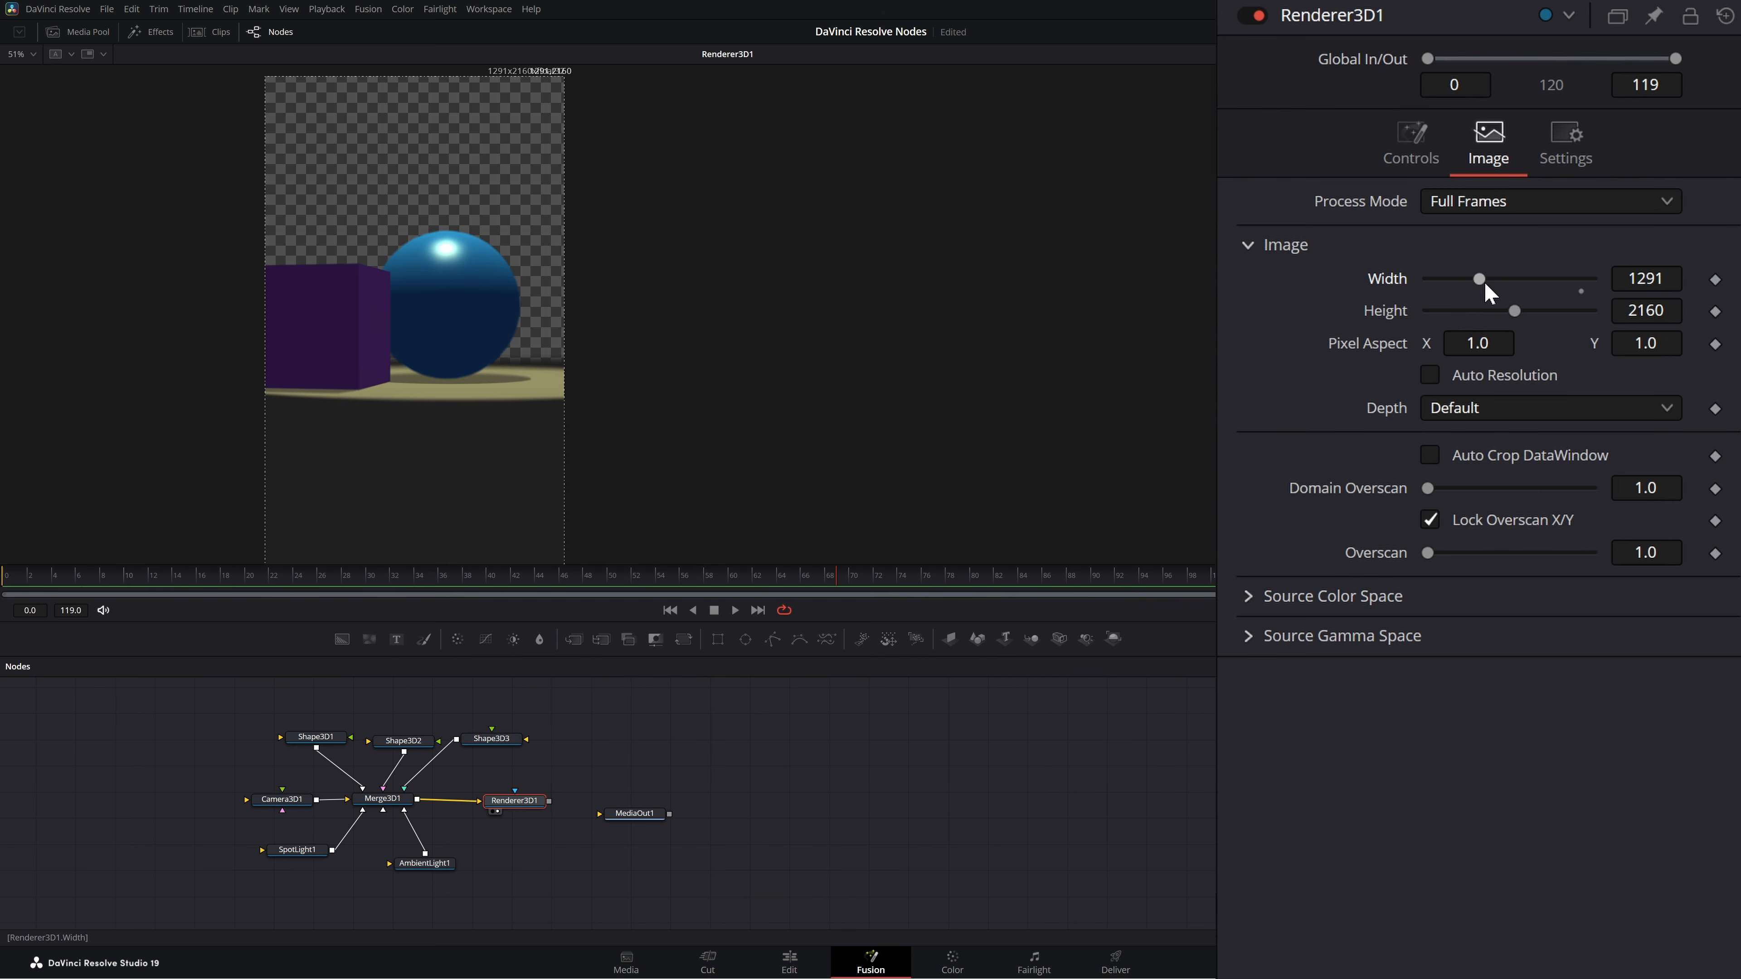
left_click(1440, 384)
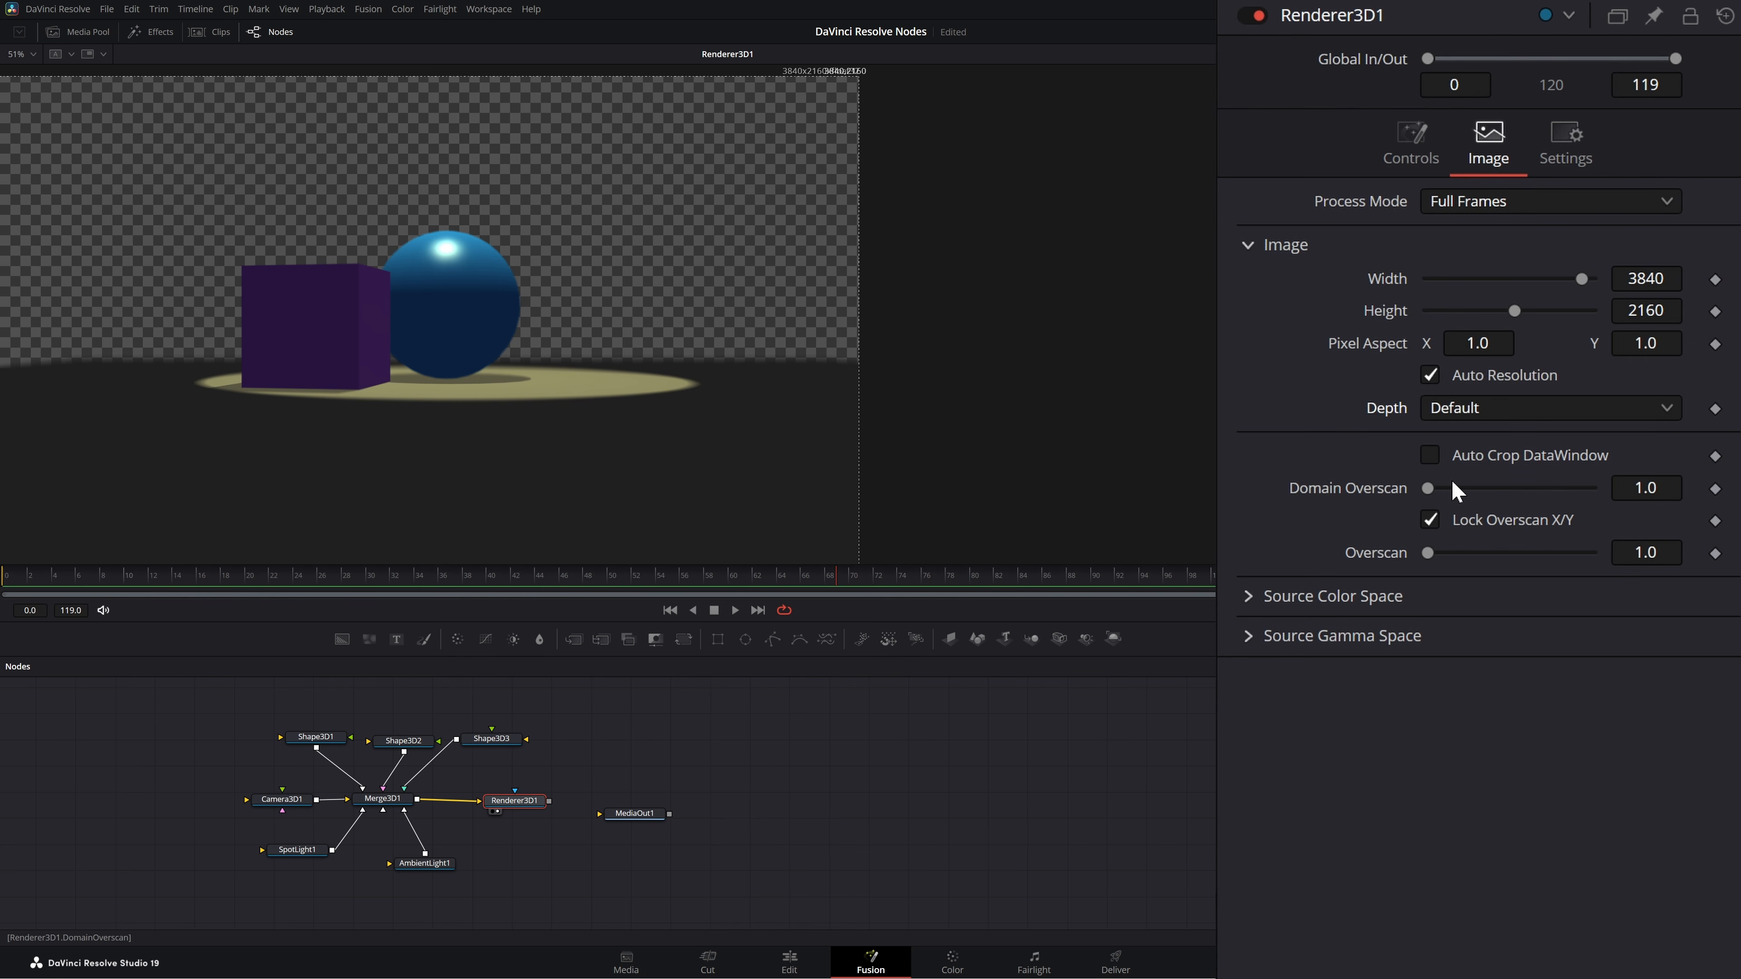
Step: Toggle Auto Crop DataWindow on and off, and try a Domain Overscan of 1.772 before resetting it to 1.0
left_click(1436, 458)
left_click(1432, 456)
left_click_drag(1434, 488, 1544, 499)
left_click_drag(1557, 498, 1556, 497)
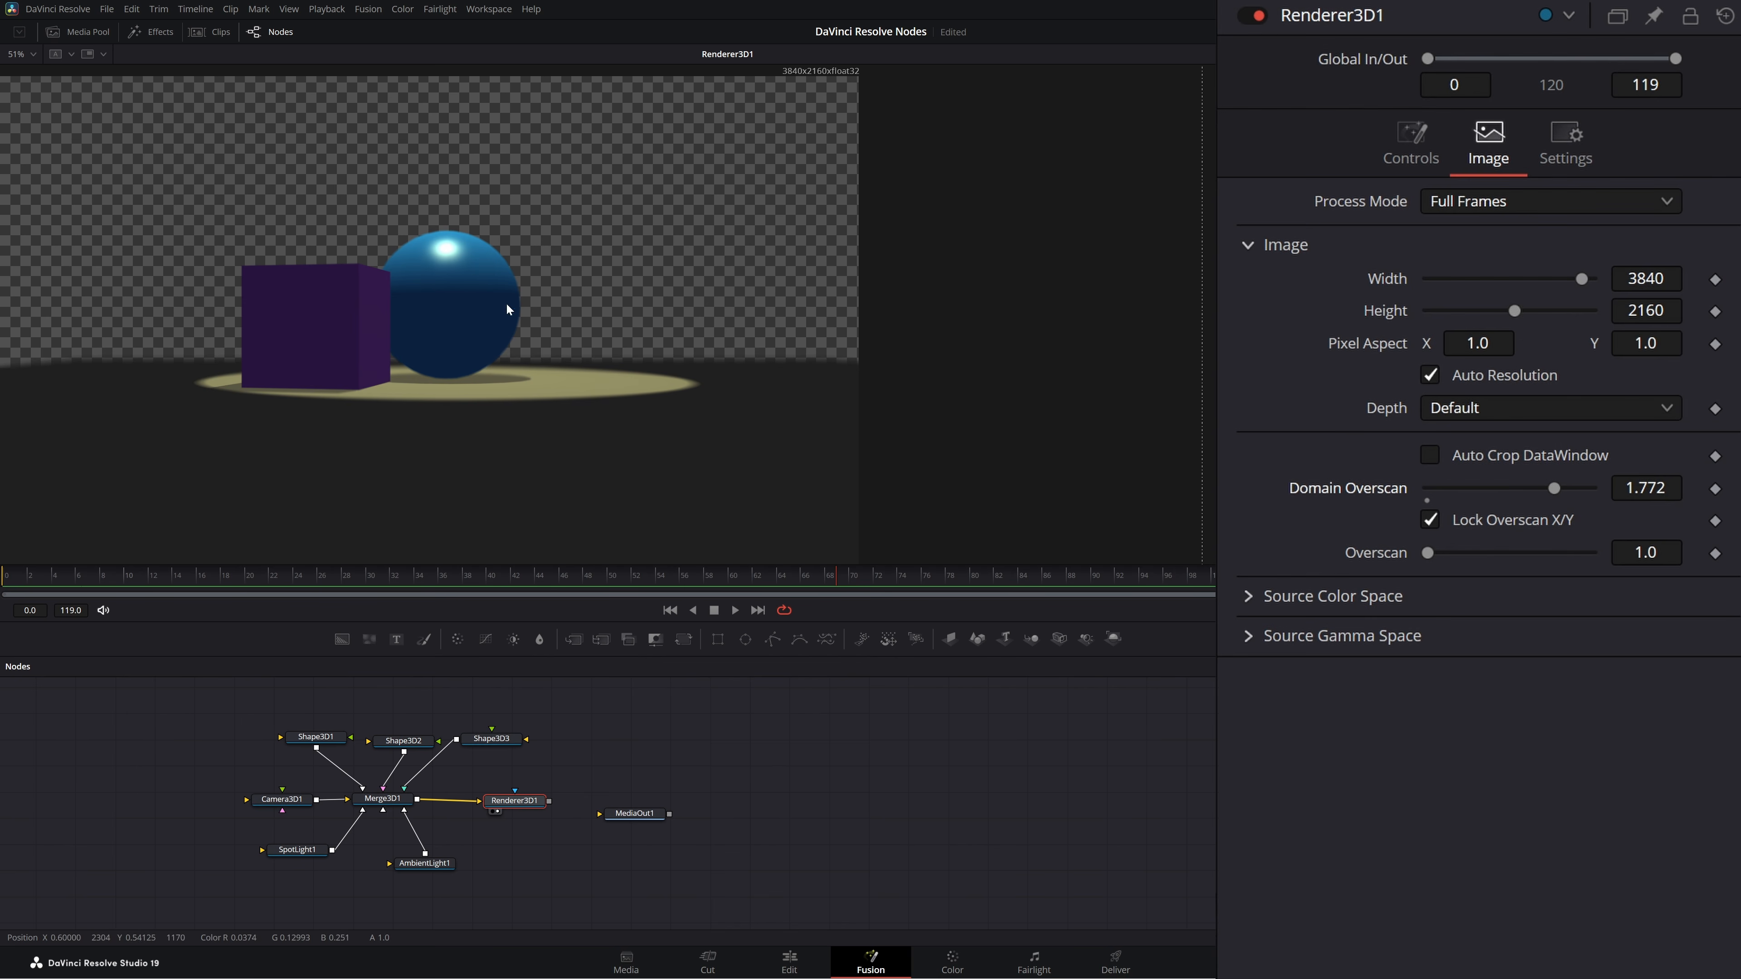
left_click(1428, 500)
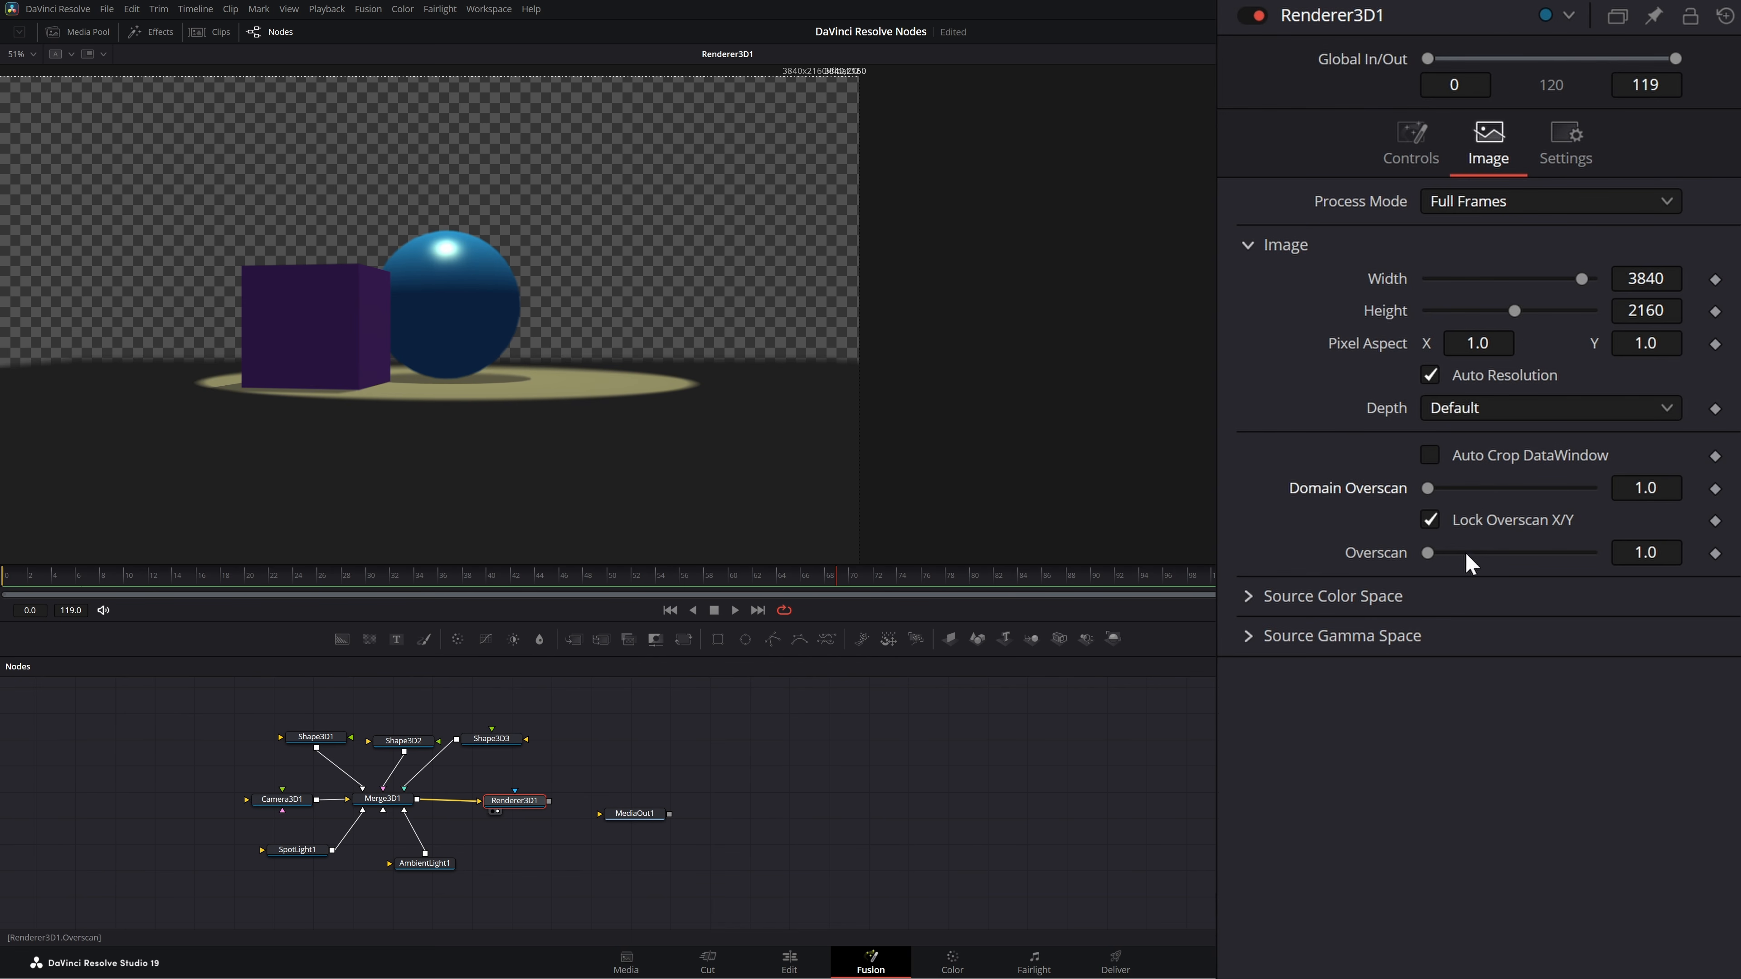
Step: Try an Overscan of 1.528, reset it to 1.0, and briefly unlock the X/Y overscan to see its separate settings
left_click_drag(1430, 552, 1517, 568)
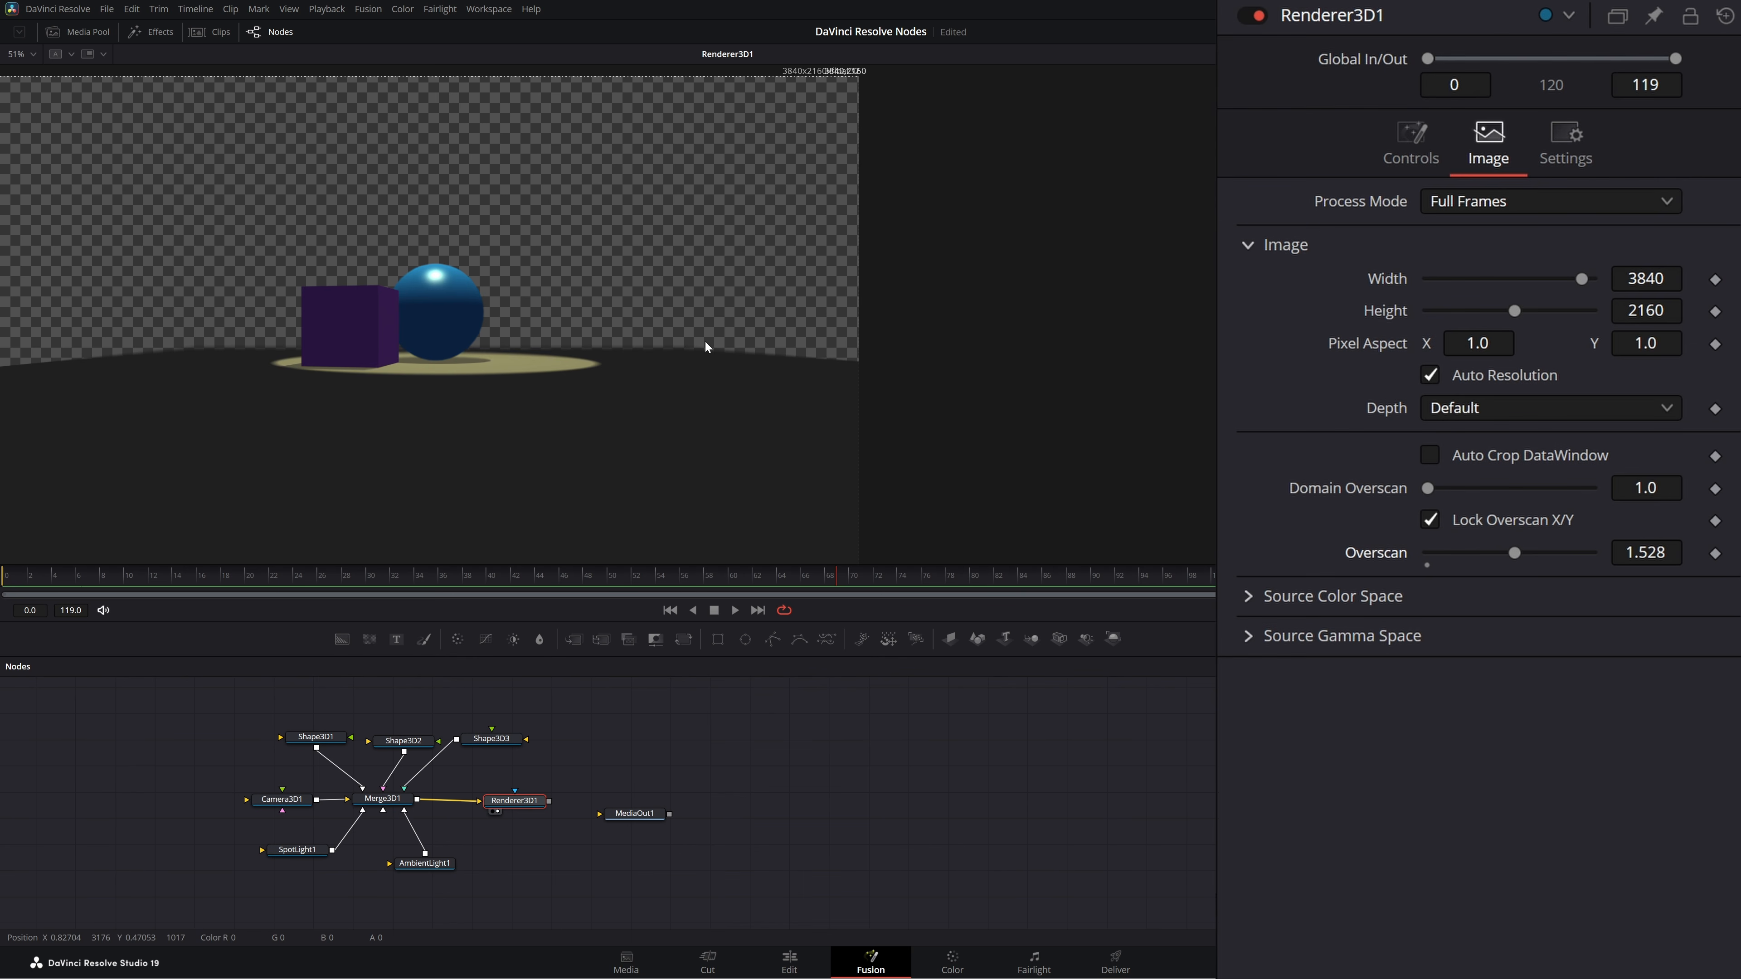
double_click(1390, 557)
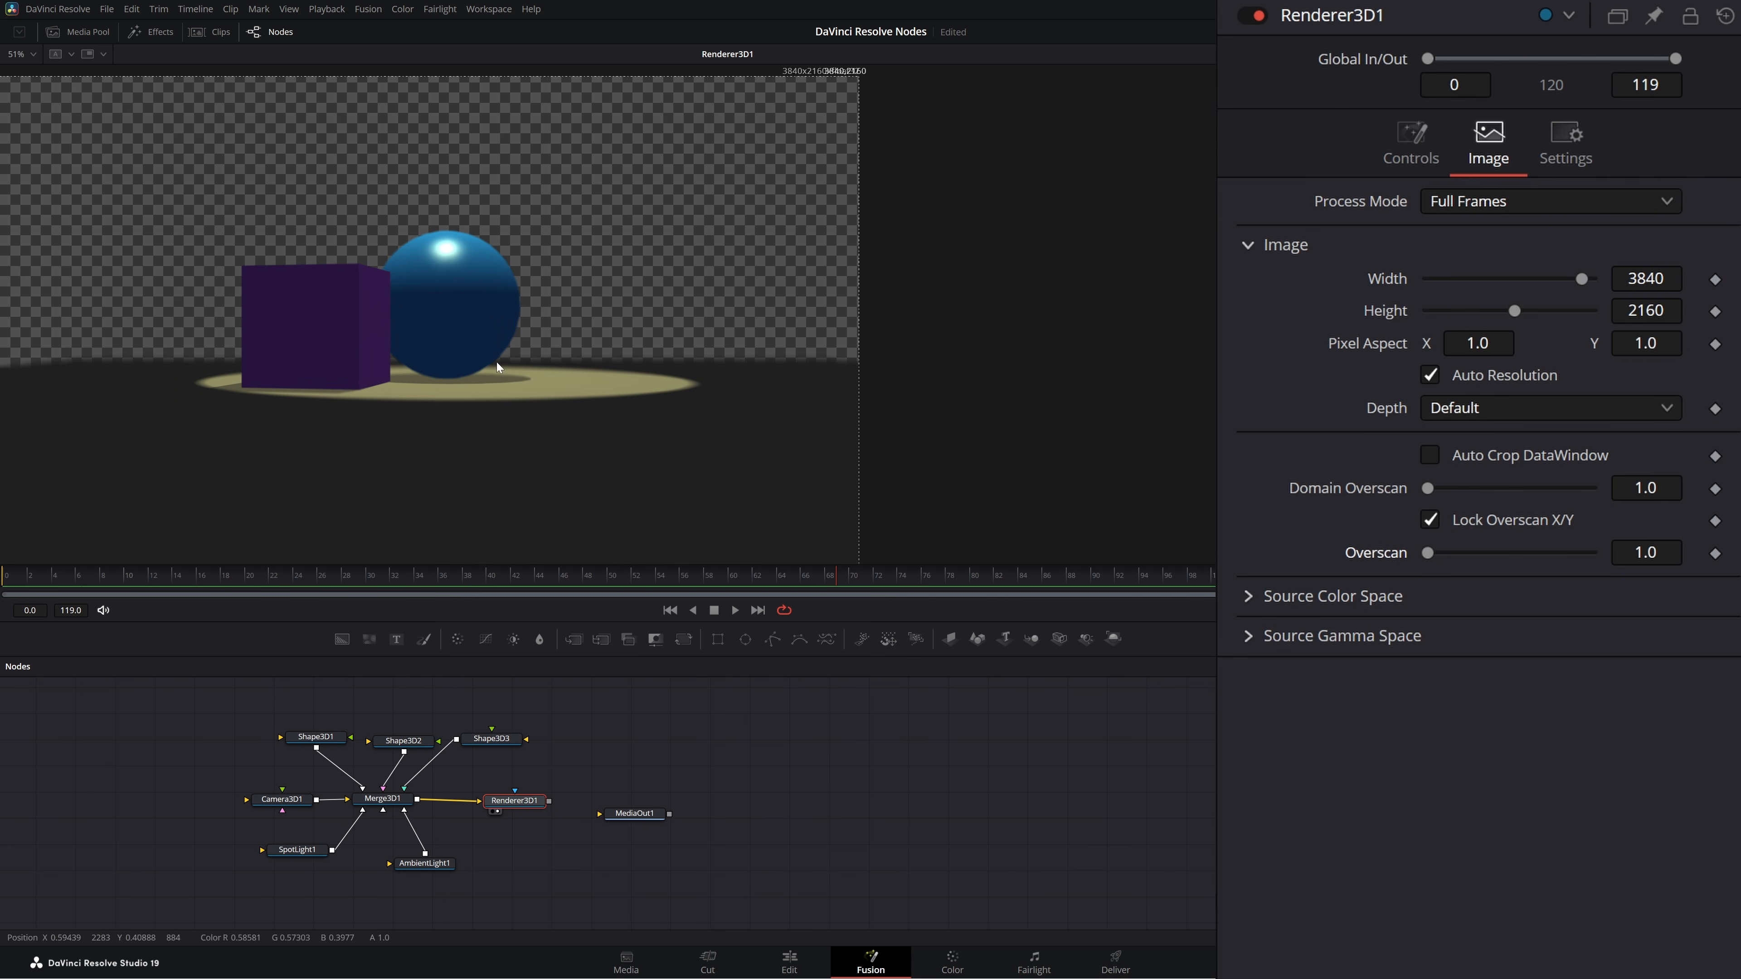
left_click(1434, 518)
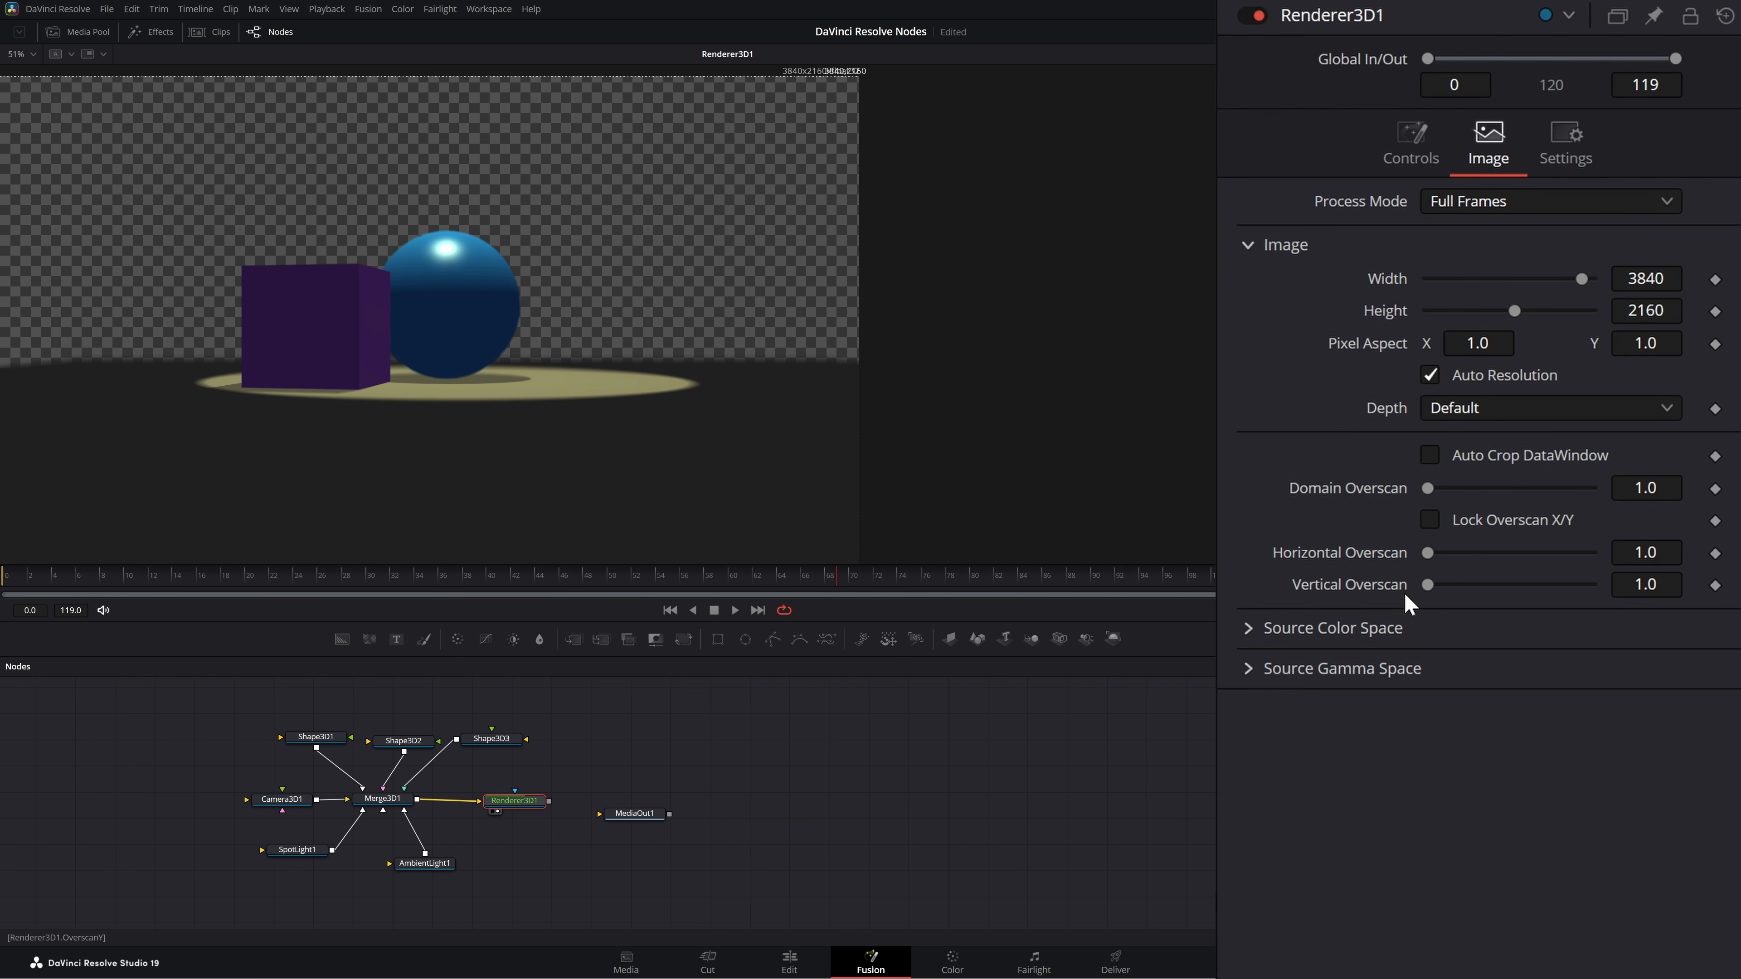
left_click(1432, 520)
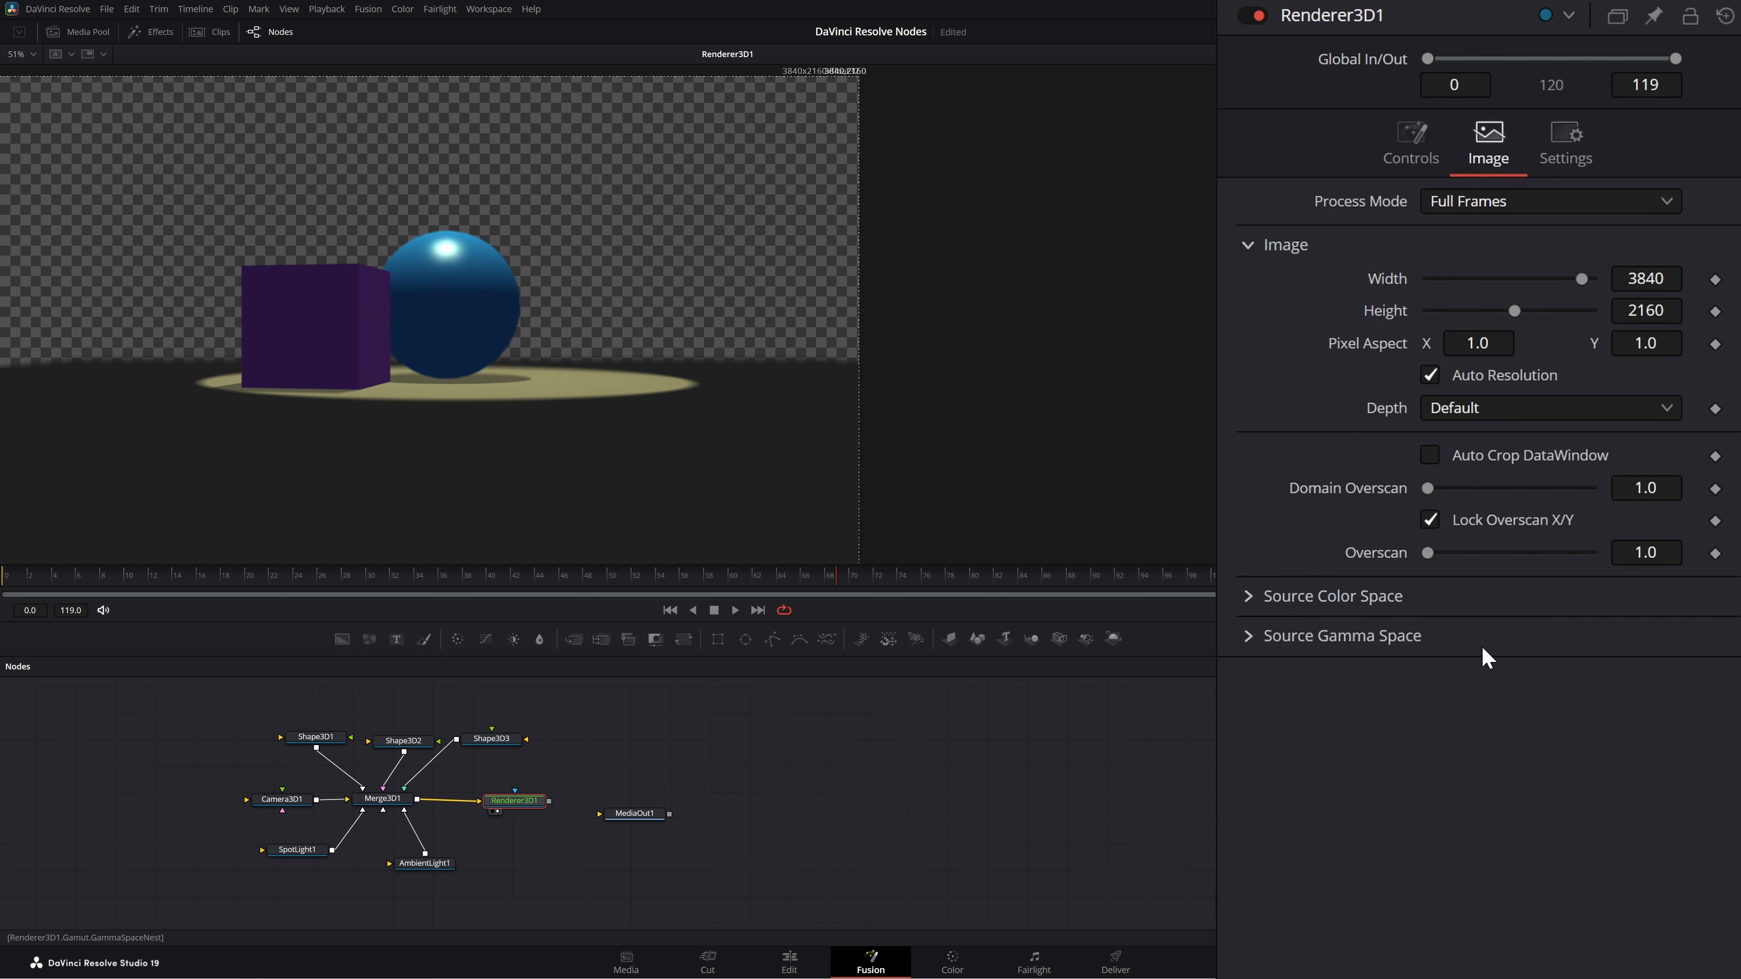
Step: Look into Renderer3D1's Source Color Space and Source Gamma Space sections and collapse them again
left_click(1249, 597)
left_click(1249, 603)
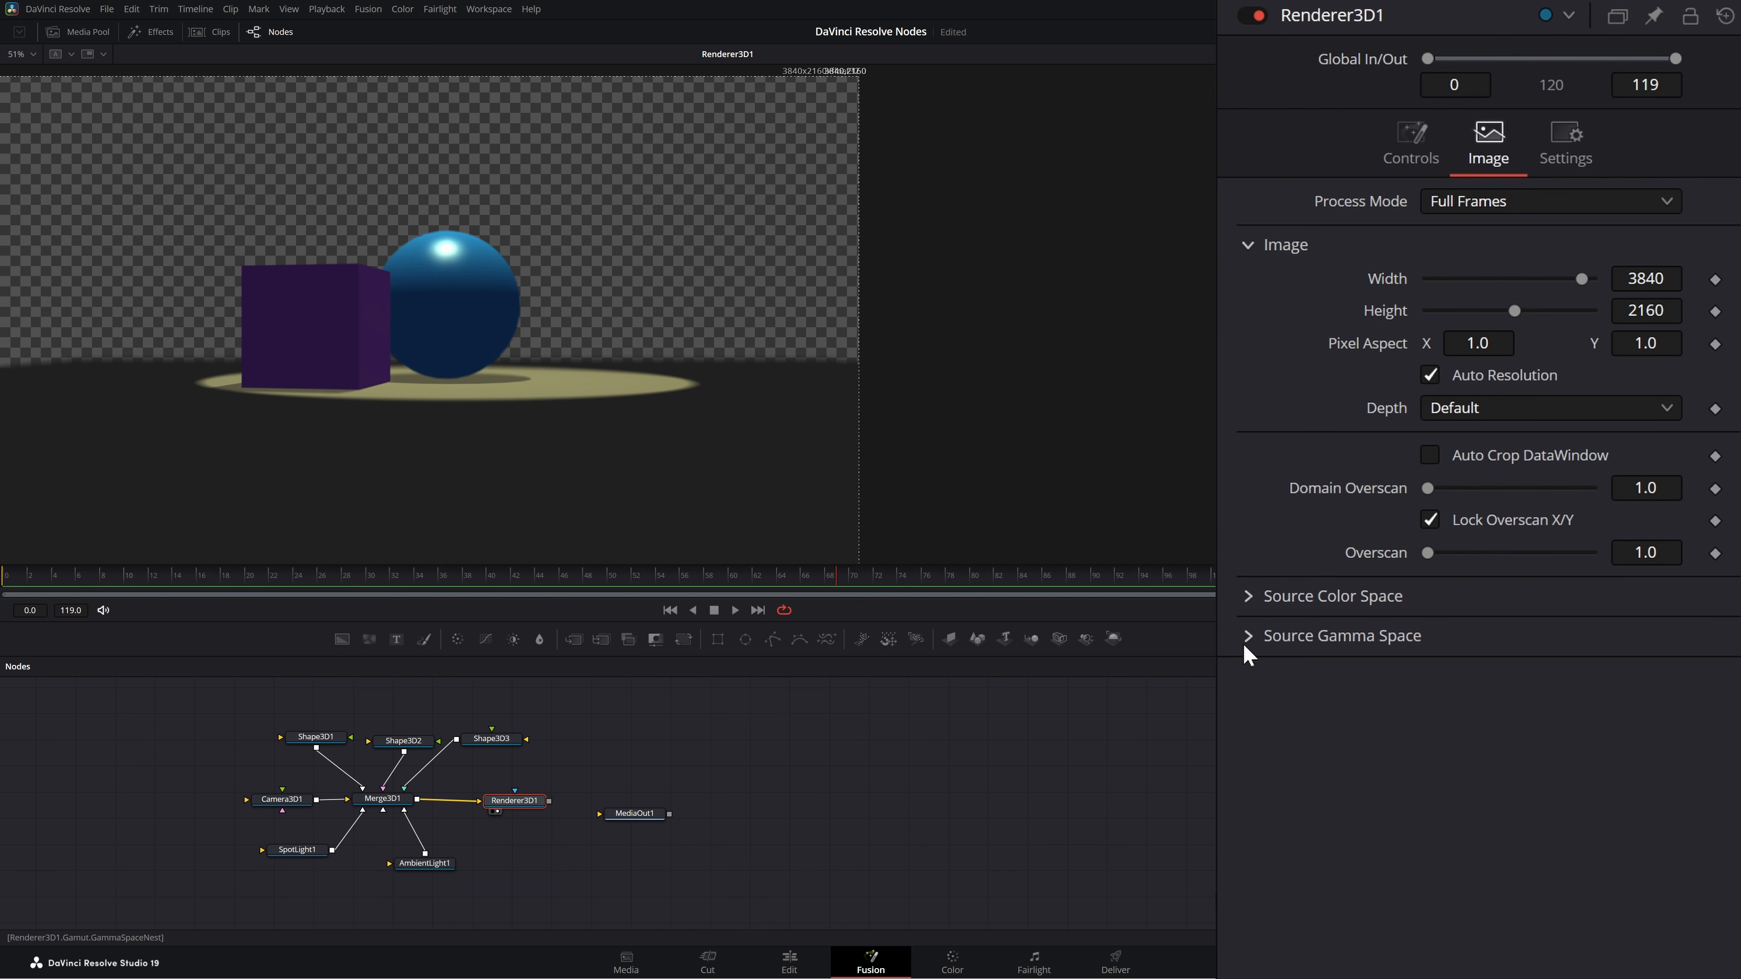
left_click(1244, 640)
left_click(1247, 619)
Step: Connect Renderer3D1's output to MediaOut1 and check the rendered composition on the Edit page timeline
left_click_drag(517, 801, 601, 816)
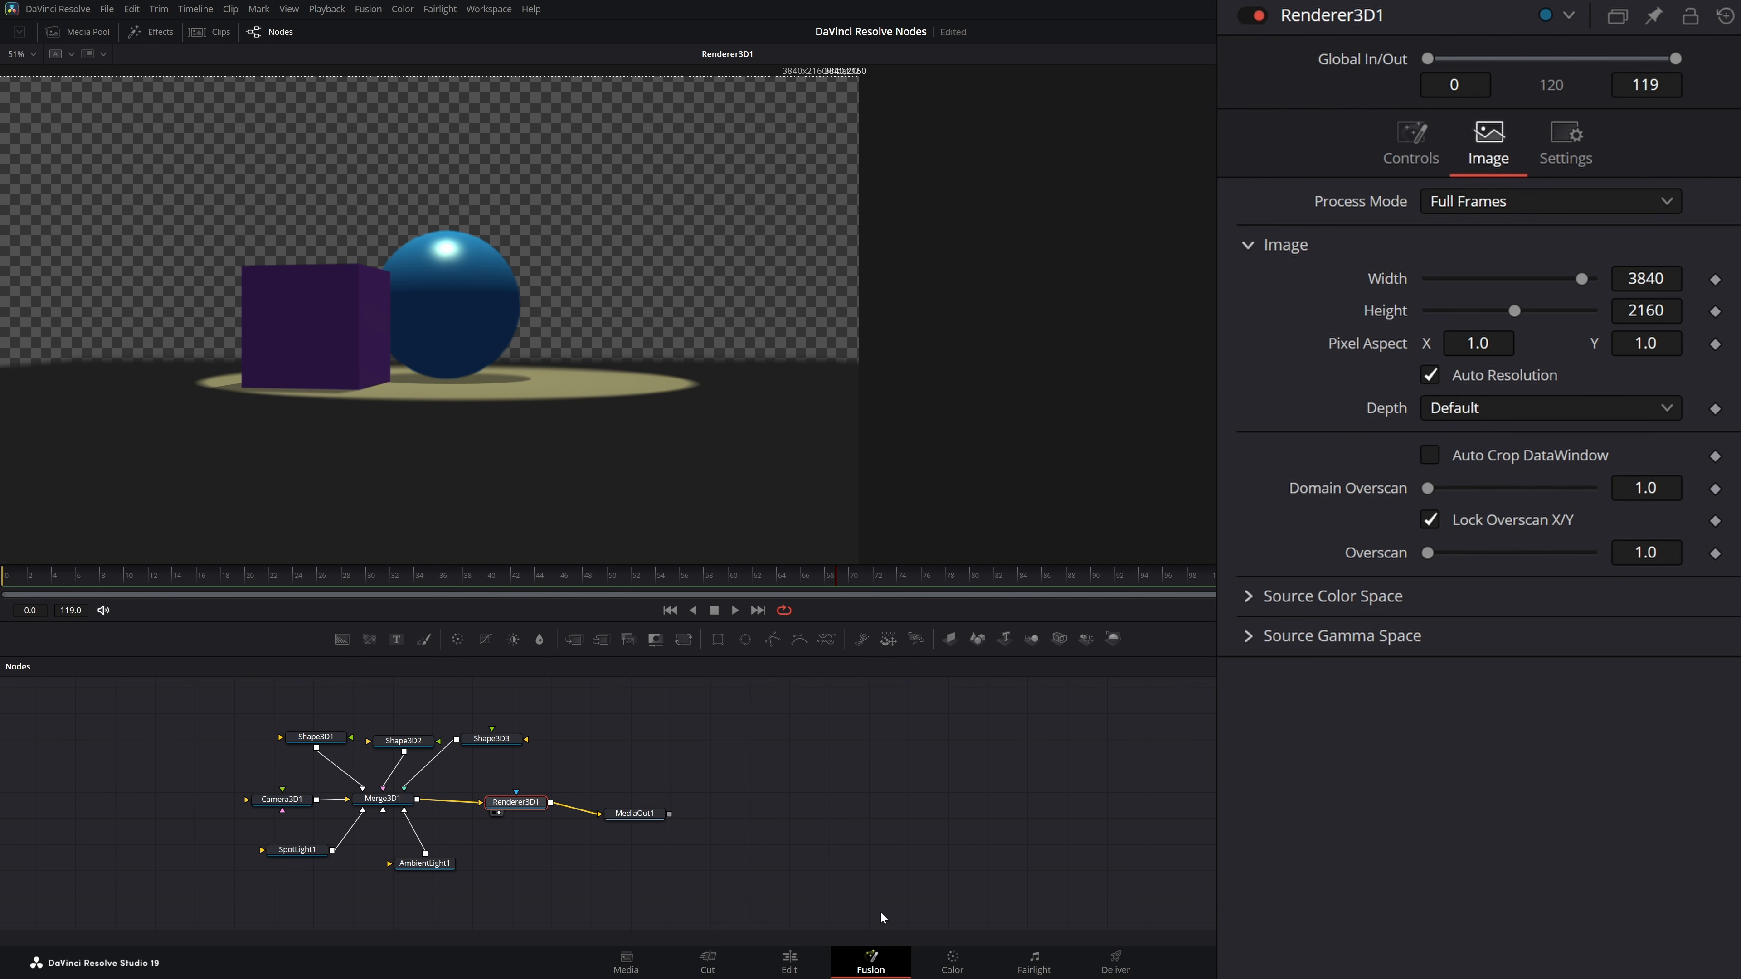
left_click(790, 963)
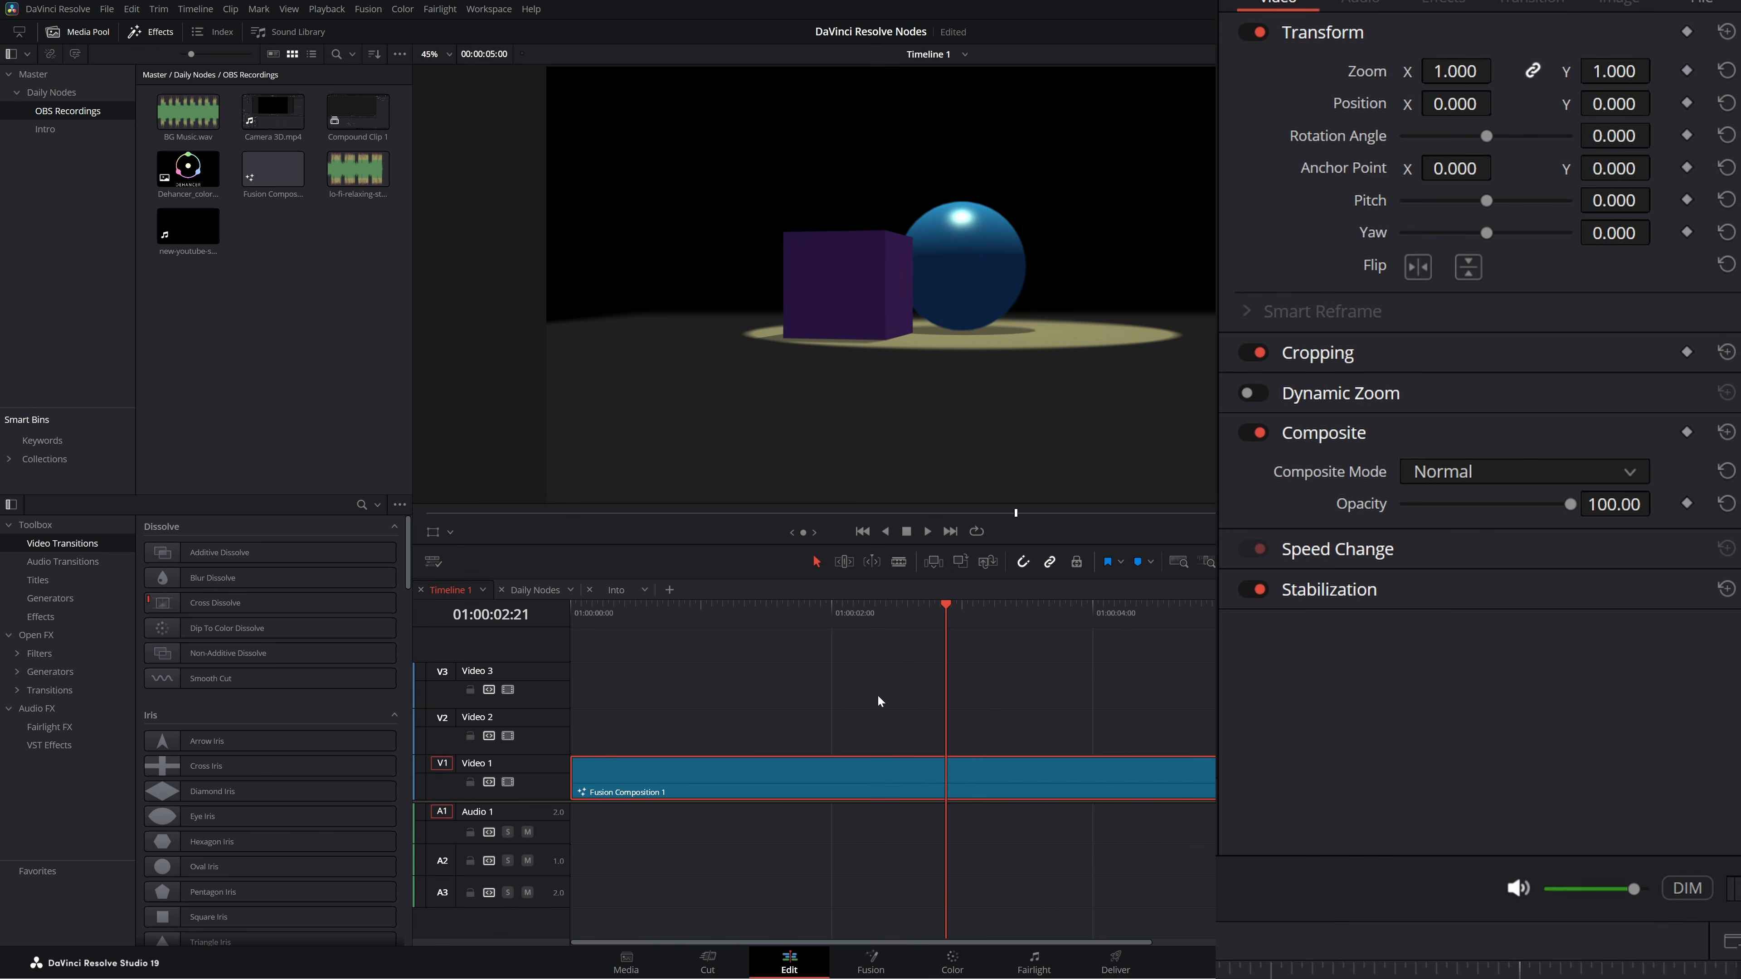
left_click_drag(949, 609, 680, 662)
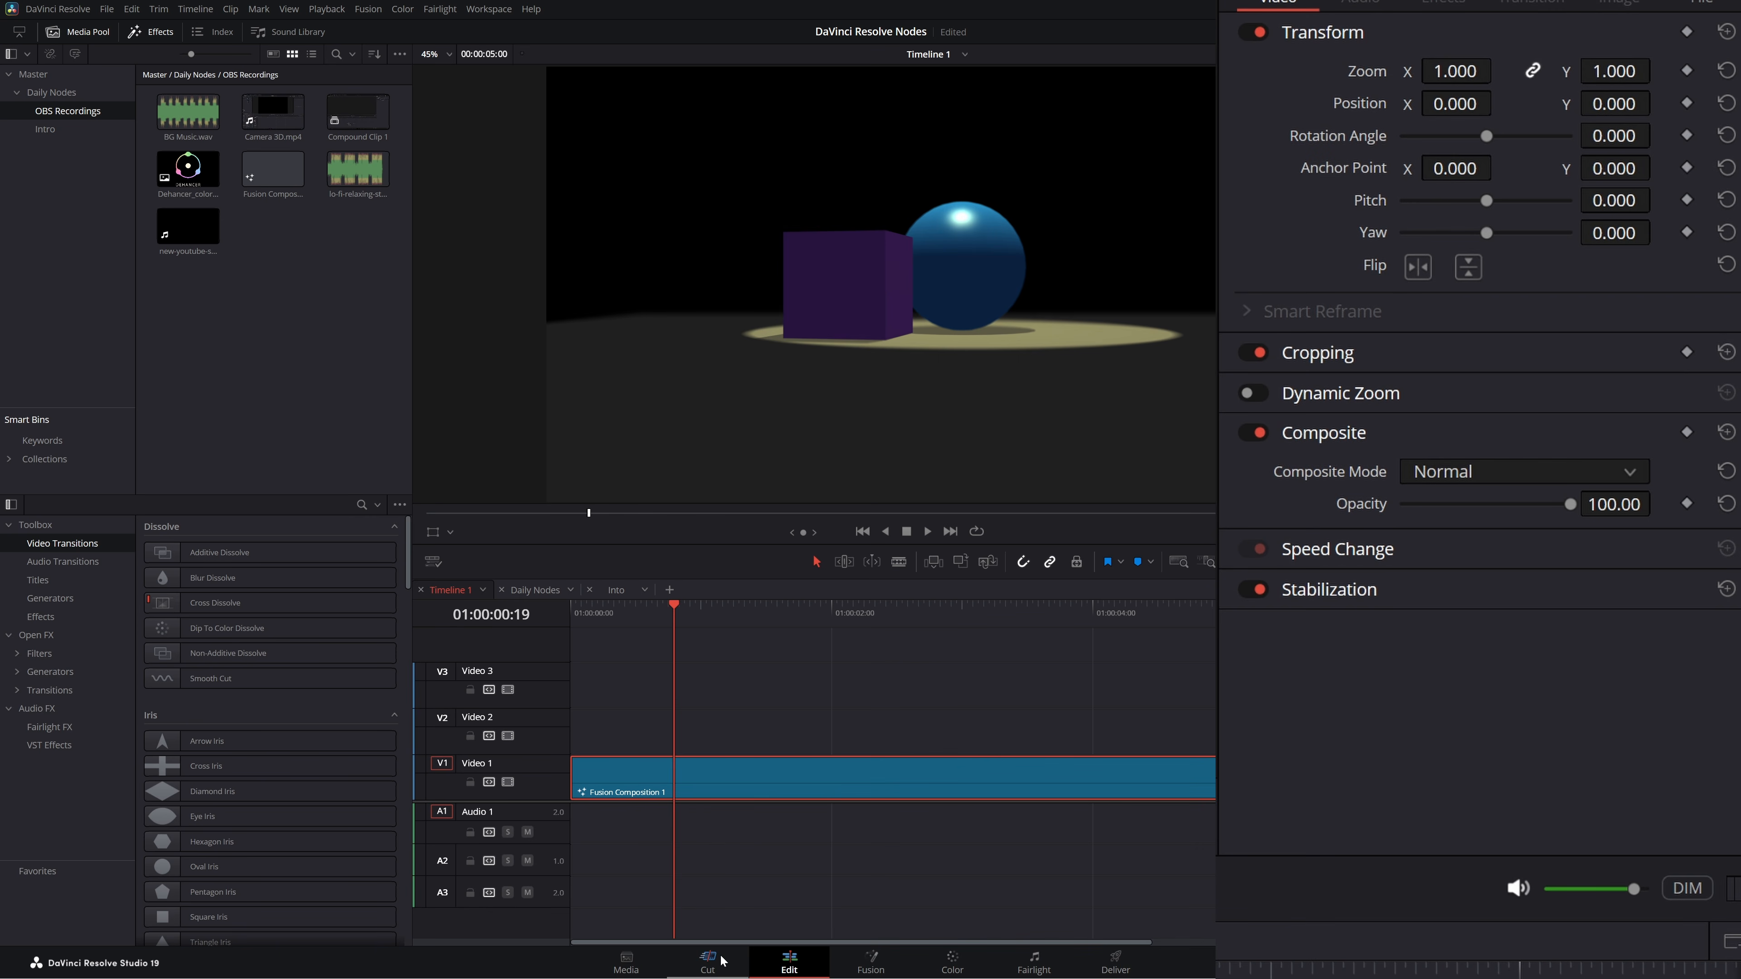
Step: Return to the Fusion composition and compare the Merge3D1 scene with the Renderer3D1 output in the viewer
left_click(871, 963)
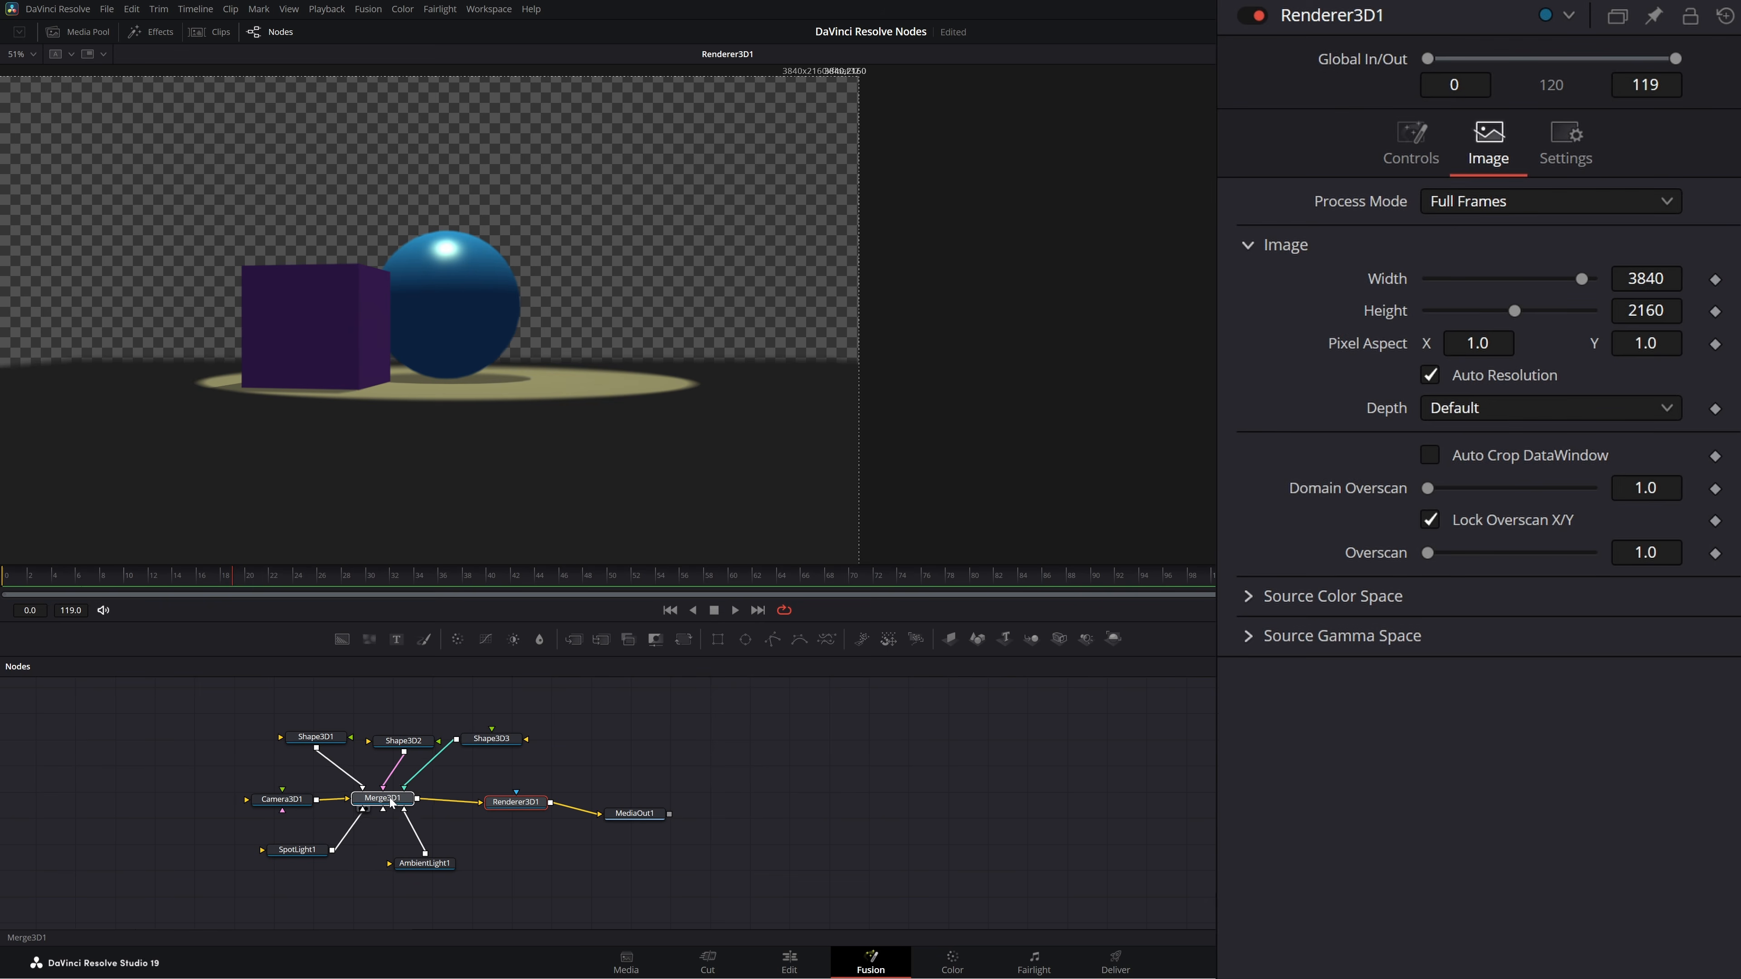
key("1")
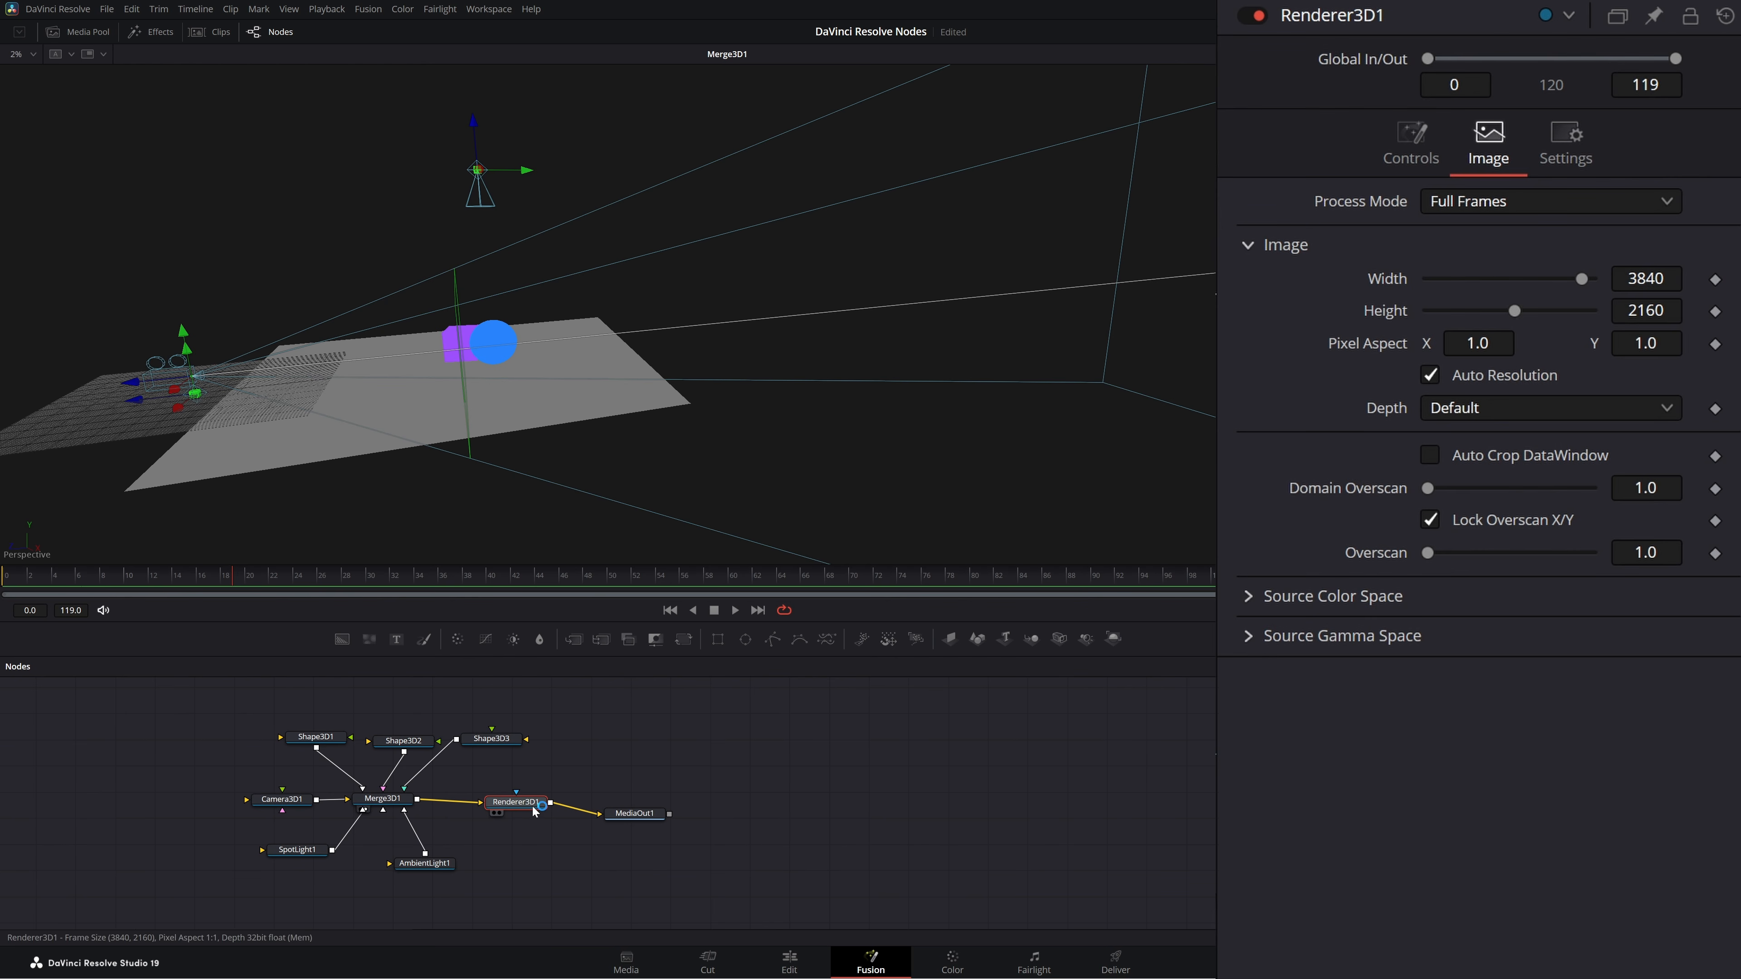
key("1")
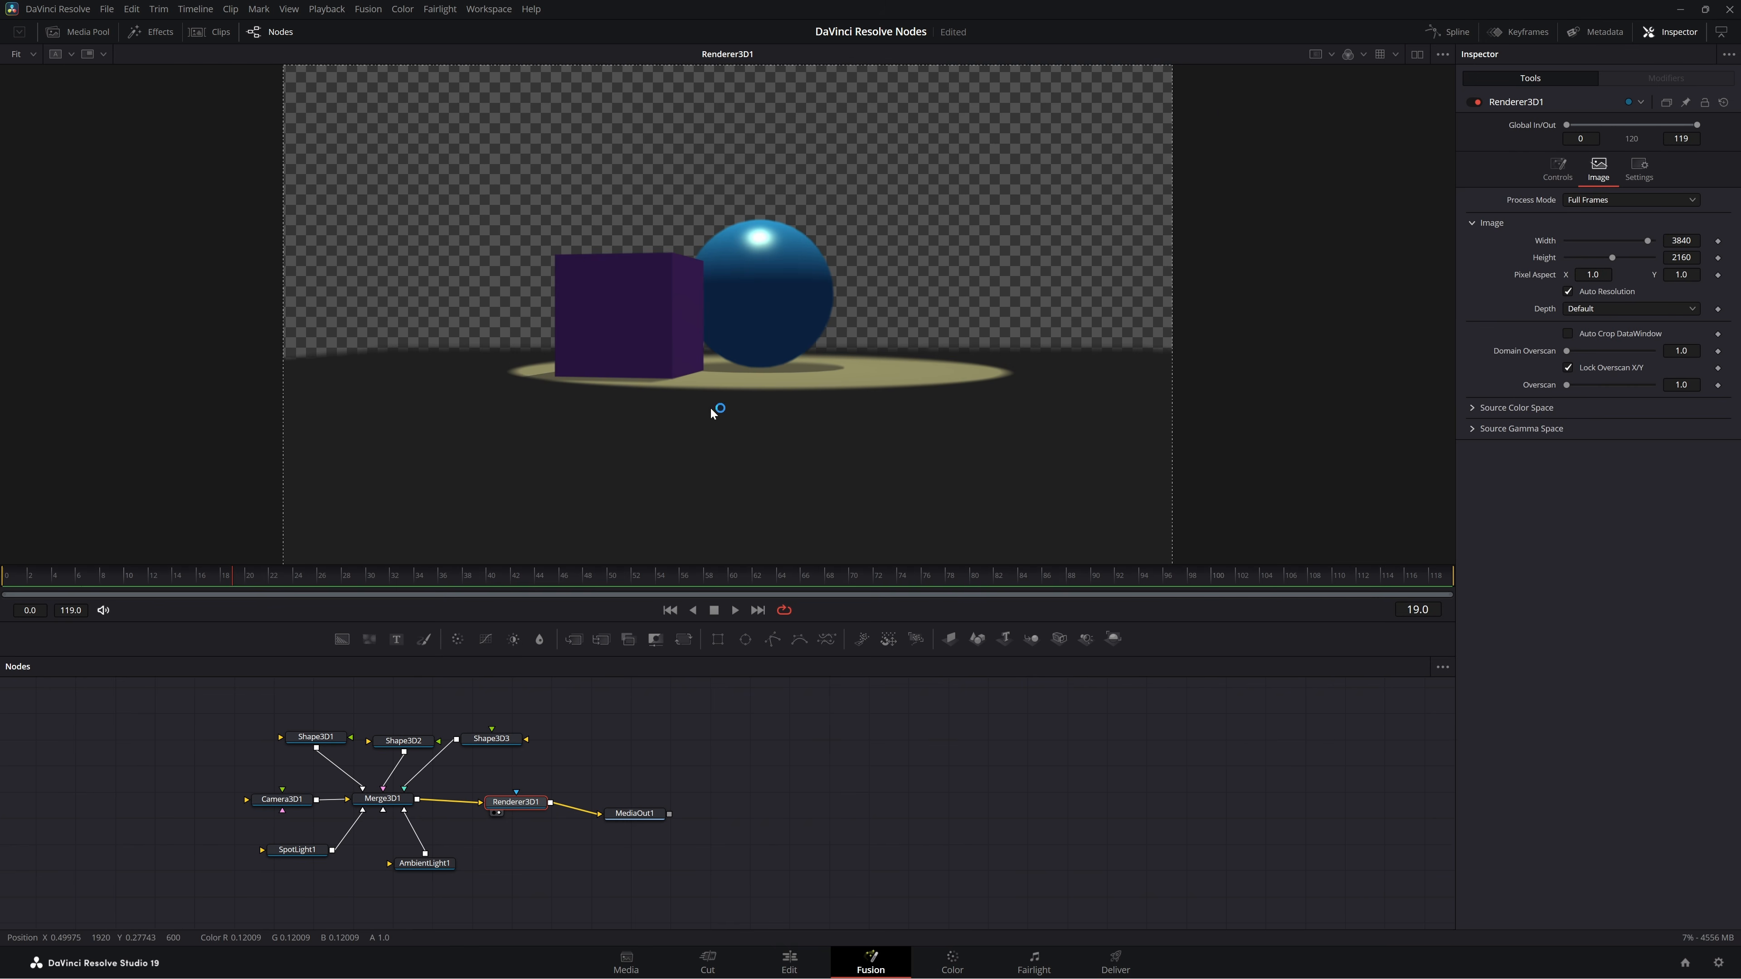